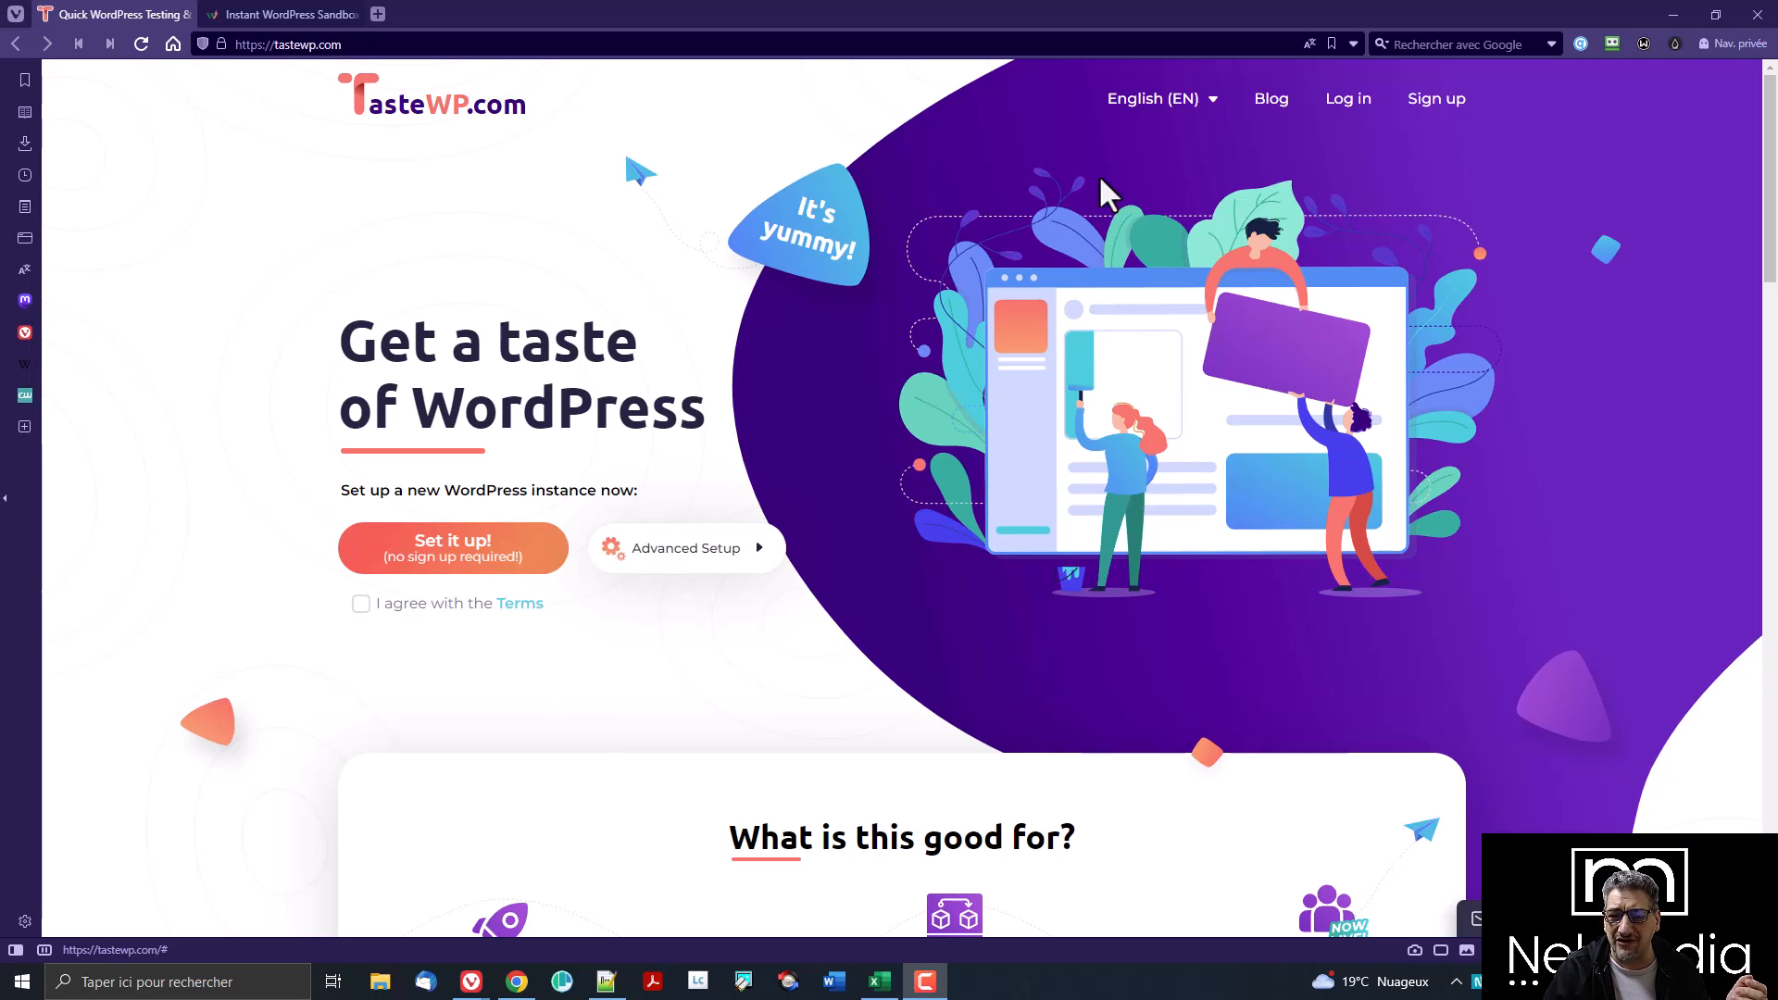
- Open the advanced WordPress site setup, check the available WP versions and set the PHP version to v8.0
mouse_move(1185, 116)
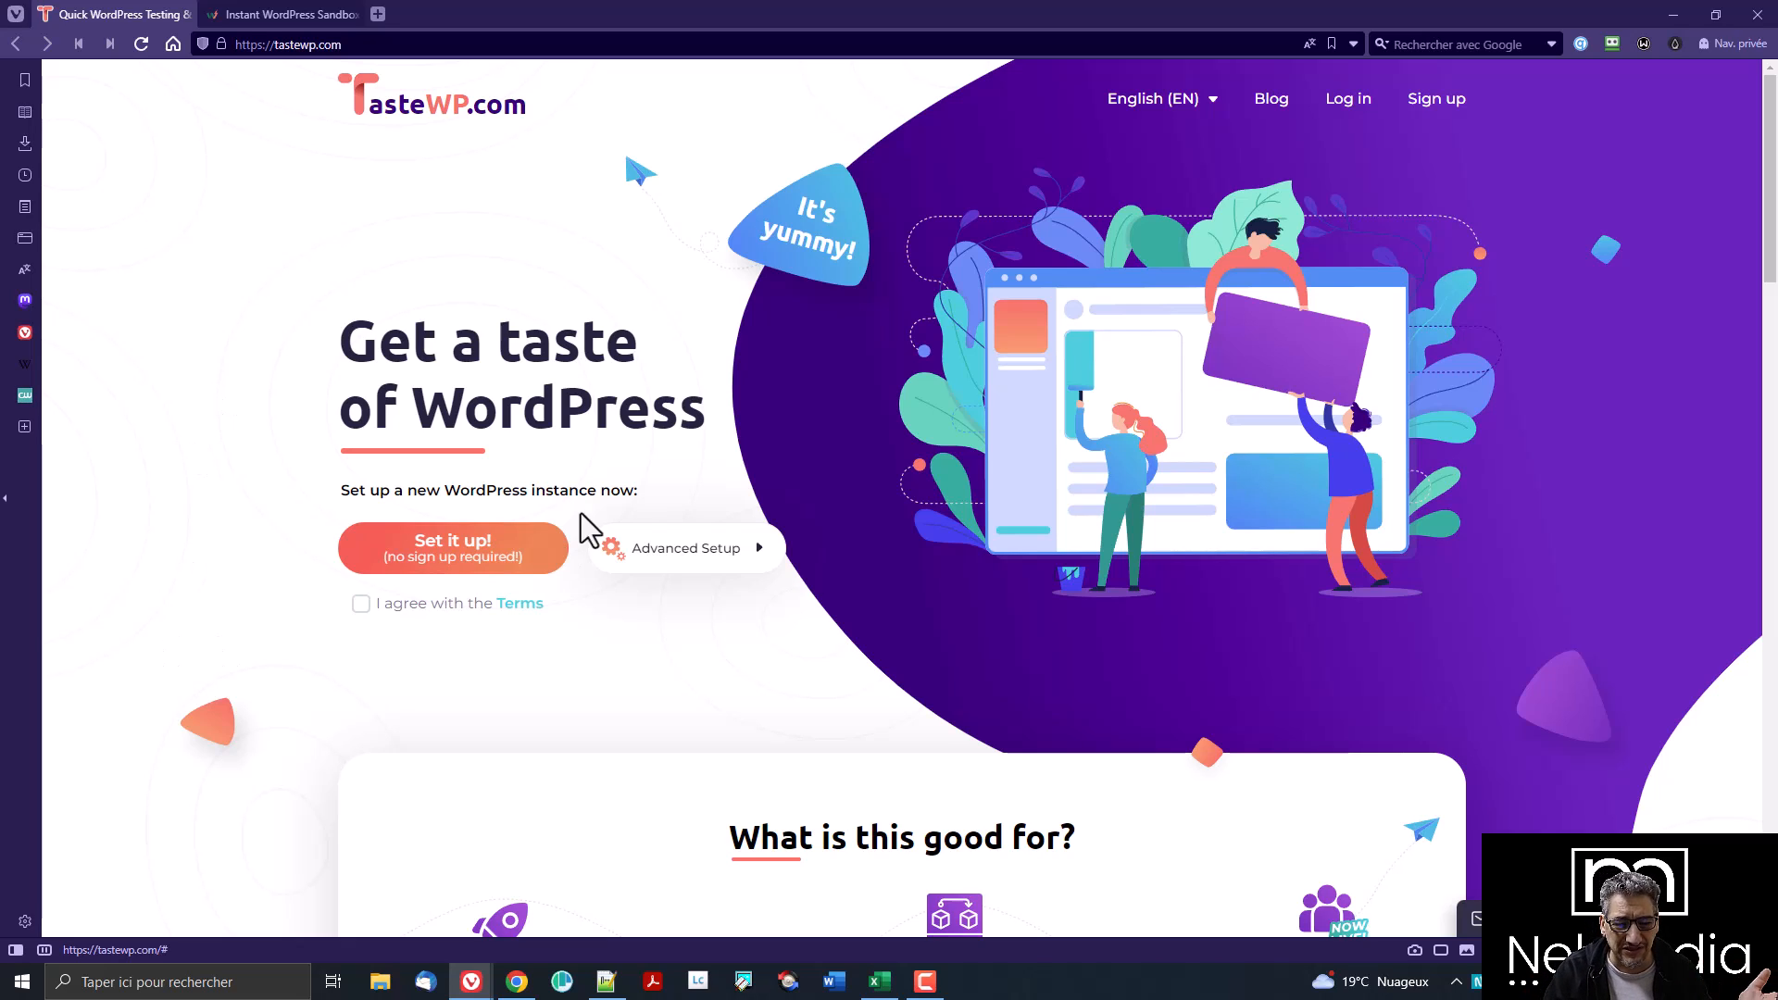
scroll(428, 569, down, 3)
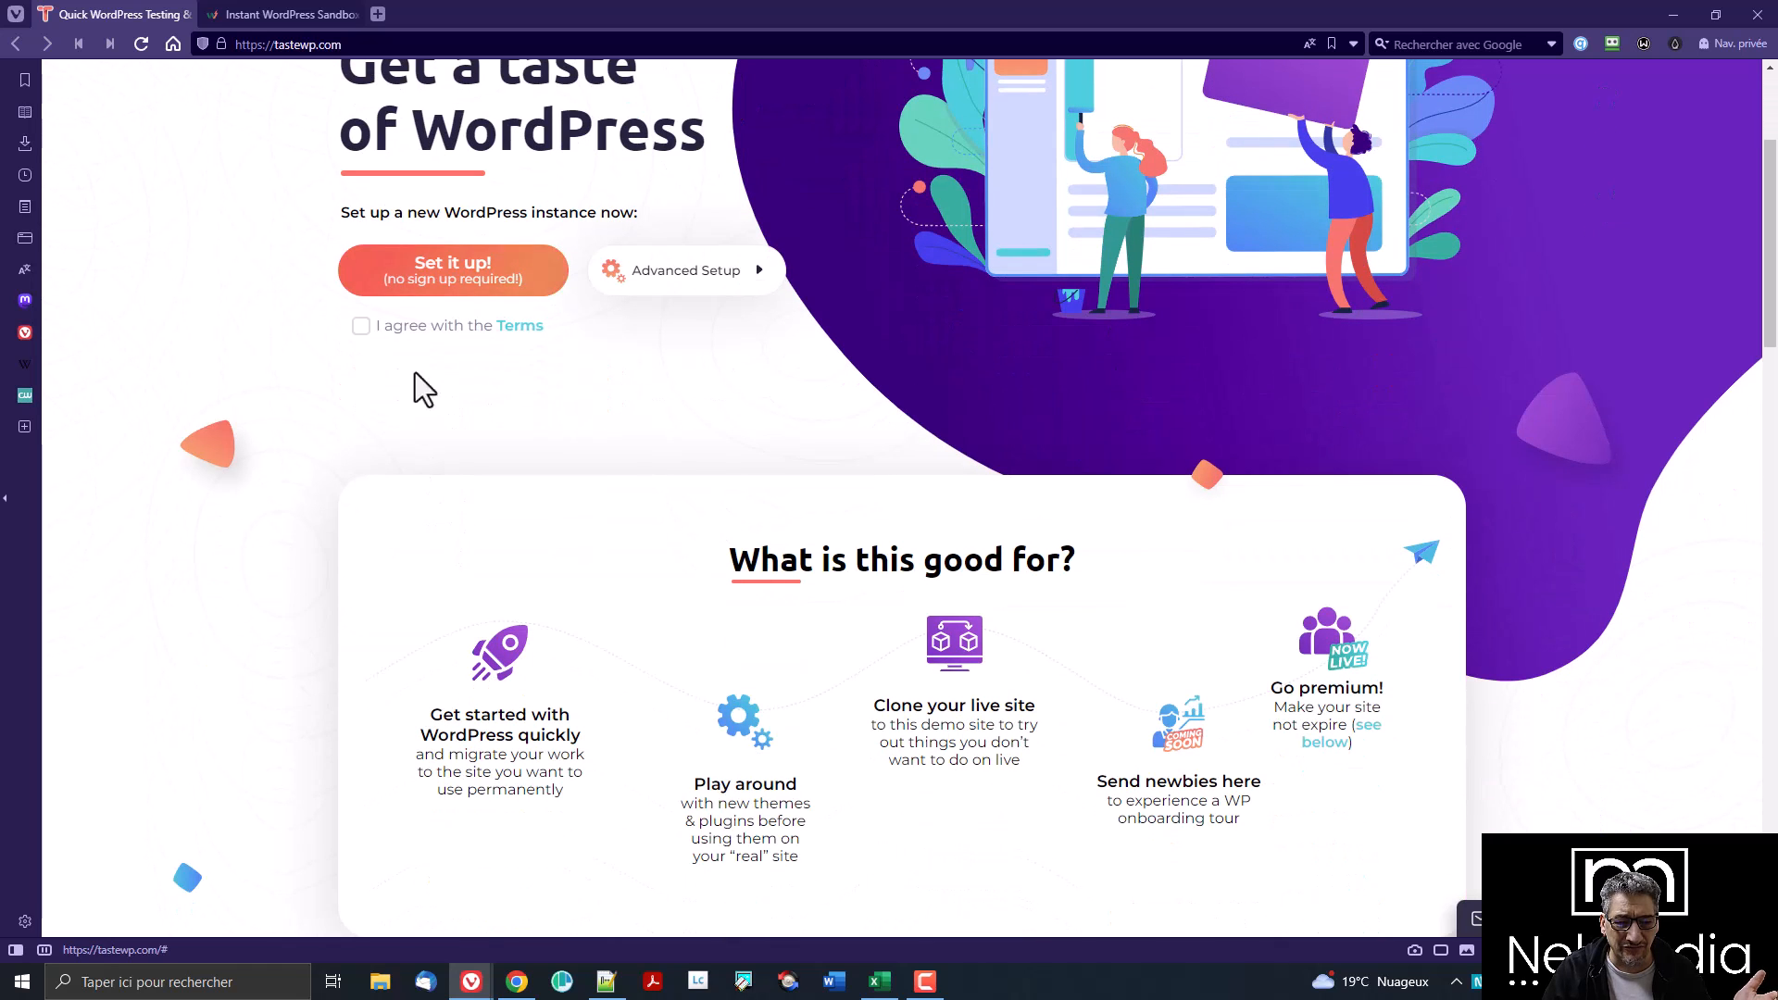
click(657, 285)
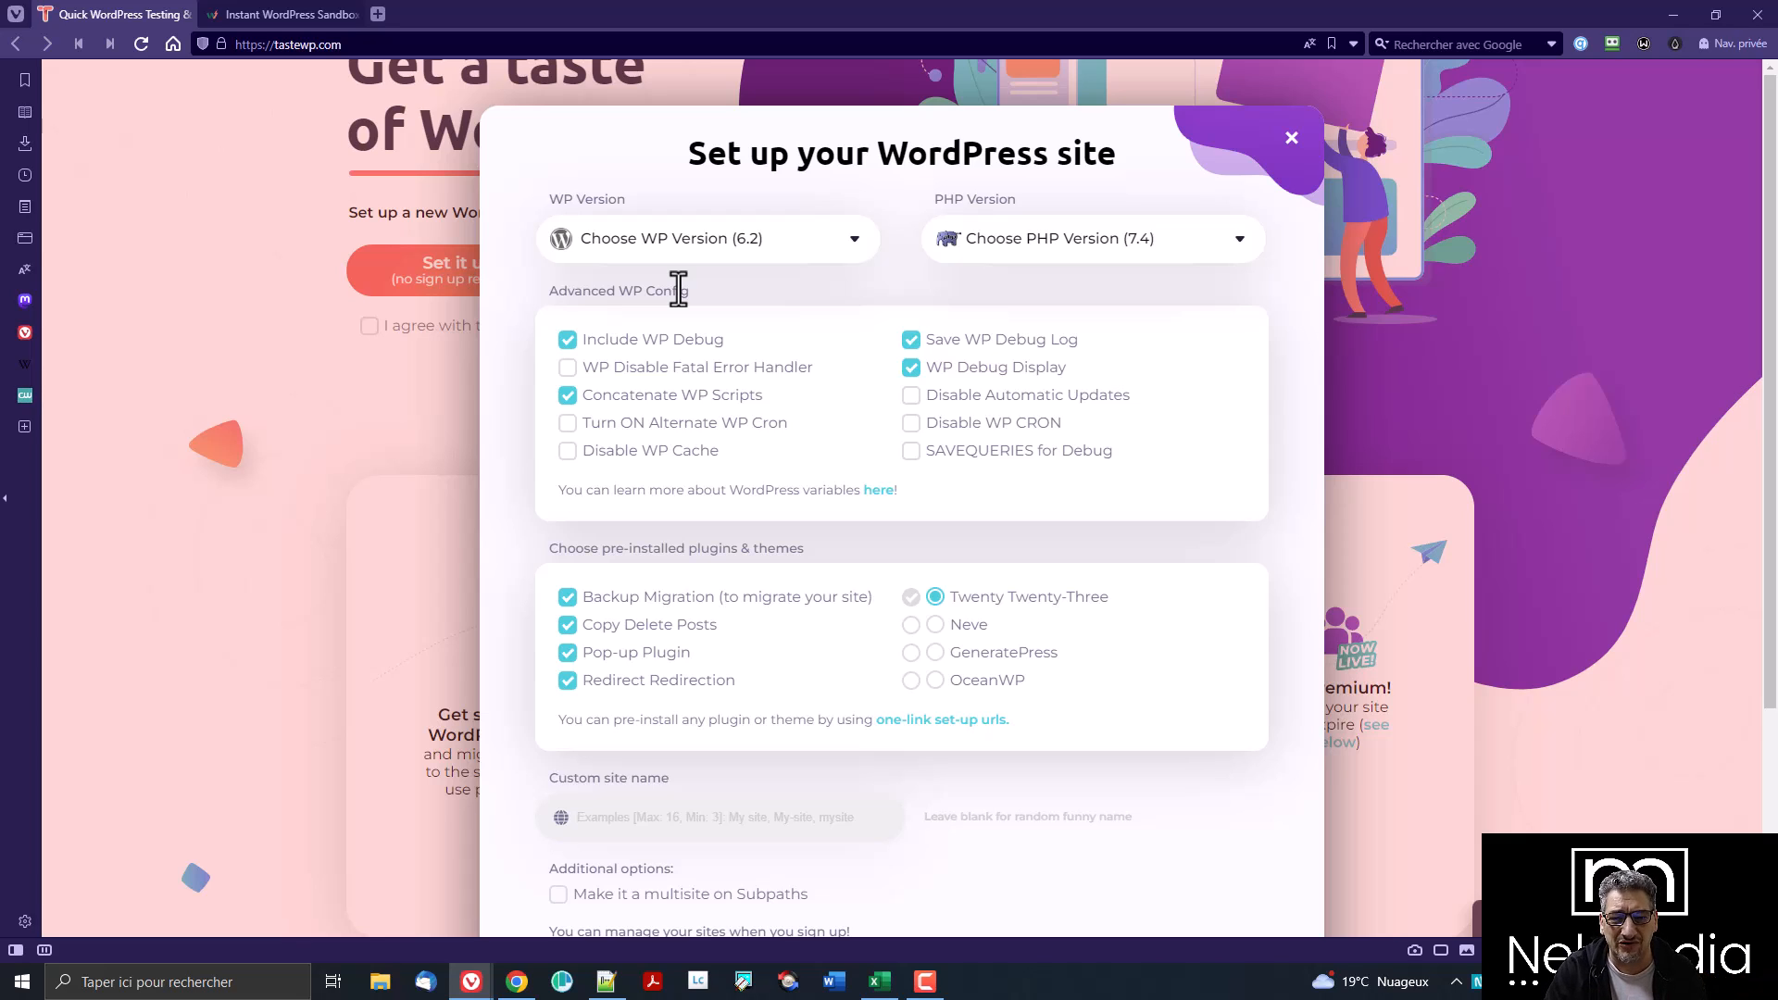
click(674, 250)
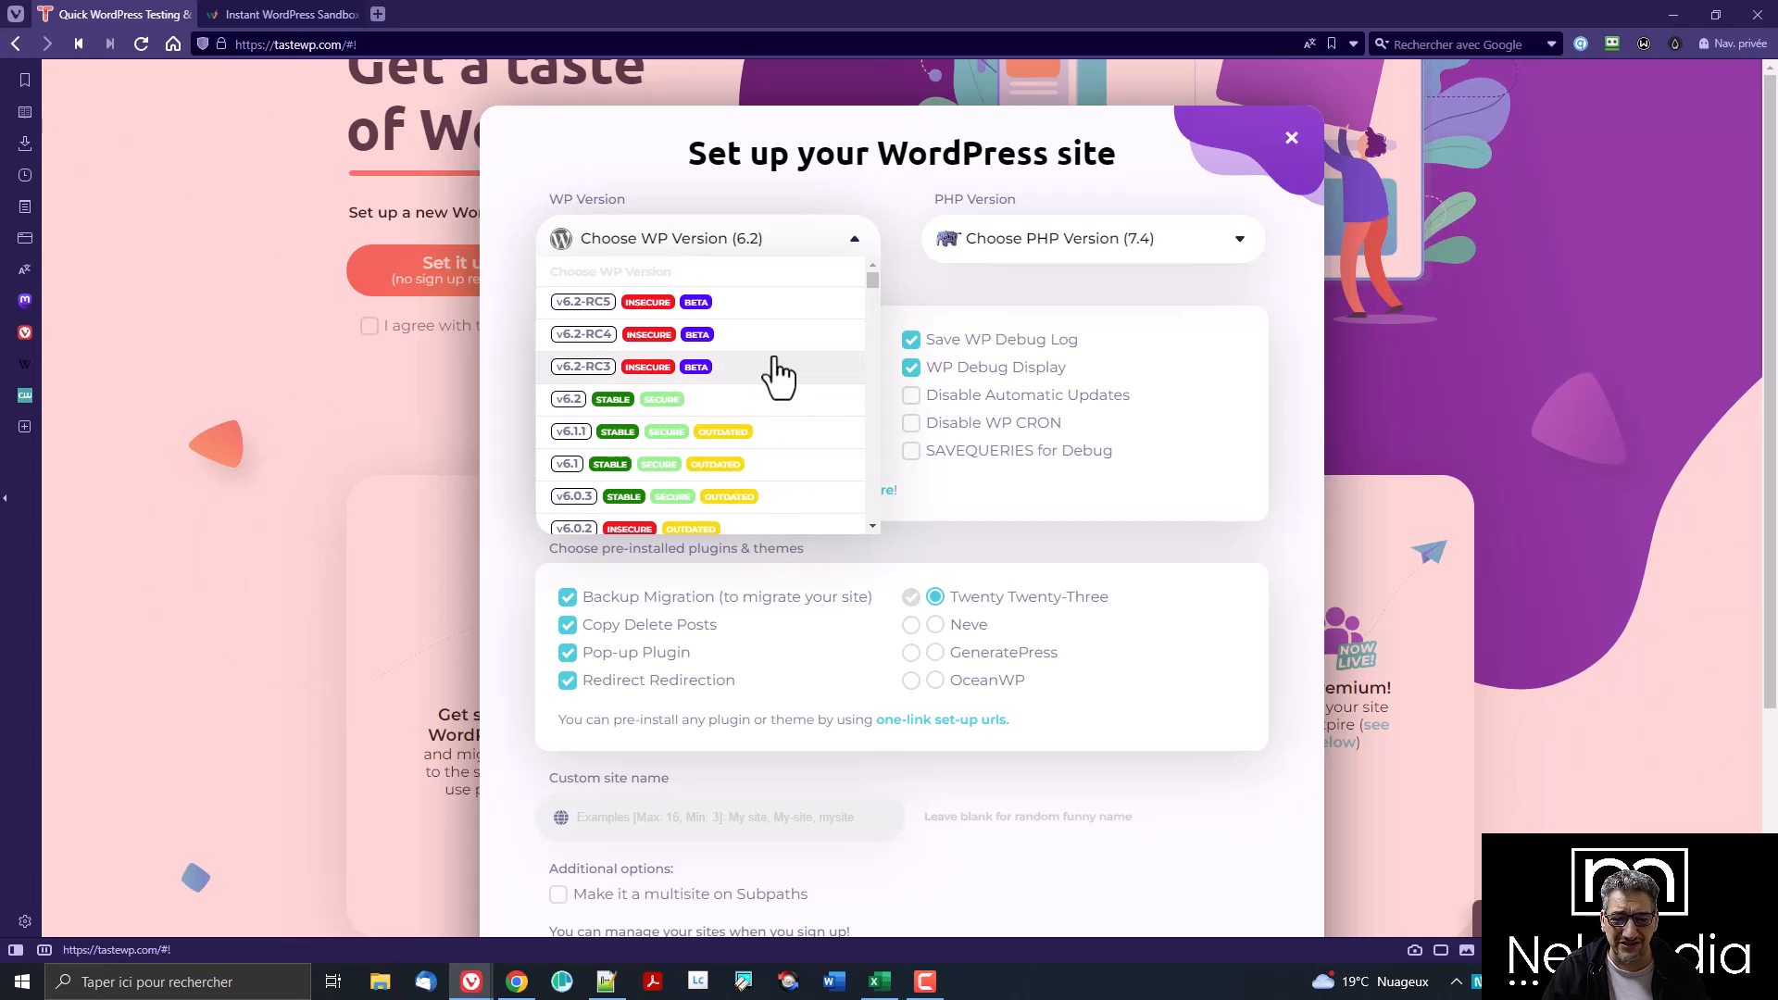
click(936, 291)
click(1138, 242)
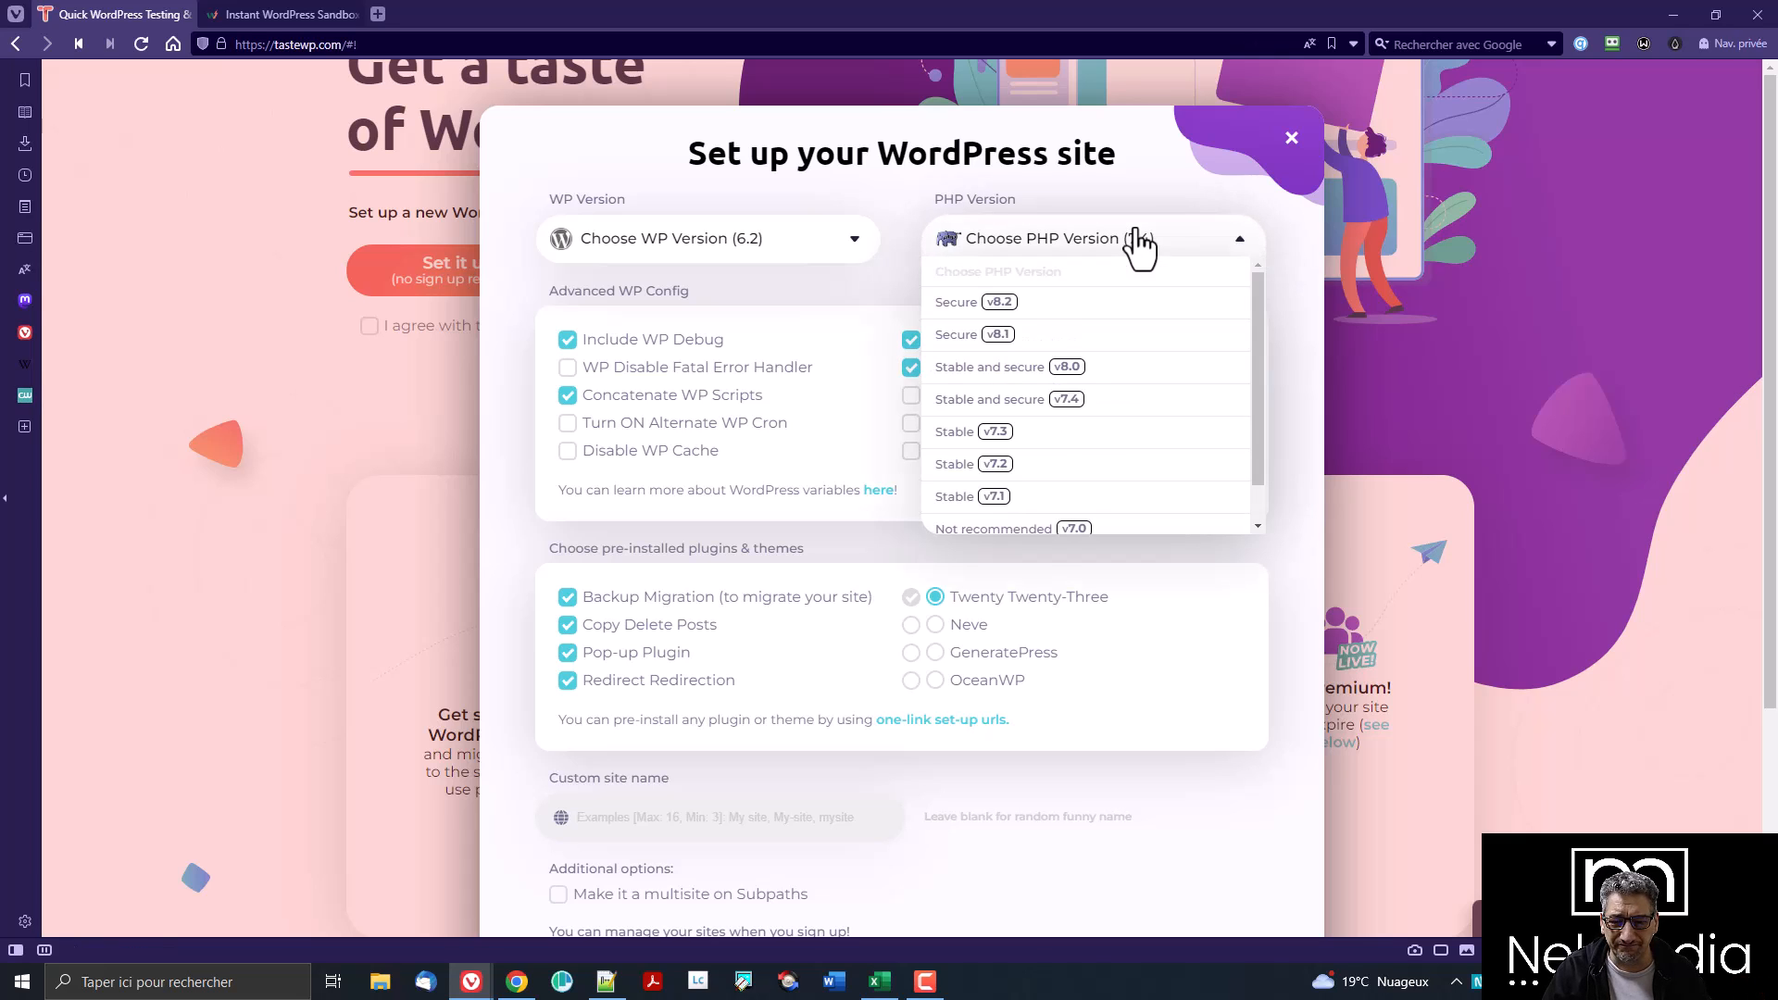
click(984, 368)
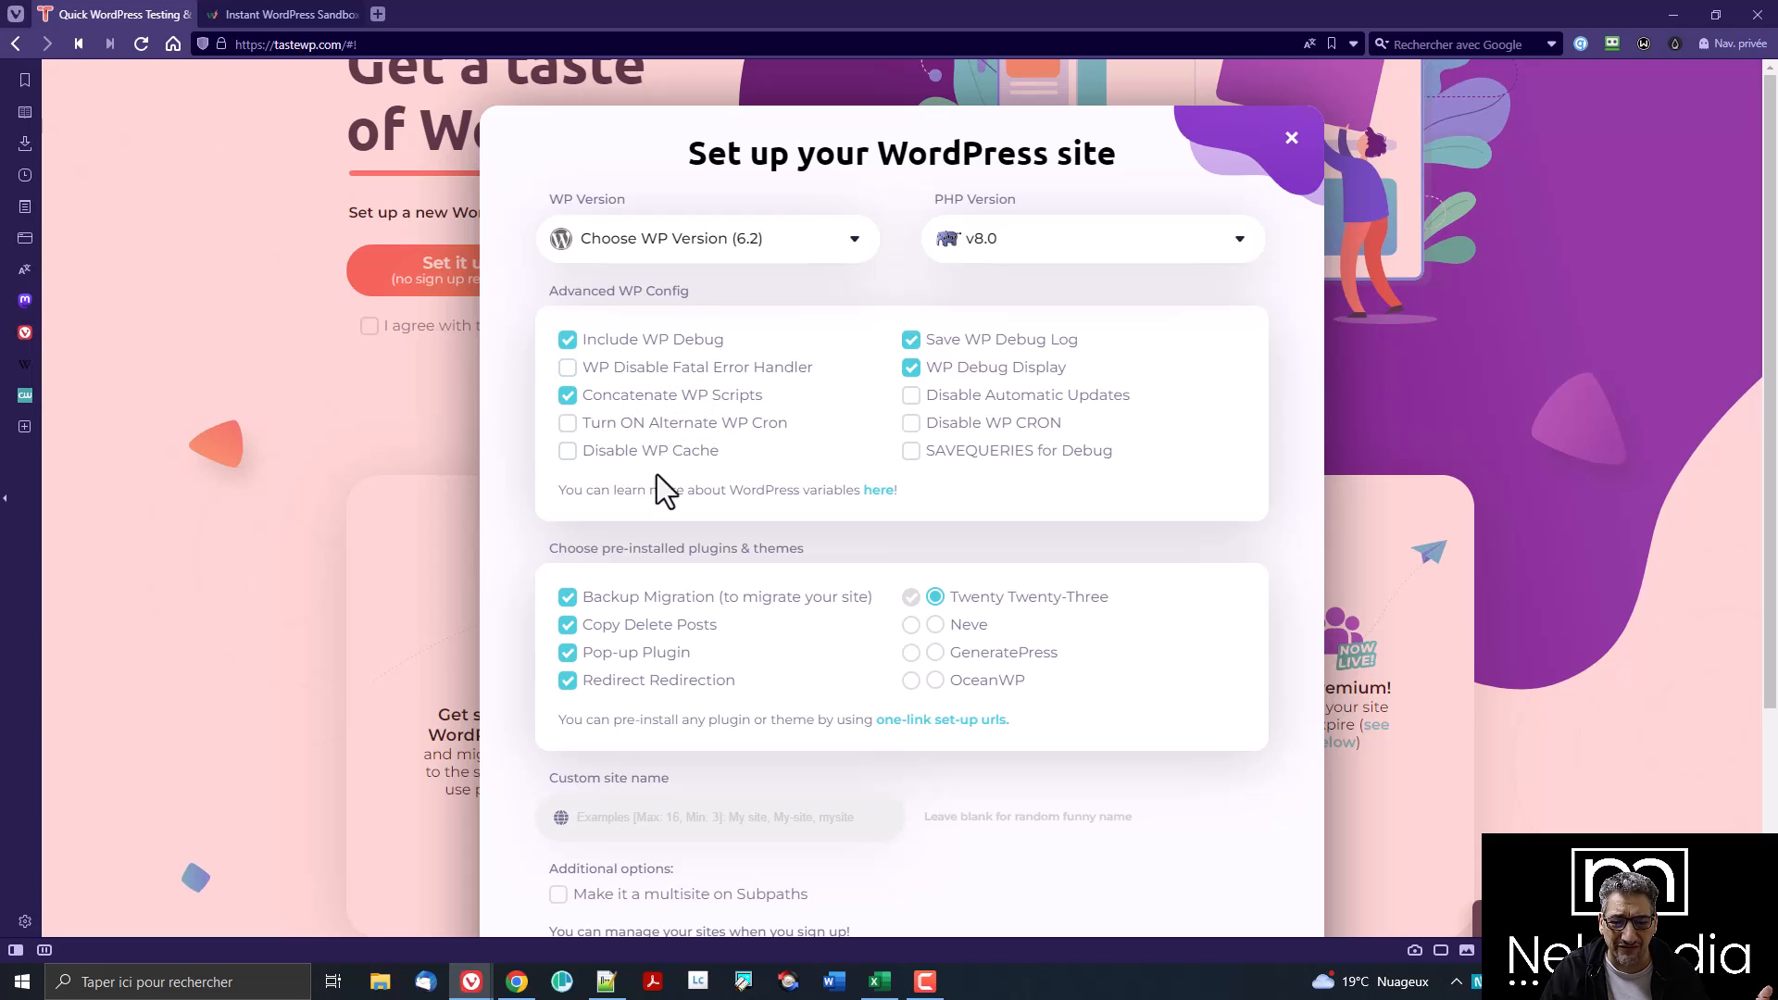
- Exclude the pre-installed plugins Backup Migration, Copy Delete Posts, Pop-up Plugin and Redirect Redirection from the new site
click(566, 451)
click(567, 453)
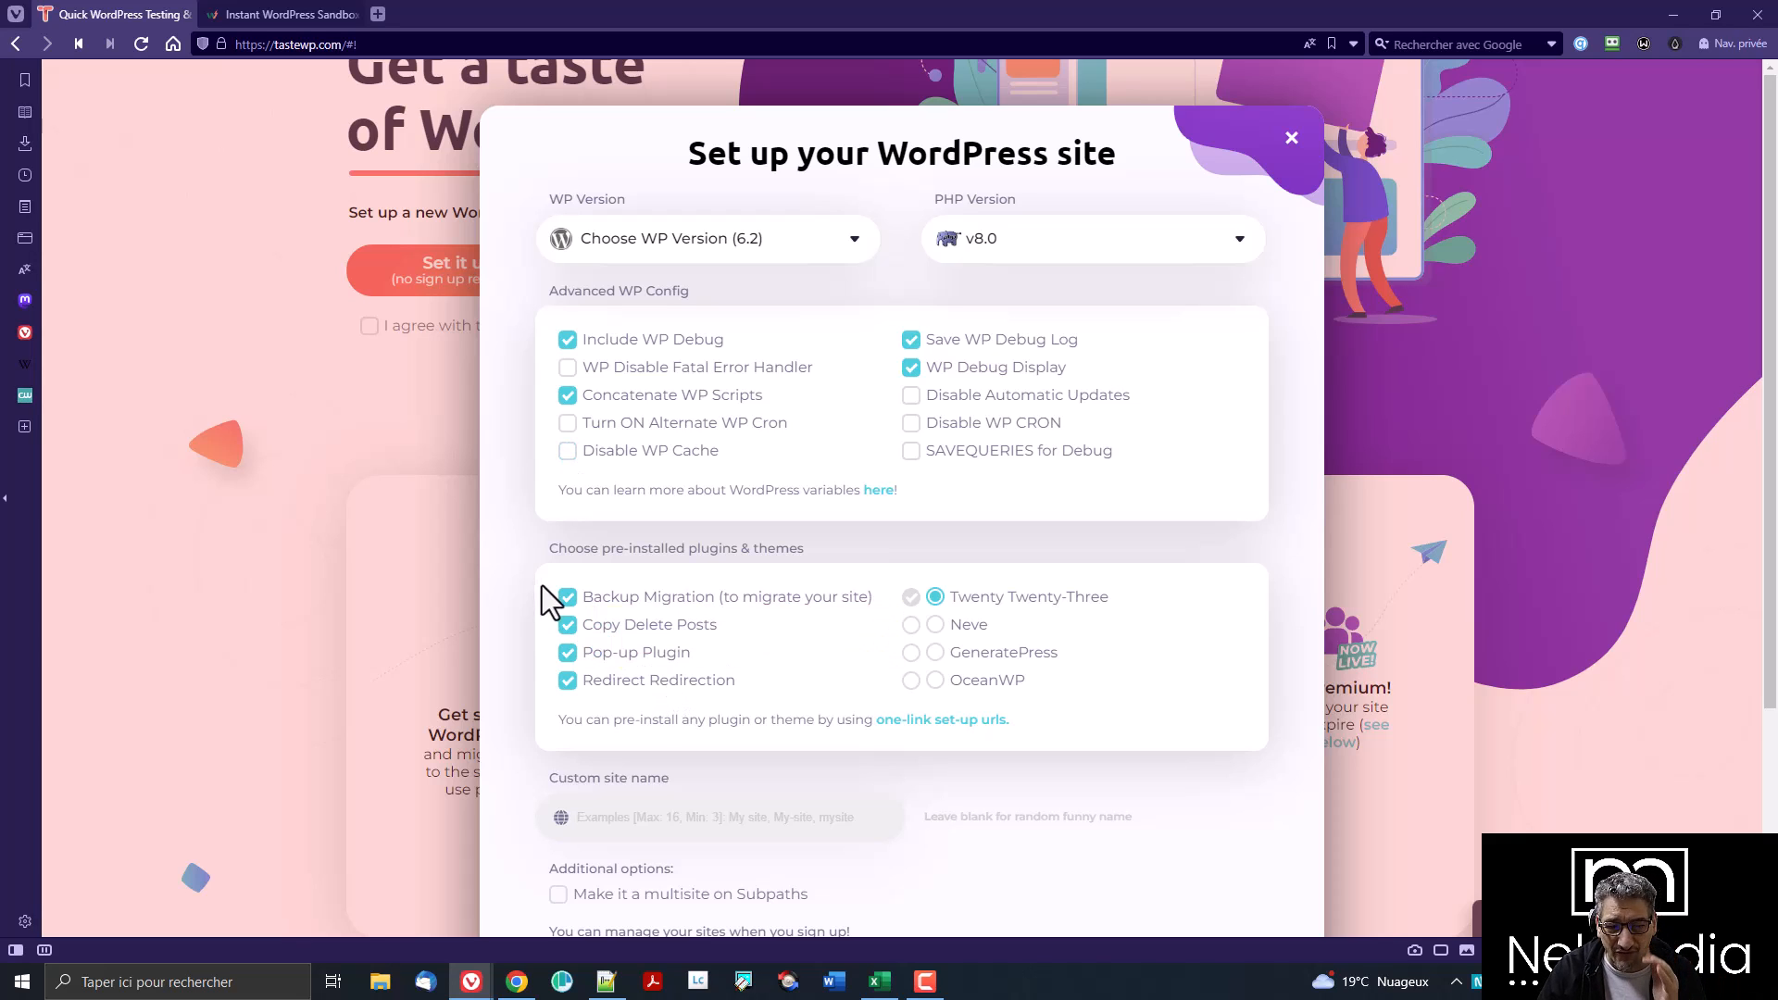
scroll(622, 629, down, 1)
scroll(624, 634, down, 1)
click(567, 411)
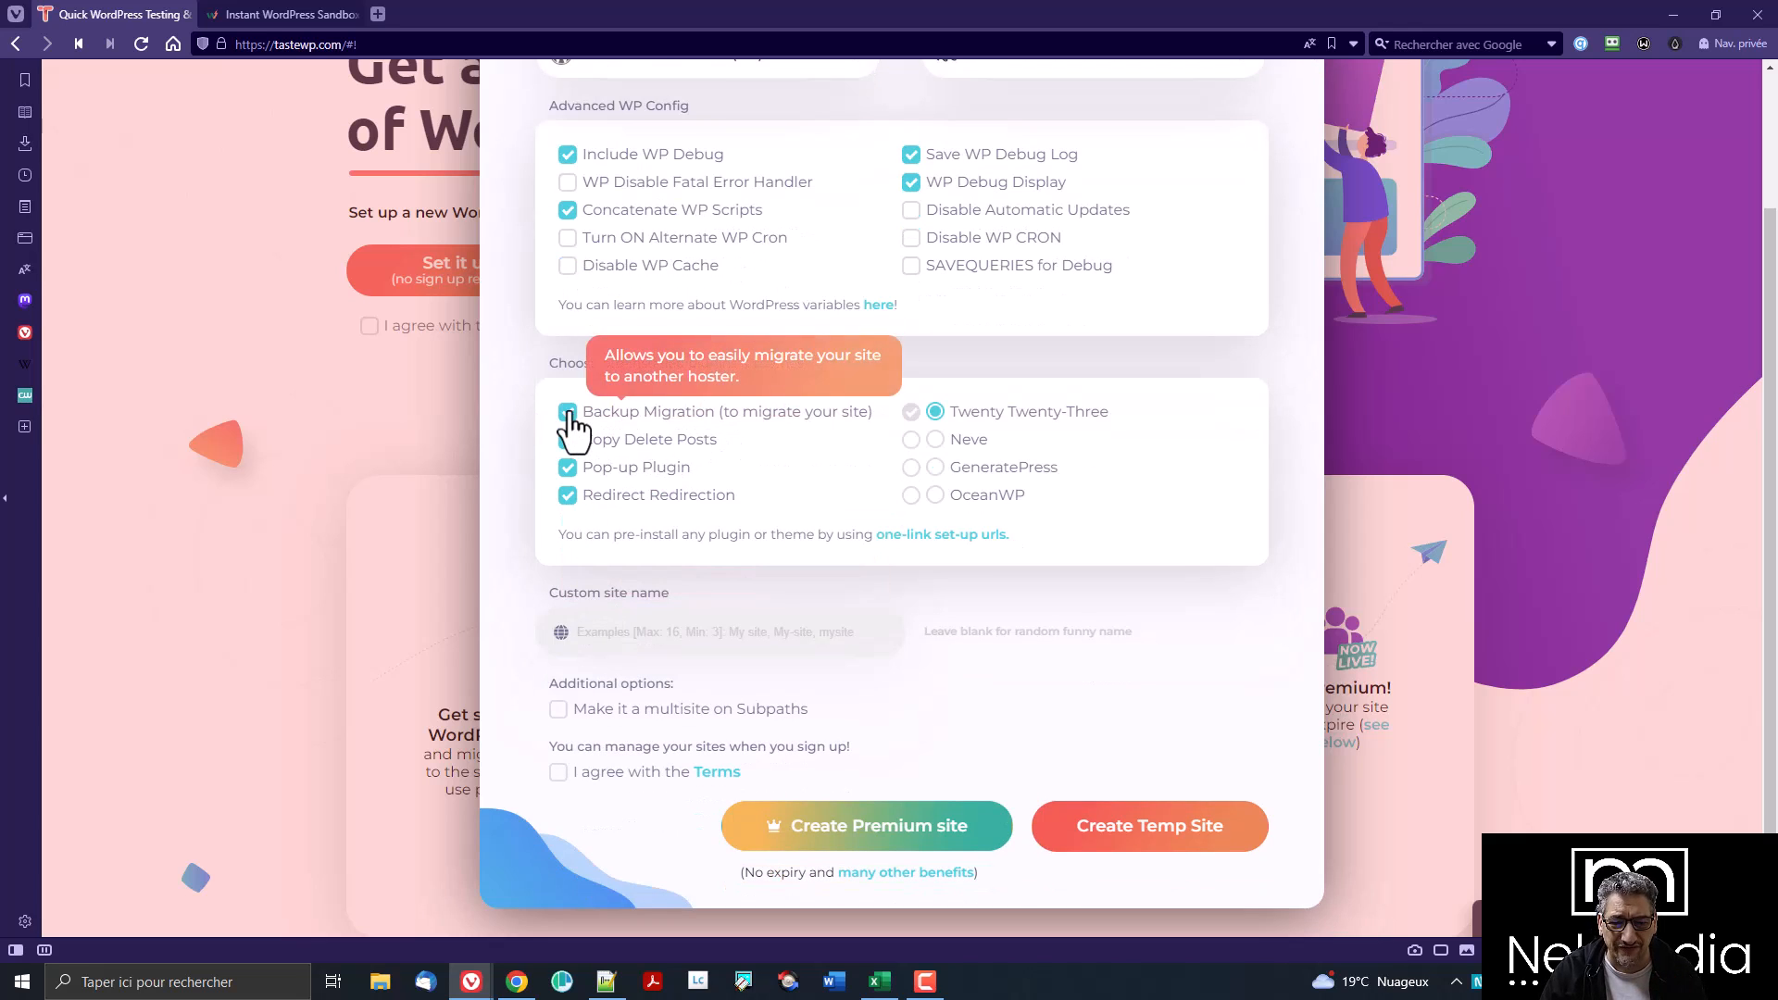
click(568, 441)
click(567, 469)
click(568, 496)
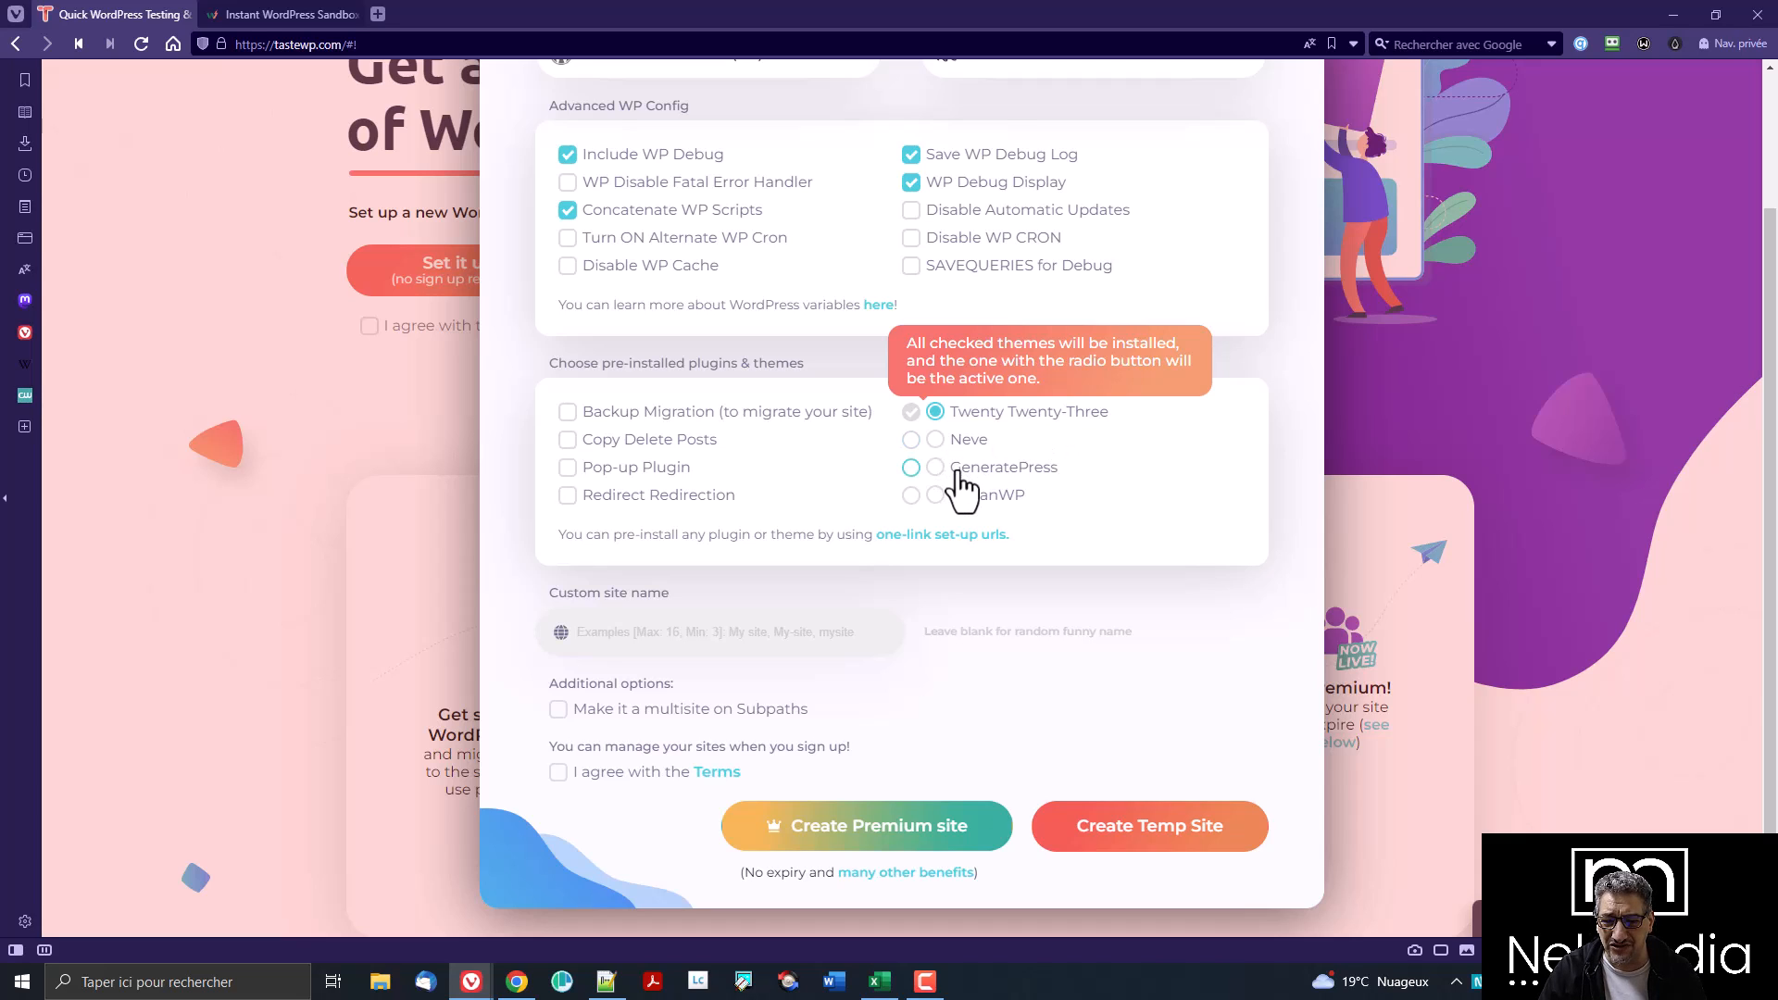
- Include the Neve theme, make GeneratePress the active theme, and review the remaining site setup options
click(935, 440)
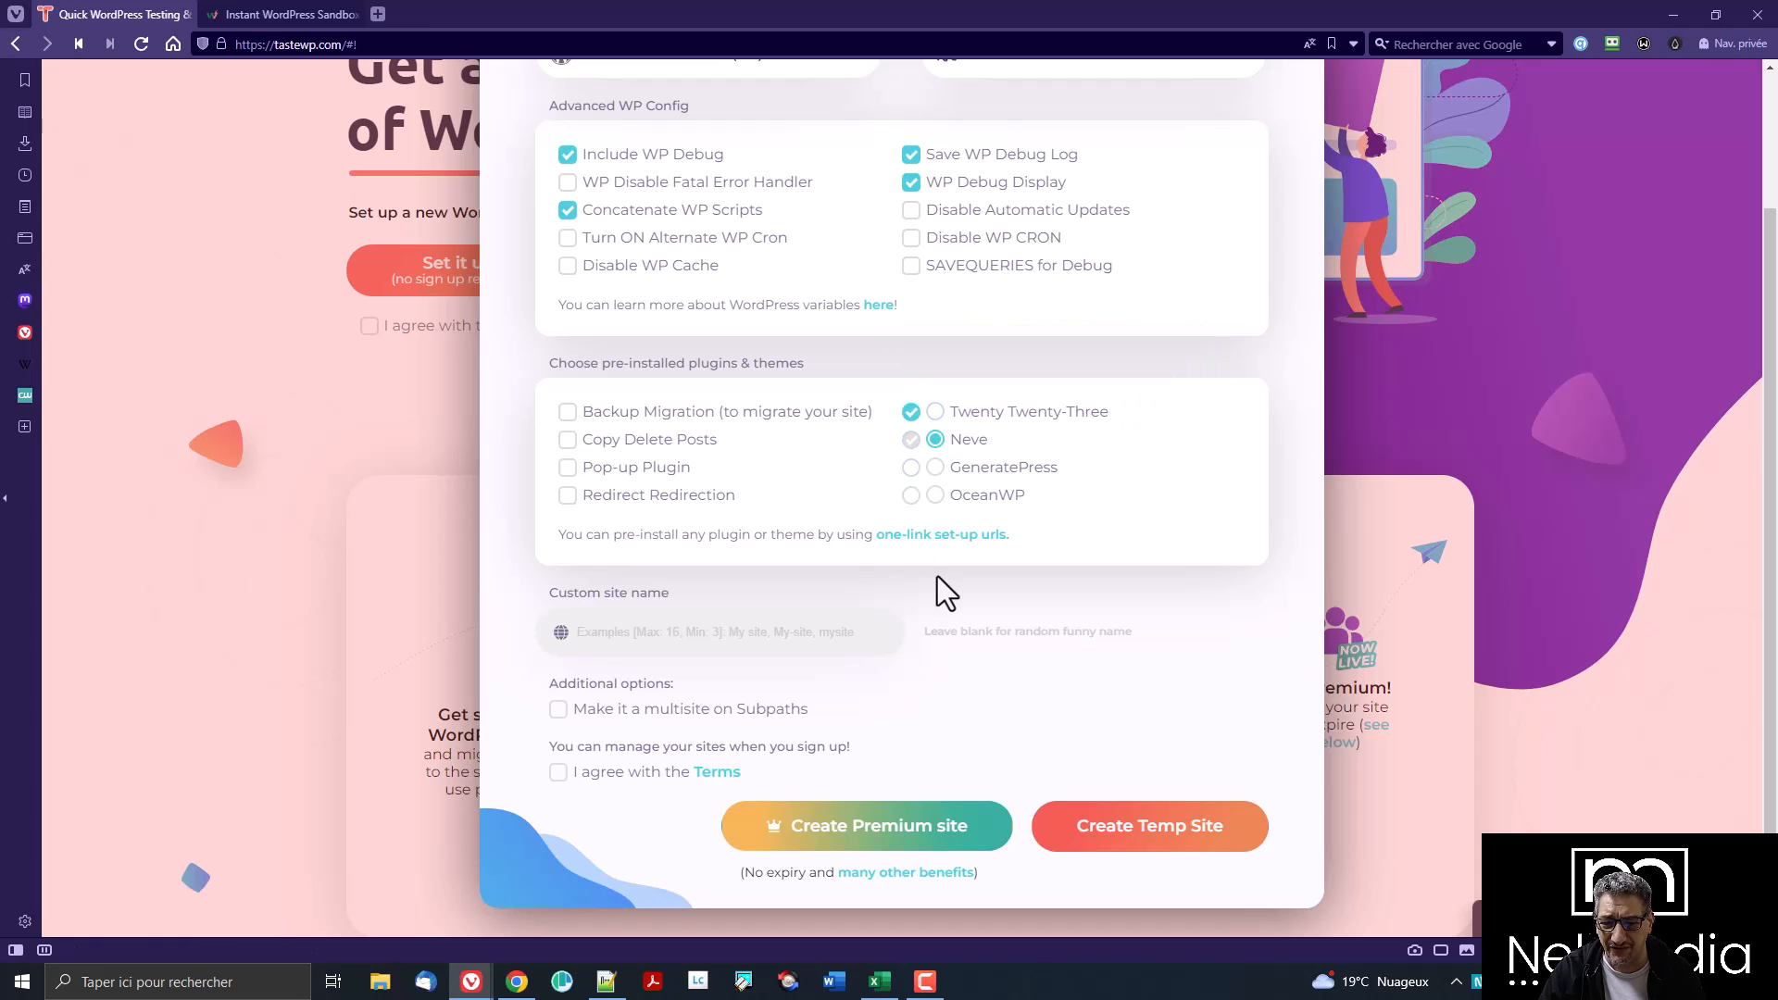
click(935, 468)
mouse_move(598, 635)
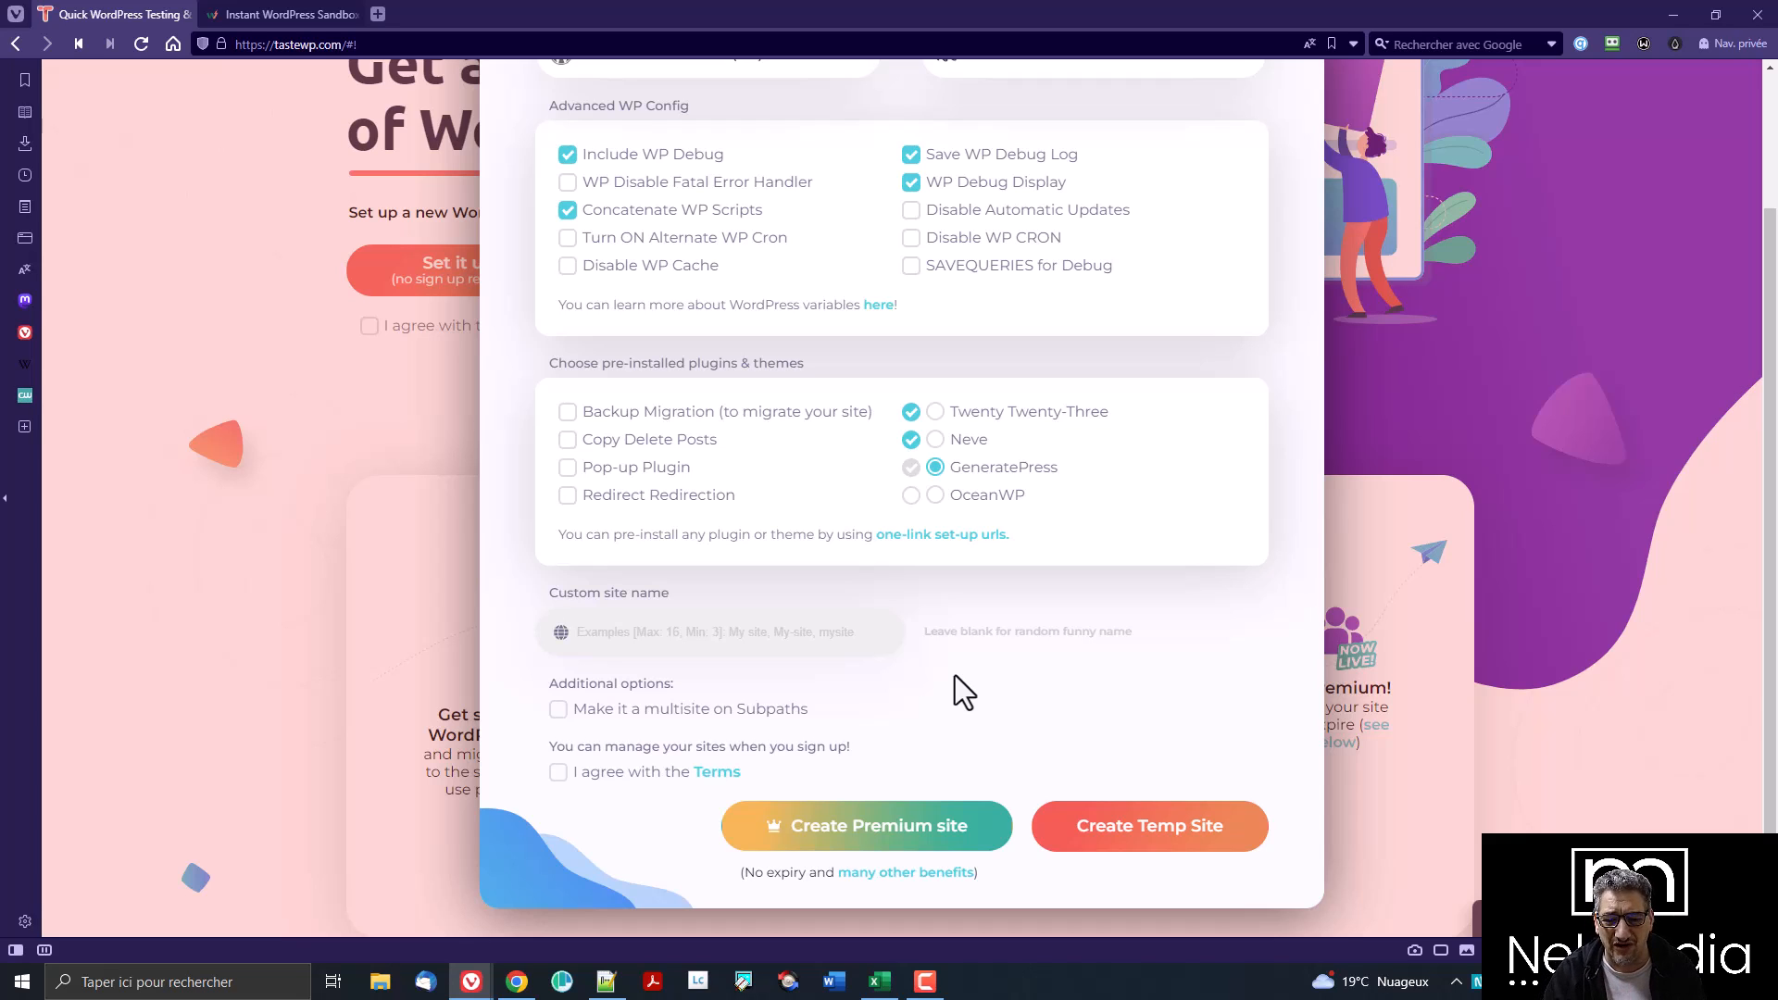
scroll(1170, 584, up, 2)
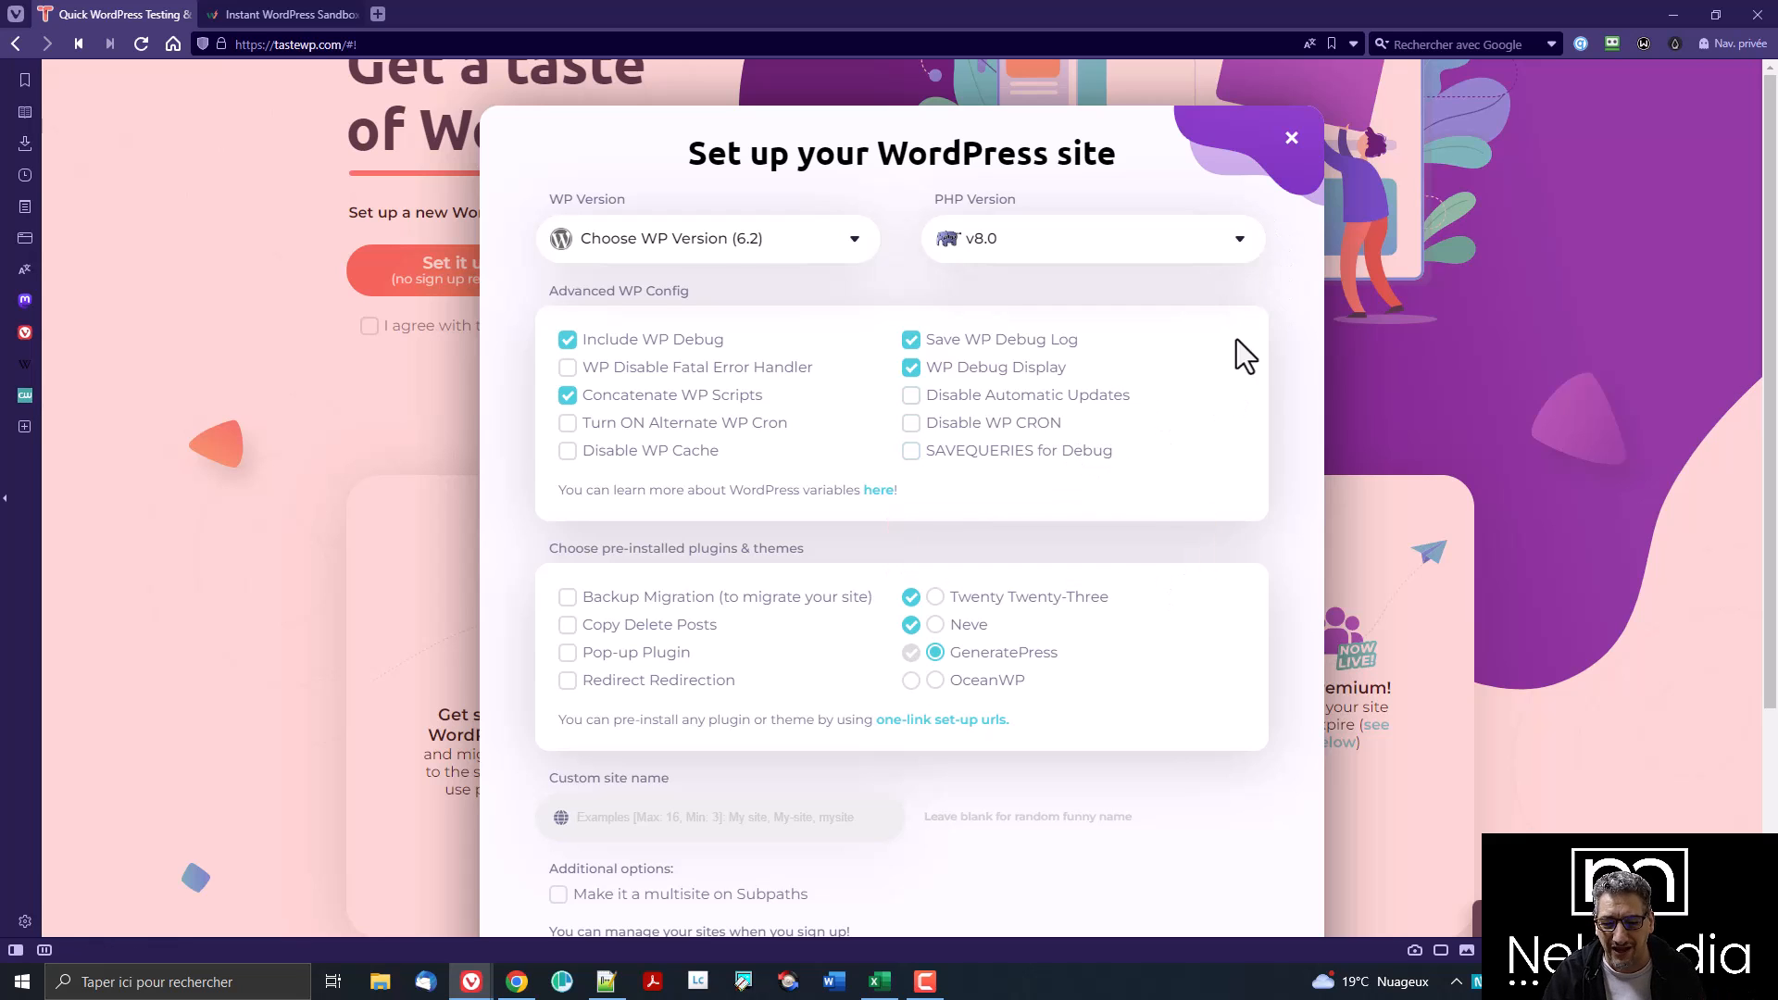
scroll(1231, 370, down, 3)
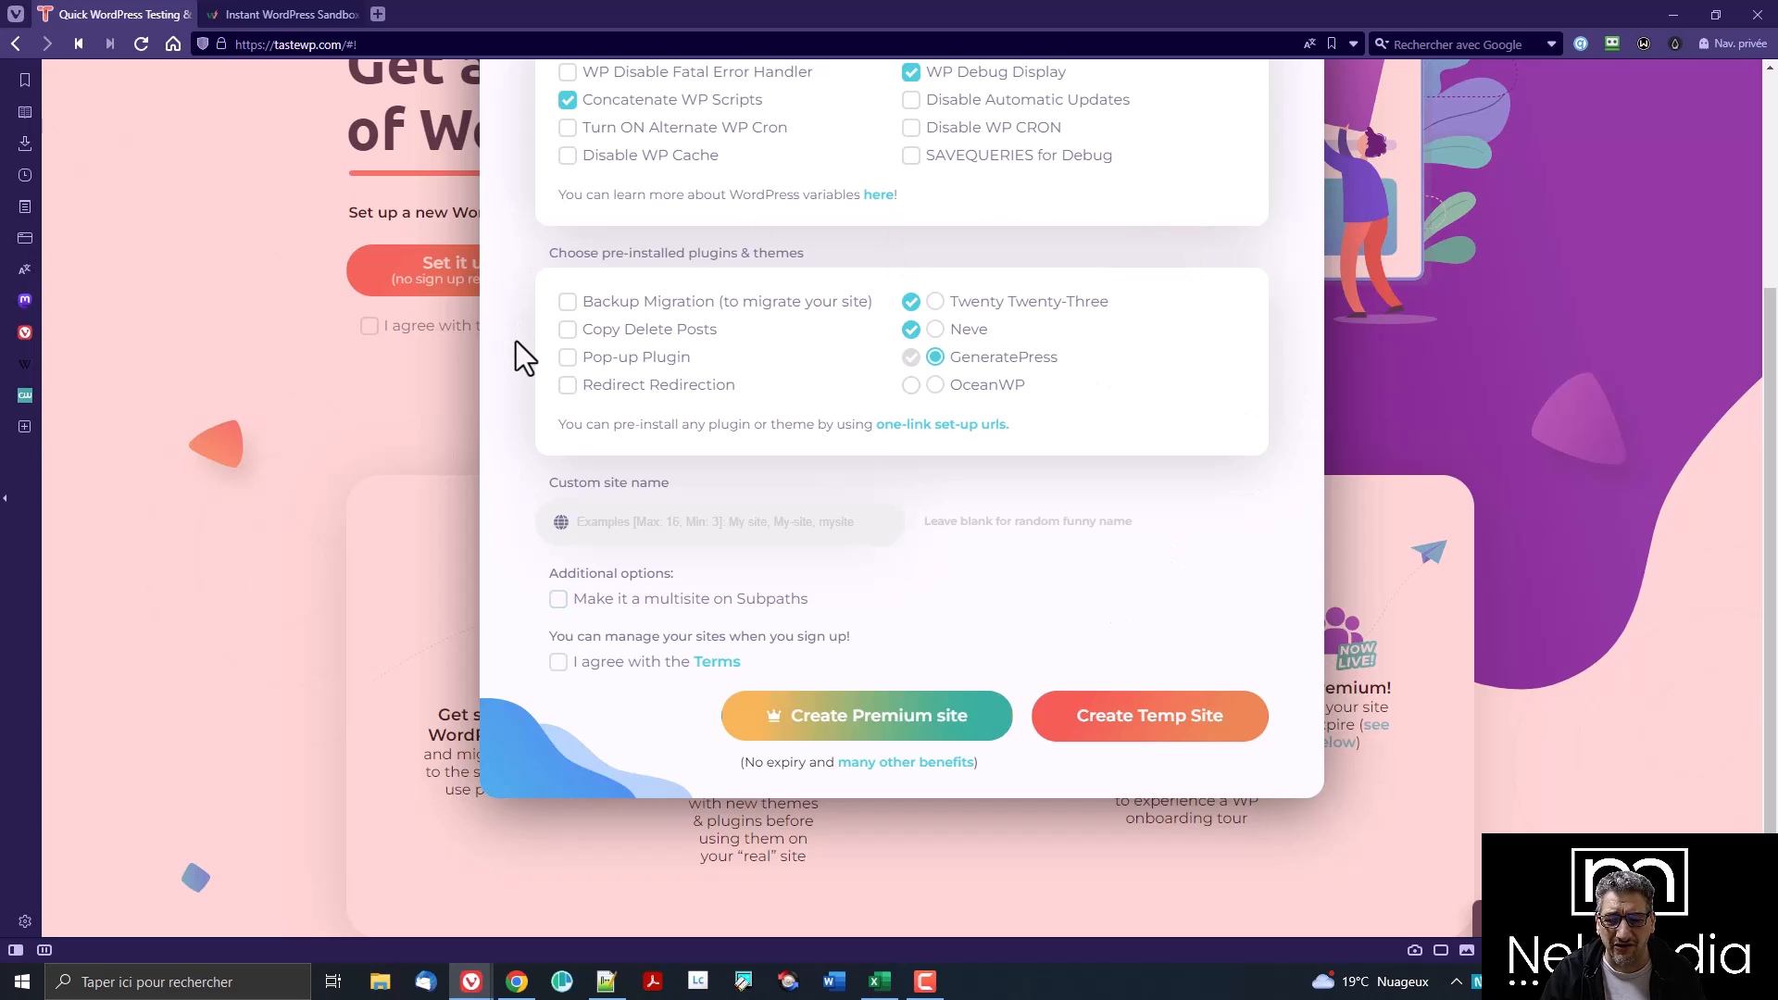
- Switch to the signed-in TasteWP dashboard and examine the site templates page with its custom installation allowance
drag(1387, 7, 1776, 3)
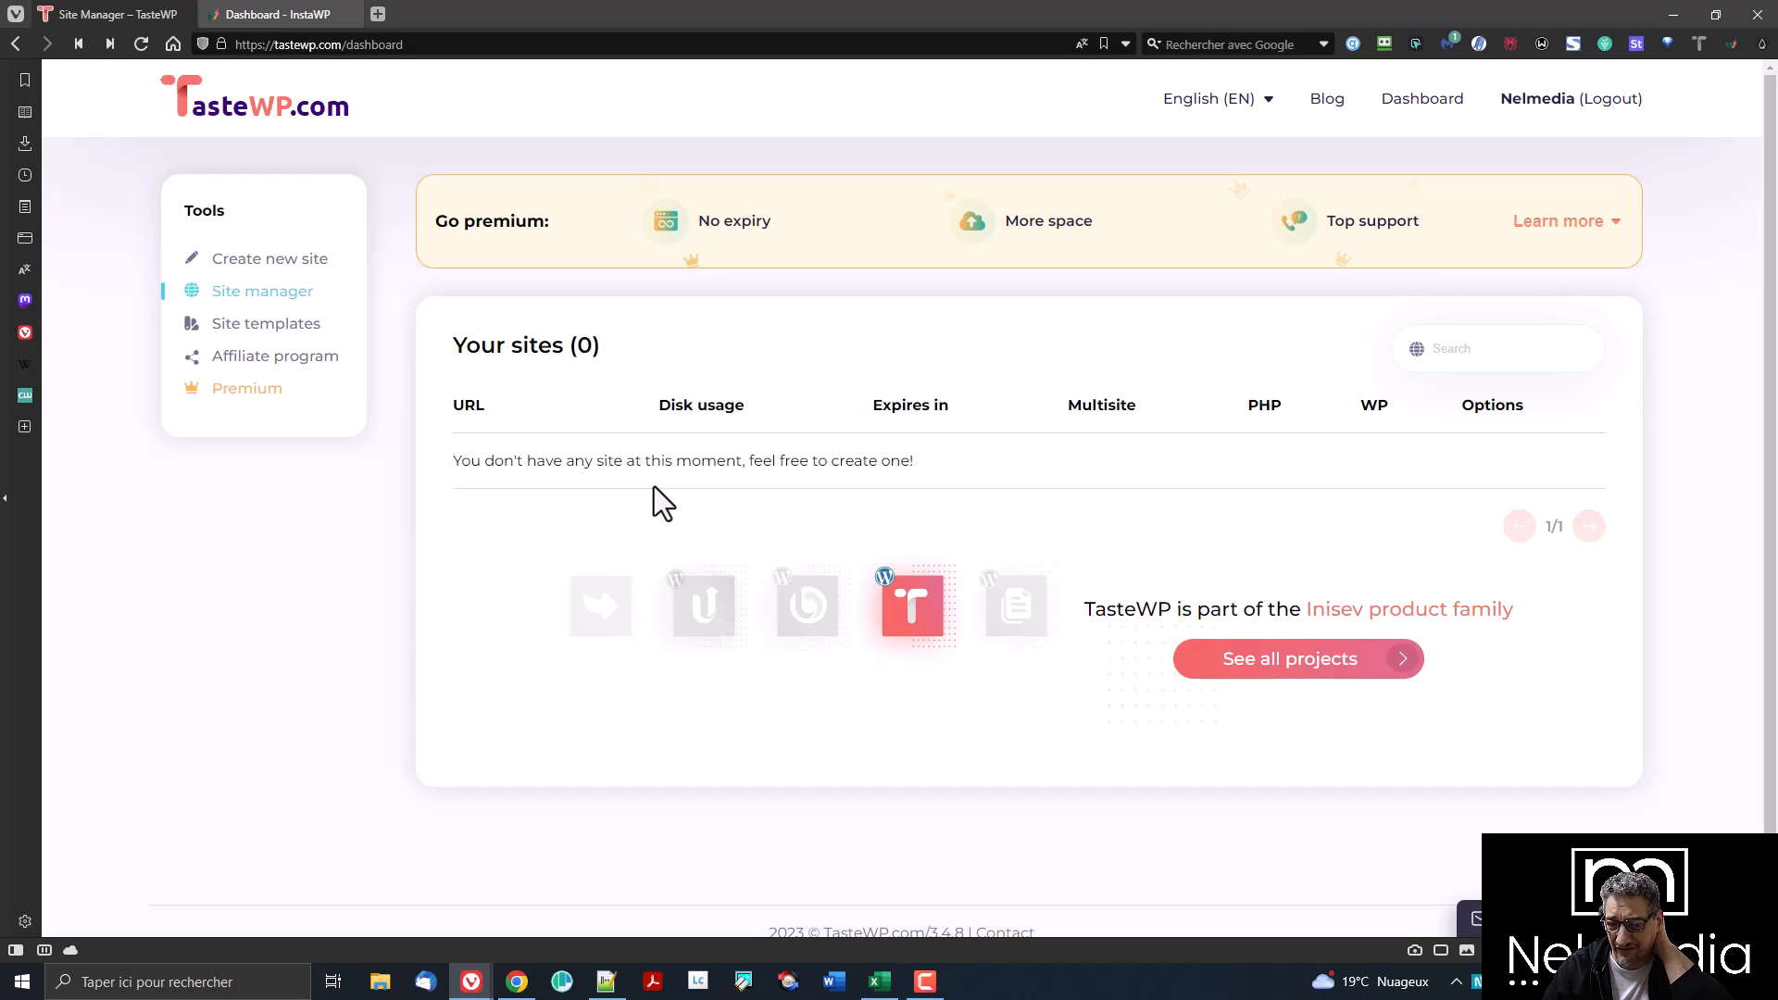
click(255, 384)
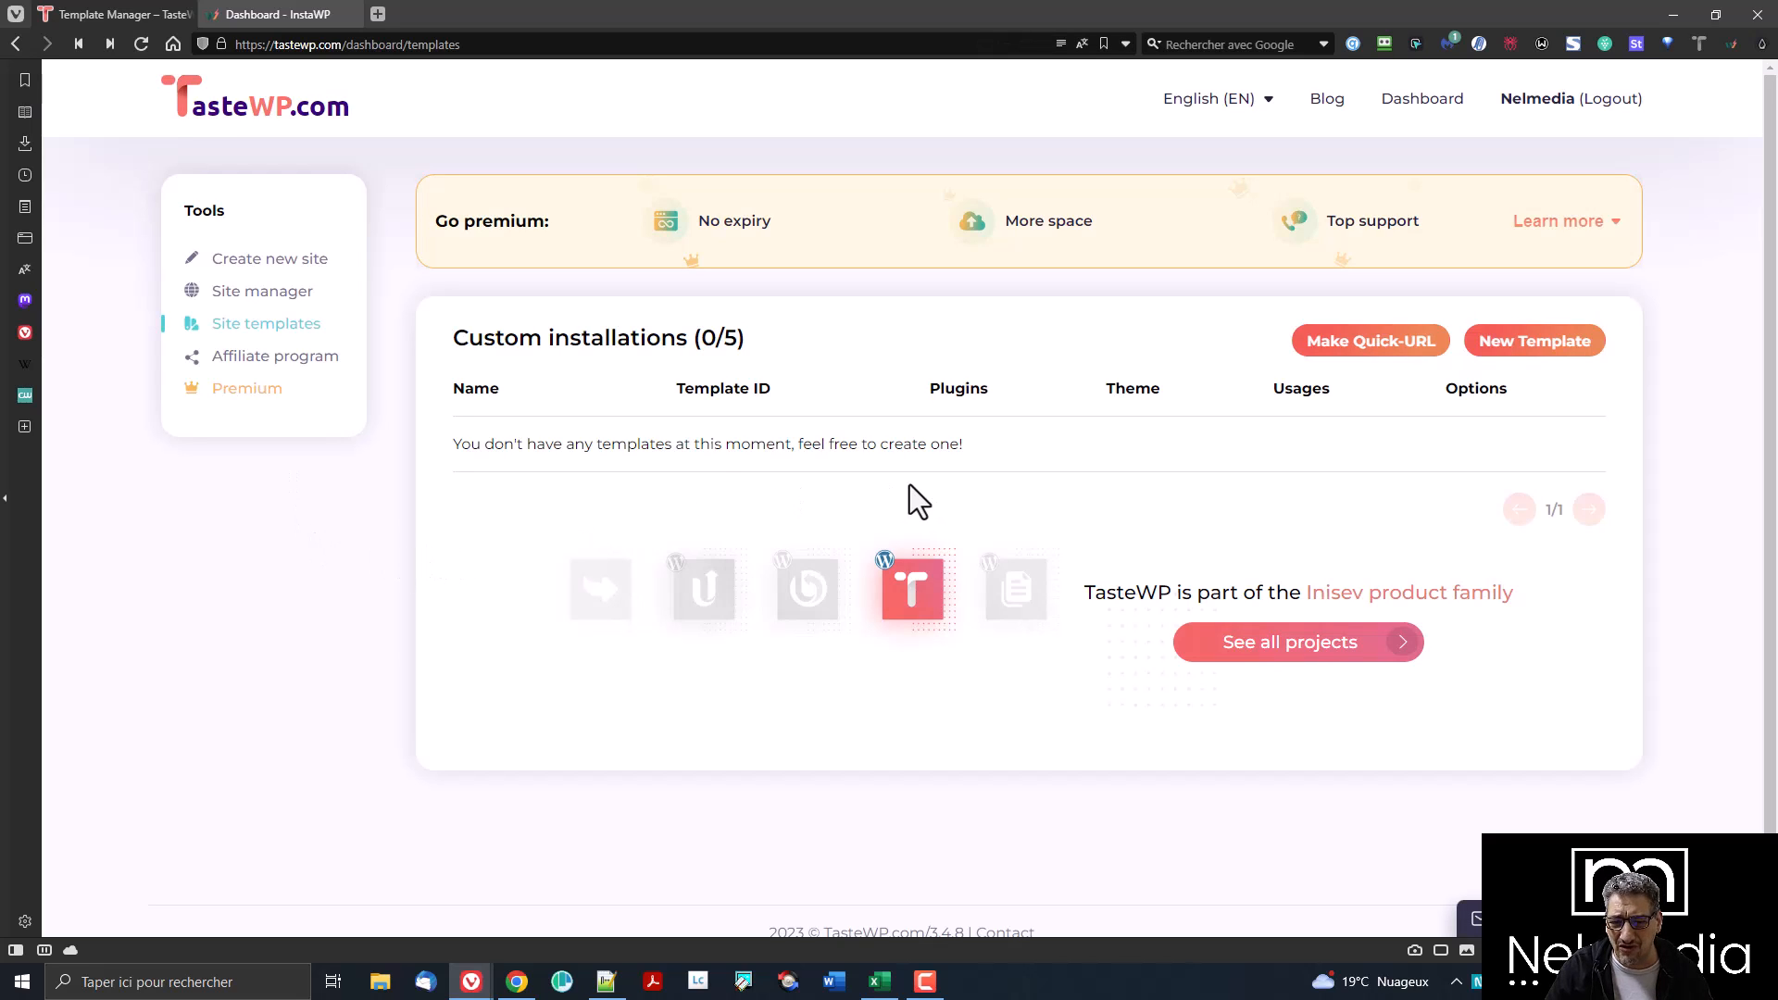
drag(700, 338, 731, 363)
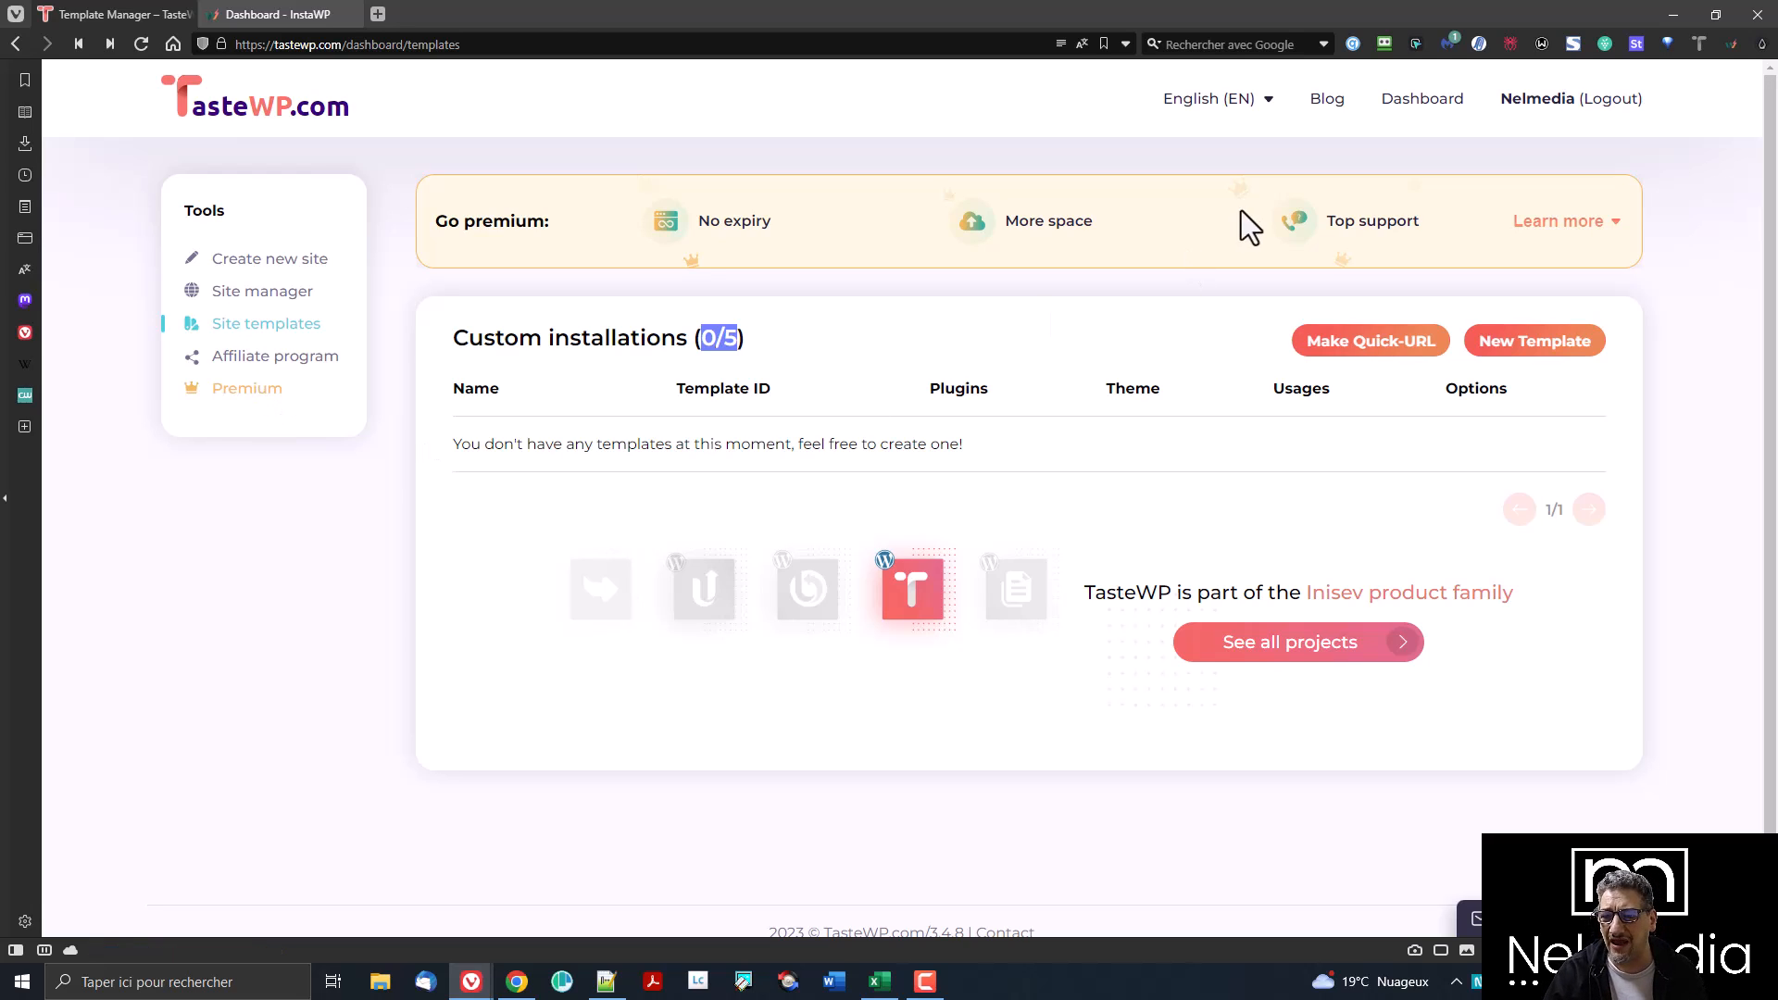
- Start a new site from the dashboard with PHP version v8.0 and GeneratePress as the active theme
click(276, 293)
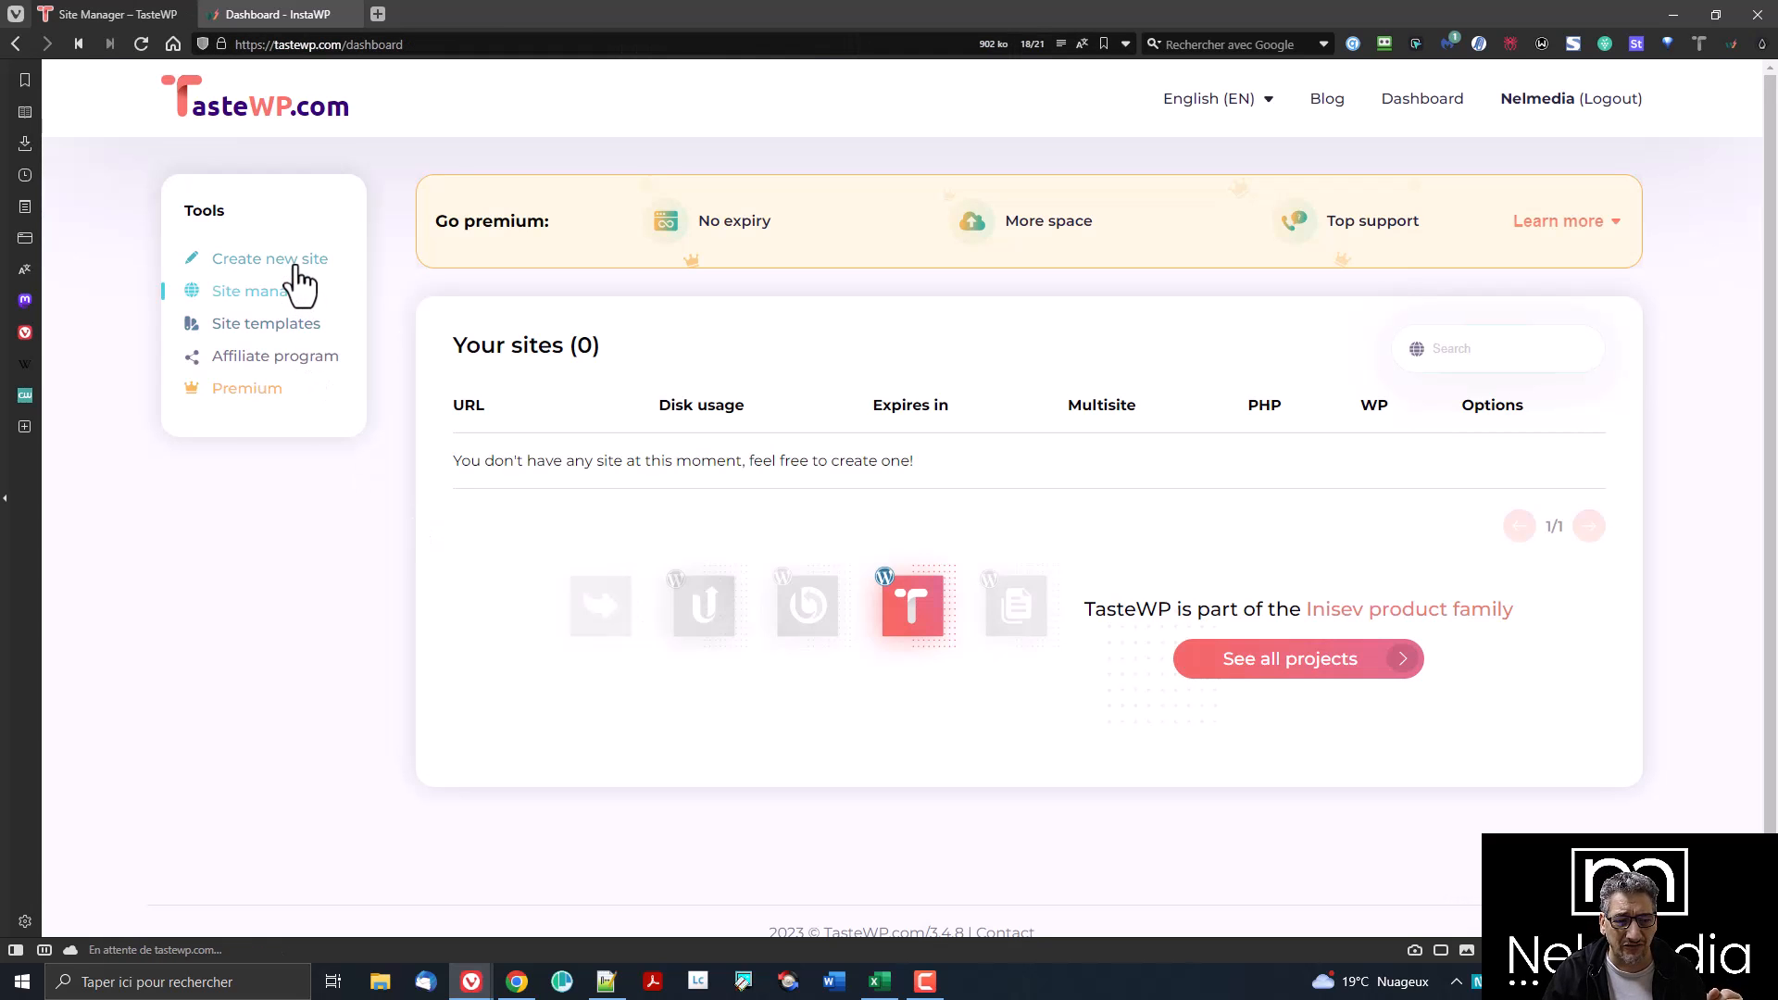
click(288, 263)
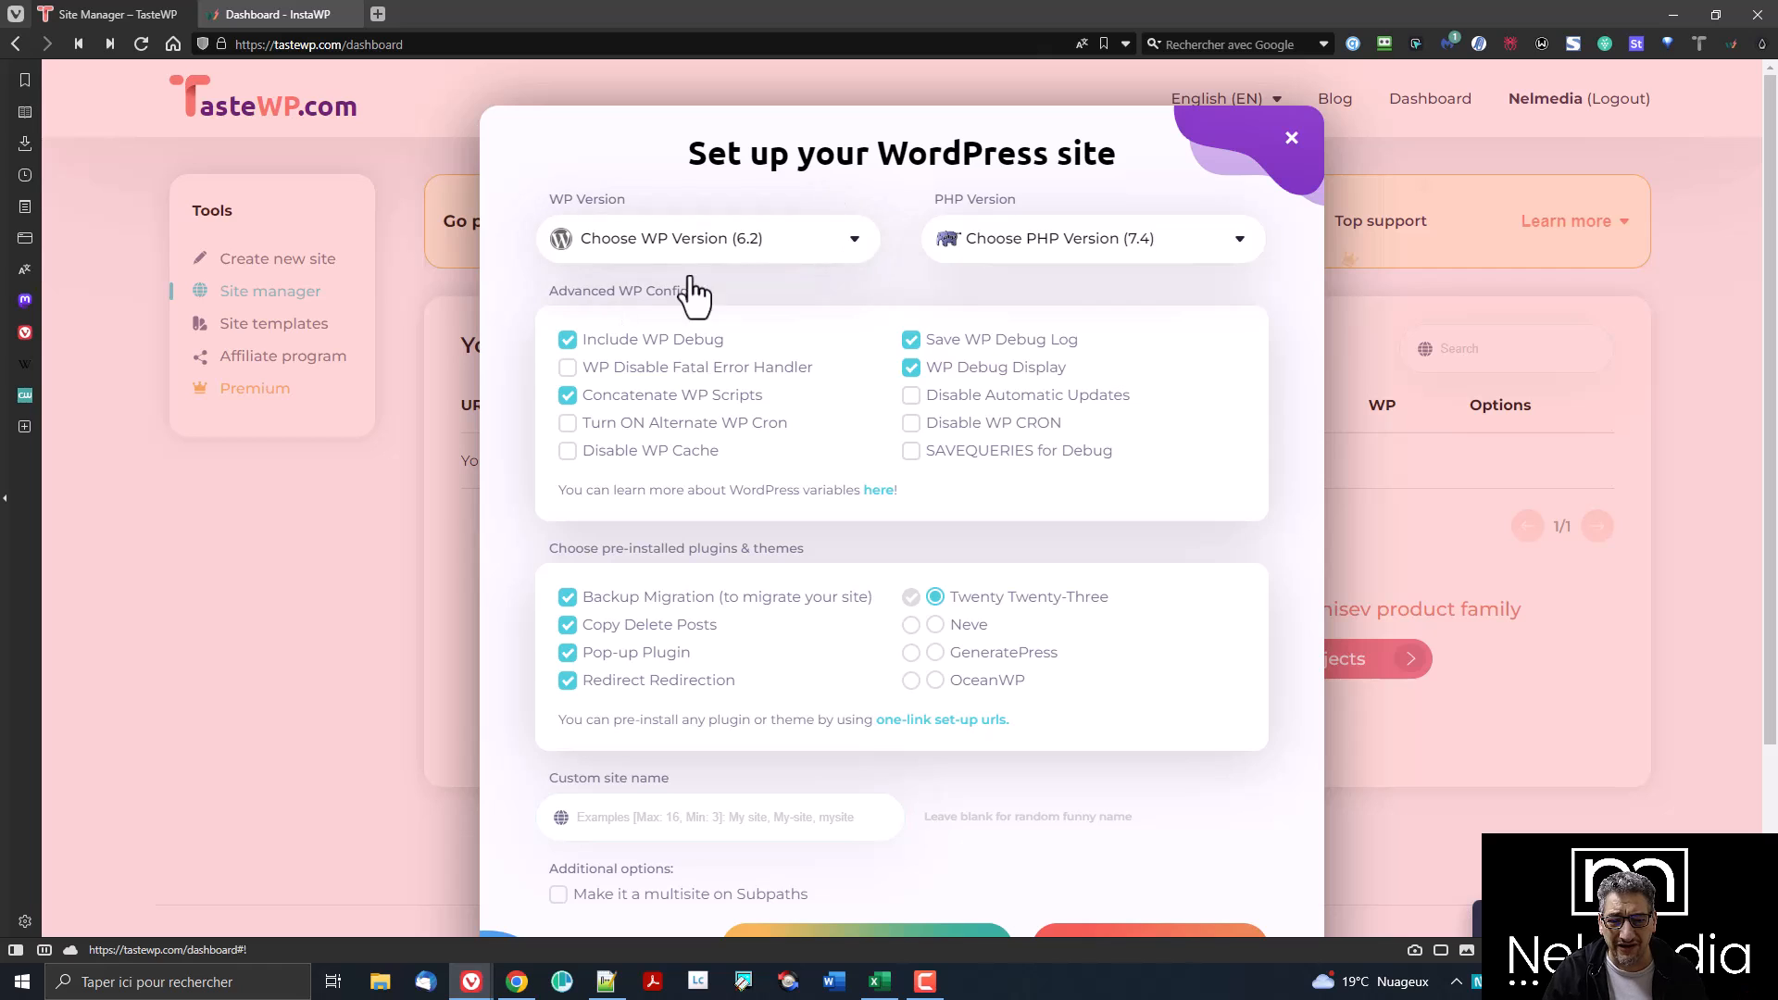
click(1126, 248)
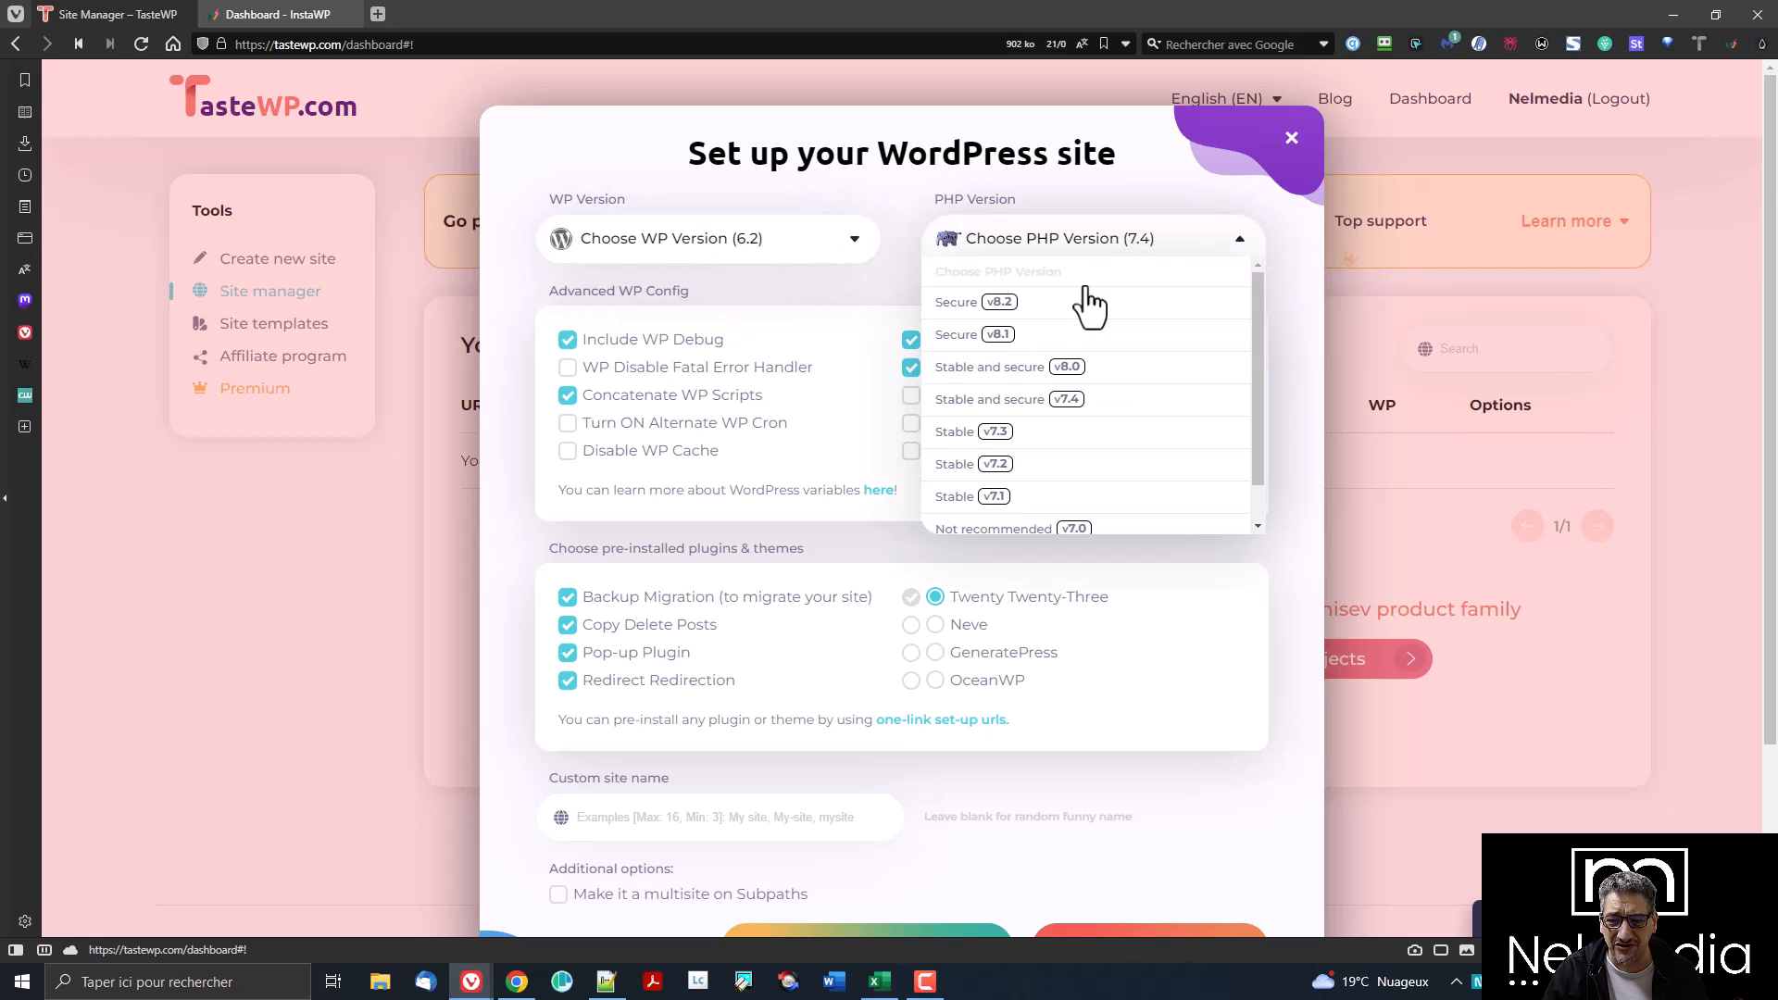
click(1085, 373)
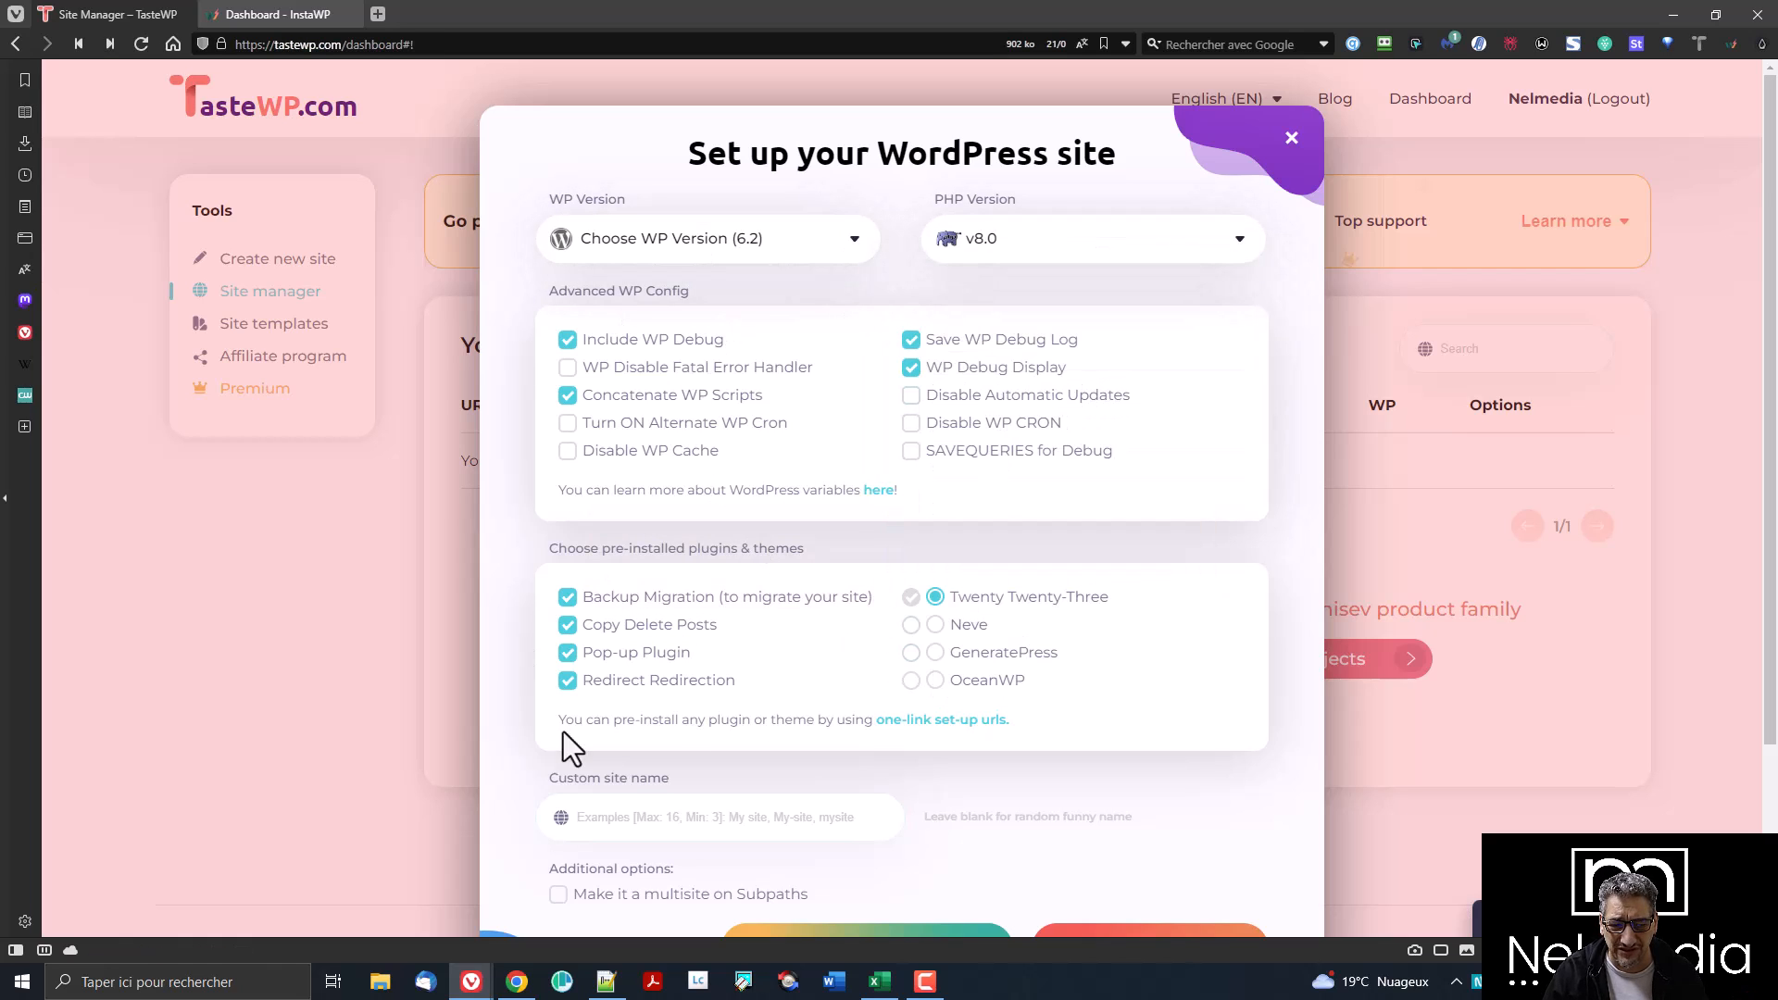
click(970, 655)
scroll(846, 707, down, 1)
click(810, 706)
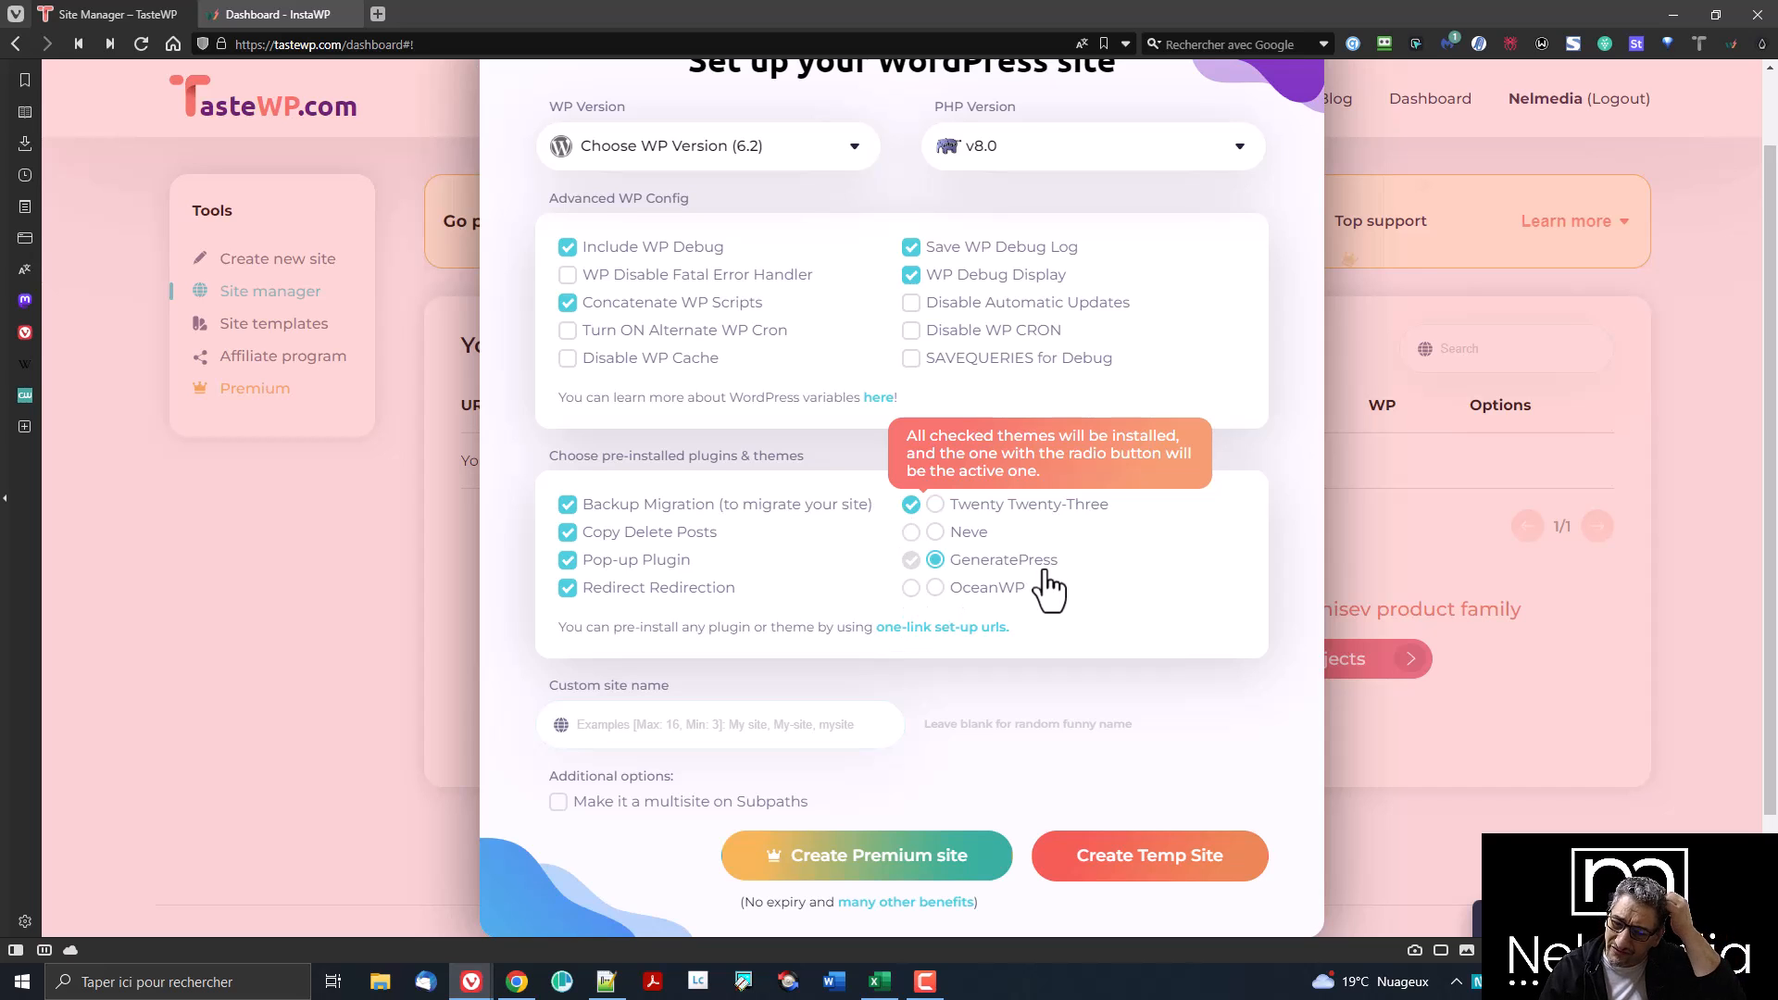
- Name the site tastewpdemo and create it as a temporary site
click(682, 731)
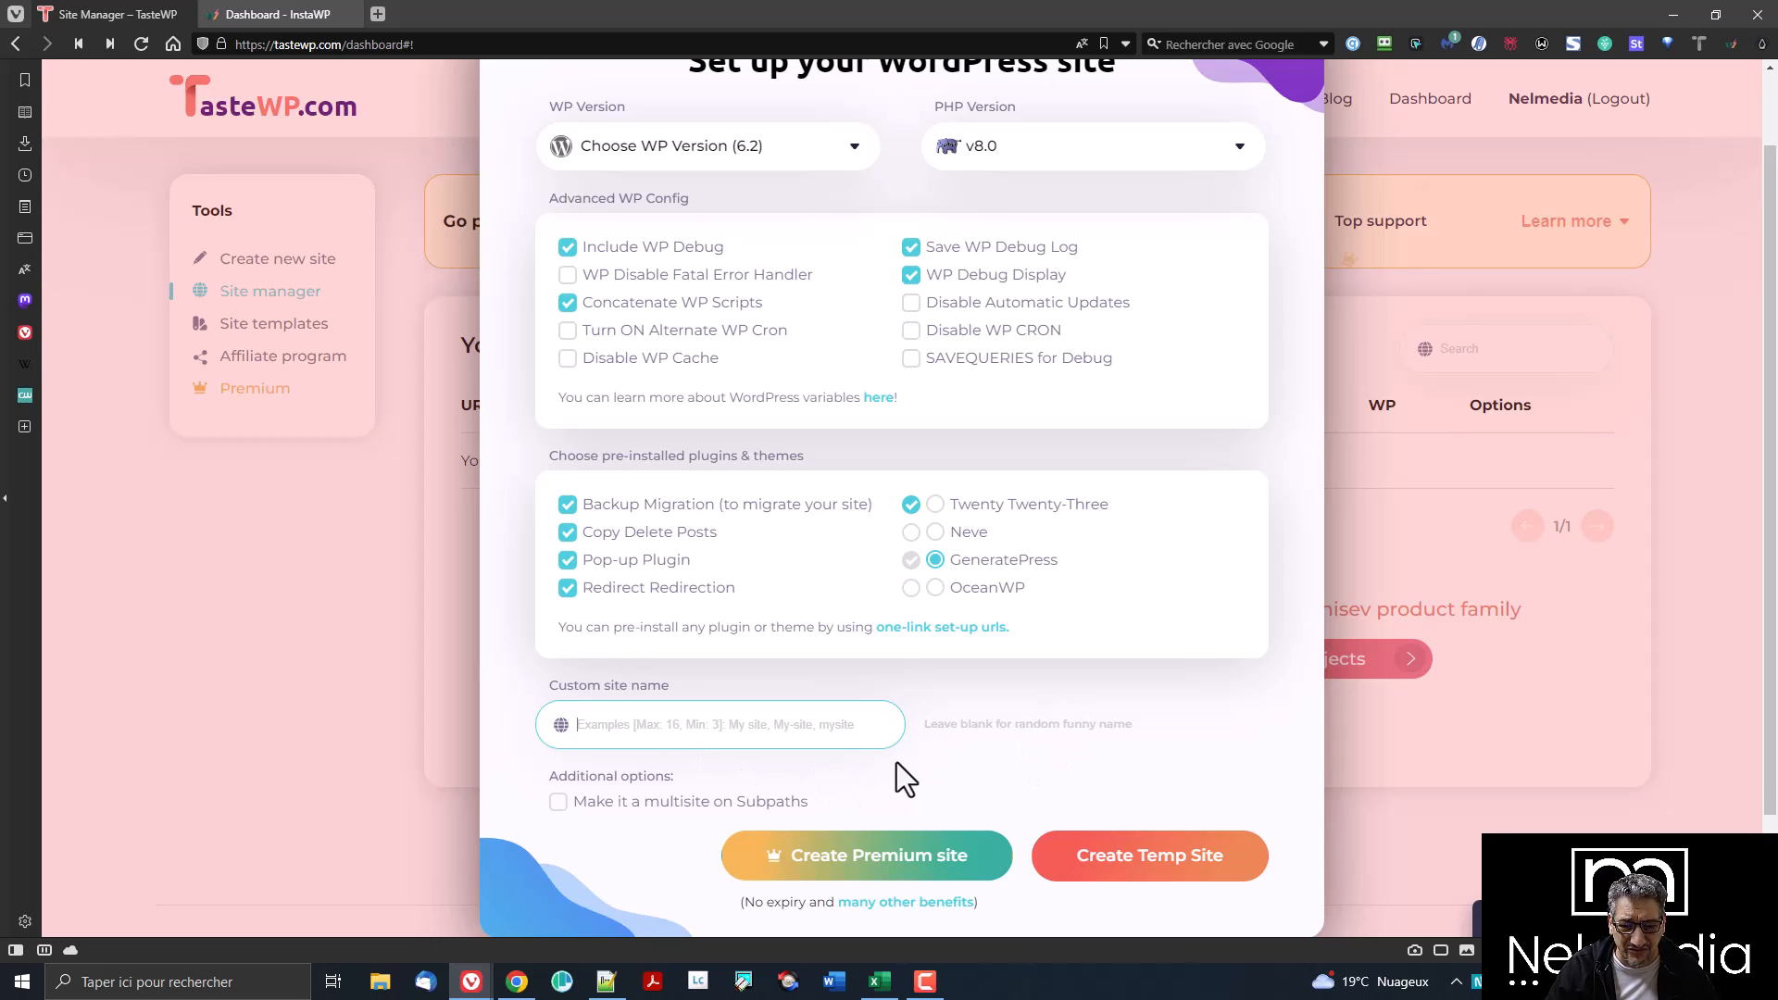
text(tas)
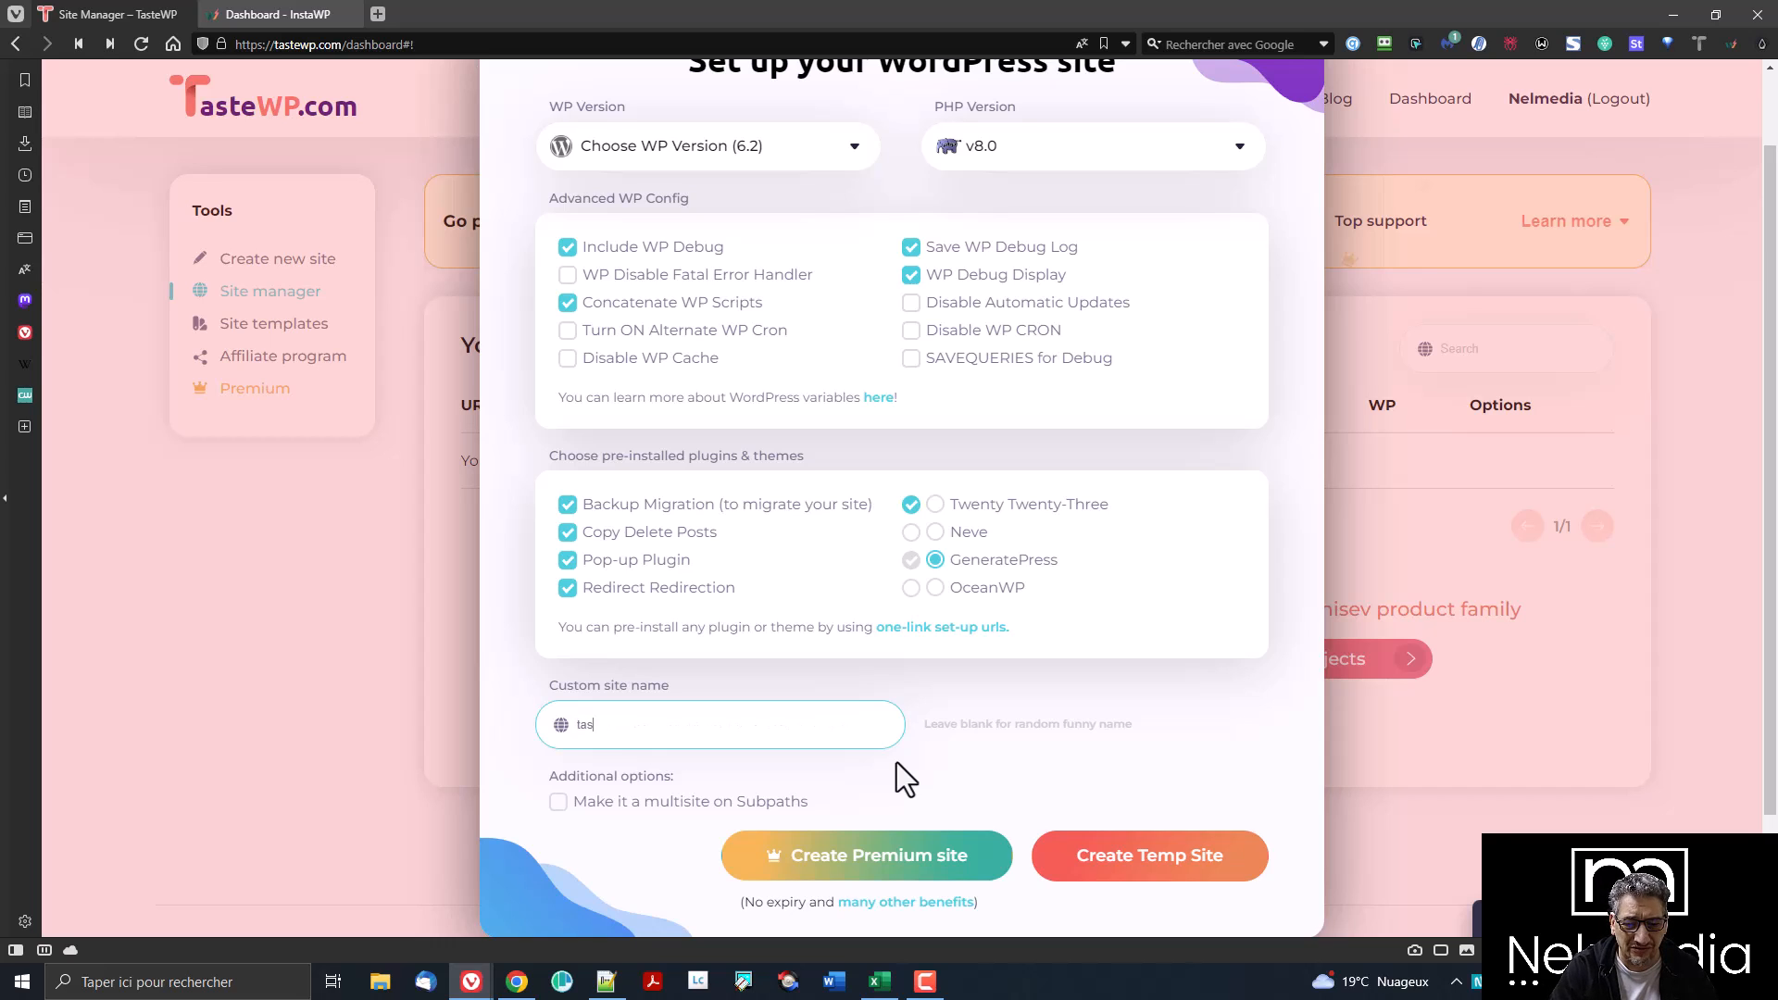
text(tewpdemo)
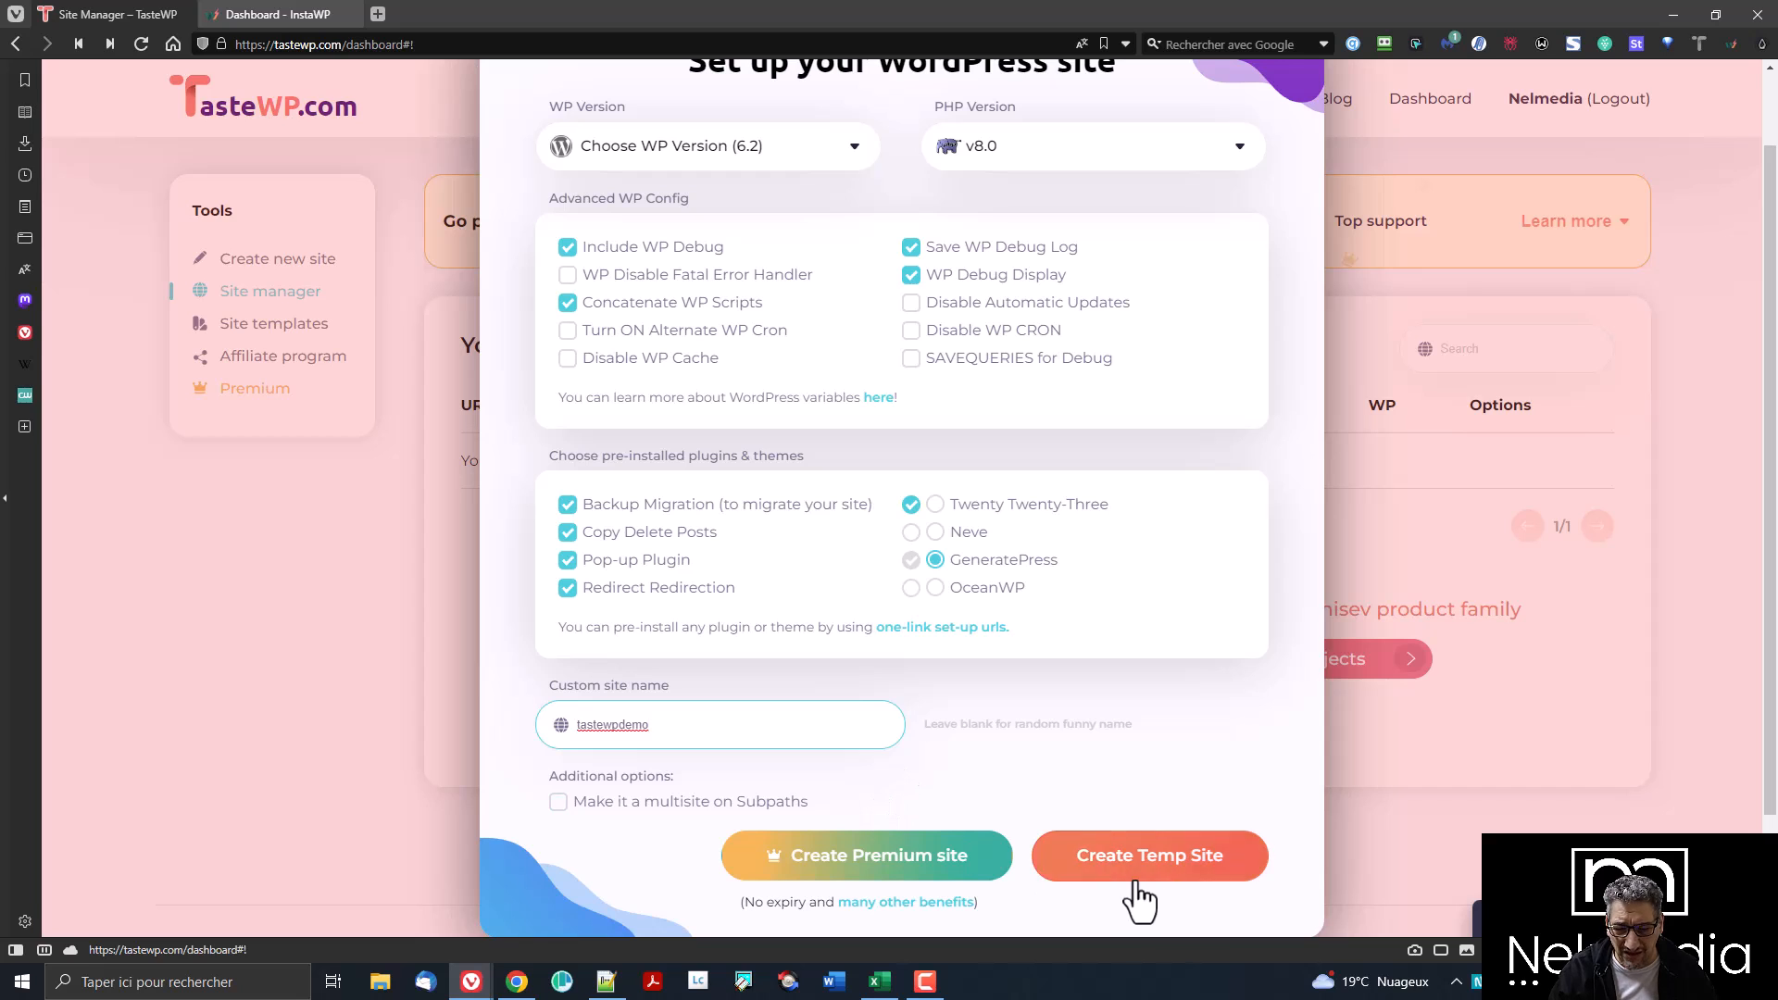
scroll(1139, 870, down, 2)
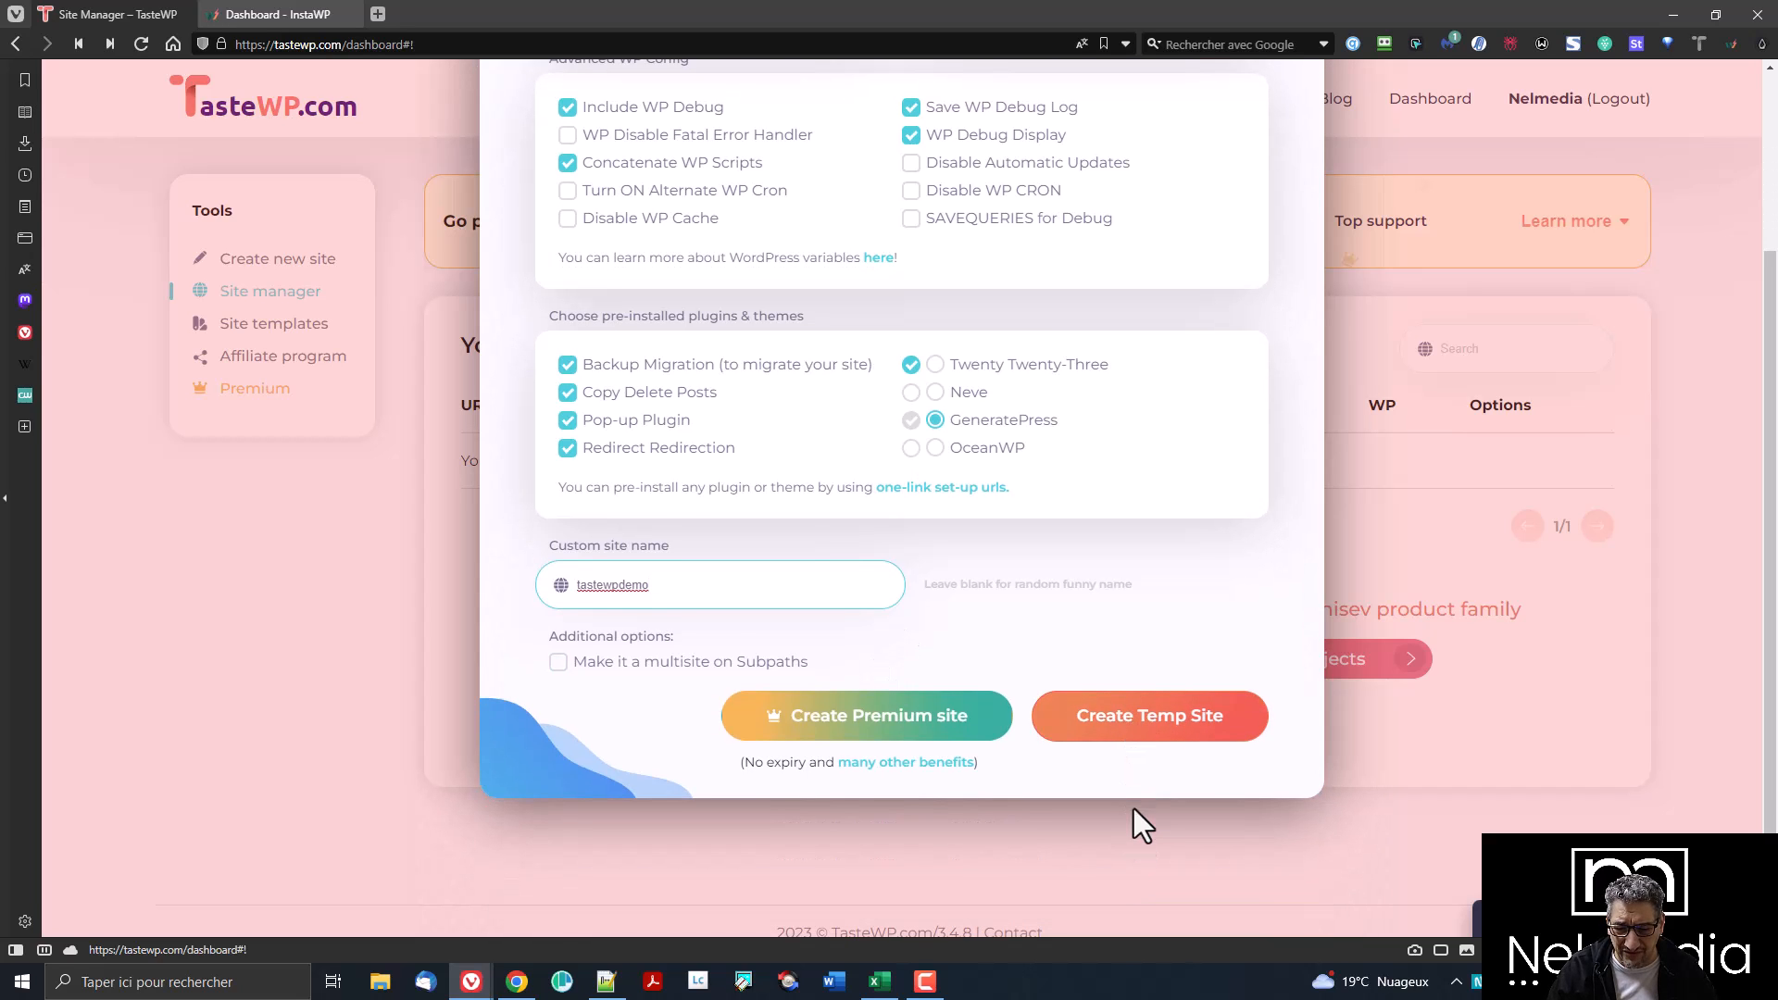
click(1127, 761)
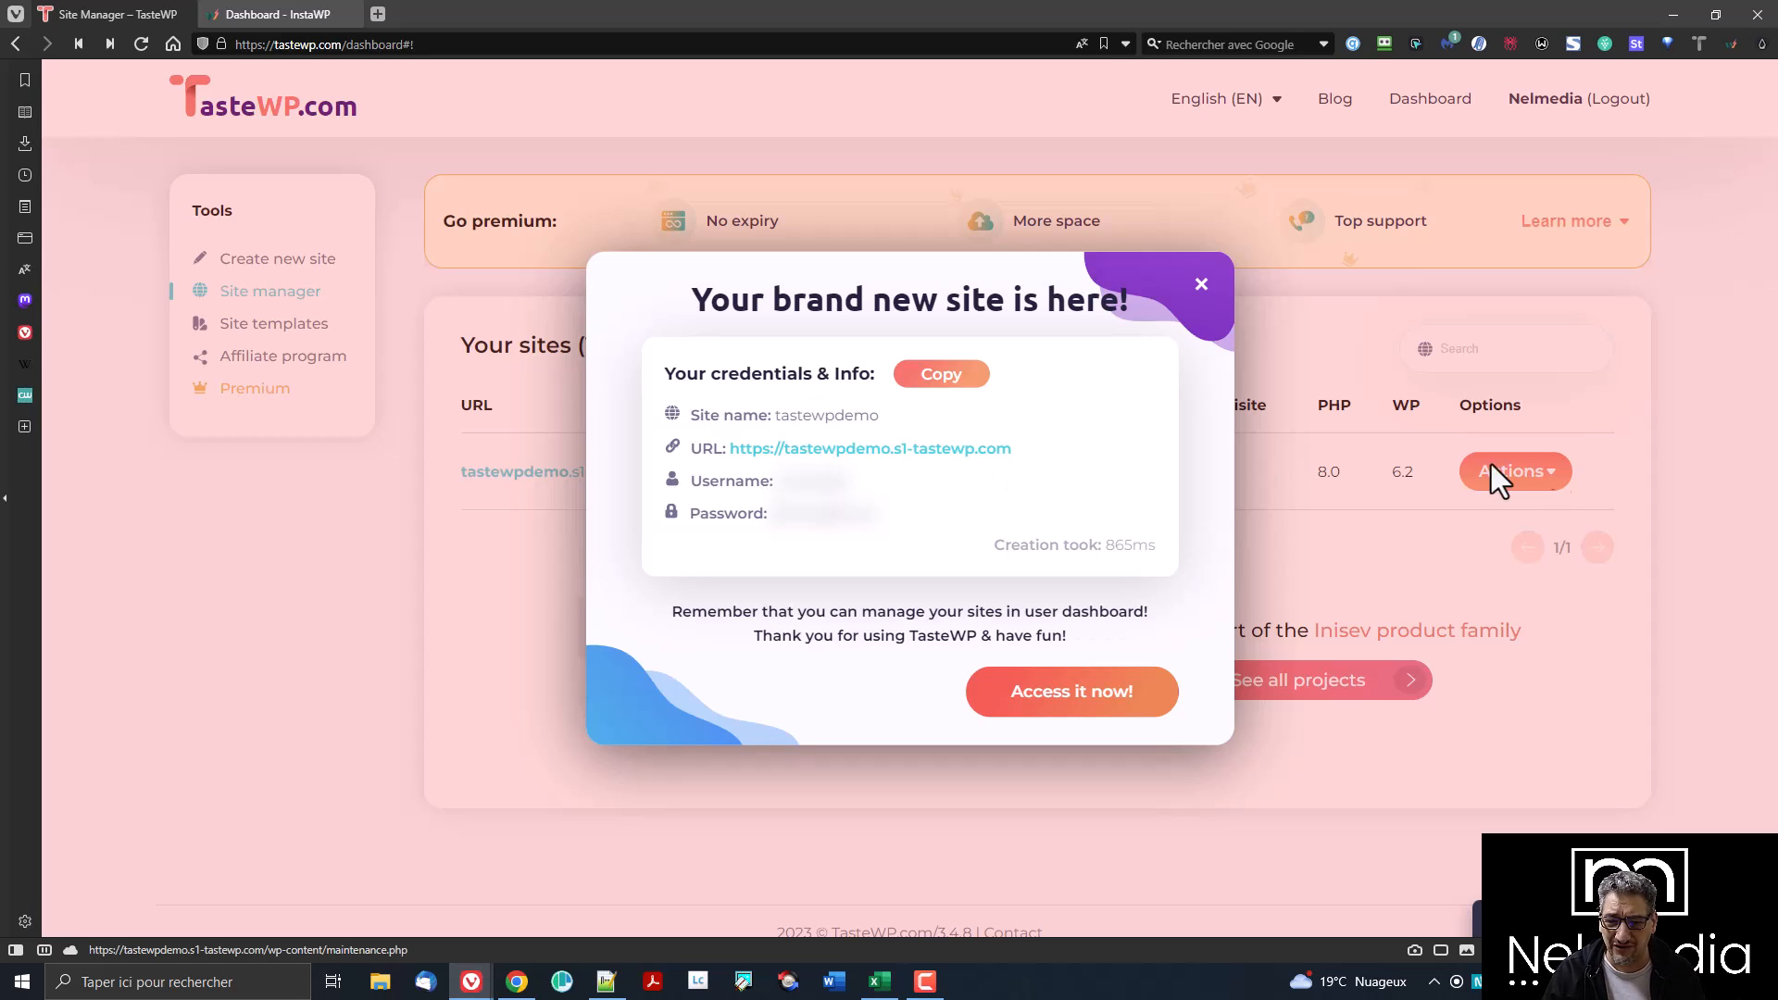
- Enter the new site's admin area, dismiss the setup notice and view the installed plugins
click(1059, 713)
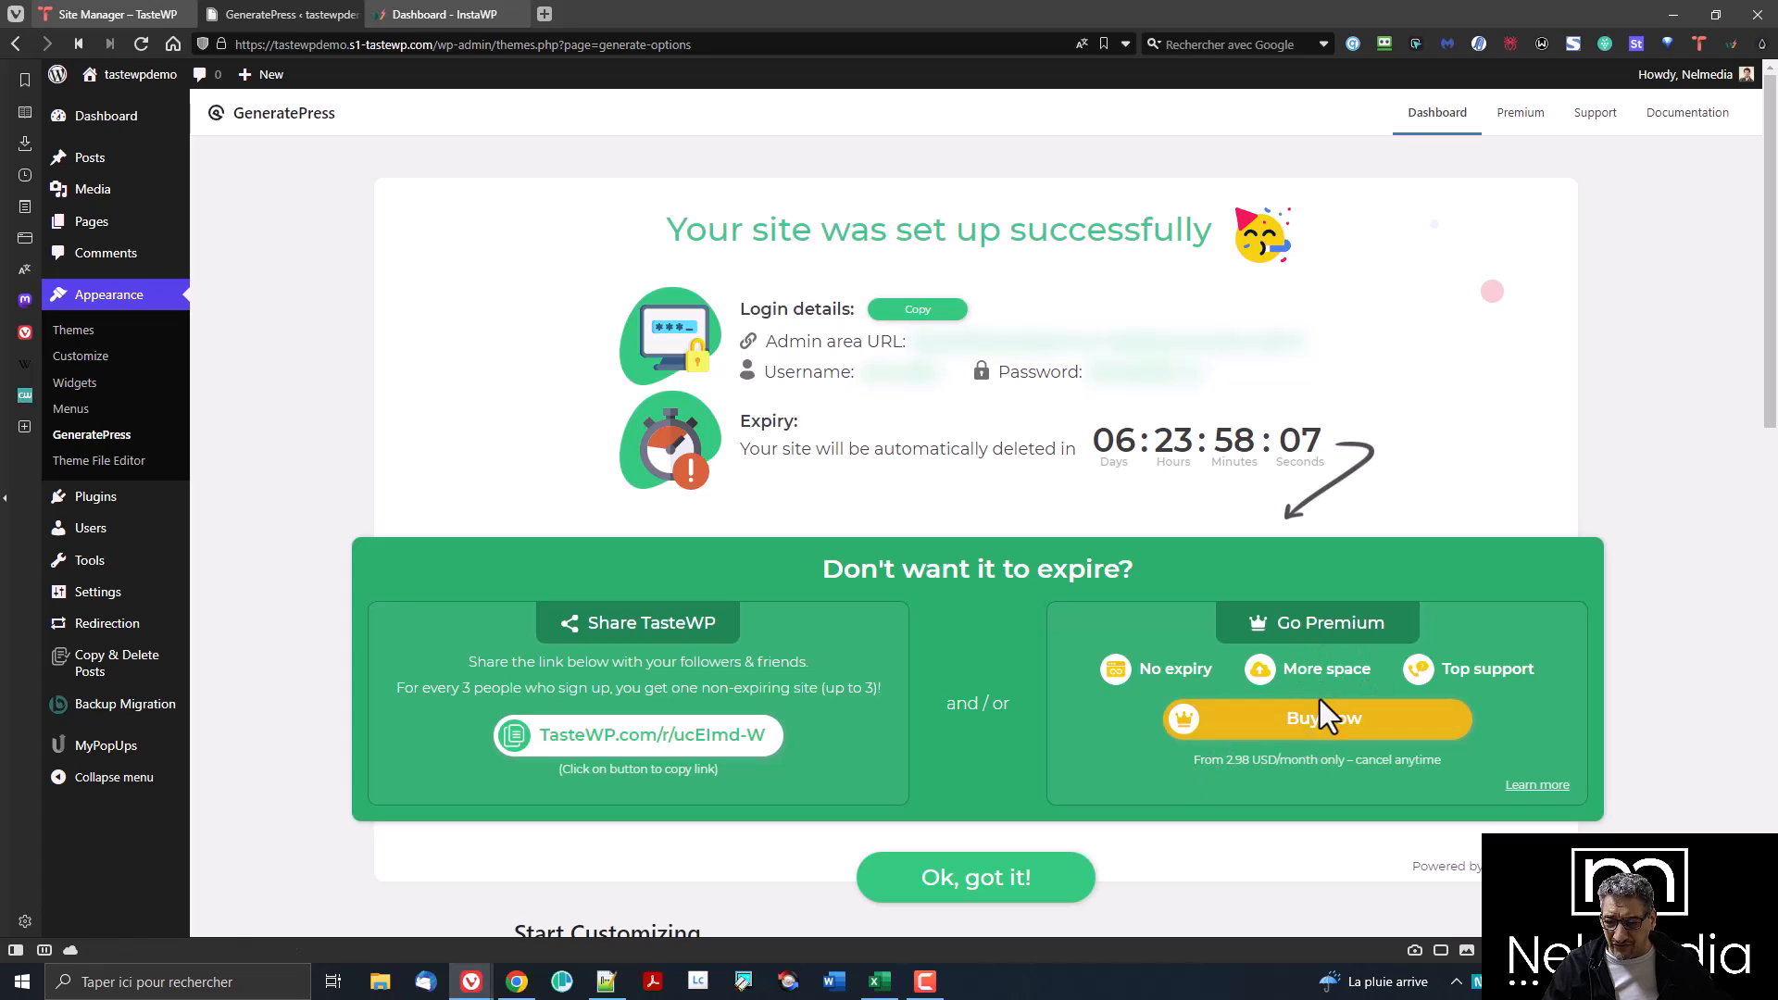
scroll(964, 720, down, 2)
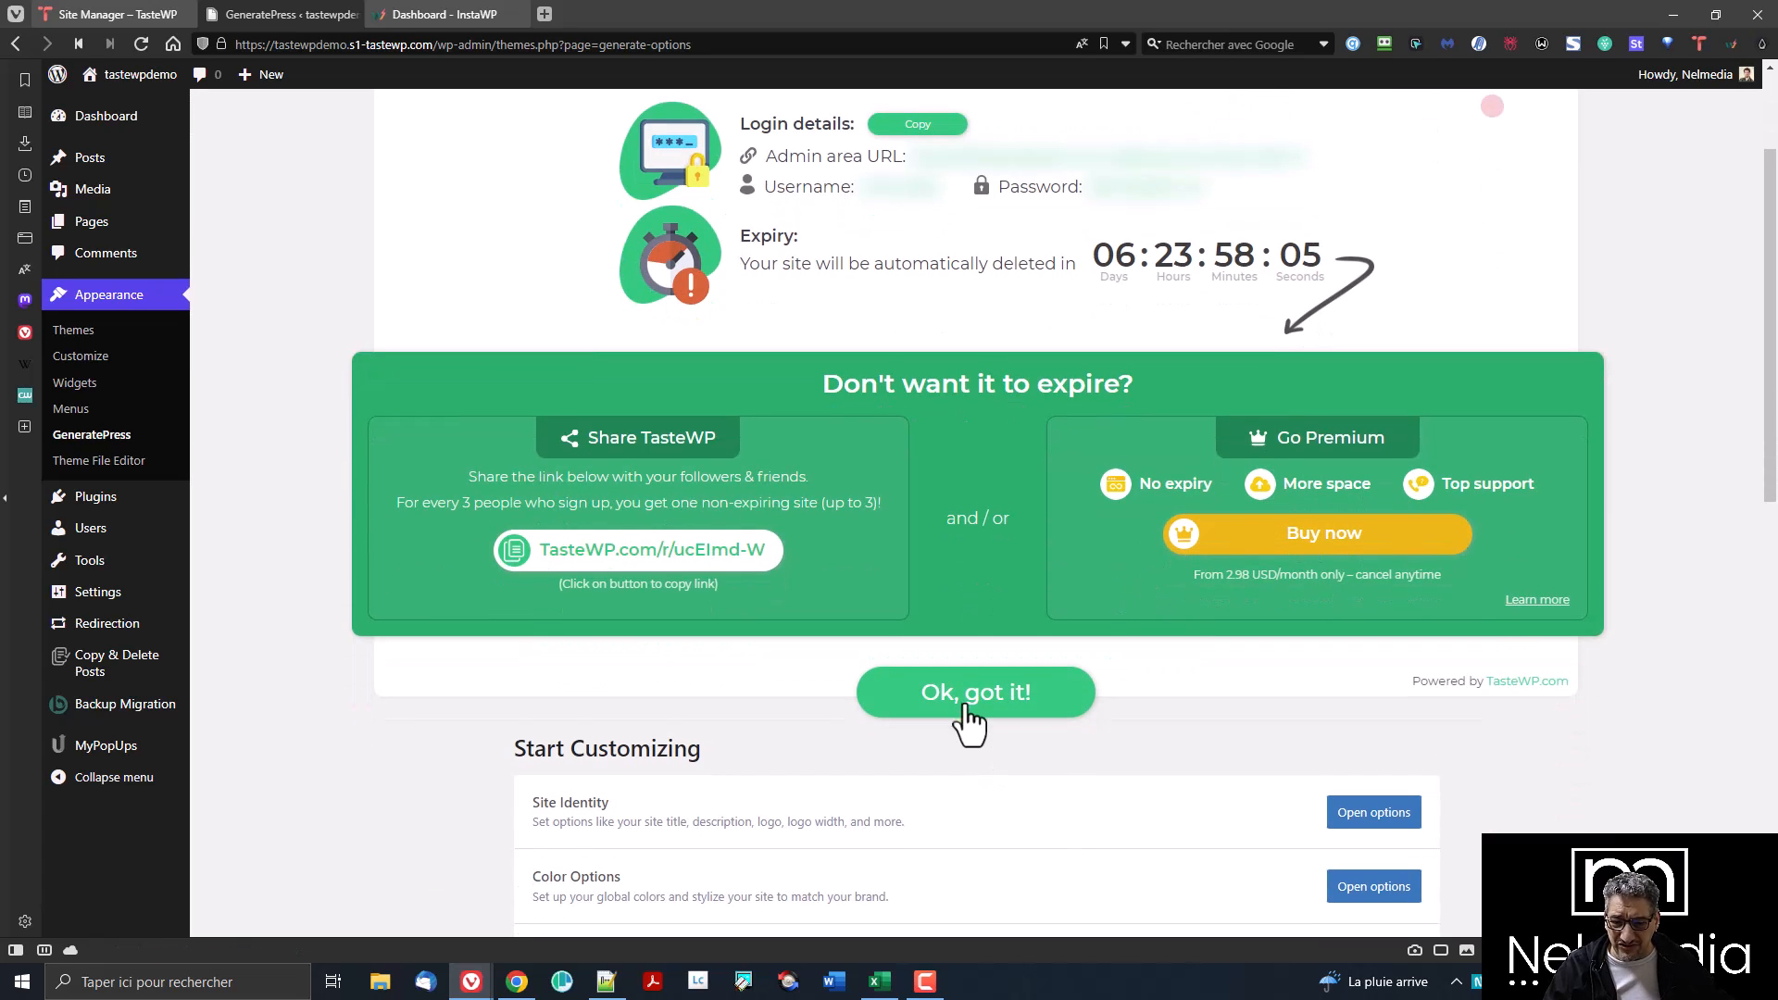
click(964, 711)
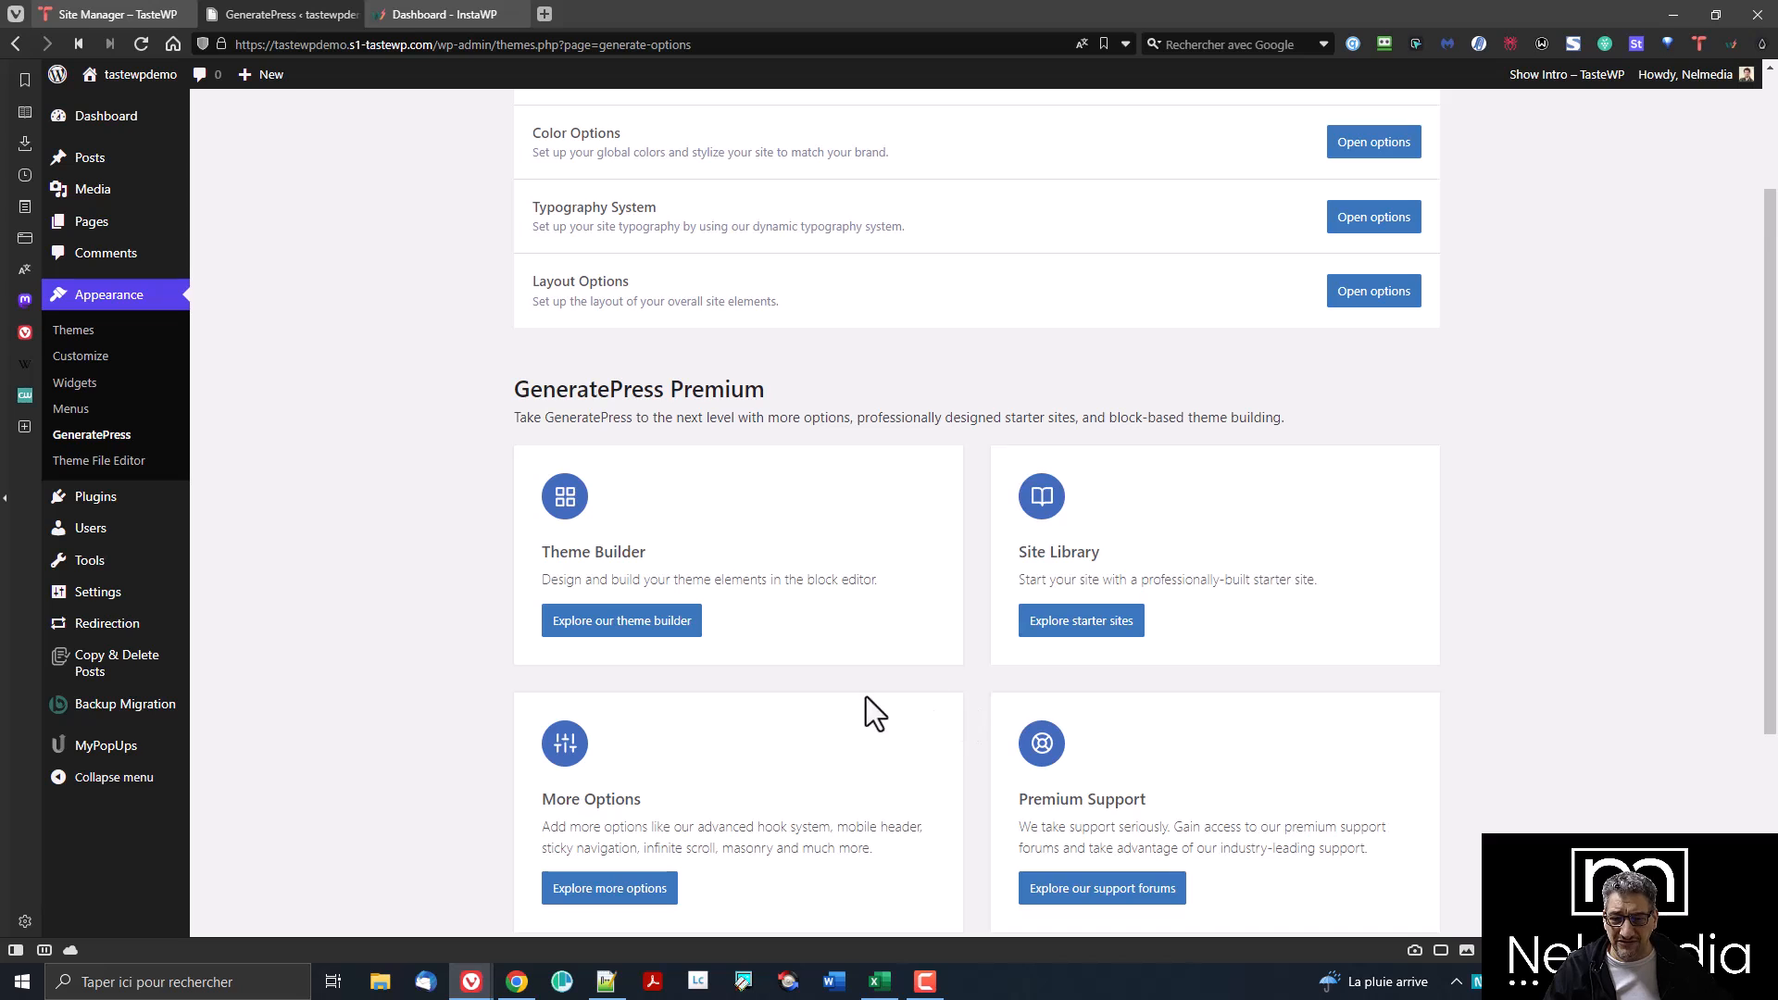
scroll(963, 718, up, 2)
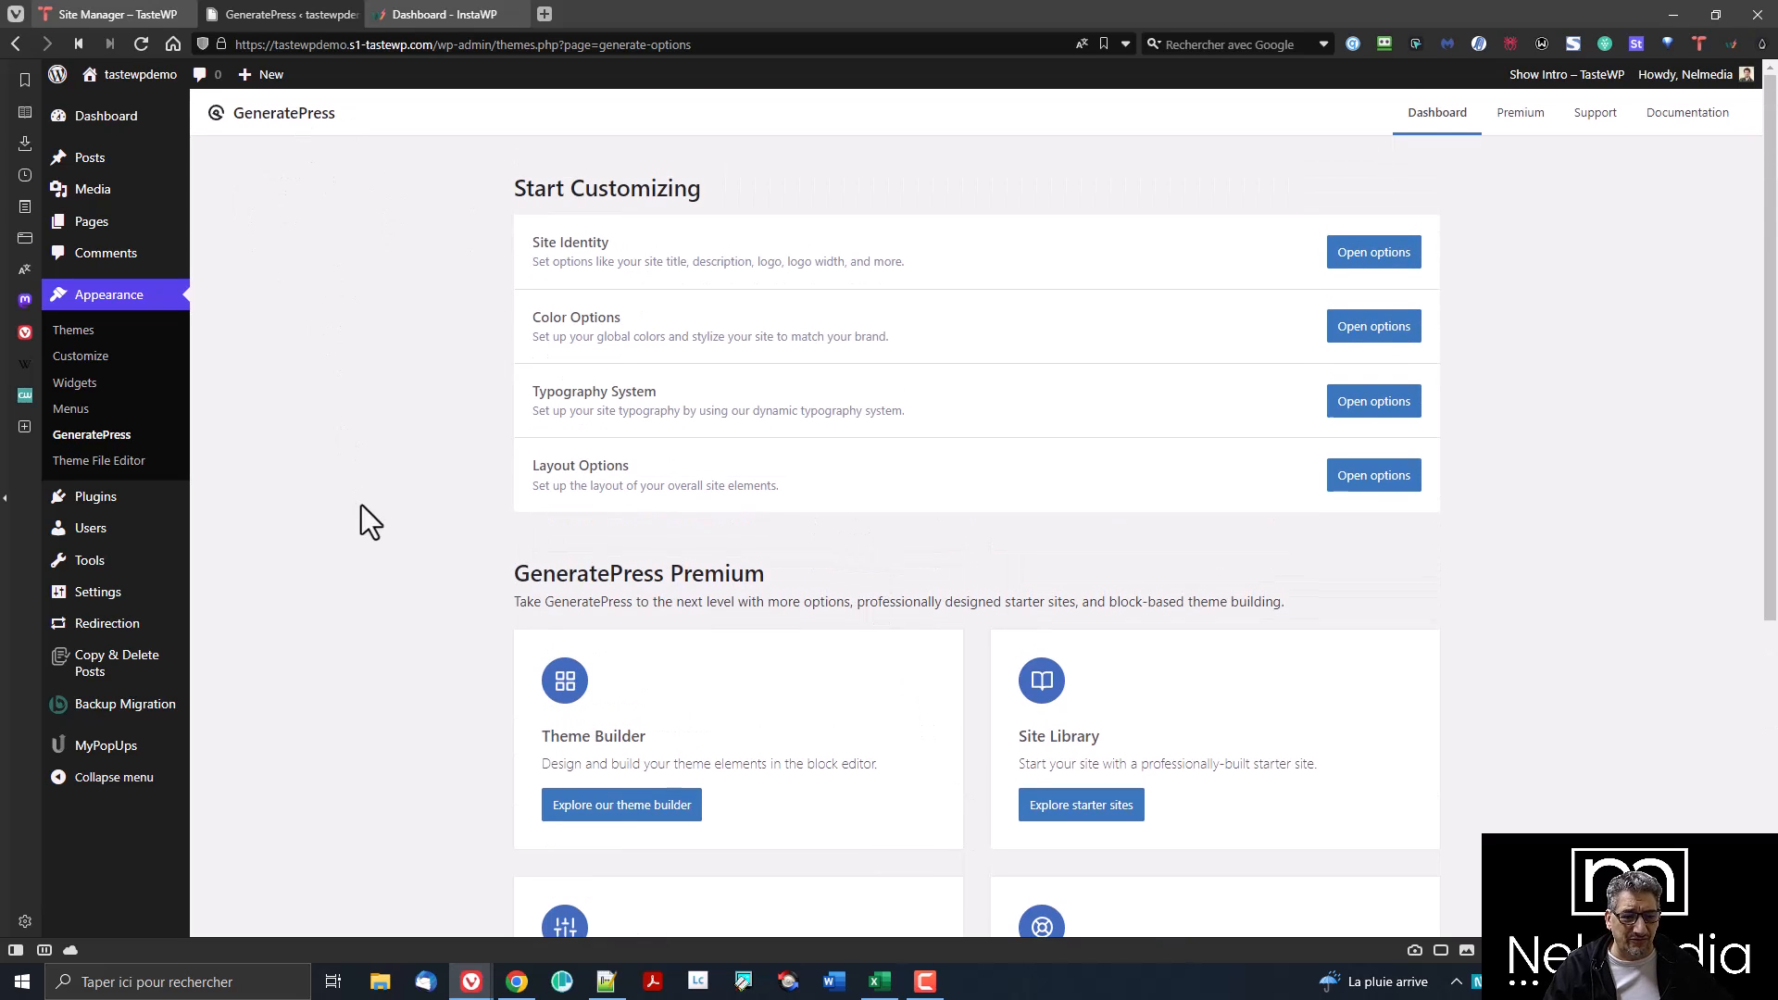
click(153, 502)
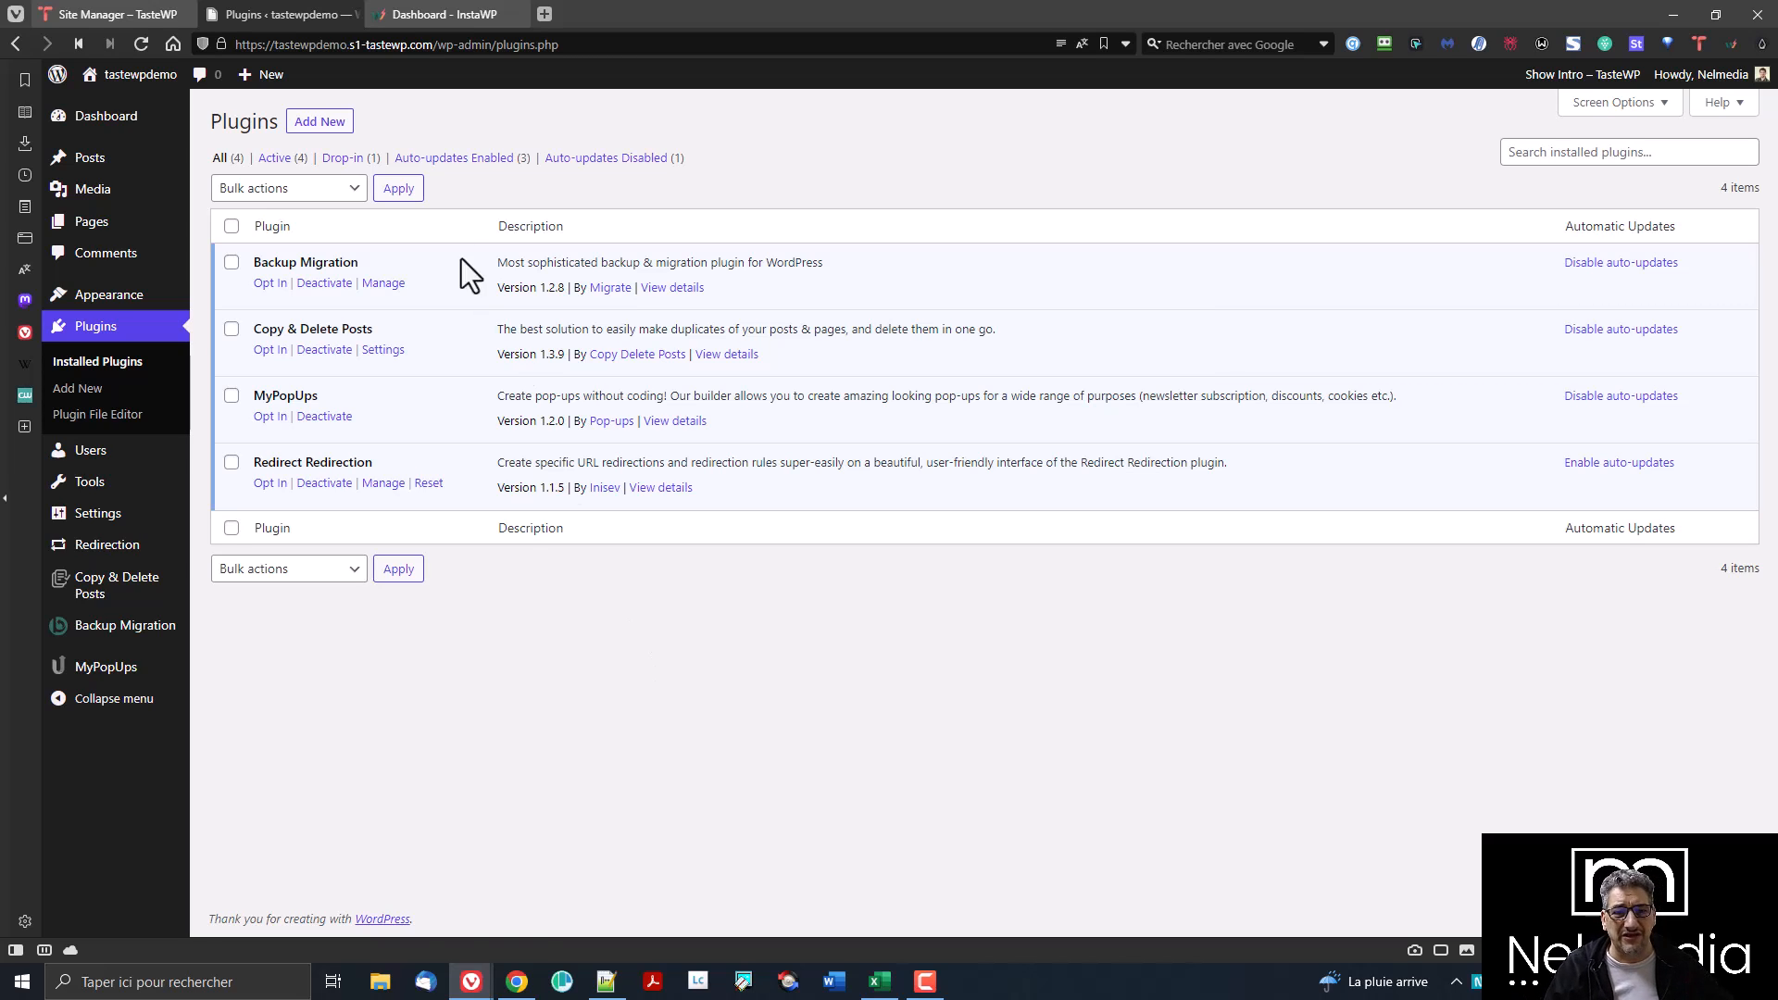
- Return to the TasteWP site manager, dismiss the new-site notice and examine tastewpdemo's management actions and PHP version choices
click(85, 13)
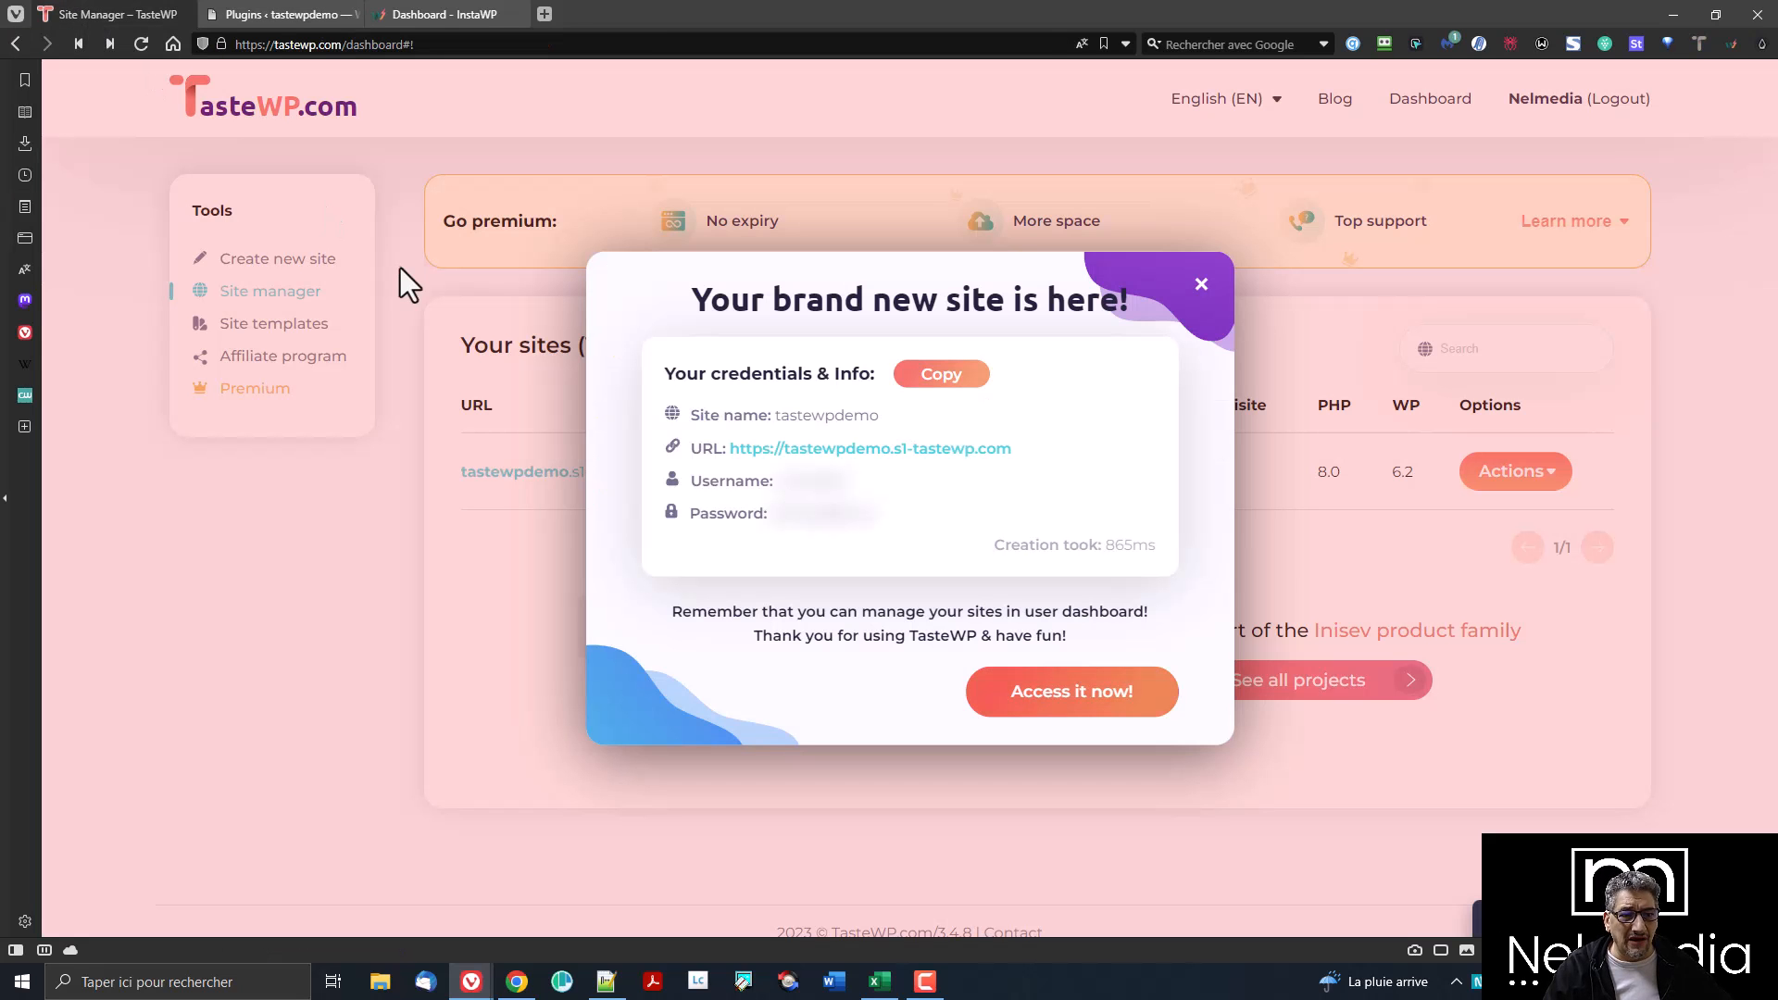
click(1199, 287)
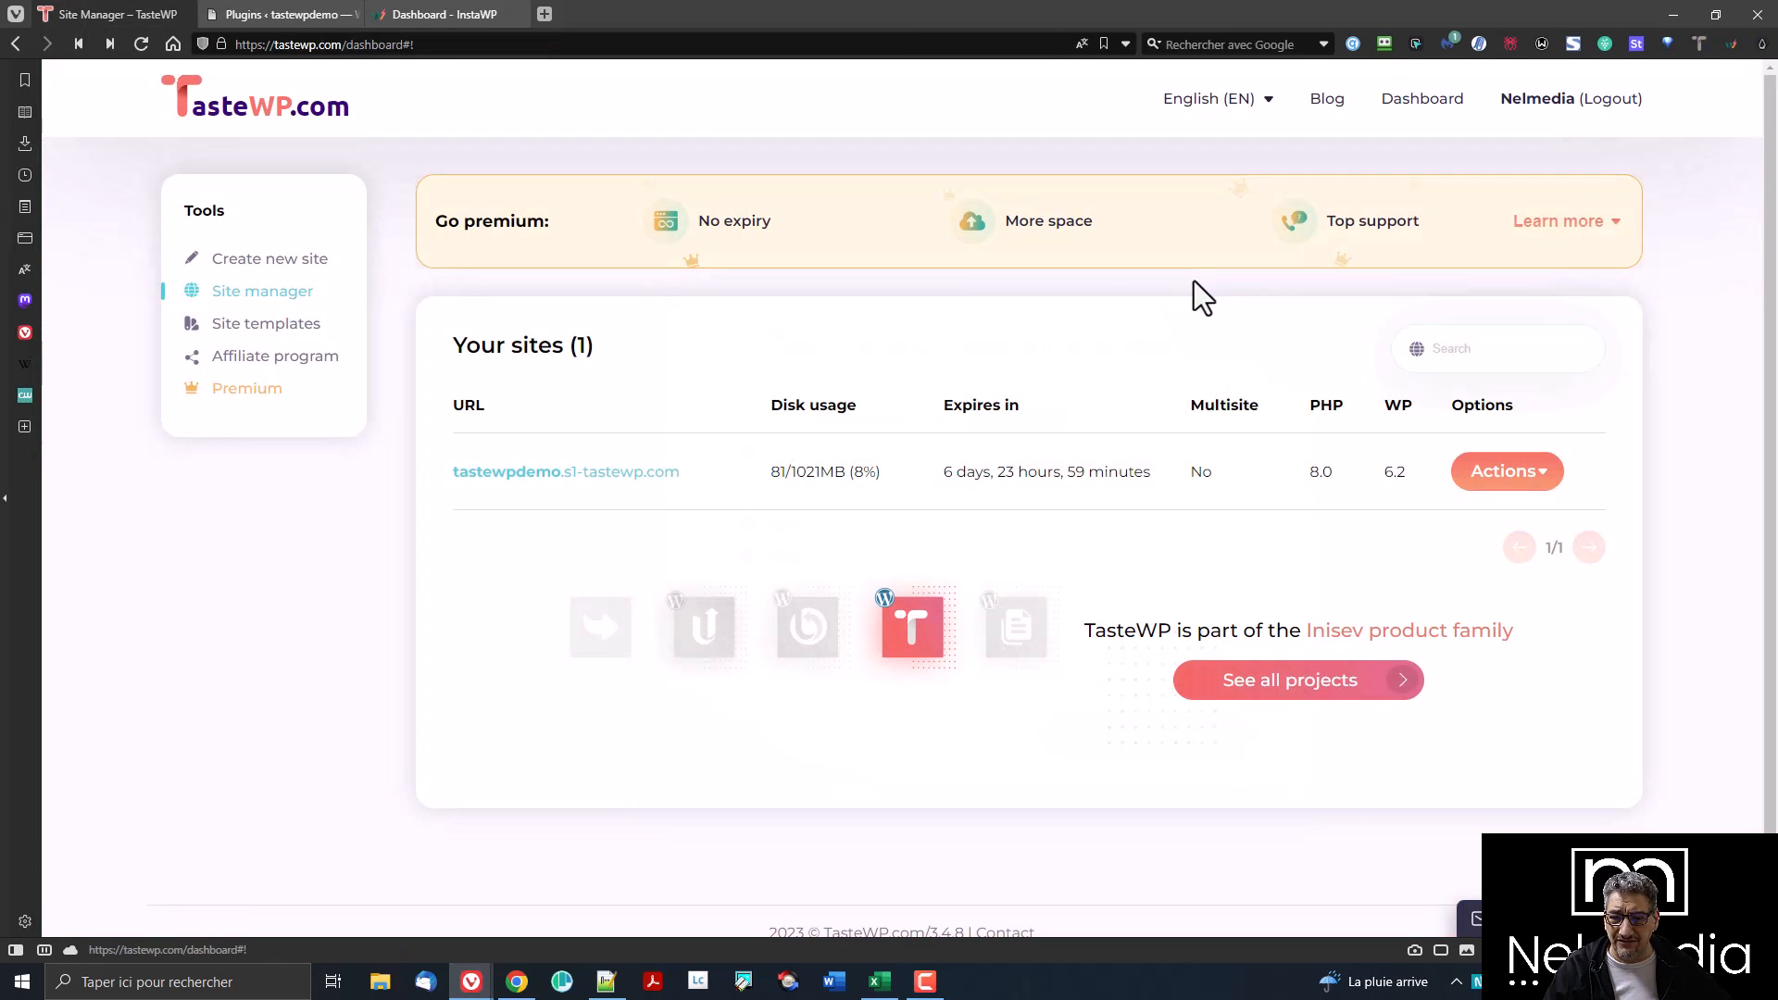
click(1544, 484)
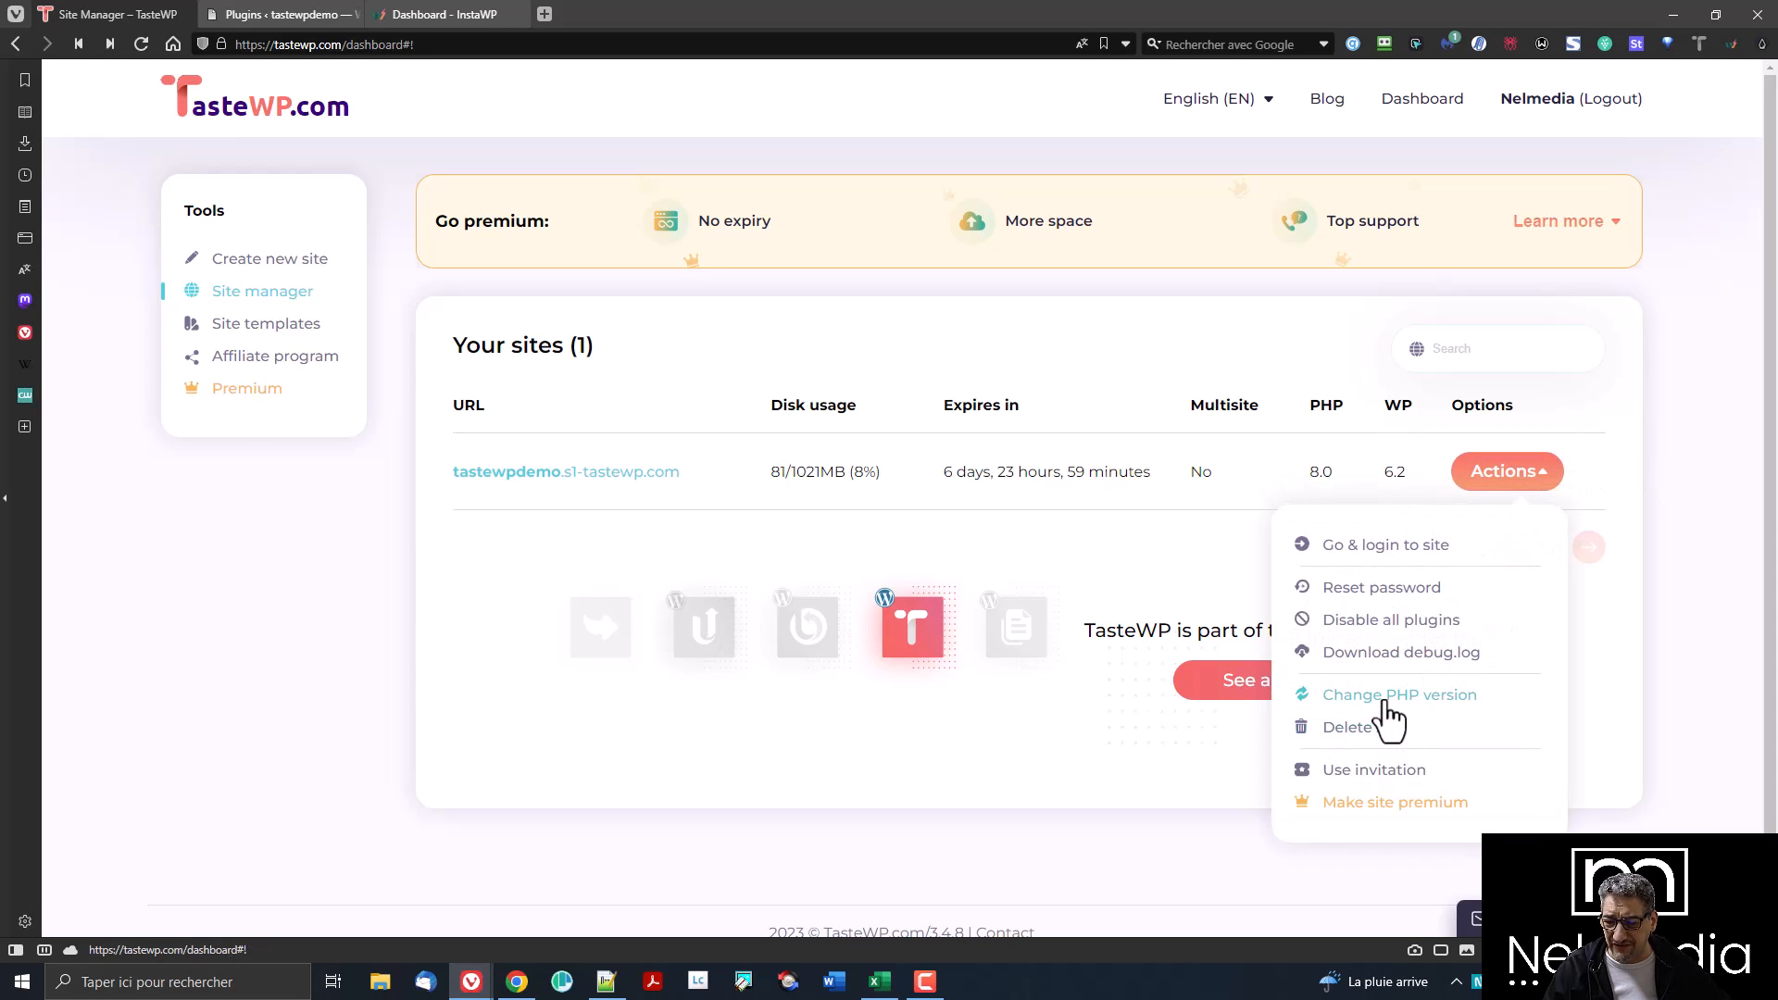
click(1386, 702)
click(834, 490)
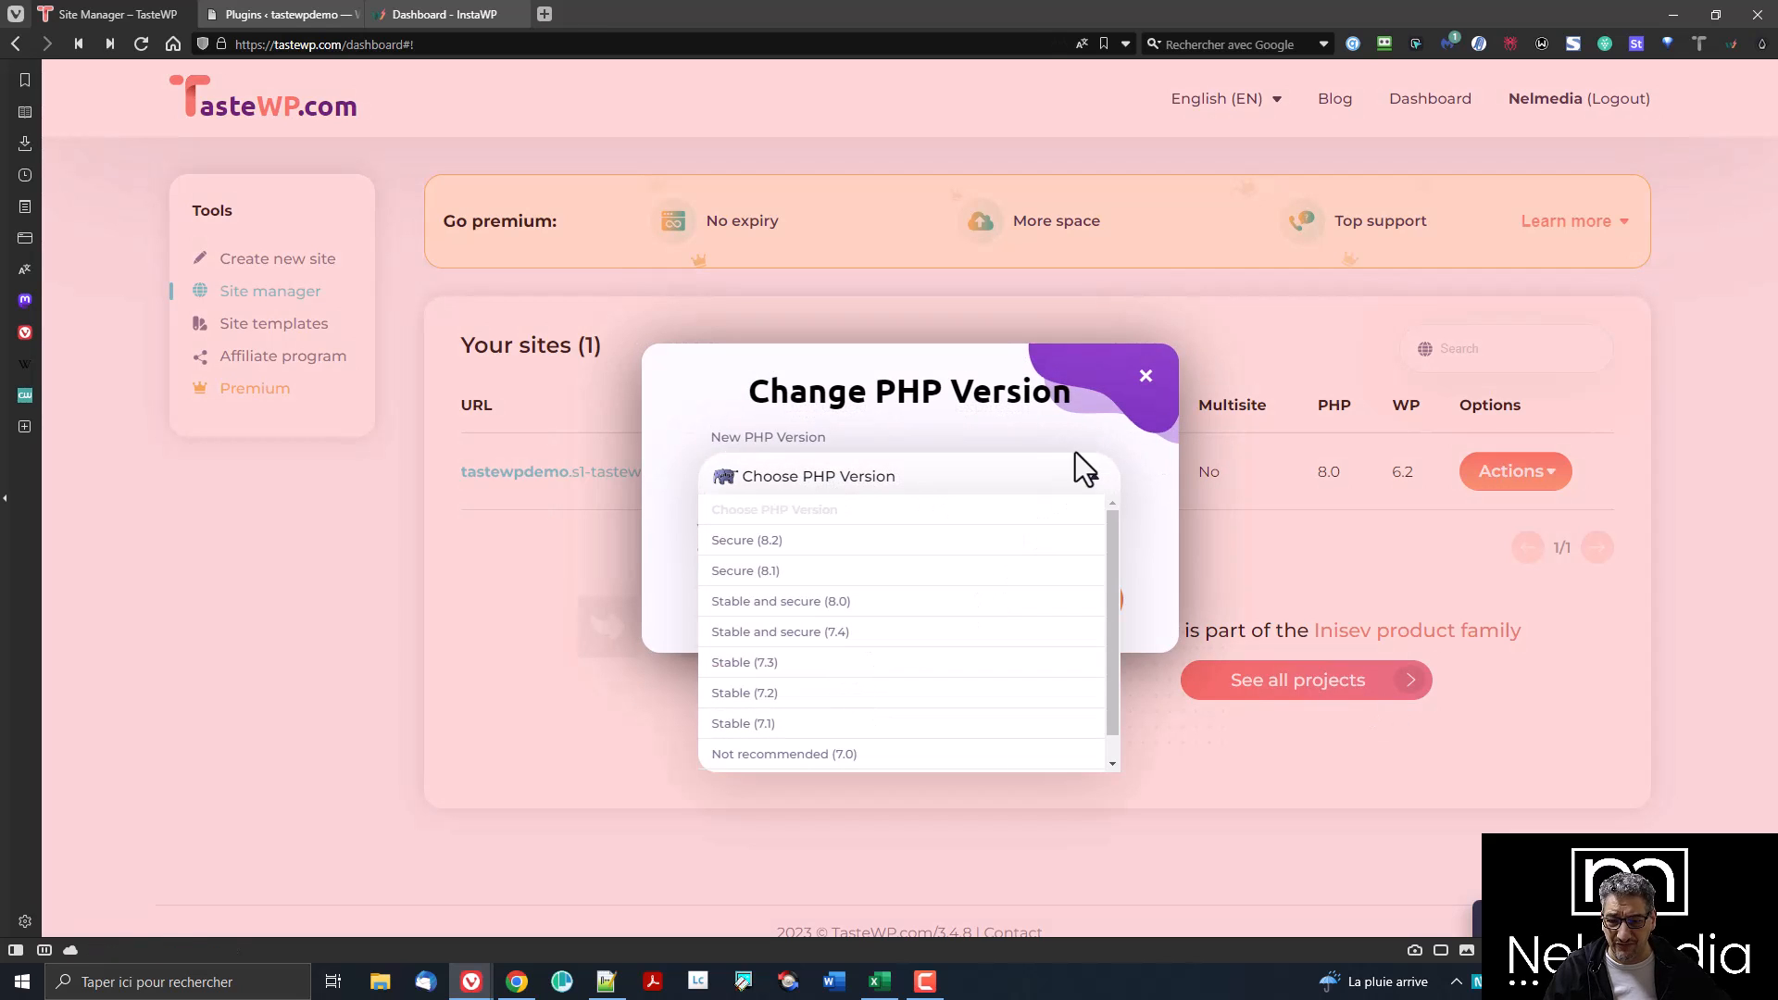
click(1145, 376)
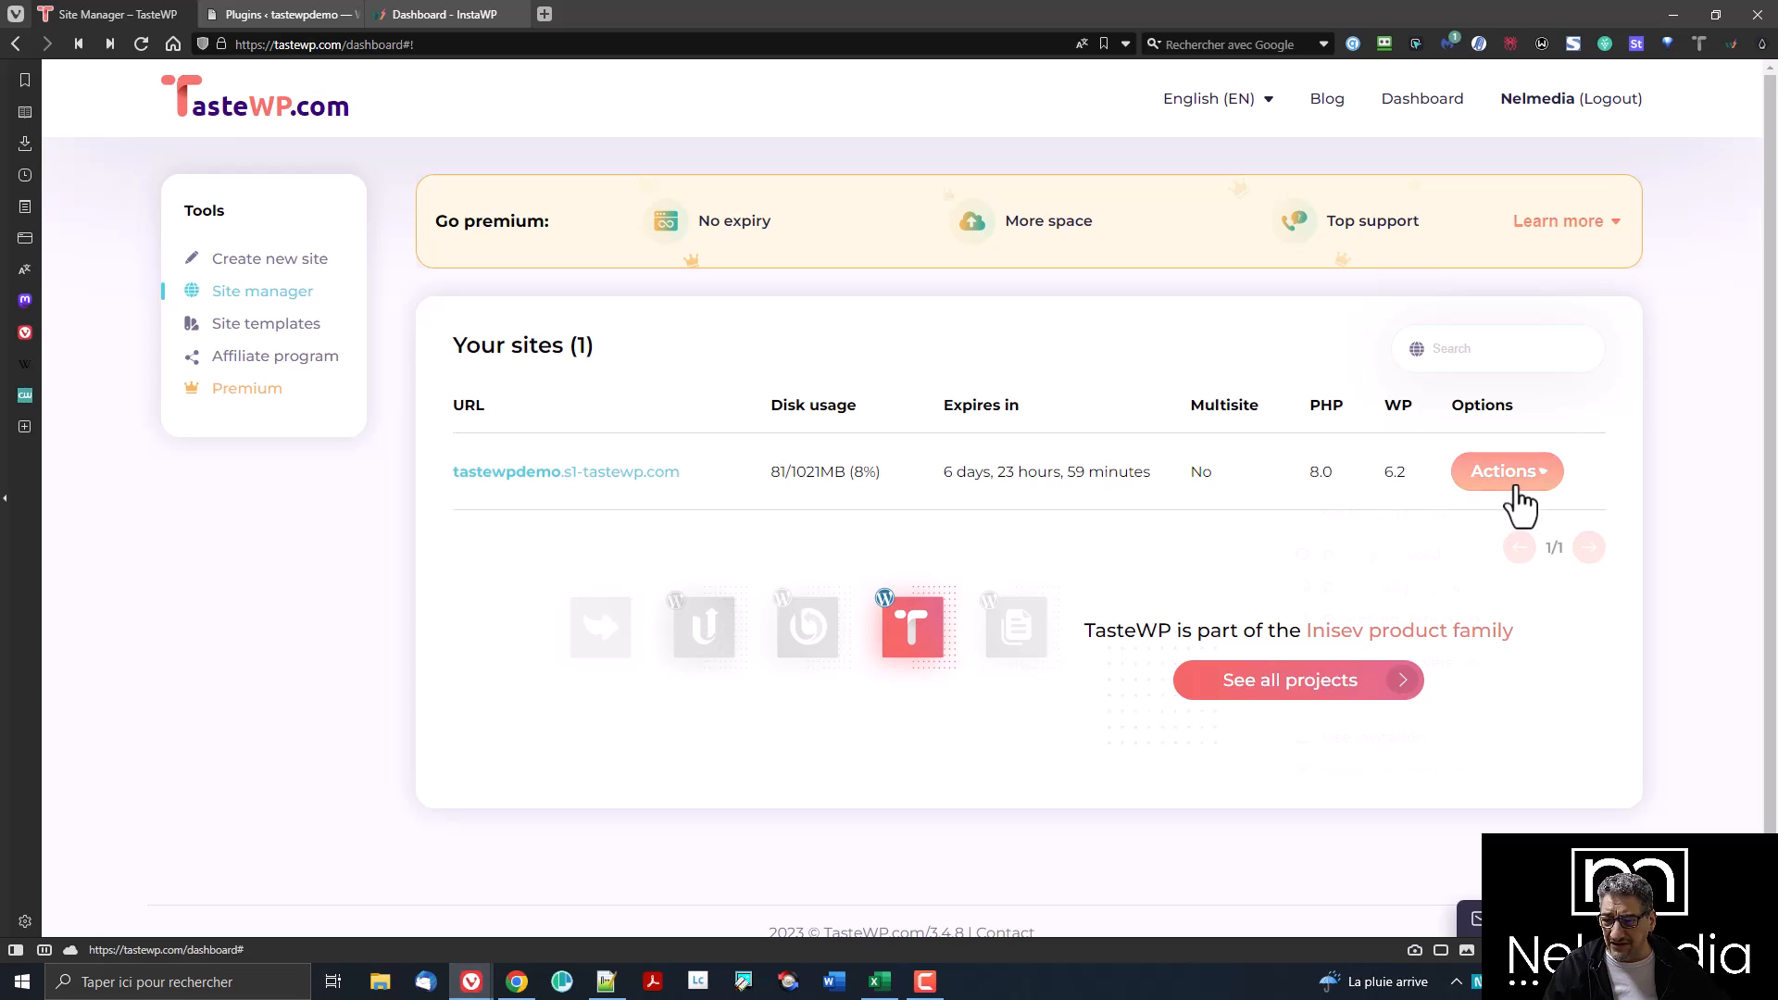
click(1515, 477)
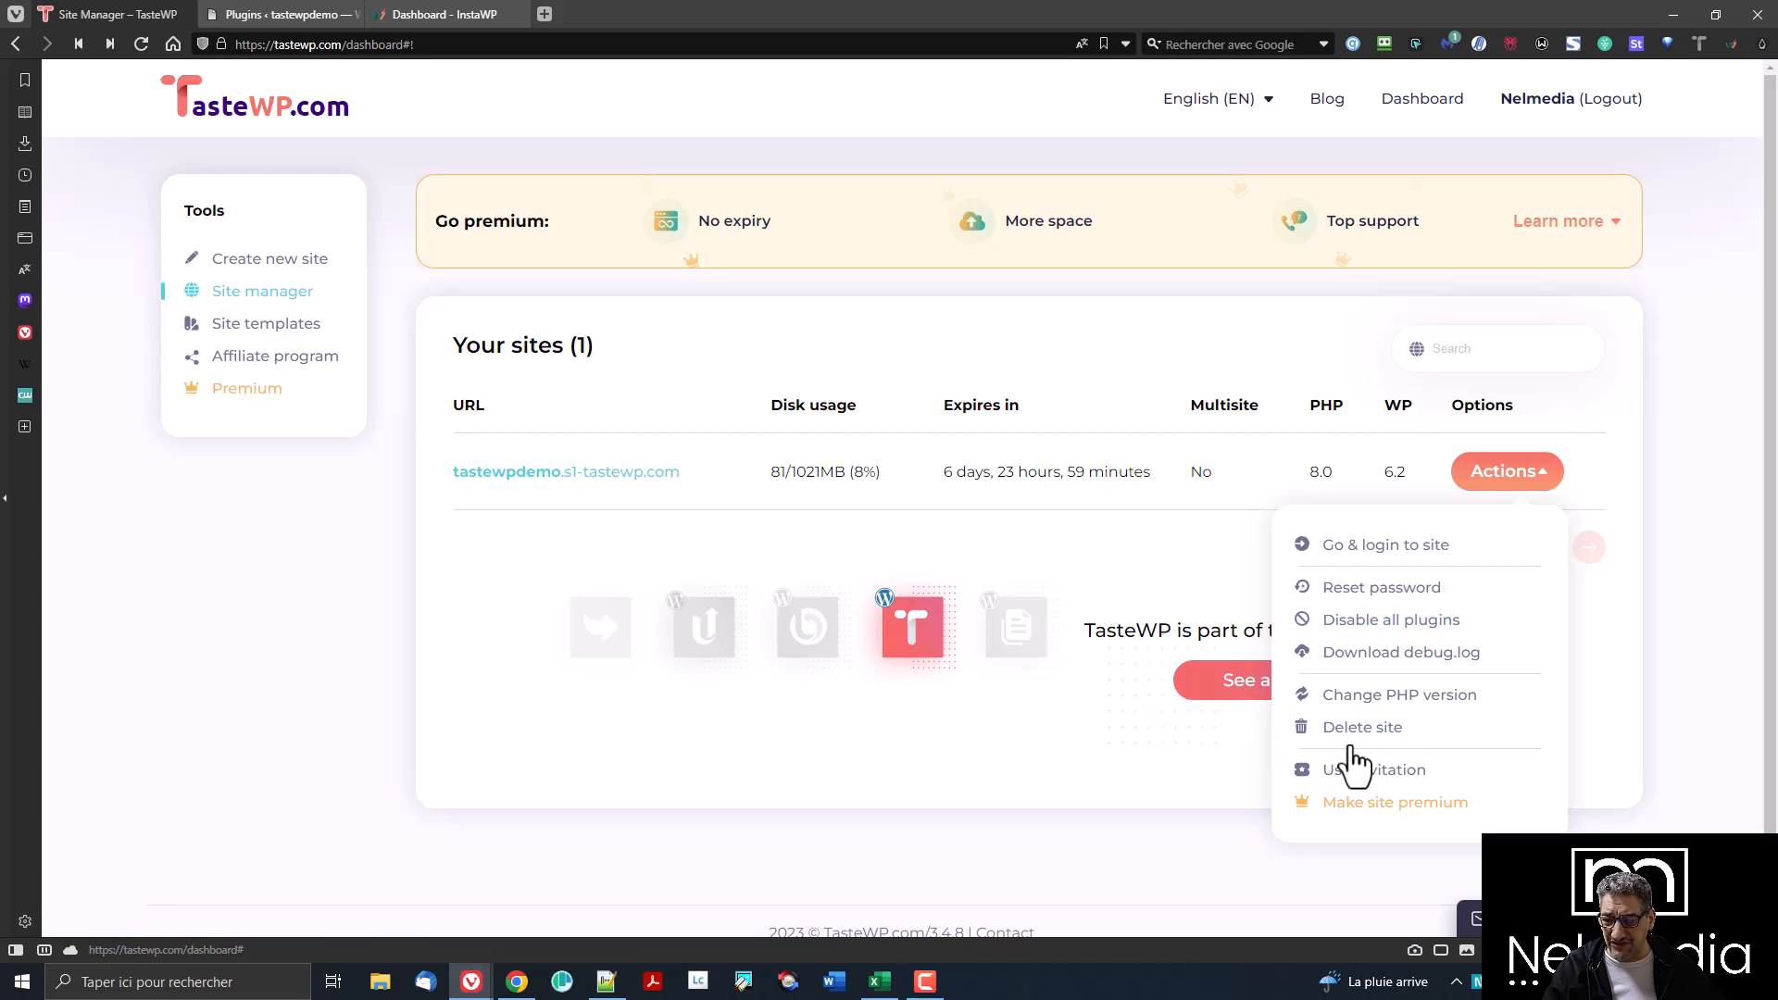
click(1112, 796)
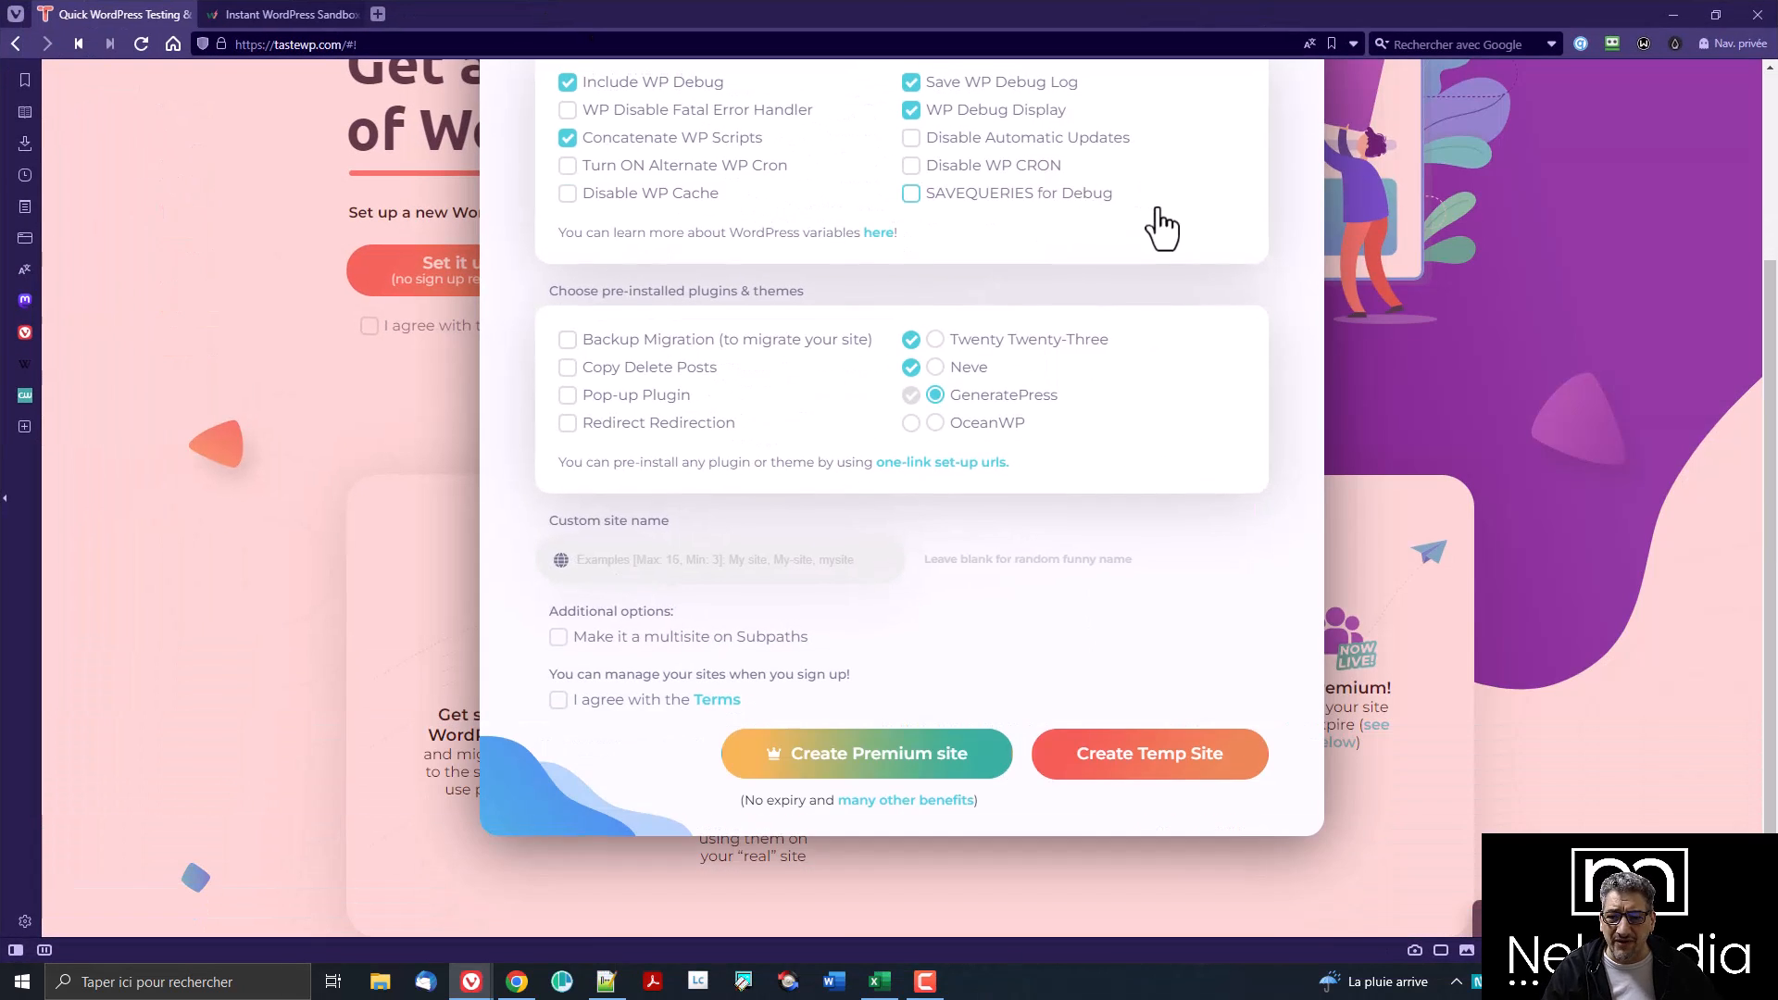
- Close the site setup form in the private browsing window and read the FAQ answers on site lifetime, disk space and number of sites
scroll(1203, 204, up, 3)
click(1292, 146)
scroll(1273, 529, down, 4)
scroll(1219, 622, down, 15)
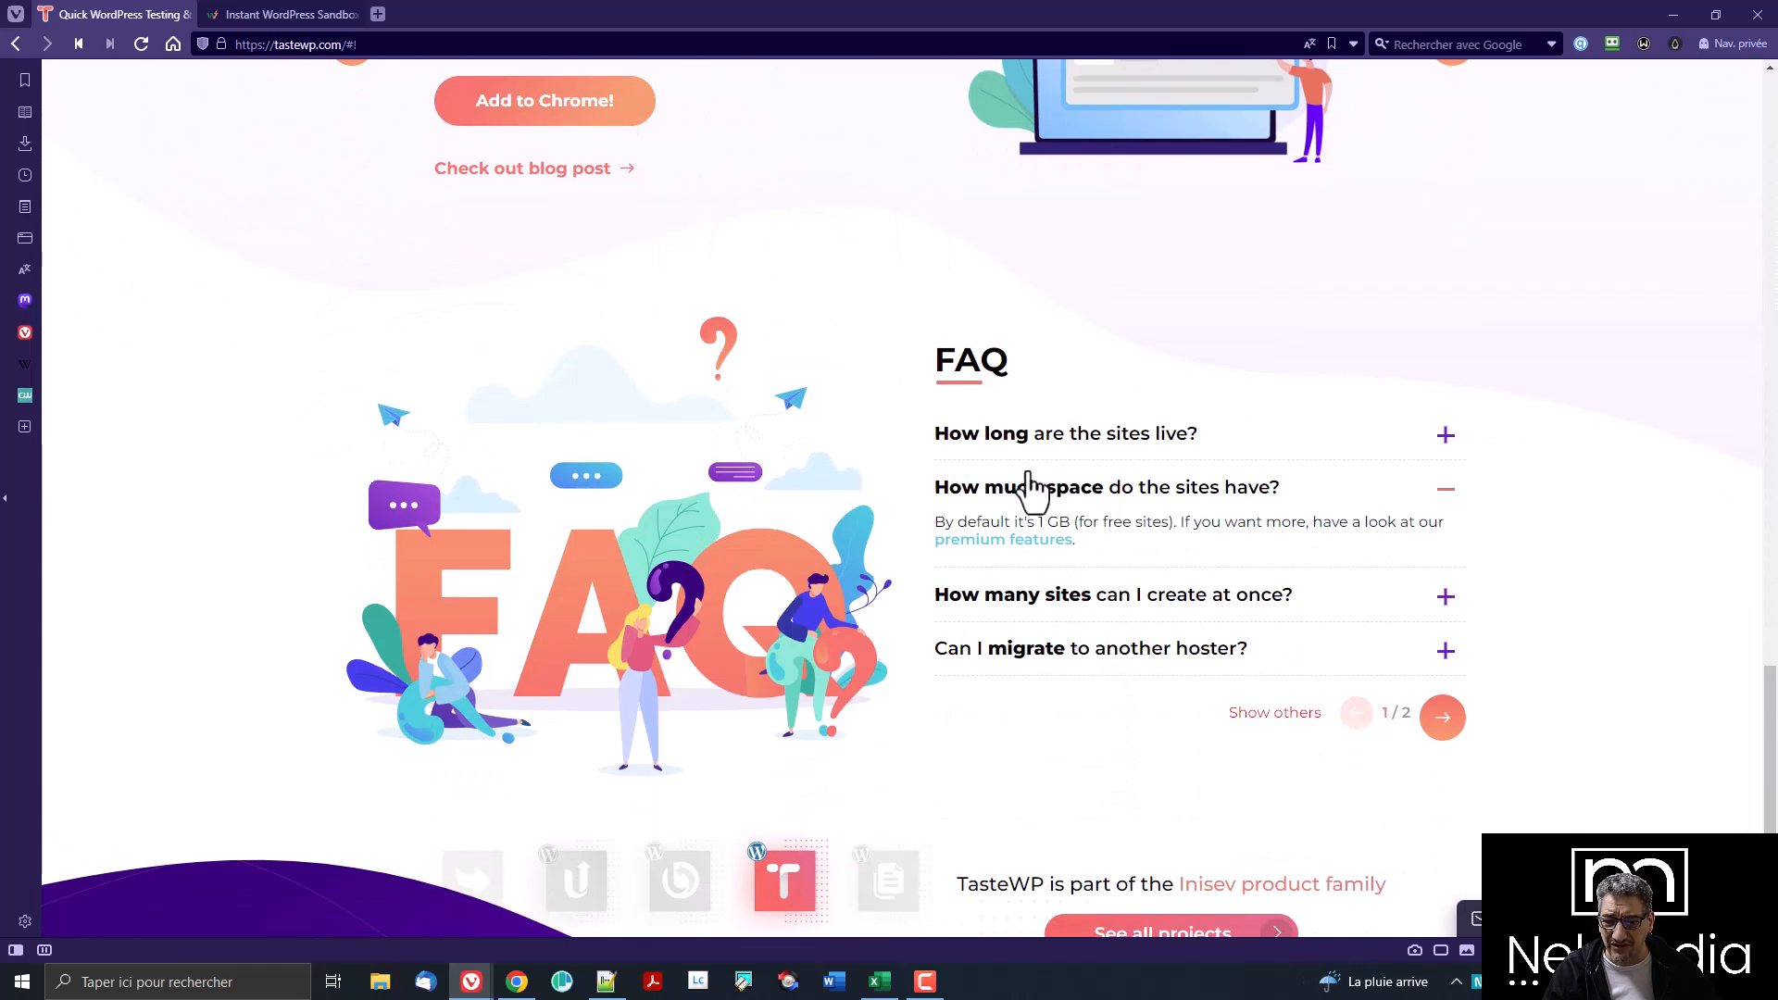
click(1060, 435)
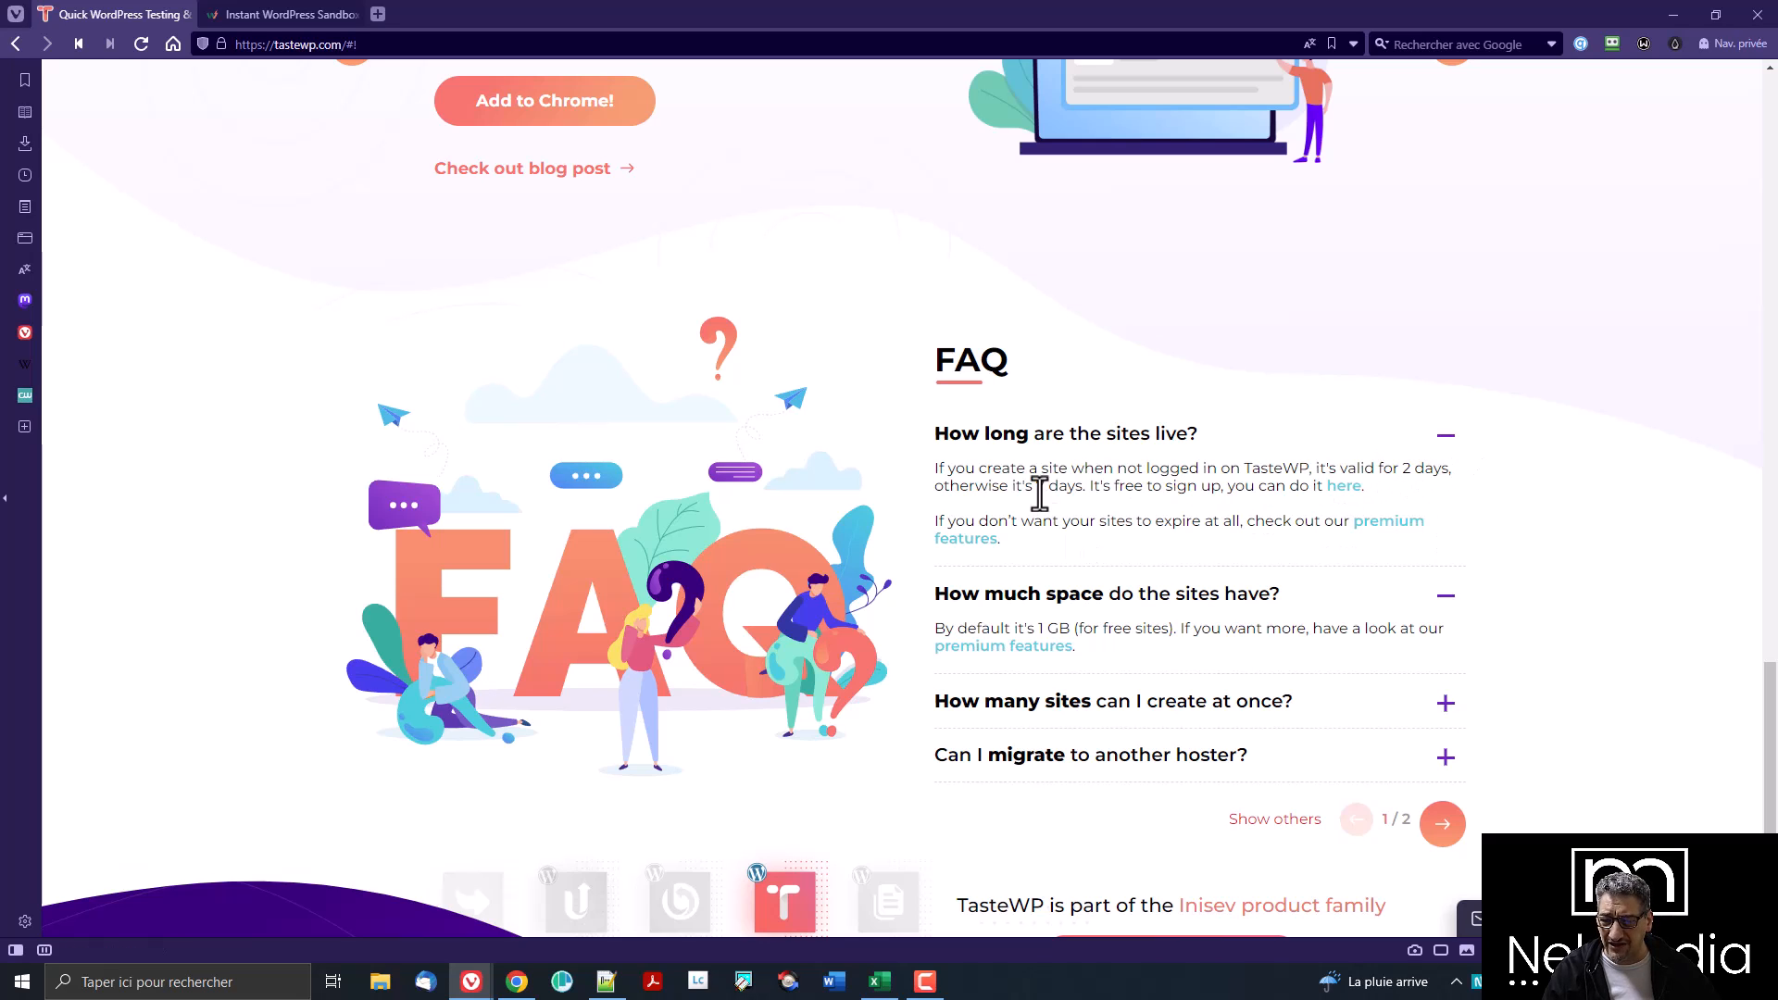
drag(1035, 487, 1135, 501)
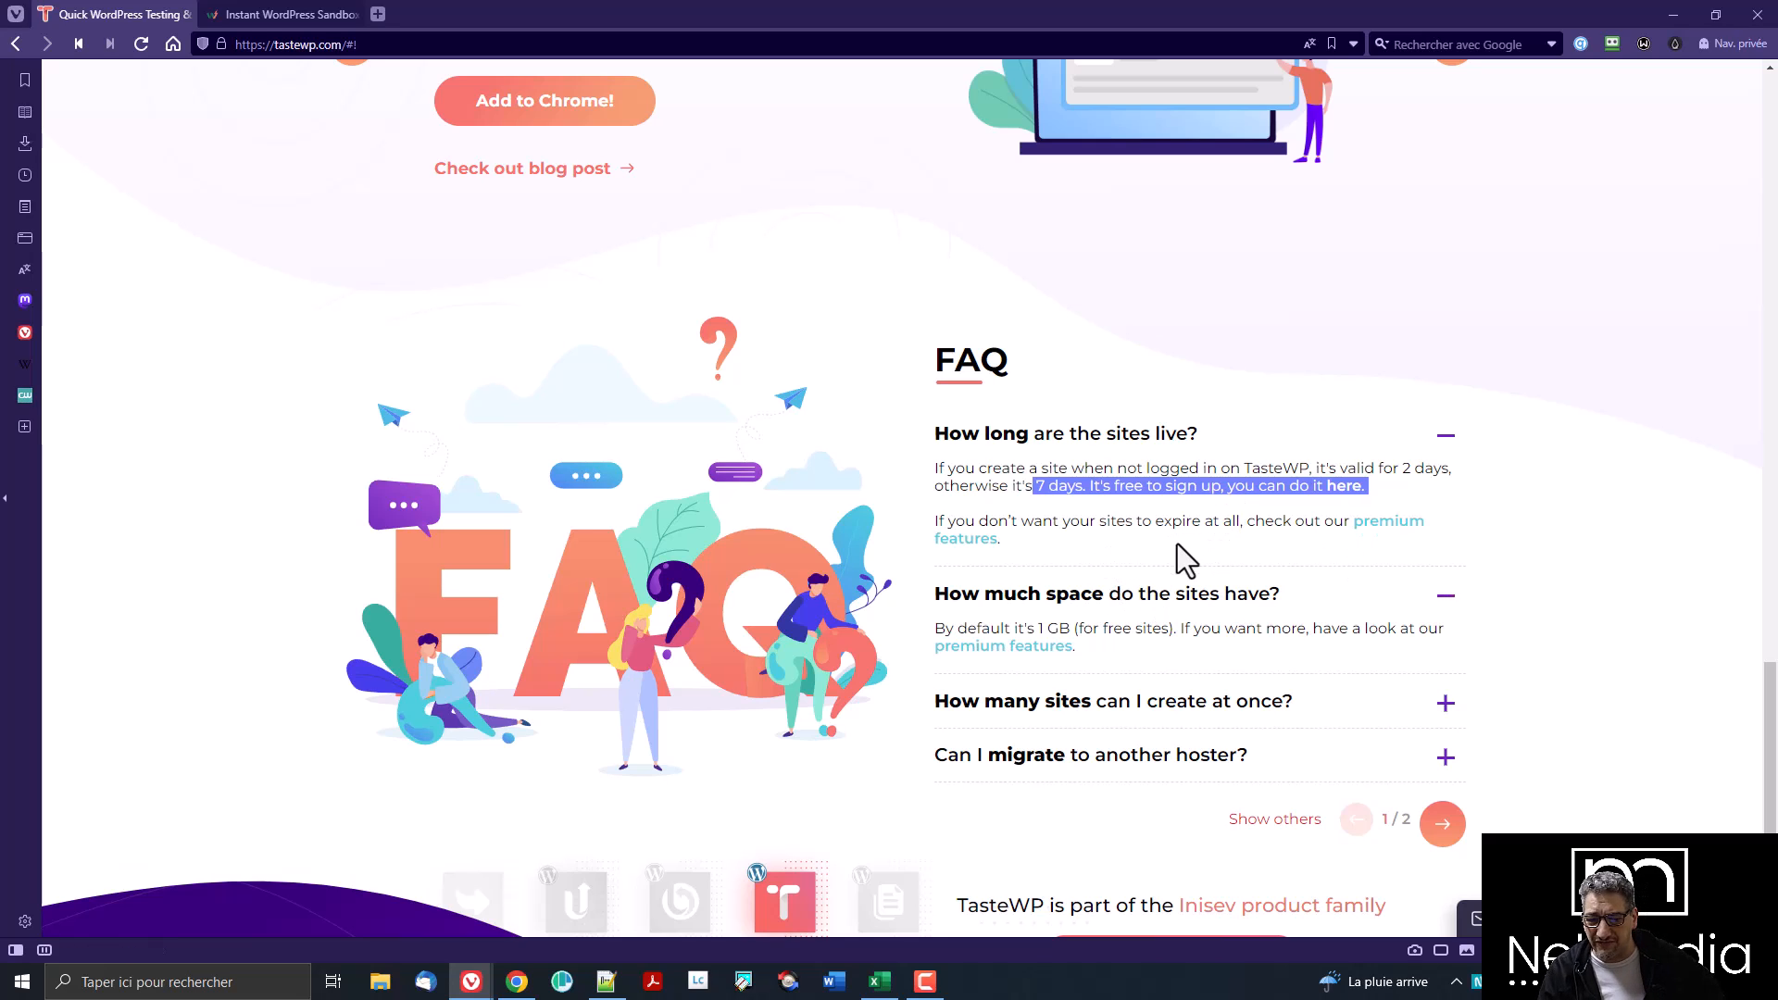
drag(1011, 629, 1176, 630)
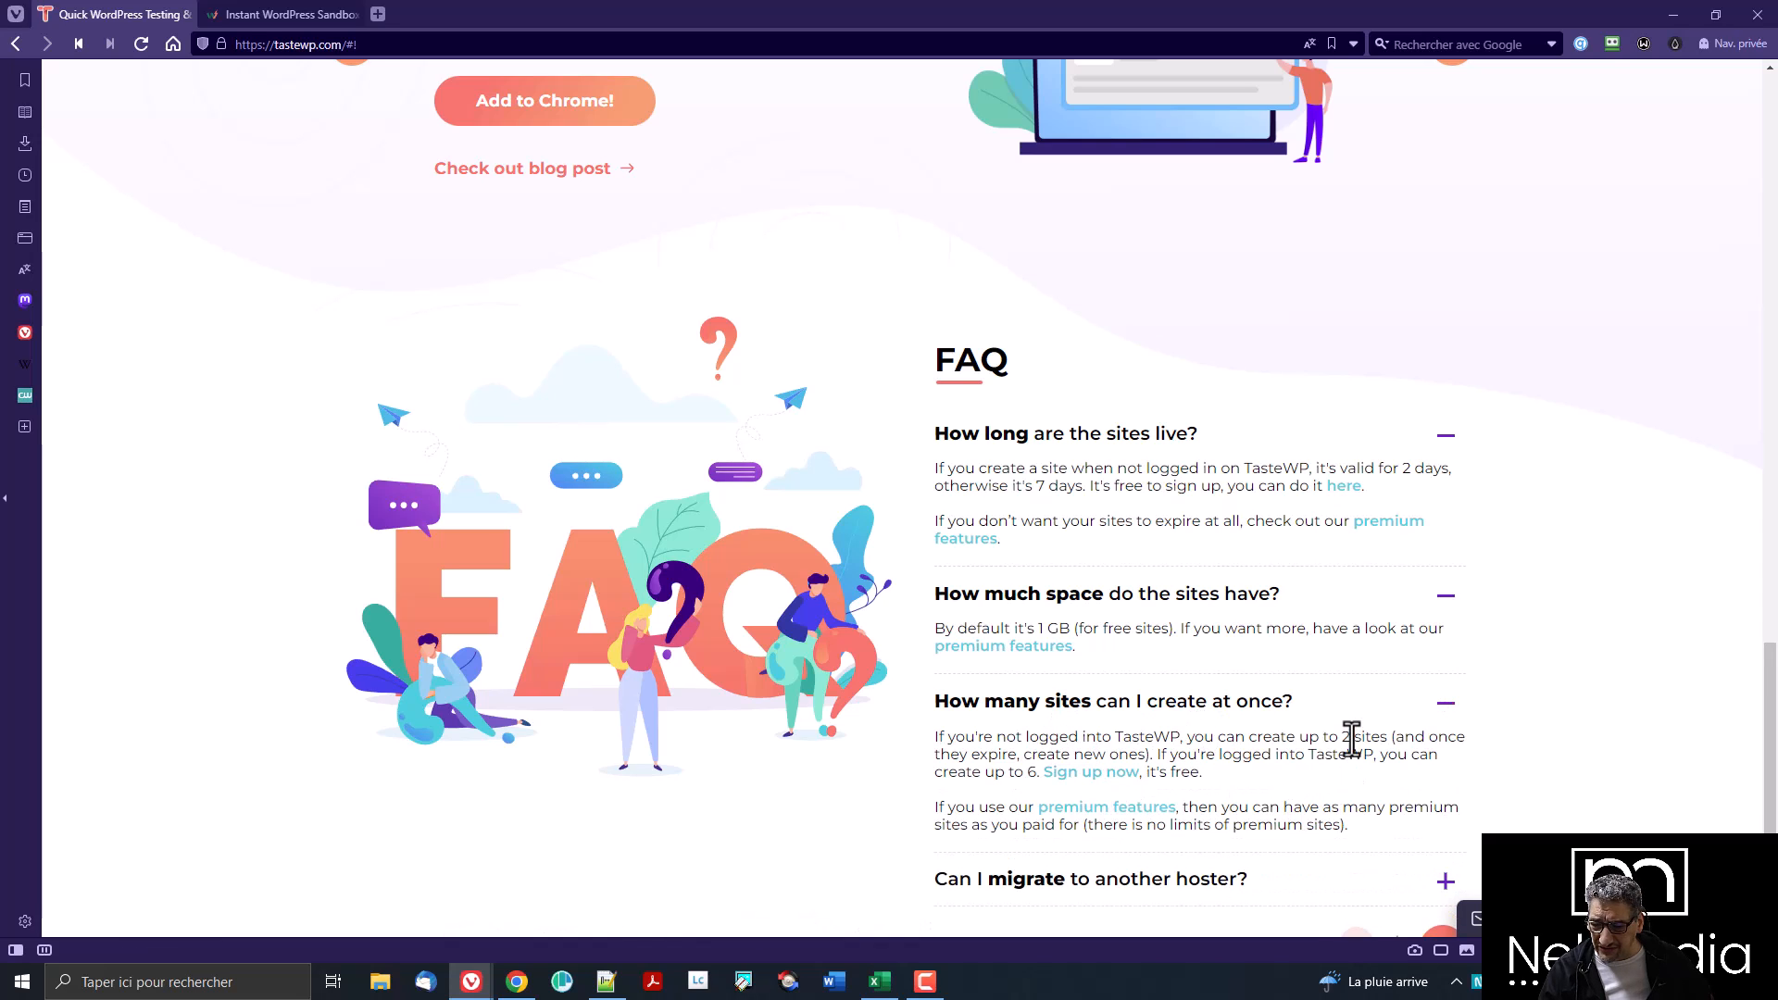
drag(1352, 738, 1145, 755)
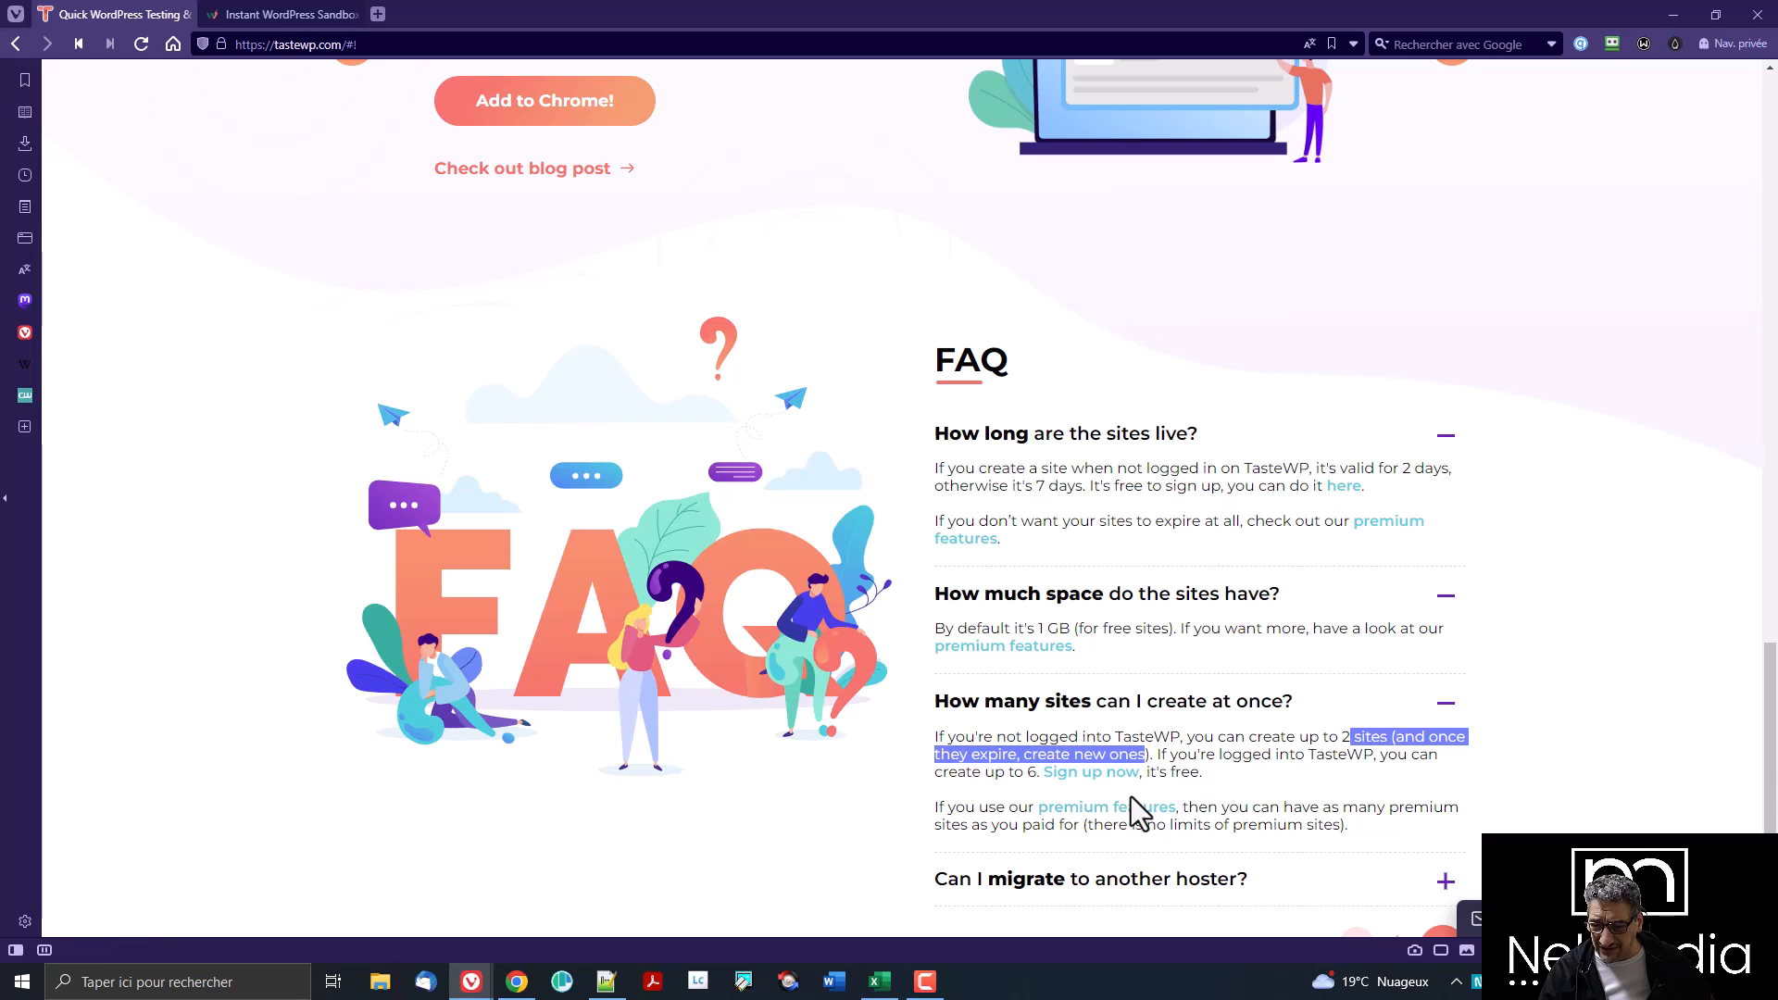
drag(947, 773, 1201, 774)
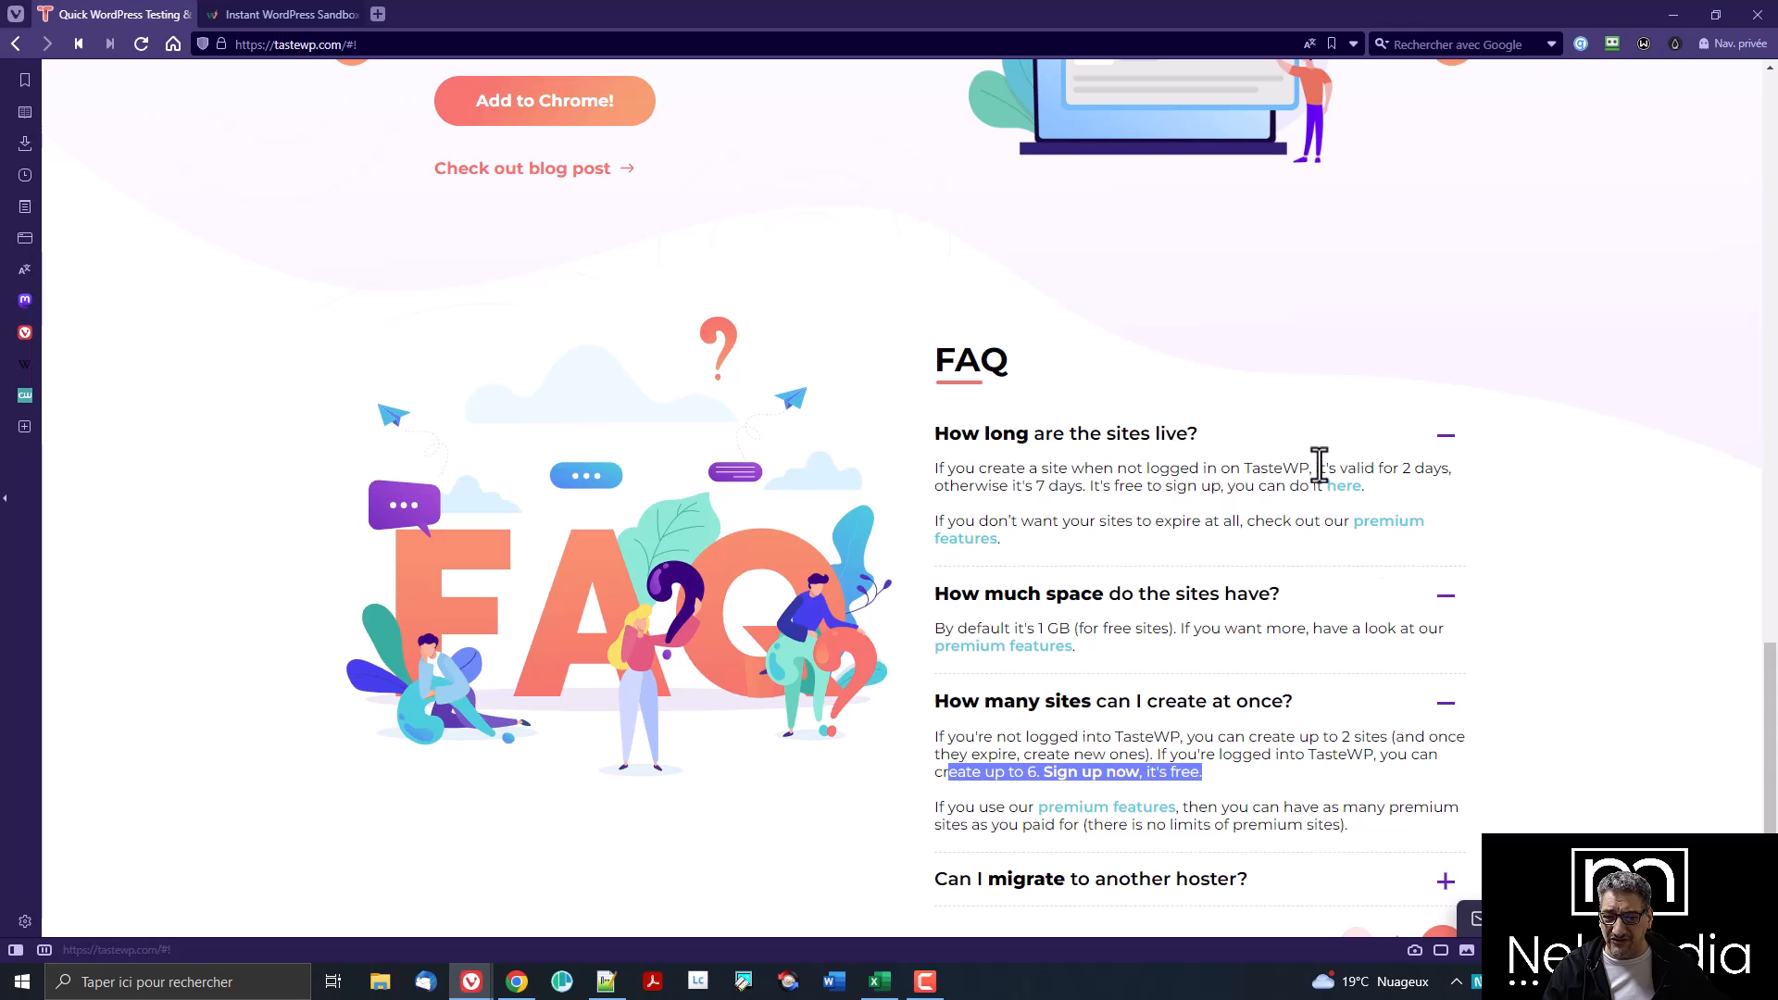
- Look at the Chrome extension tips, then open the TasteWP extension on a new tab in the signed-in browser window
scroll(1305, 481, up, 2)
scroll(1305, 481, up, 2)
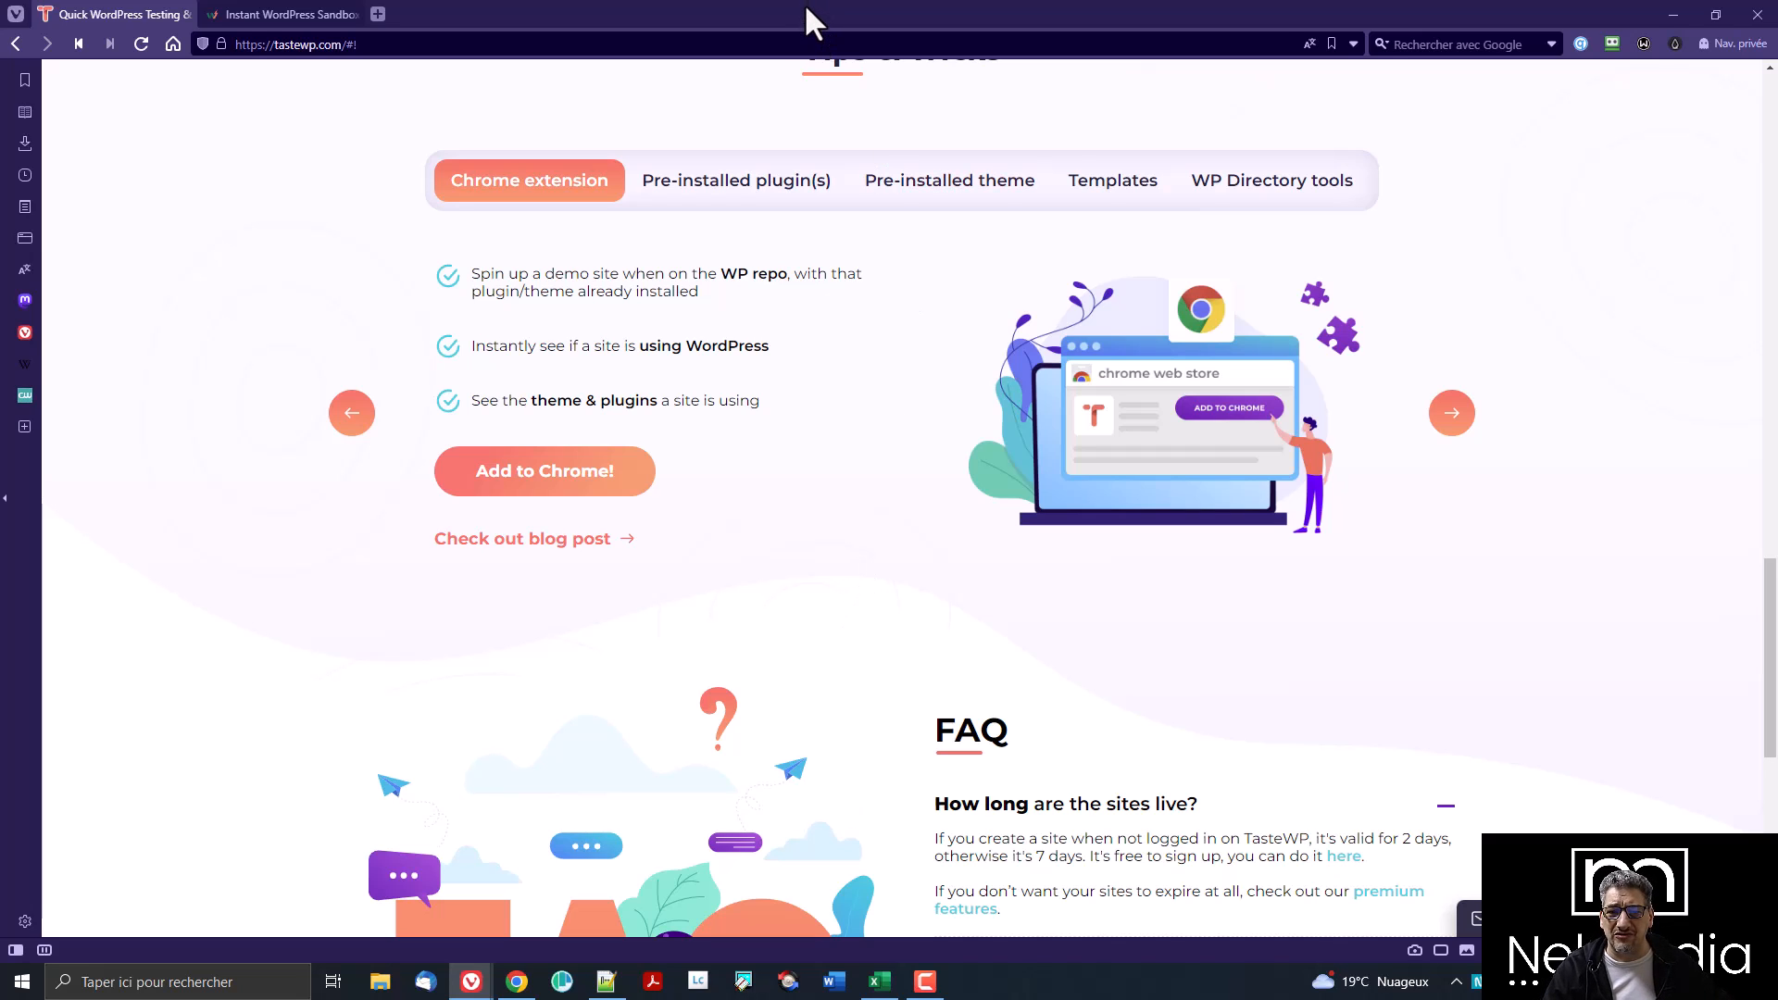
drag(803, 3, 1777, 3)
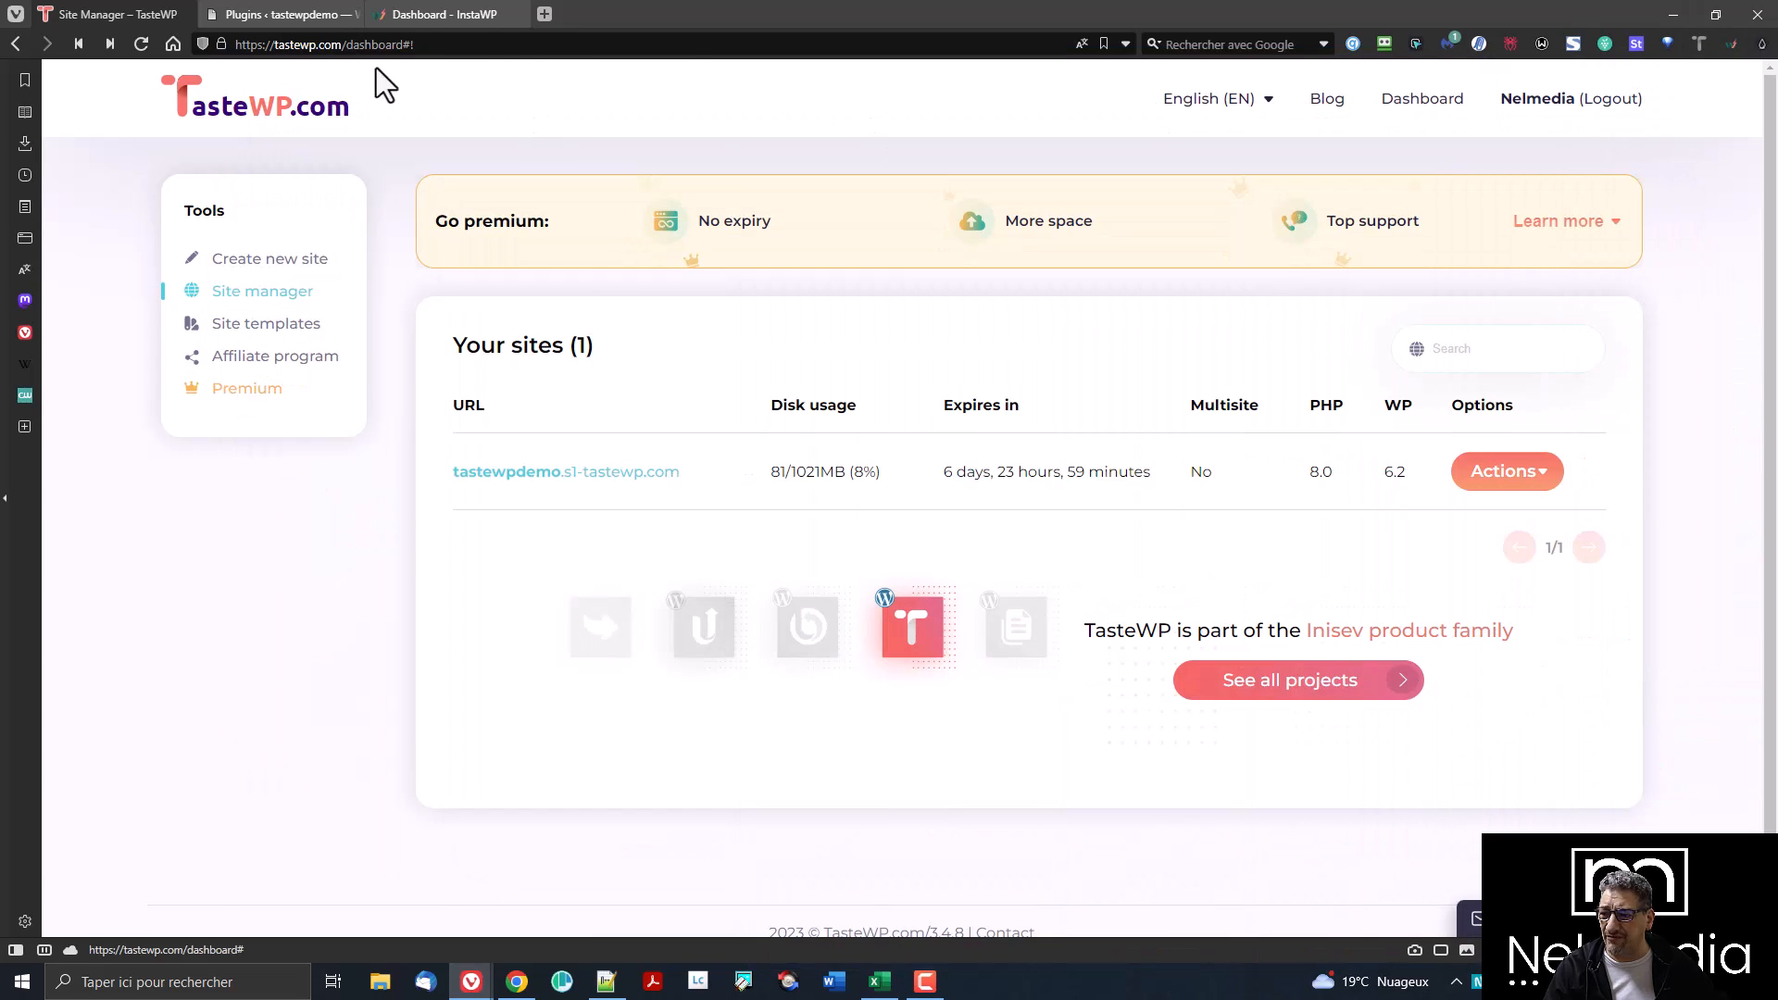
click(544, 14)
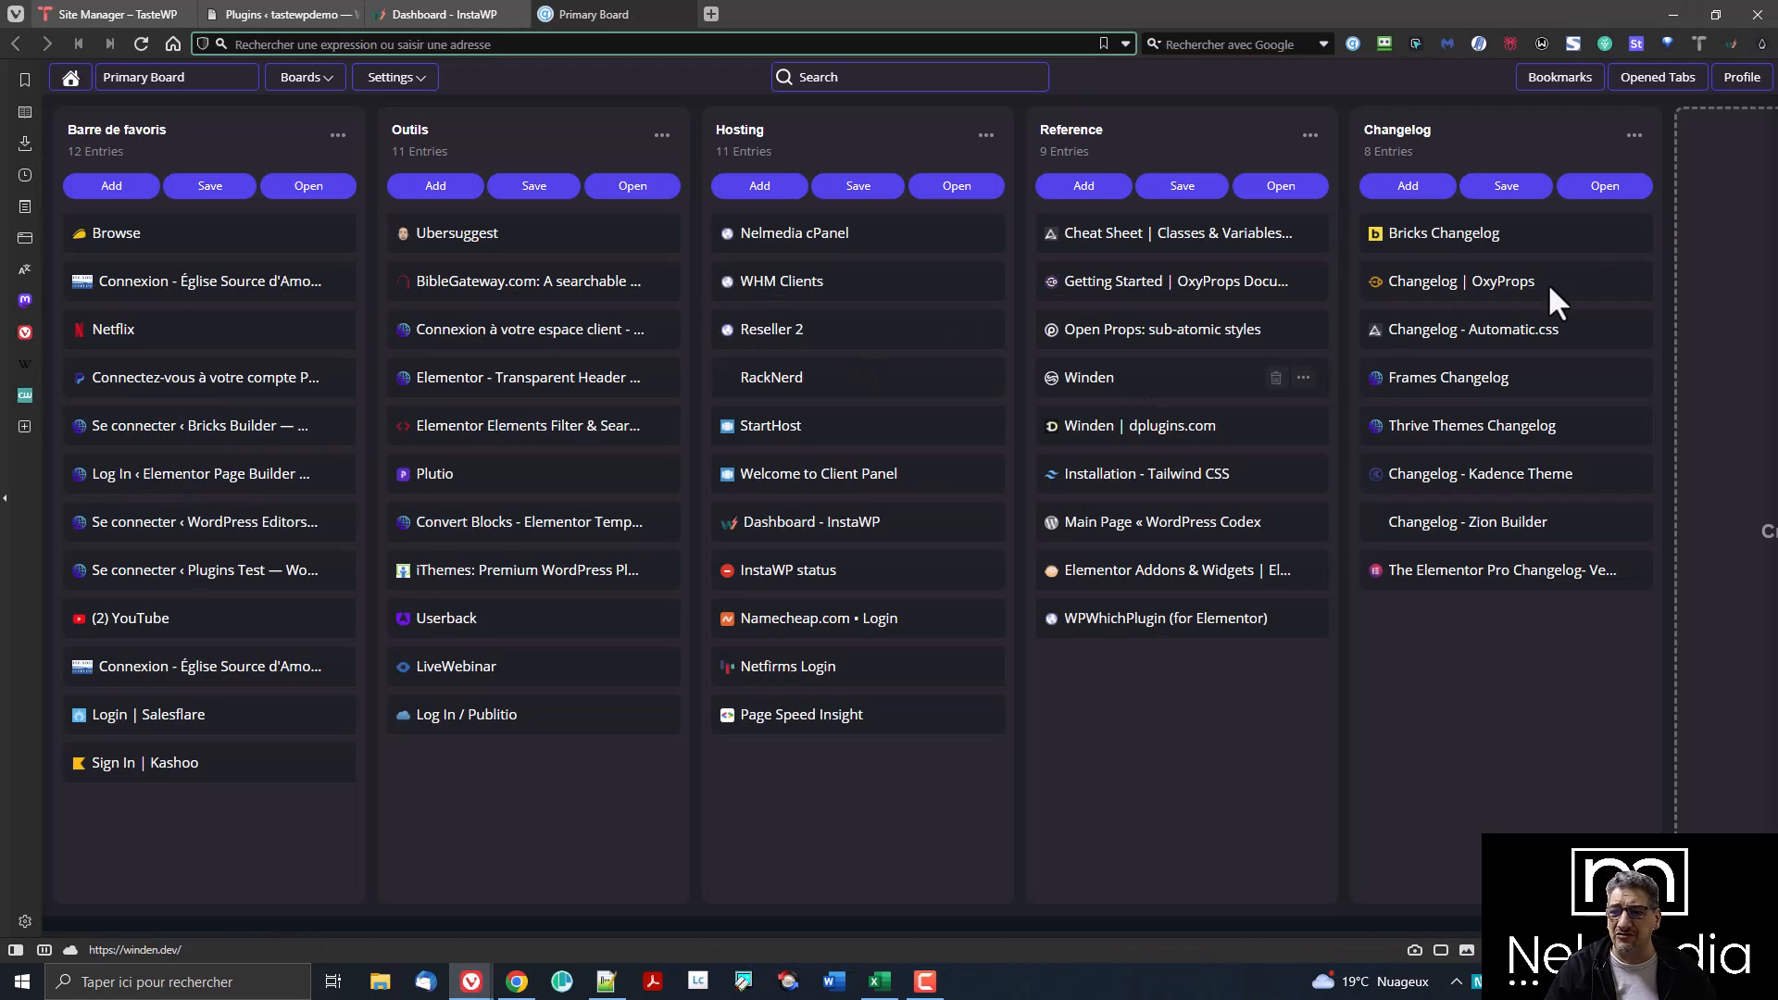
click(1697, 44)
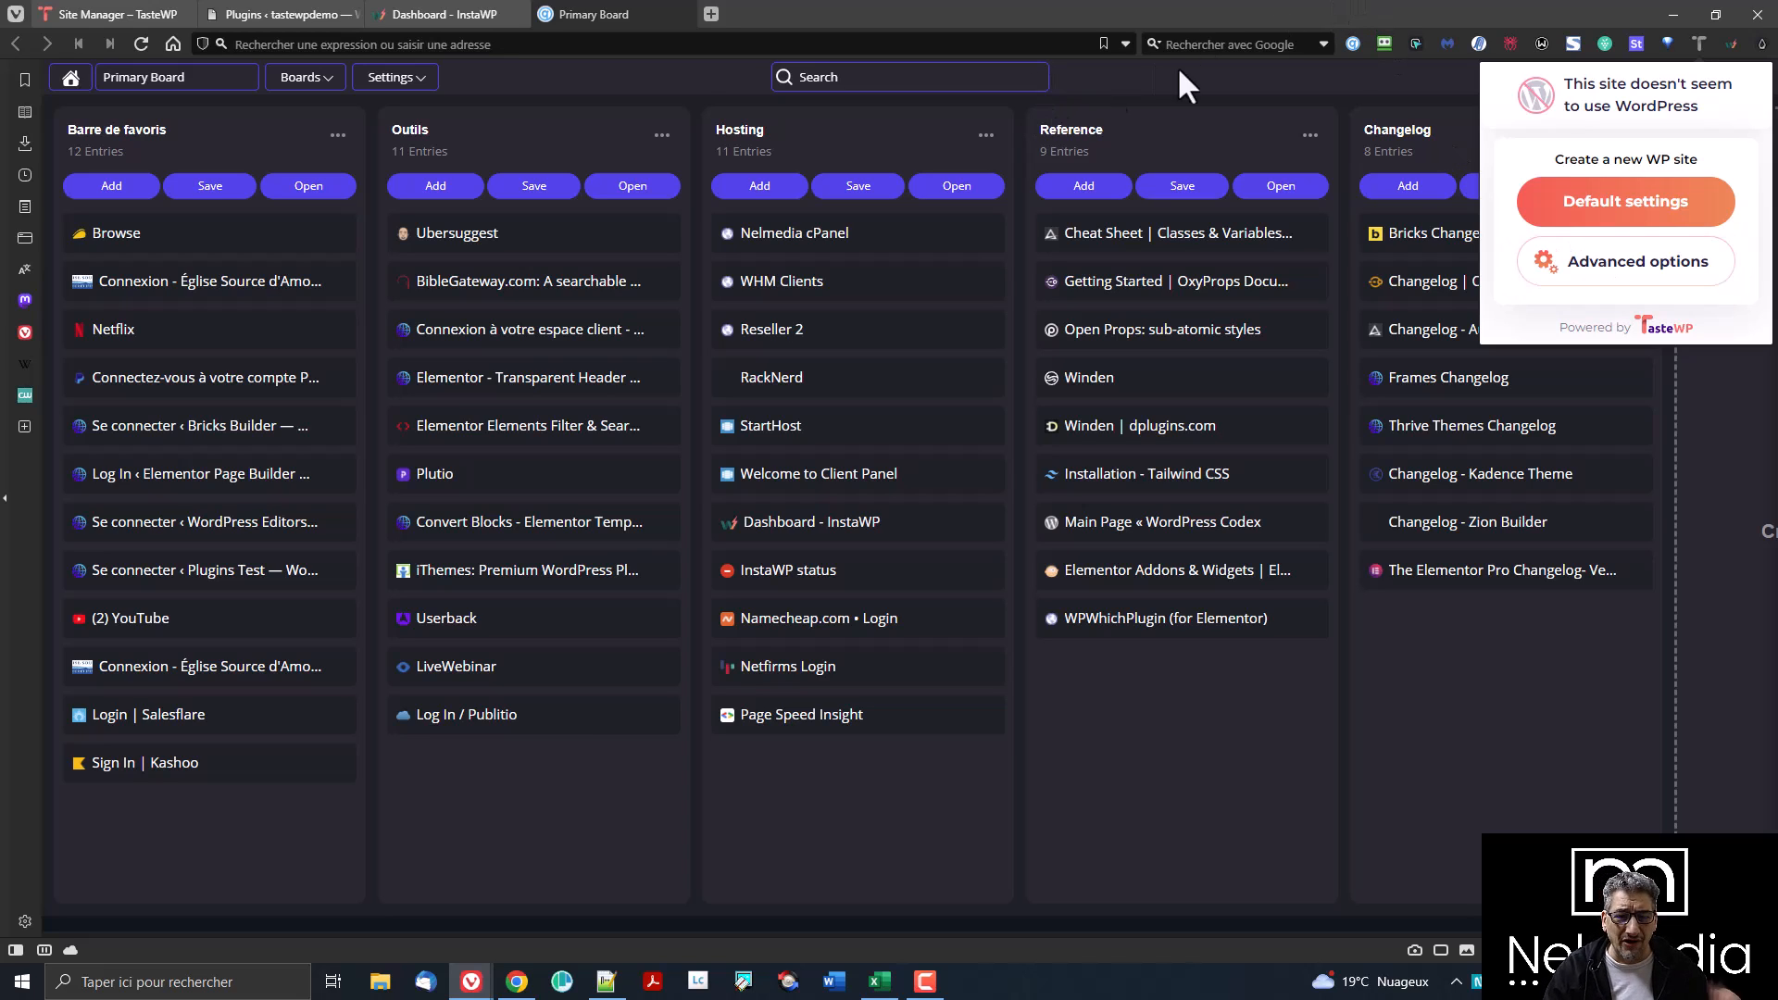
- Open wordpress.org/plugins/admin-site-enhancements/ and create a TasteWP site with that plugin installed
click(944, 41)
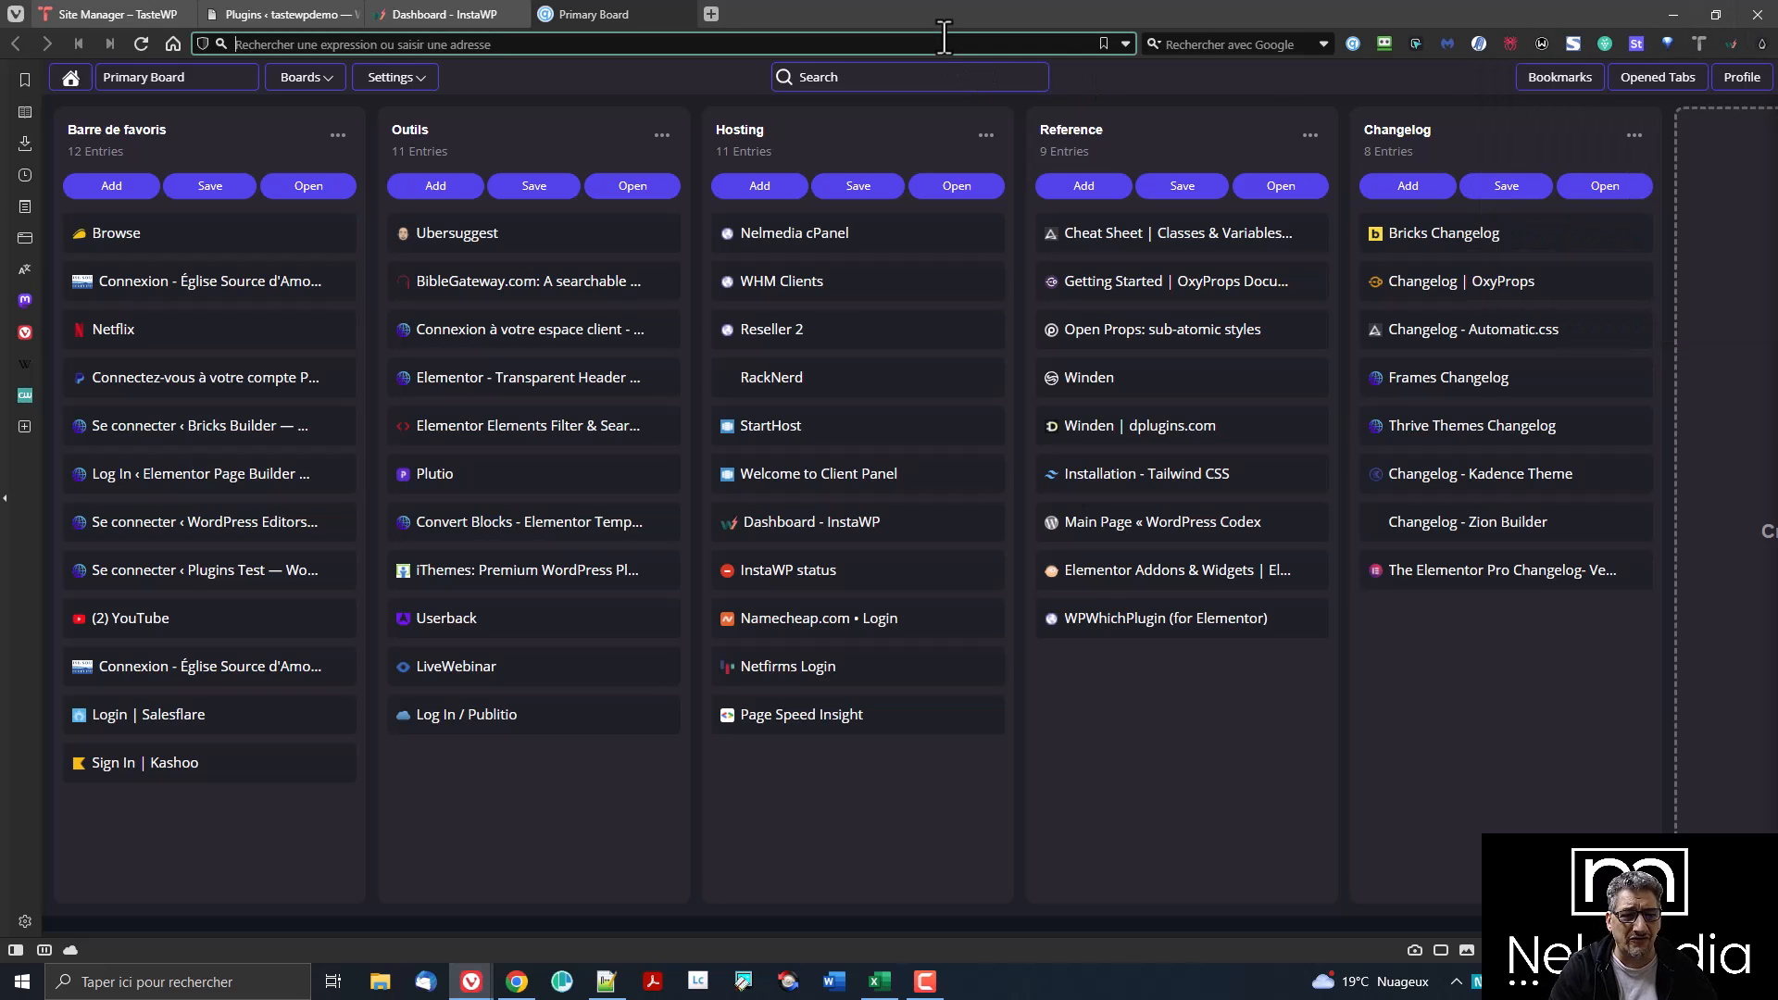
text(wordpress.org/plugins/admin-site-enhancements/)
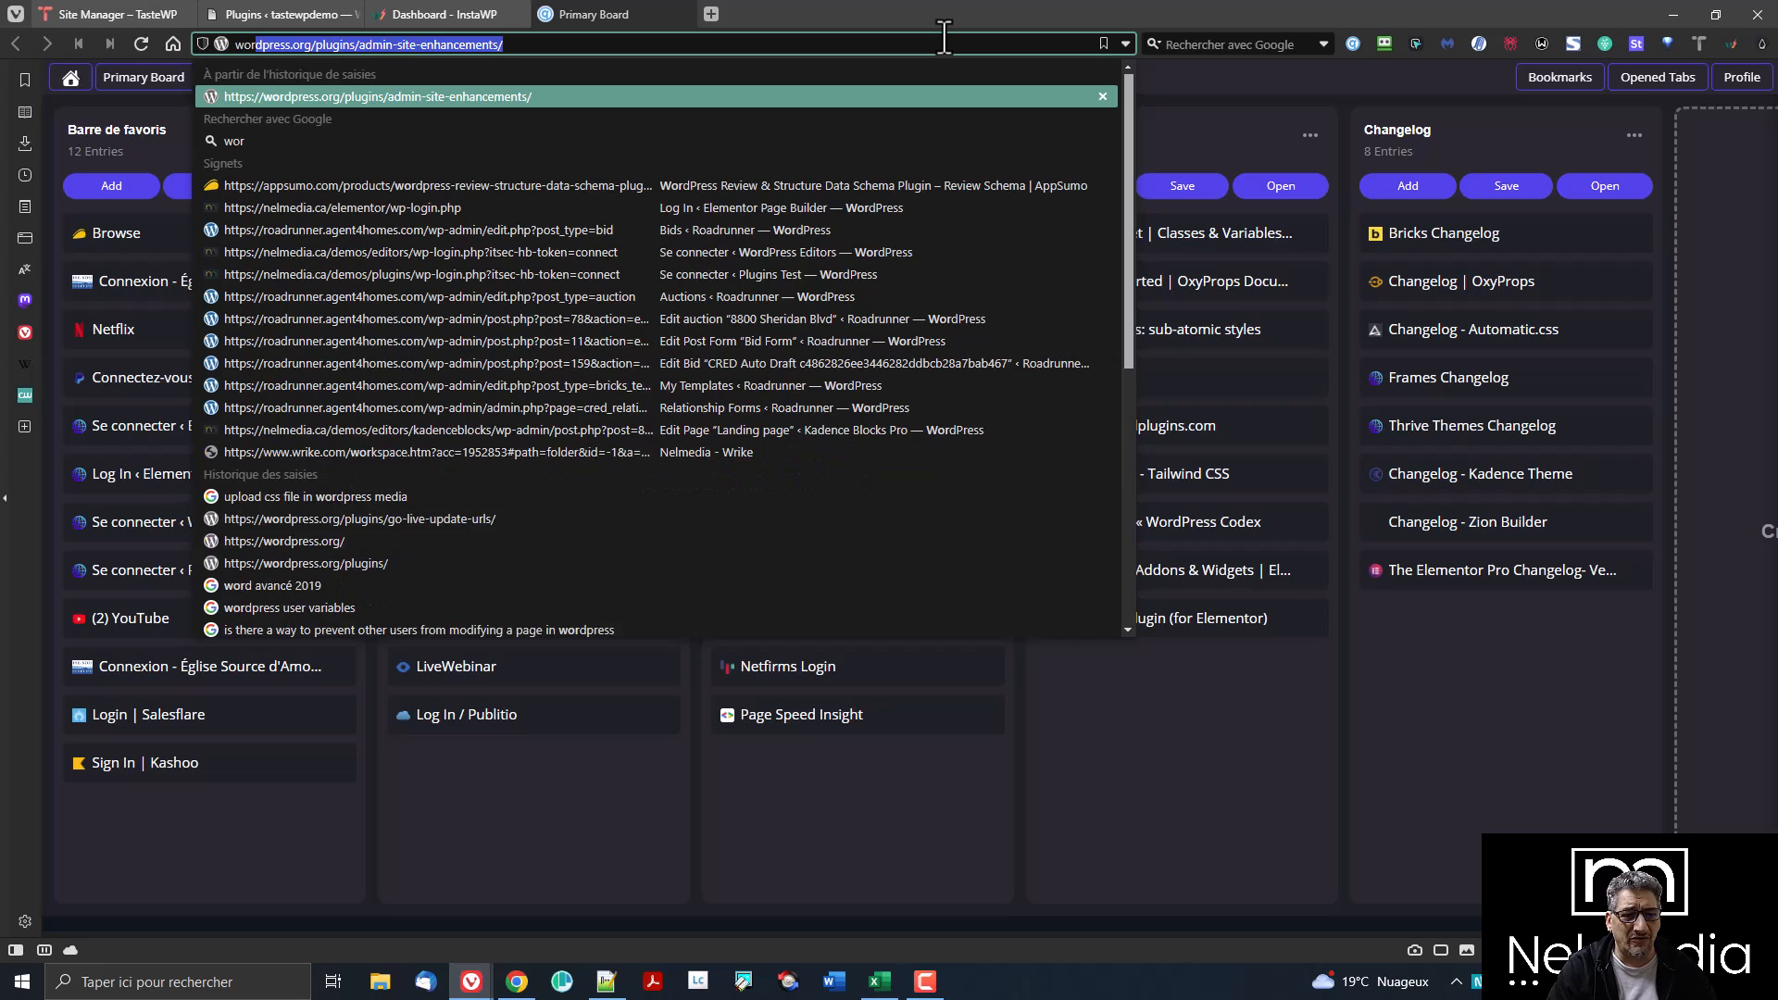
key(Return)
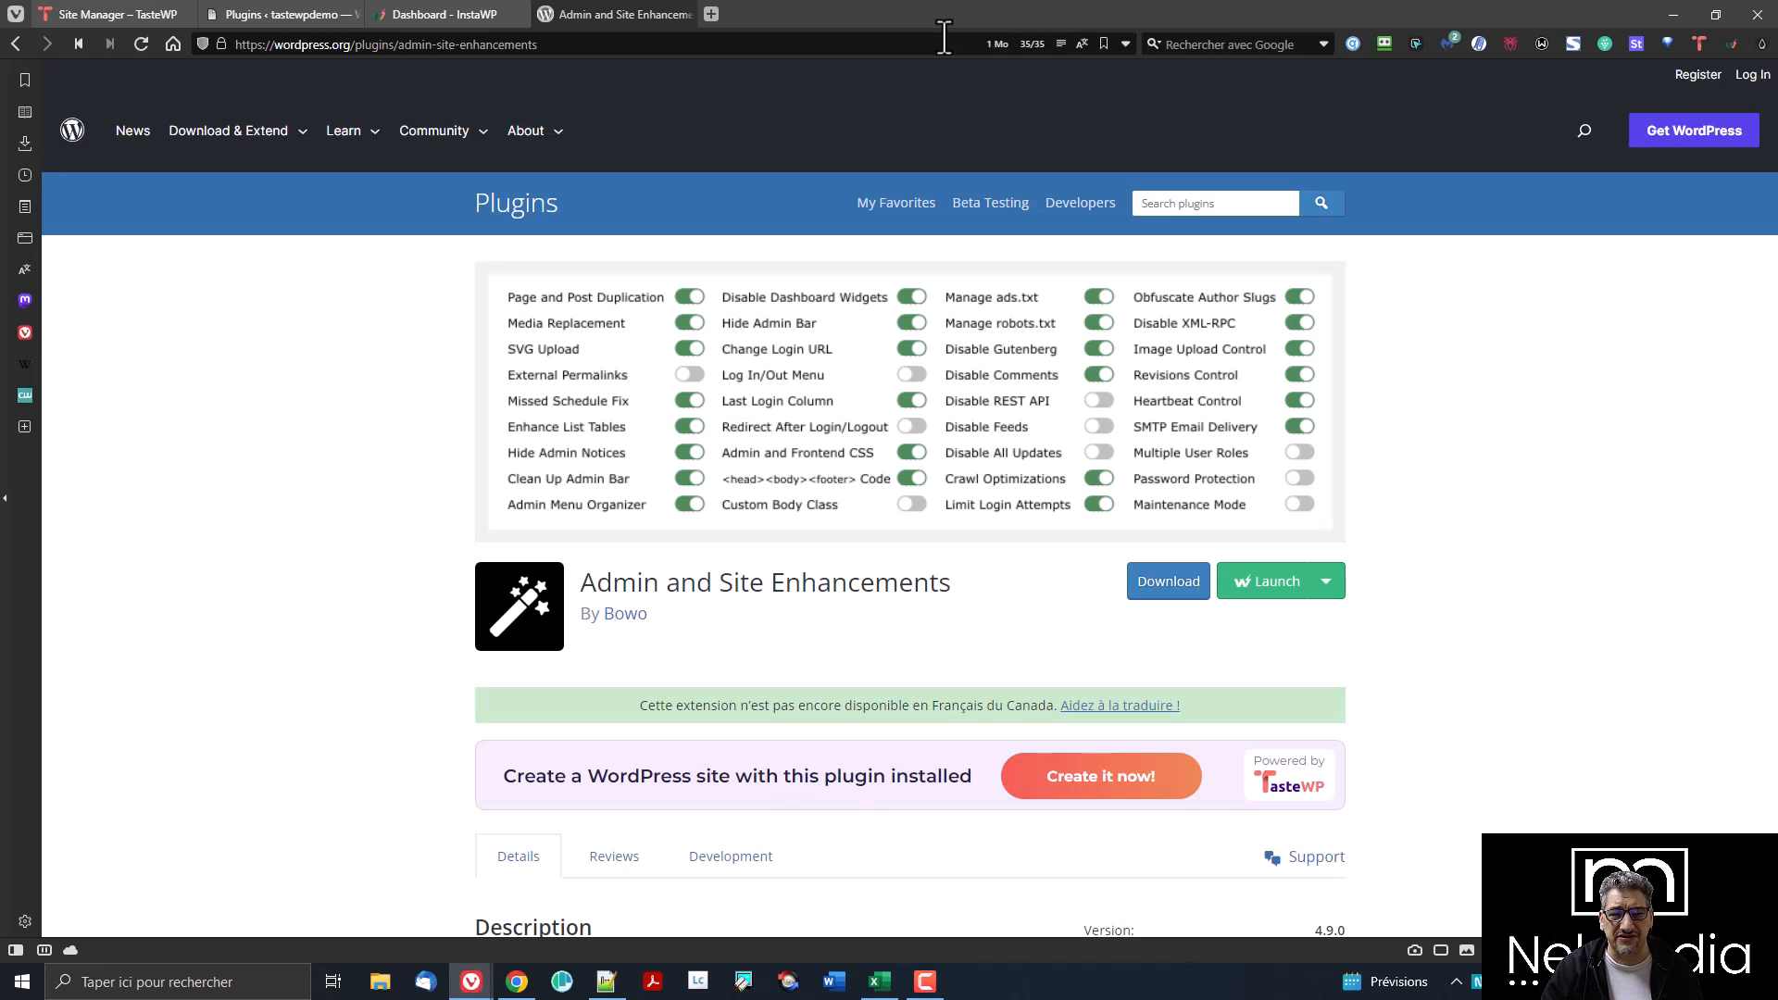
scroll(791, 693, down, 3)
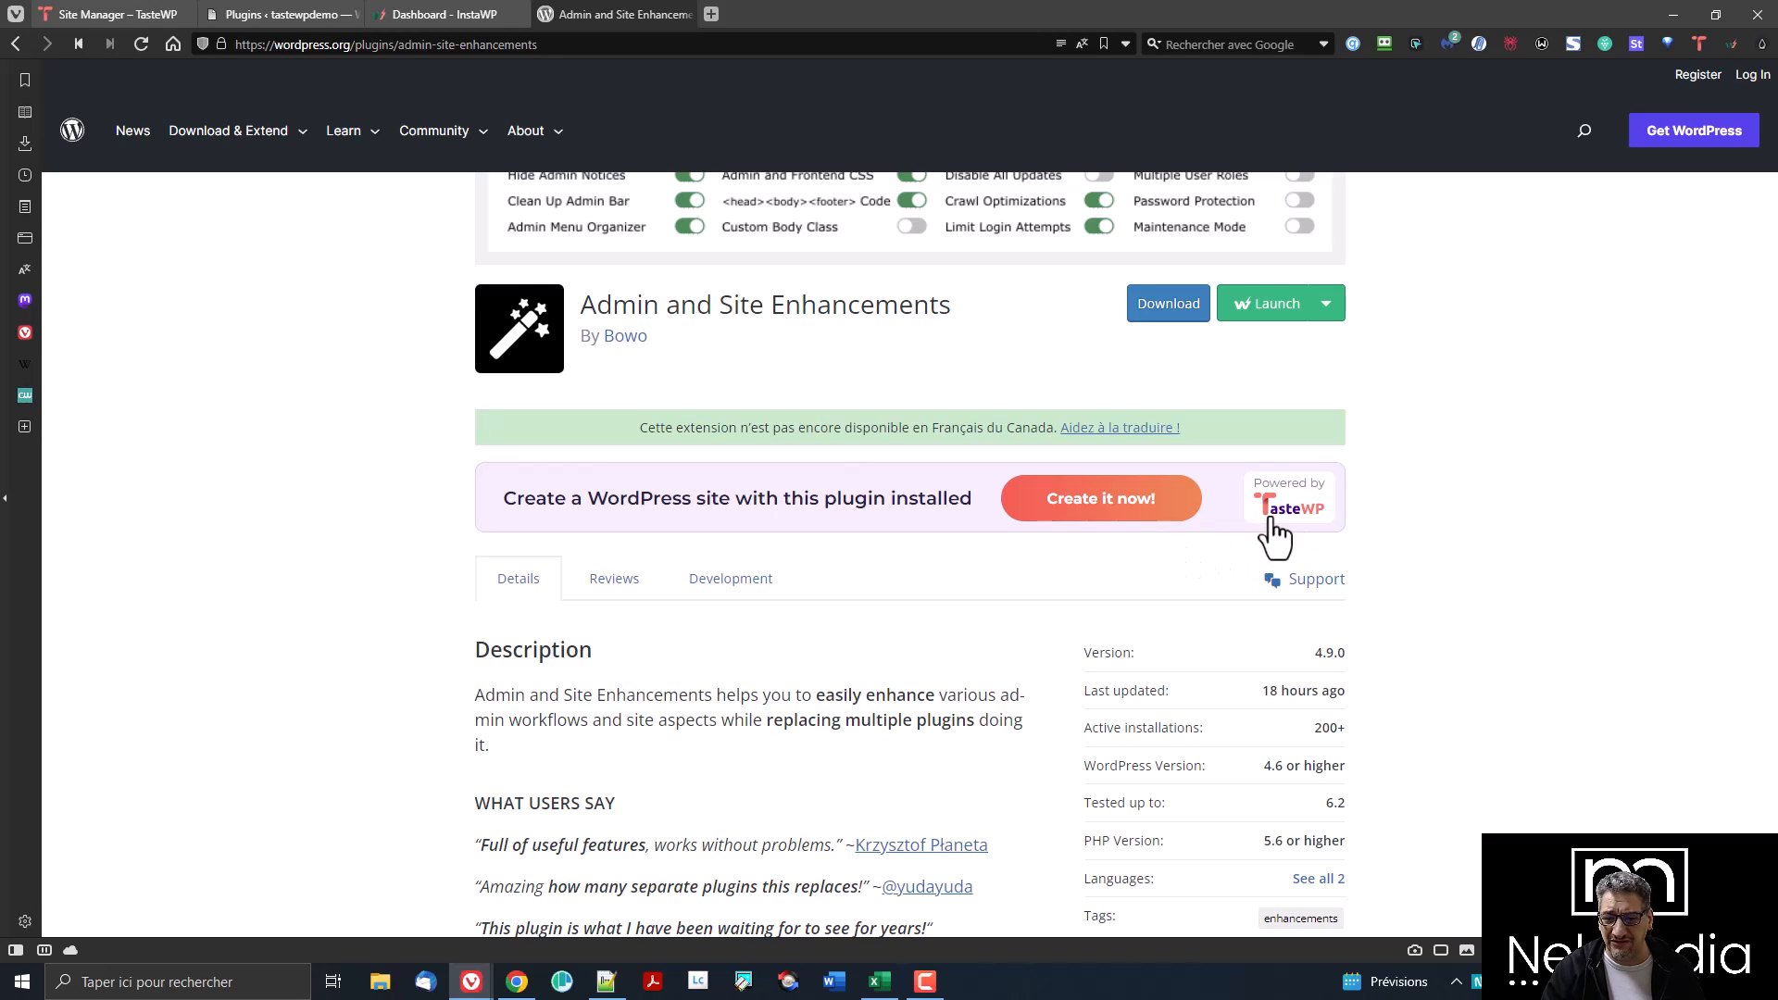
click(1134, 530)
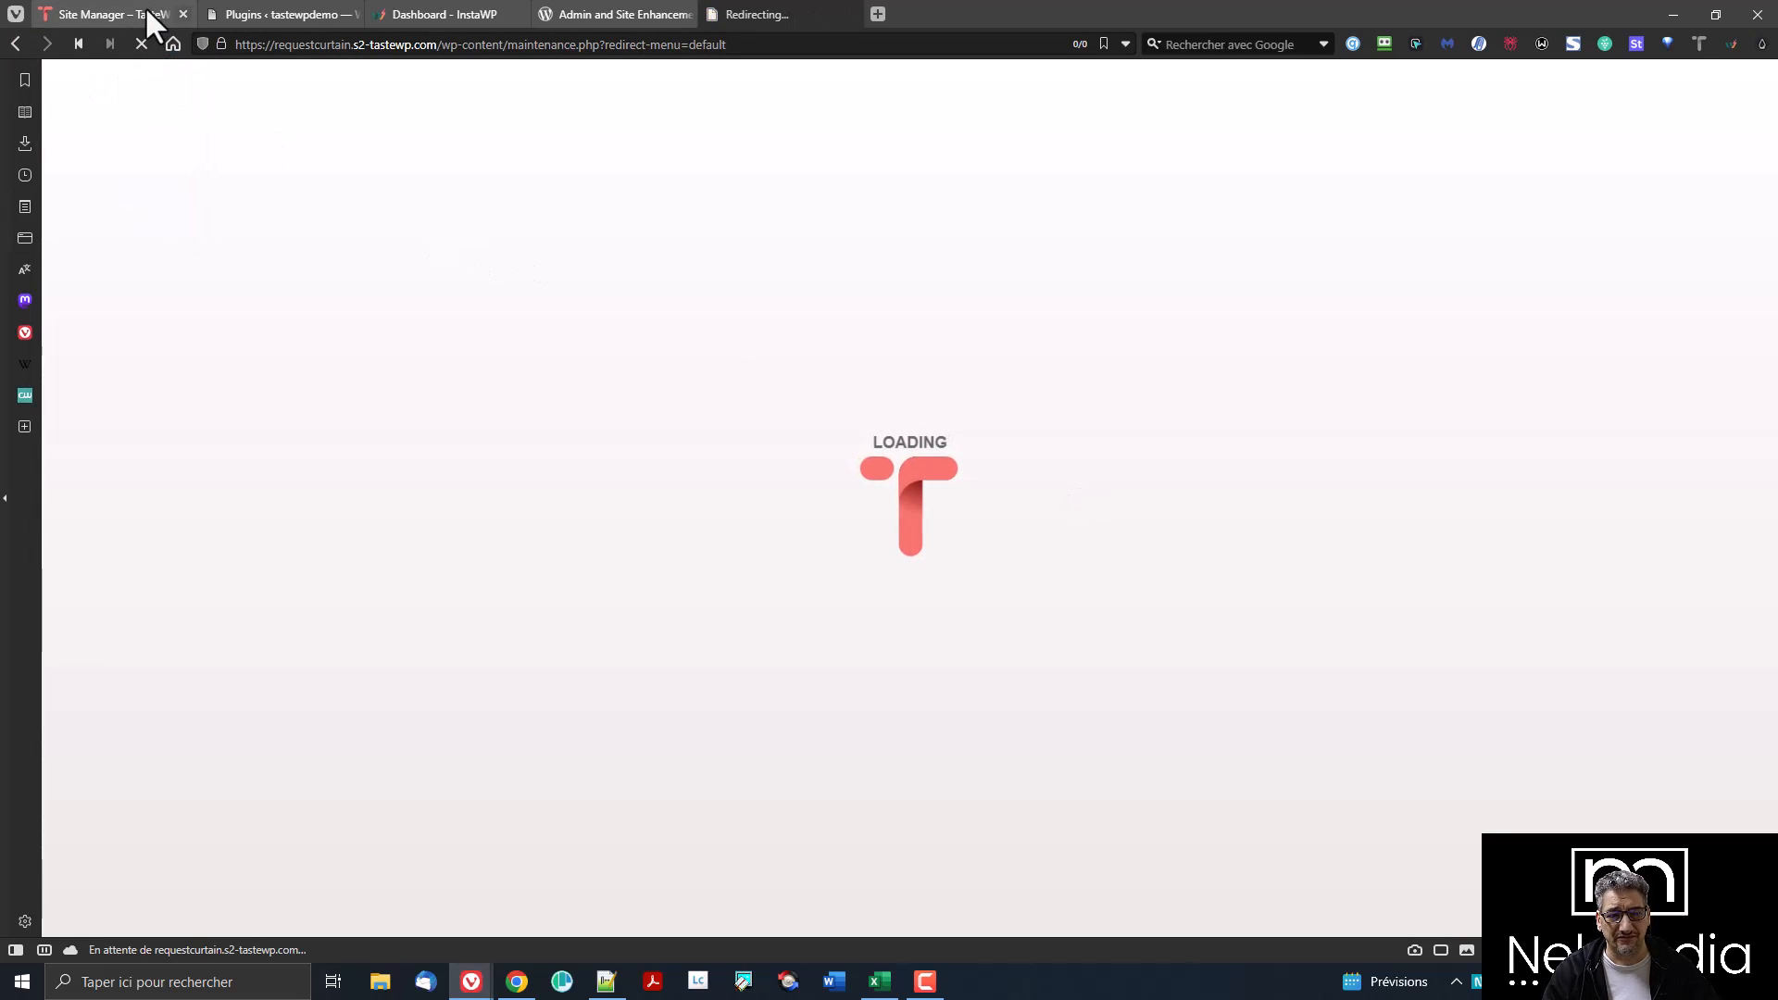
- Compare the new site's Admin and Site Enhancements settings page with its entry in the TasteWP site manager
mouse_move(146, 9)
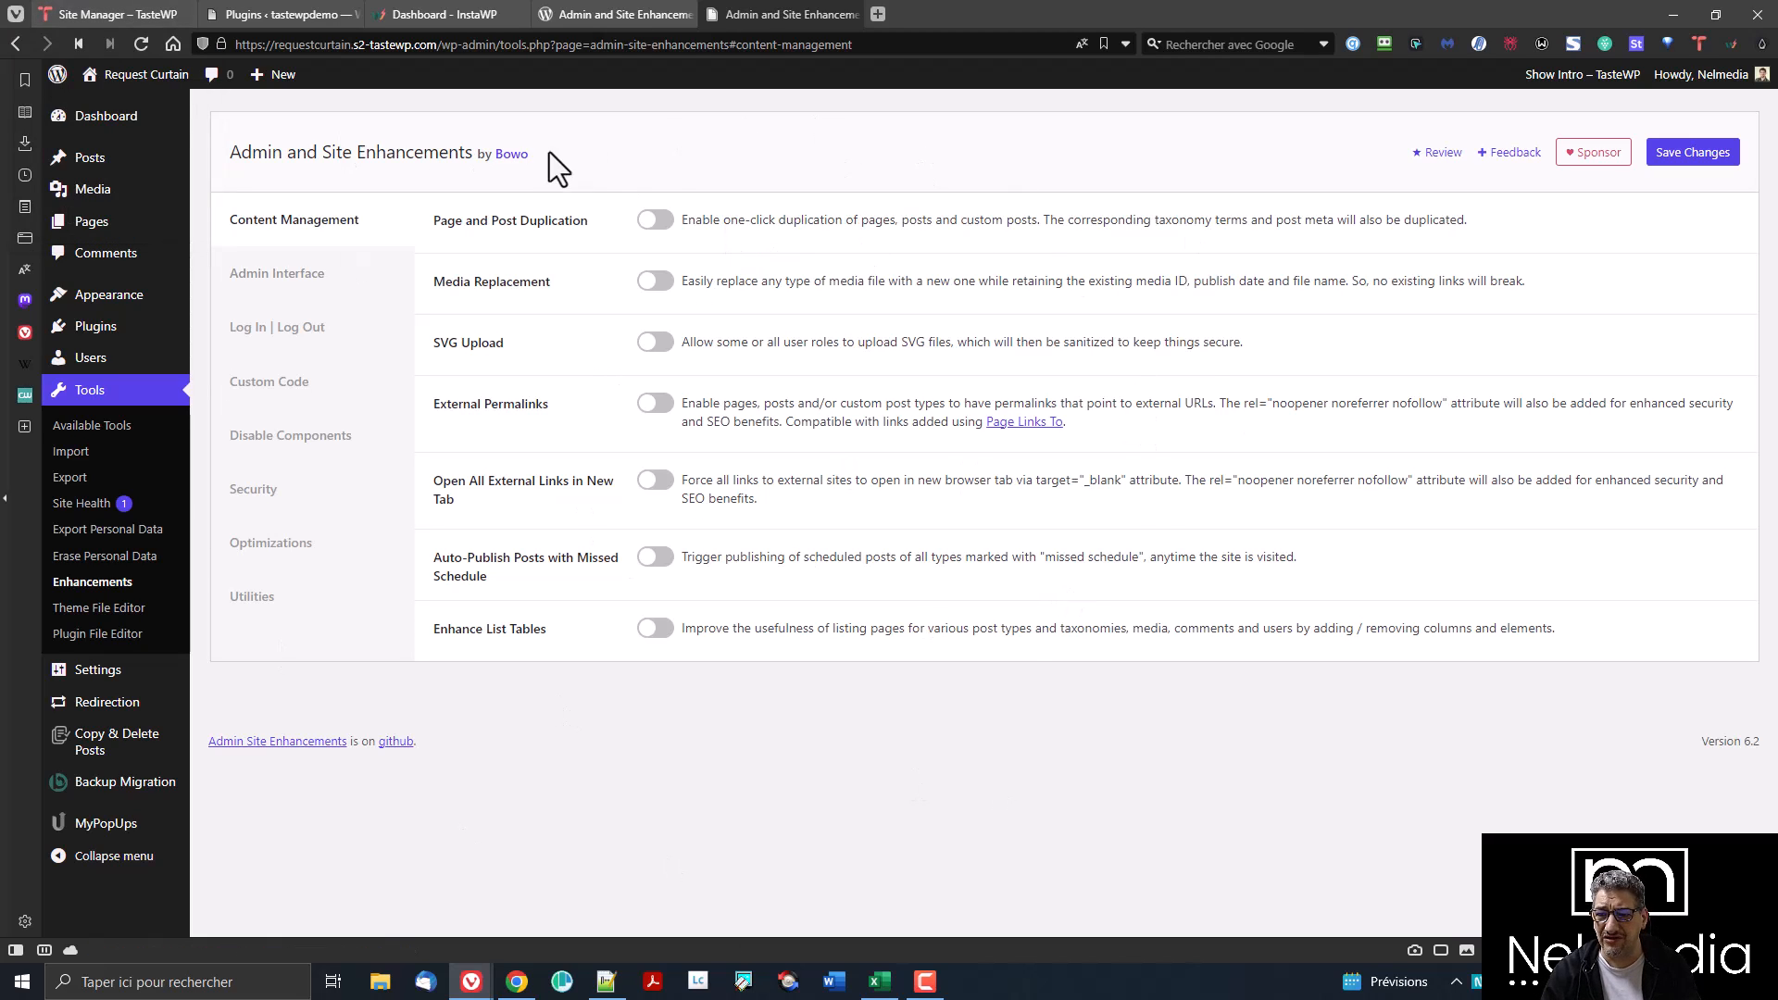
click(100, 13)
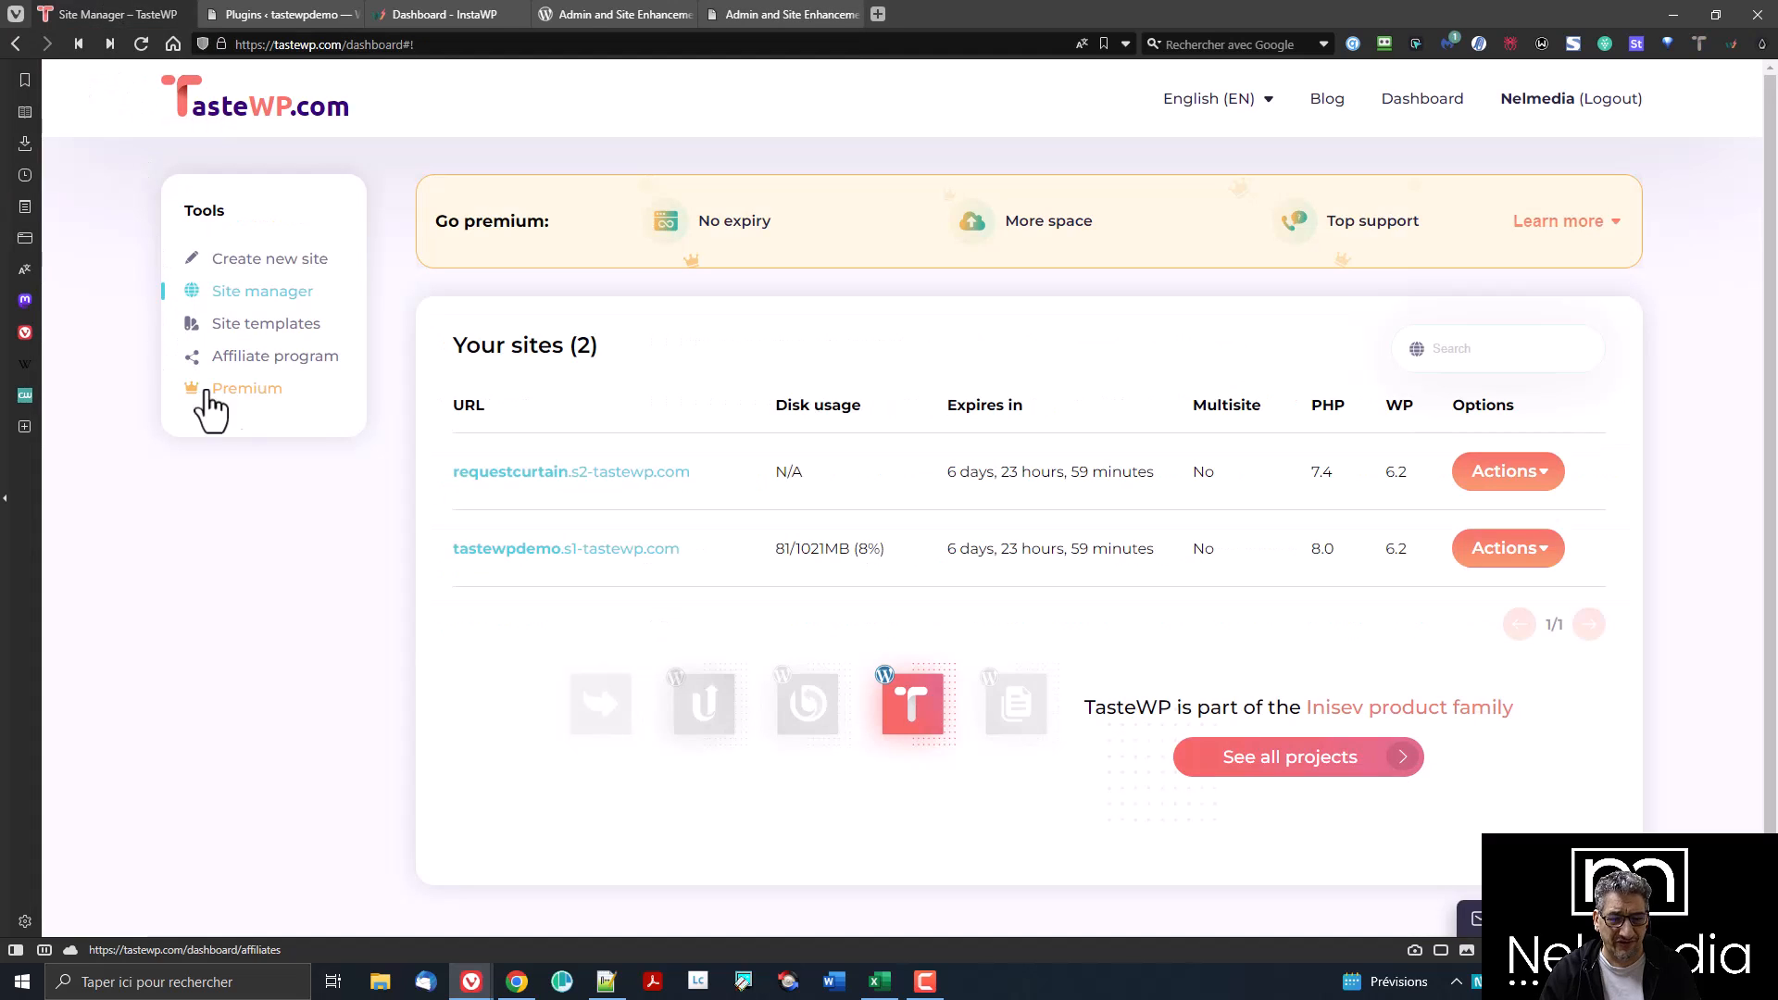
click(781, 8)
click(101, 15)
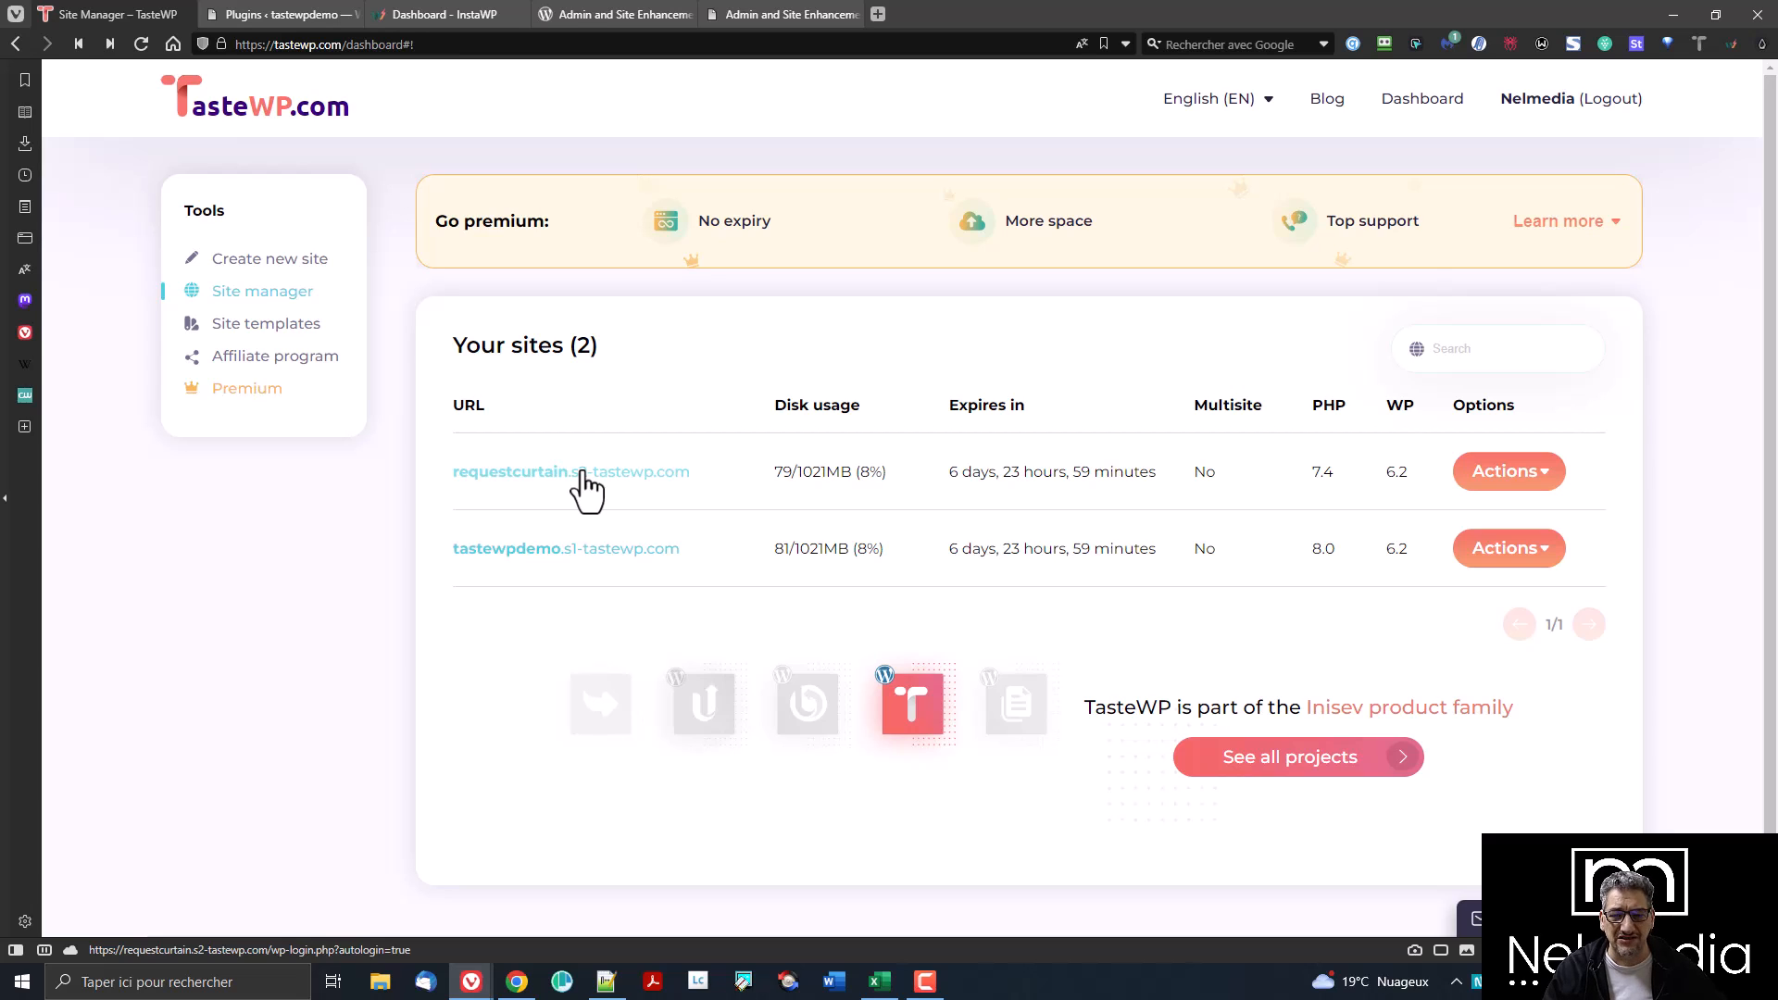
click(751, 11)
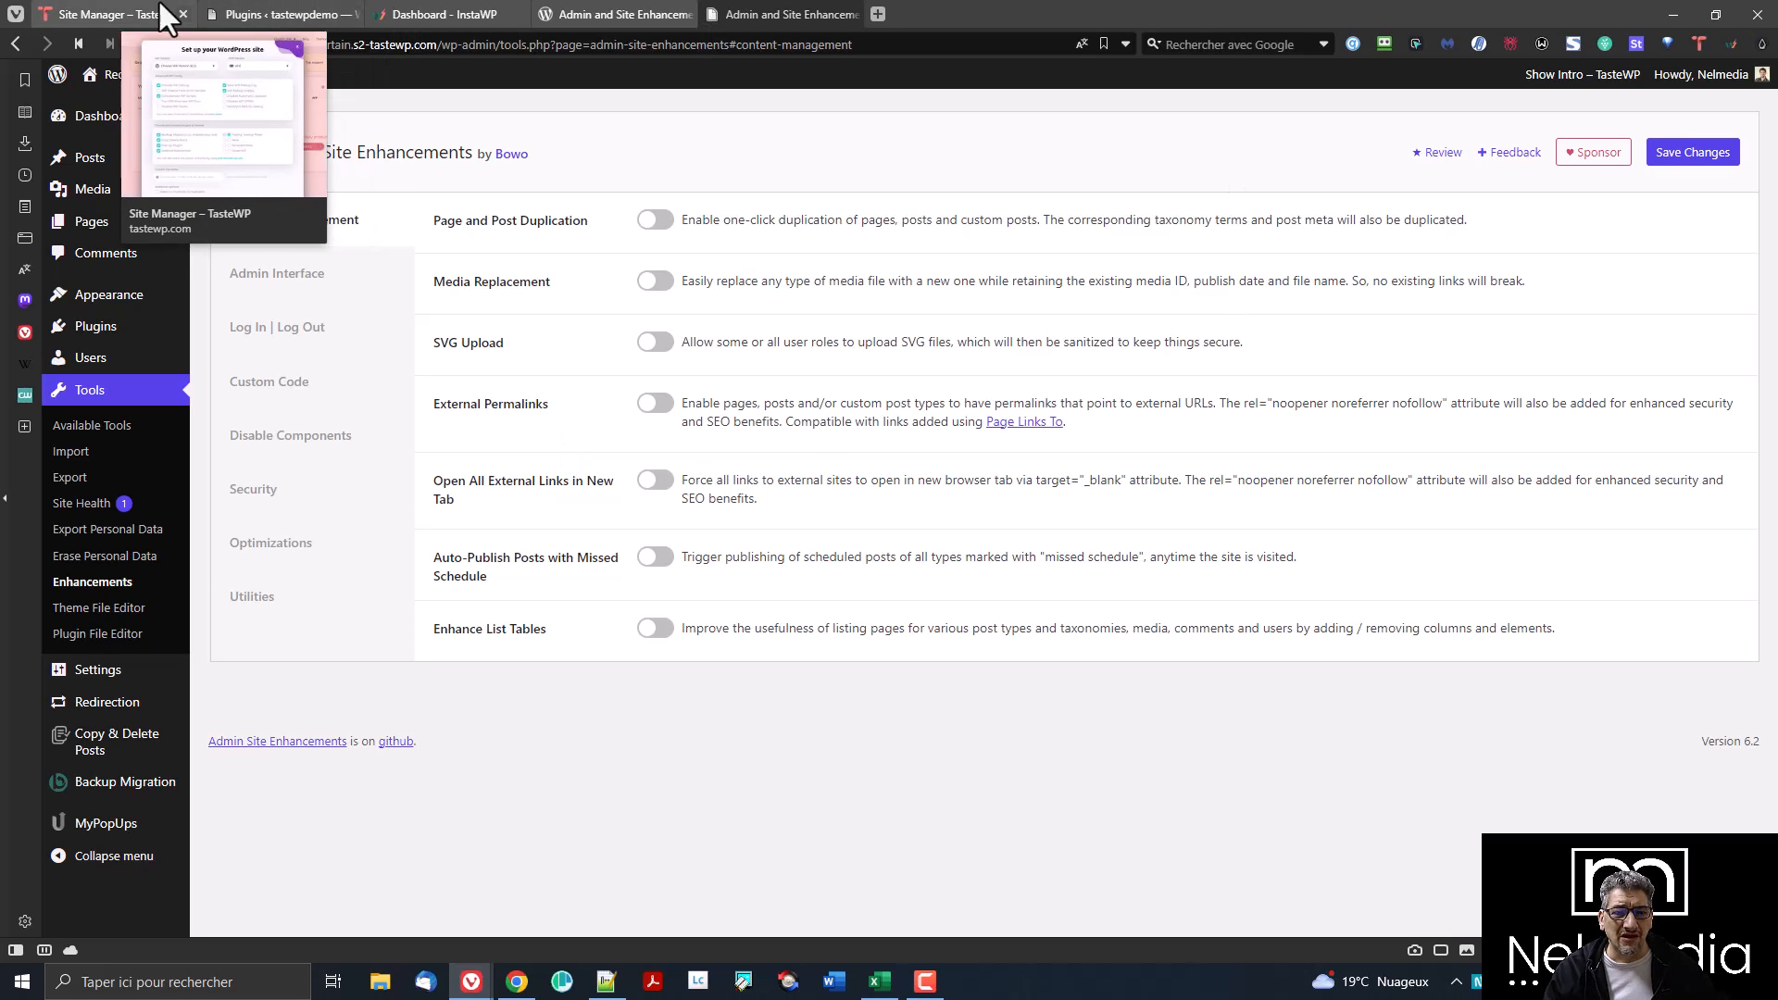
click(115, 5)
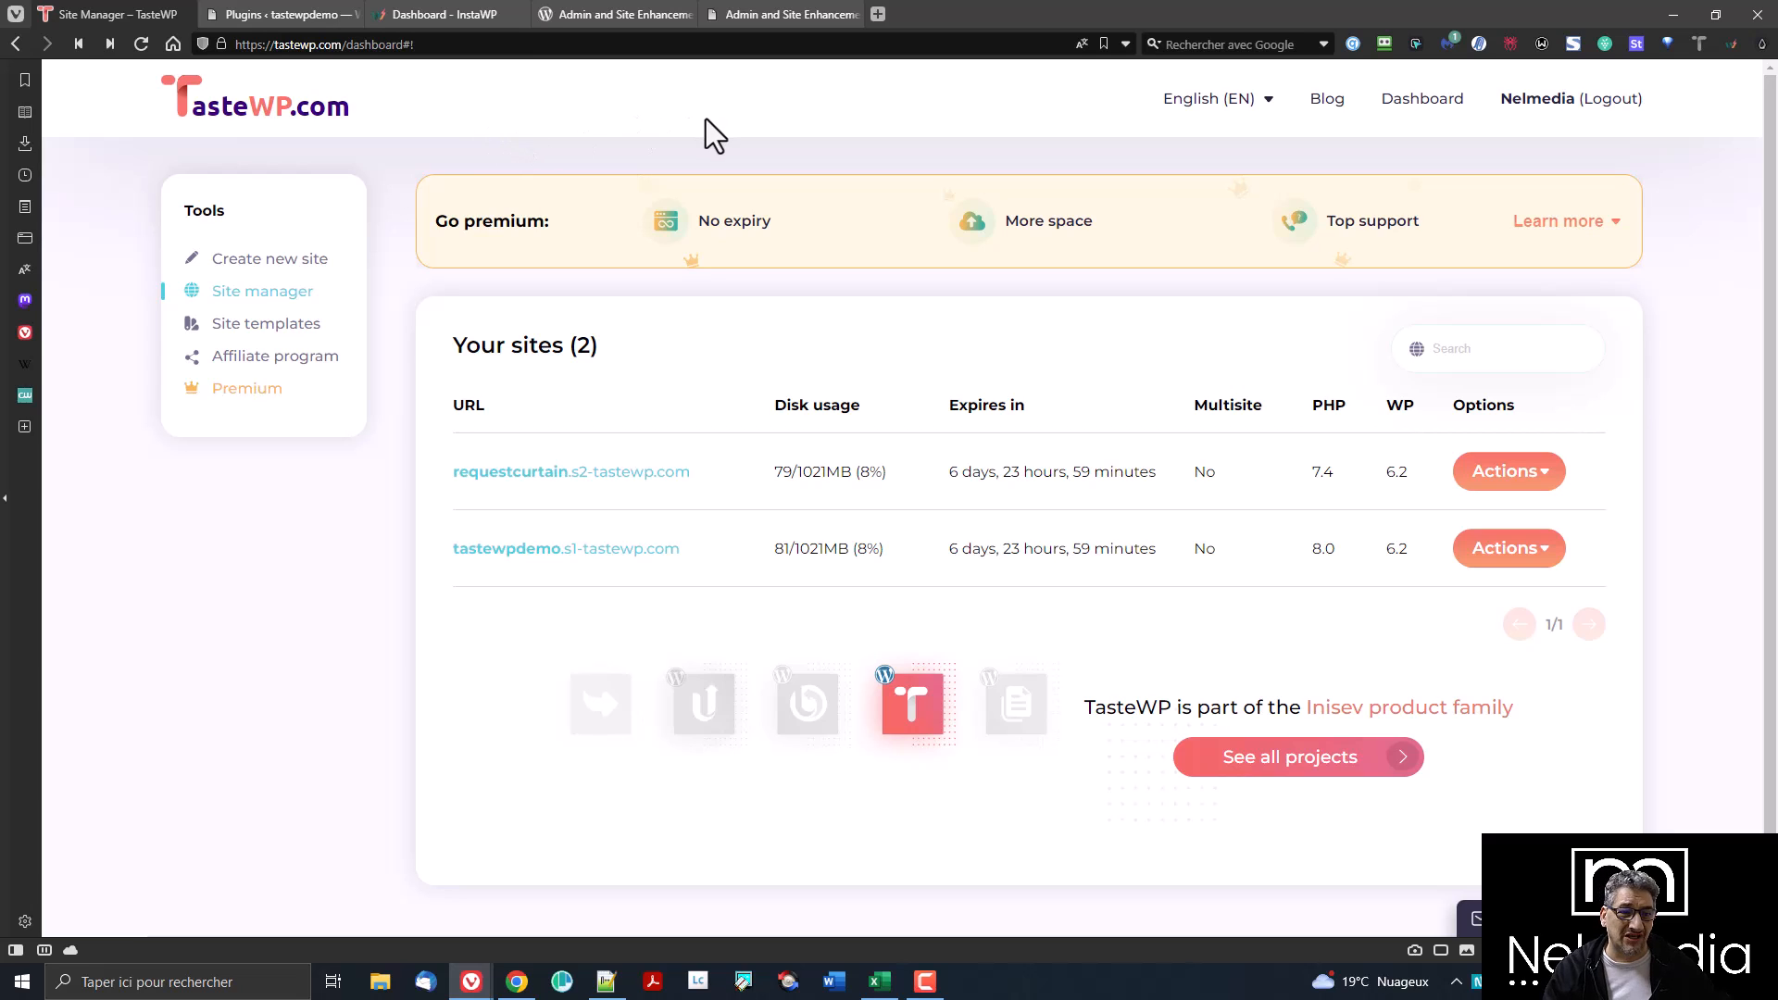
- Close the new site's admin page and the Admin and Site Enhancements plugin page
click(774, 15)
click(849, 14)
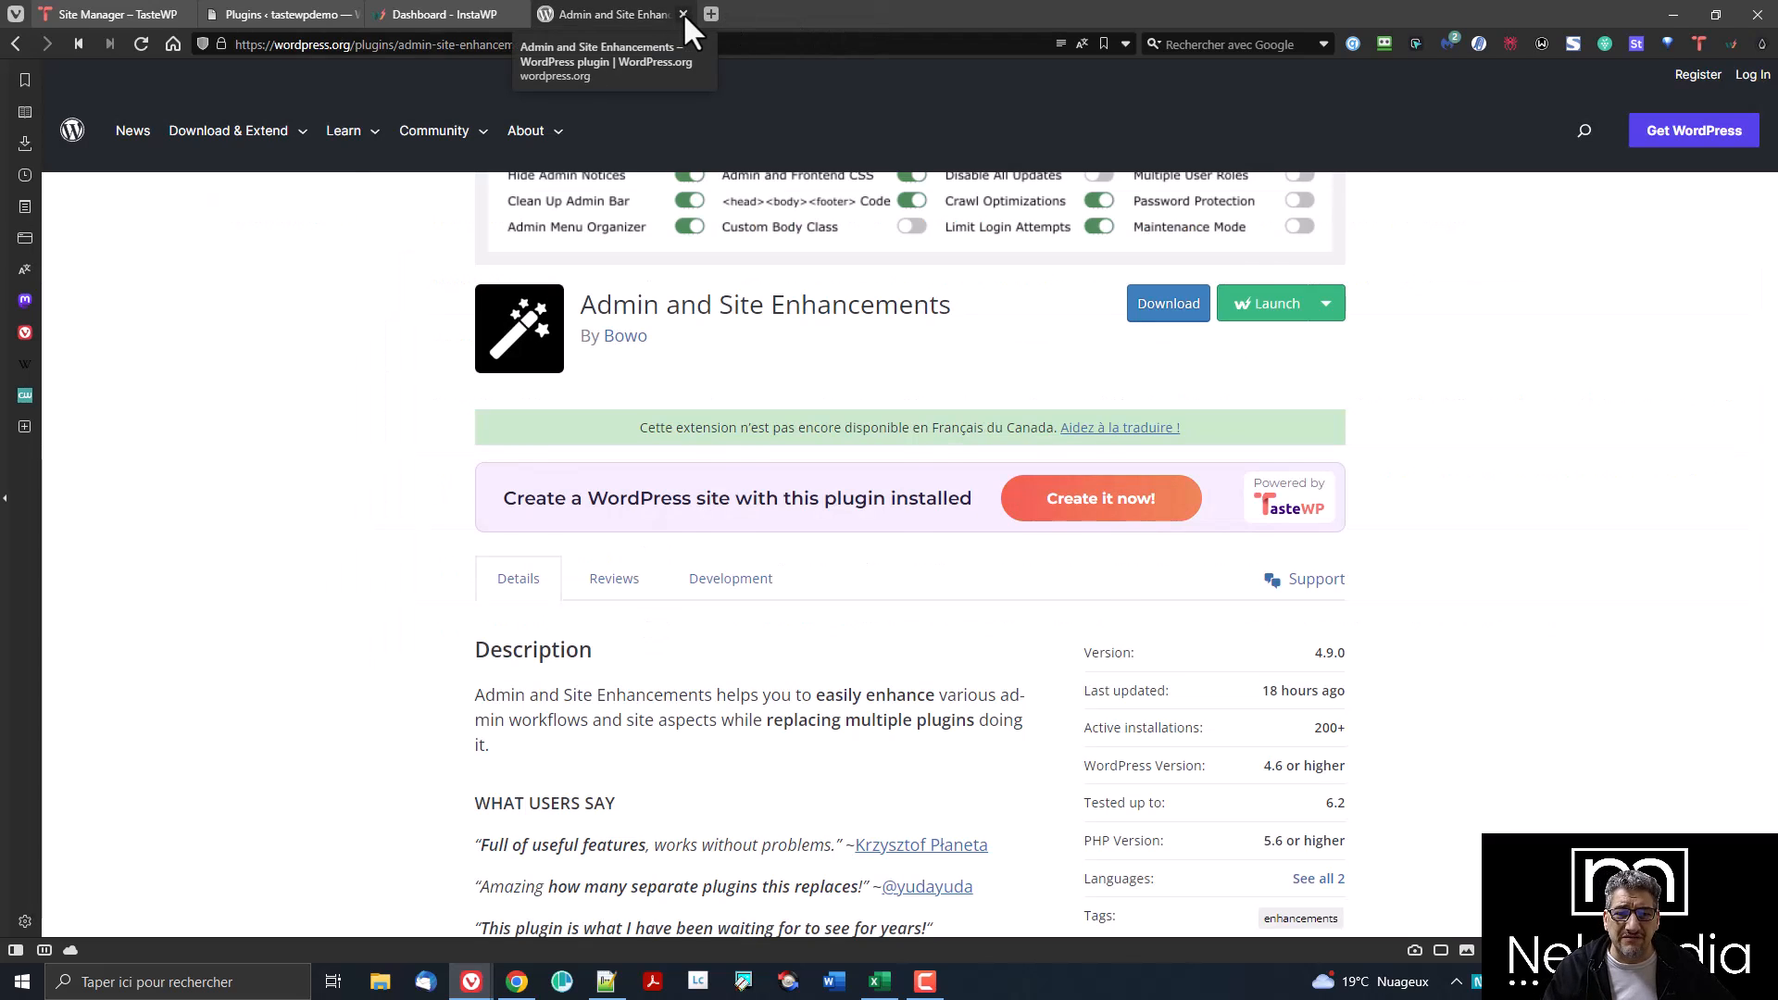
click(683, 14)
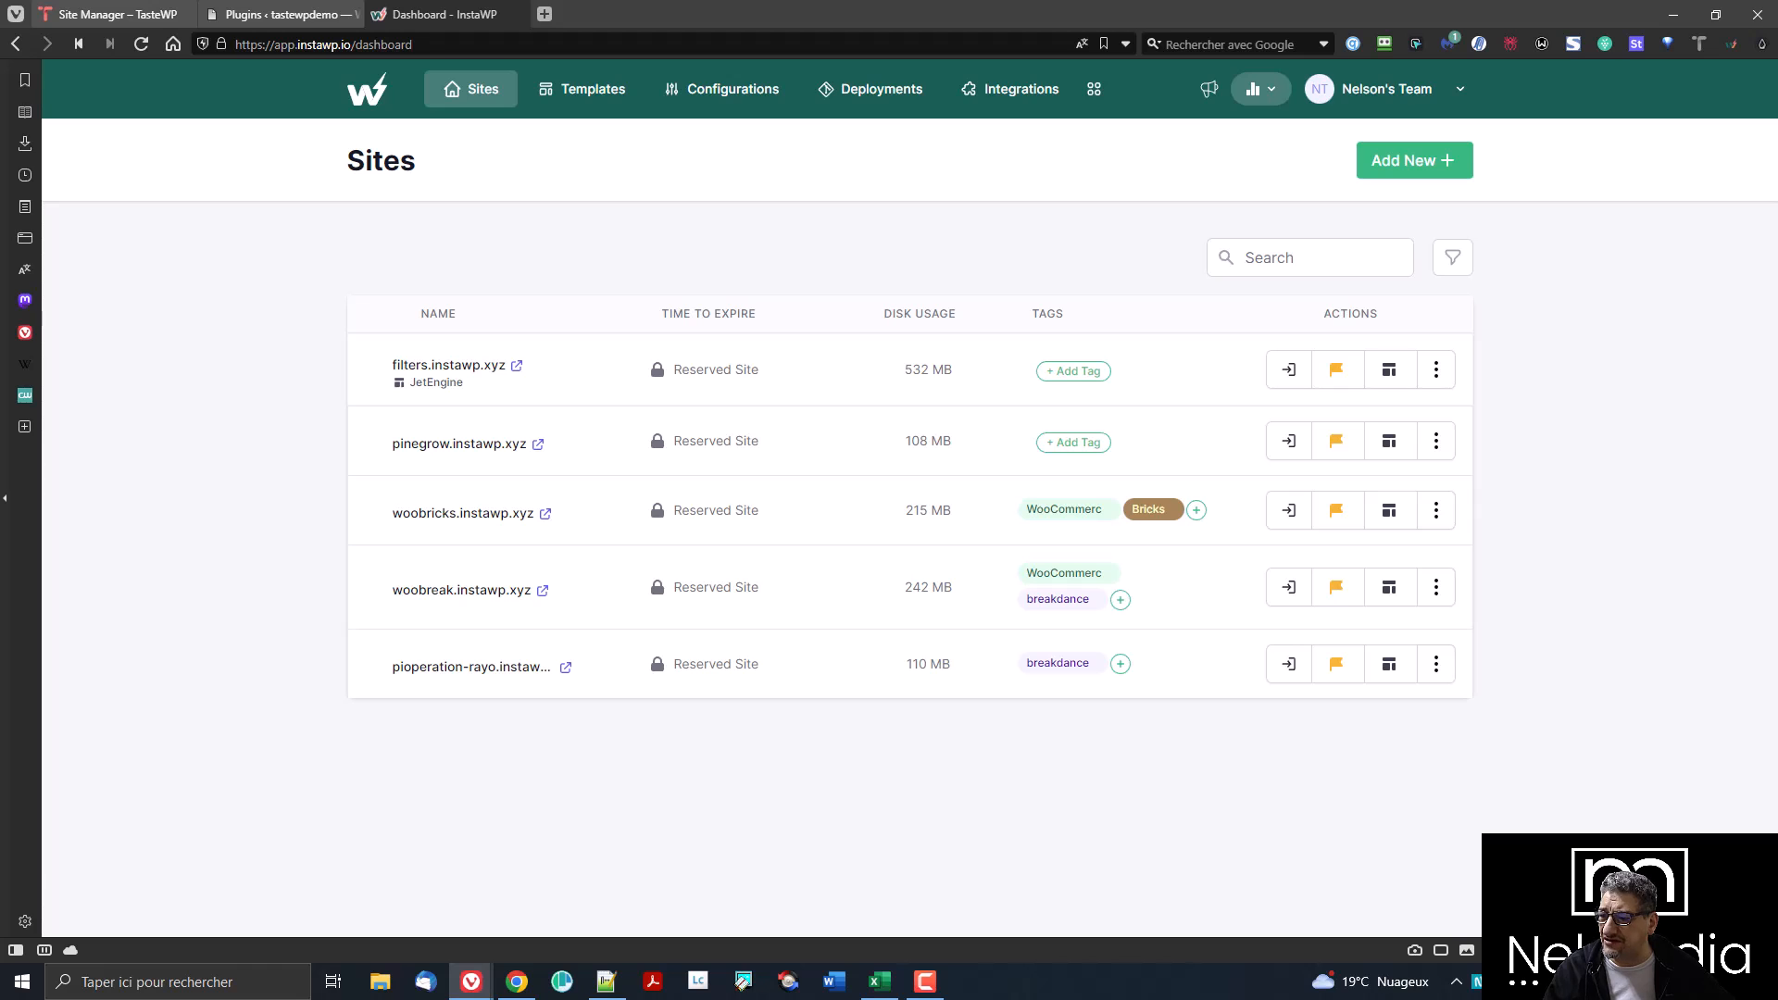
- Switch to the InstaWP website in the private browsing window and open its free new-site setup form
drag(1776, 269, 691, 0)
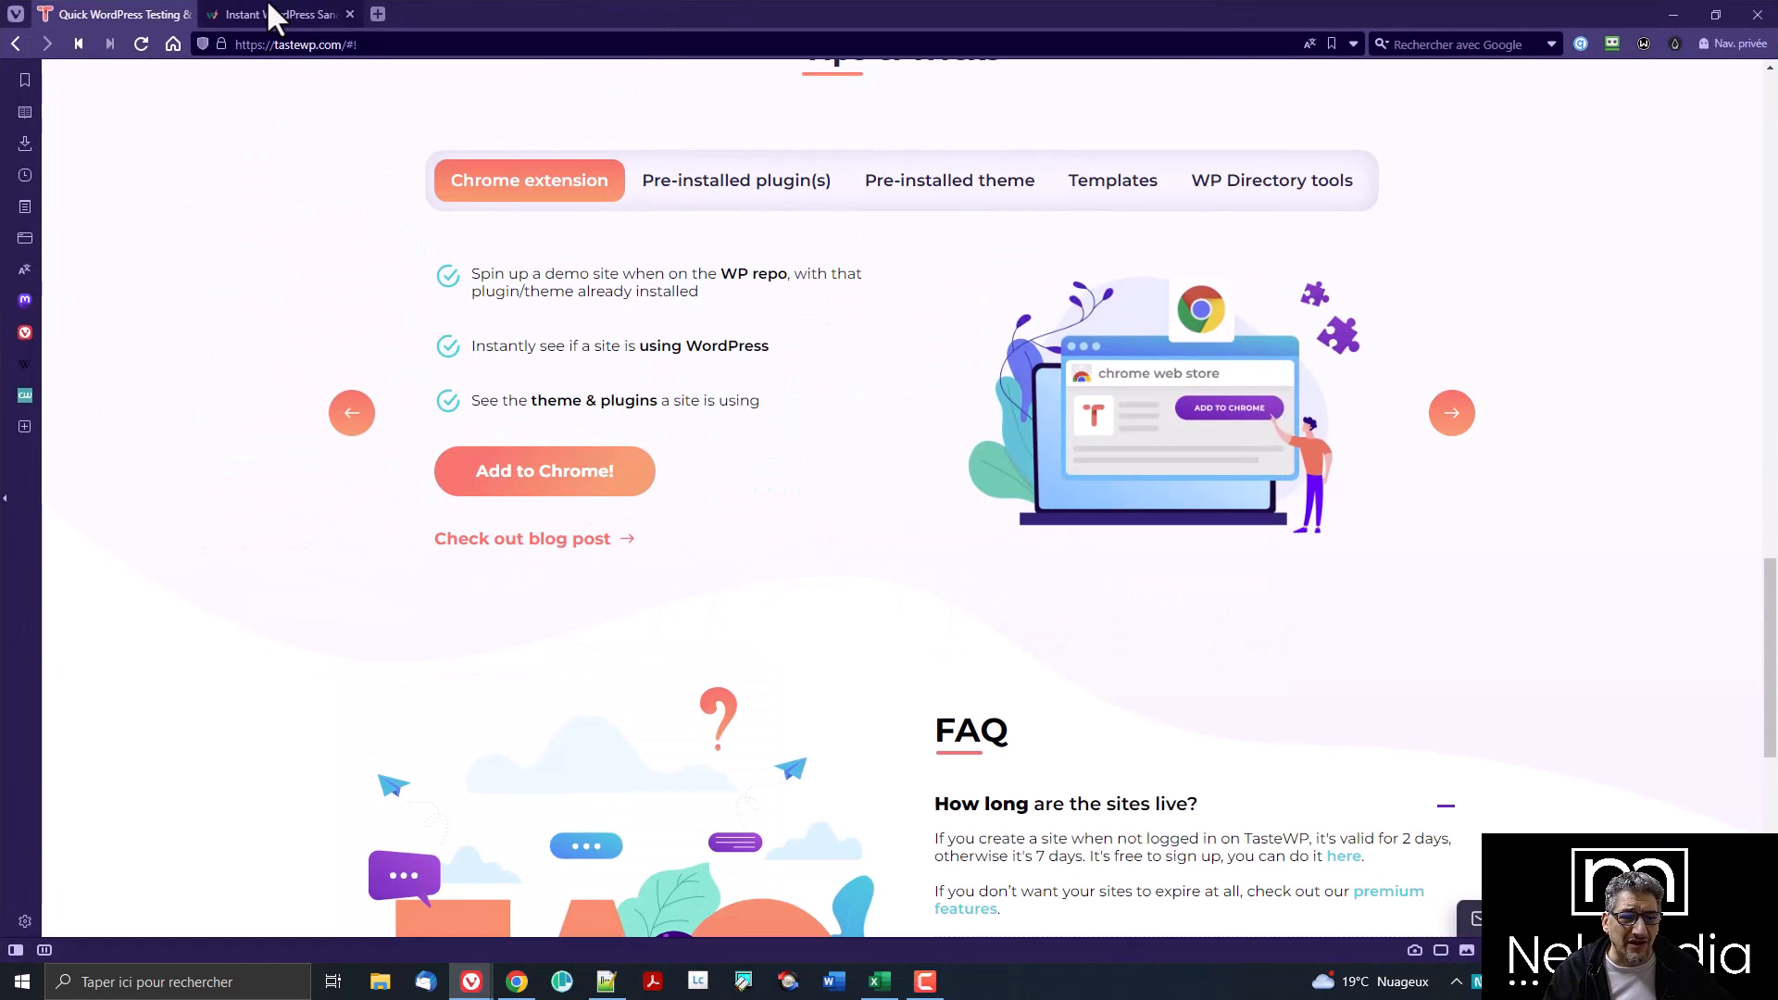
click(278, 14)
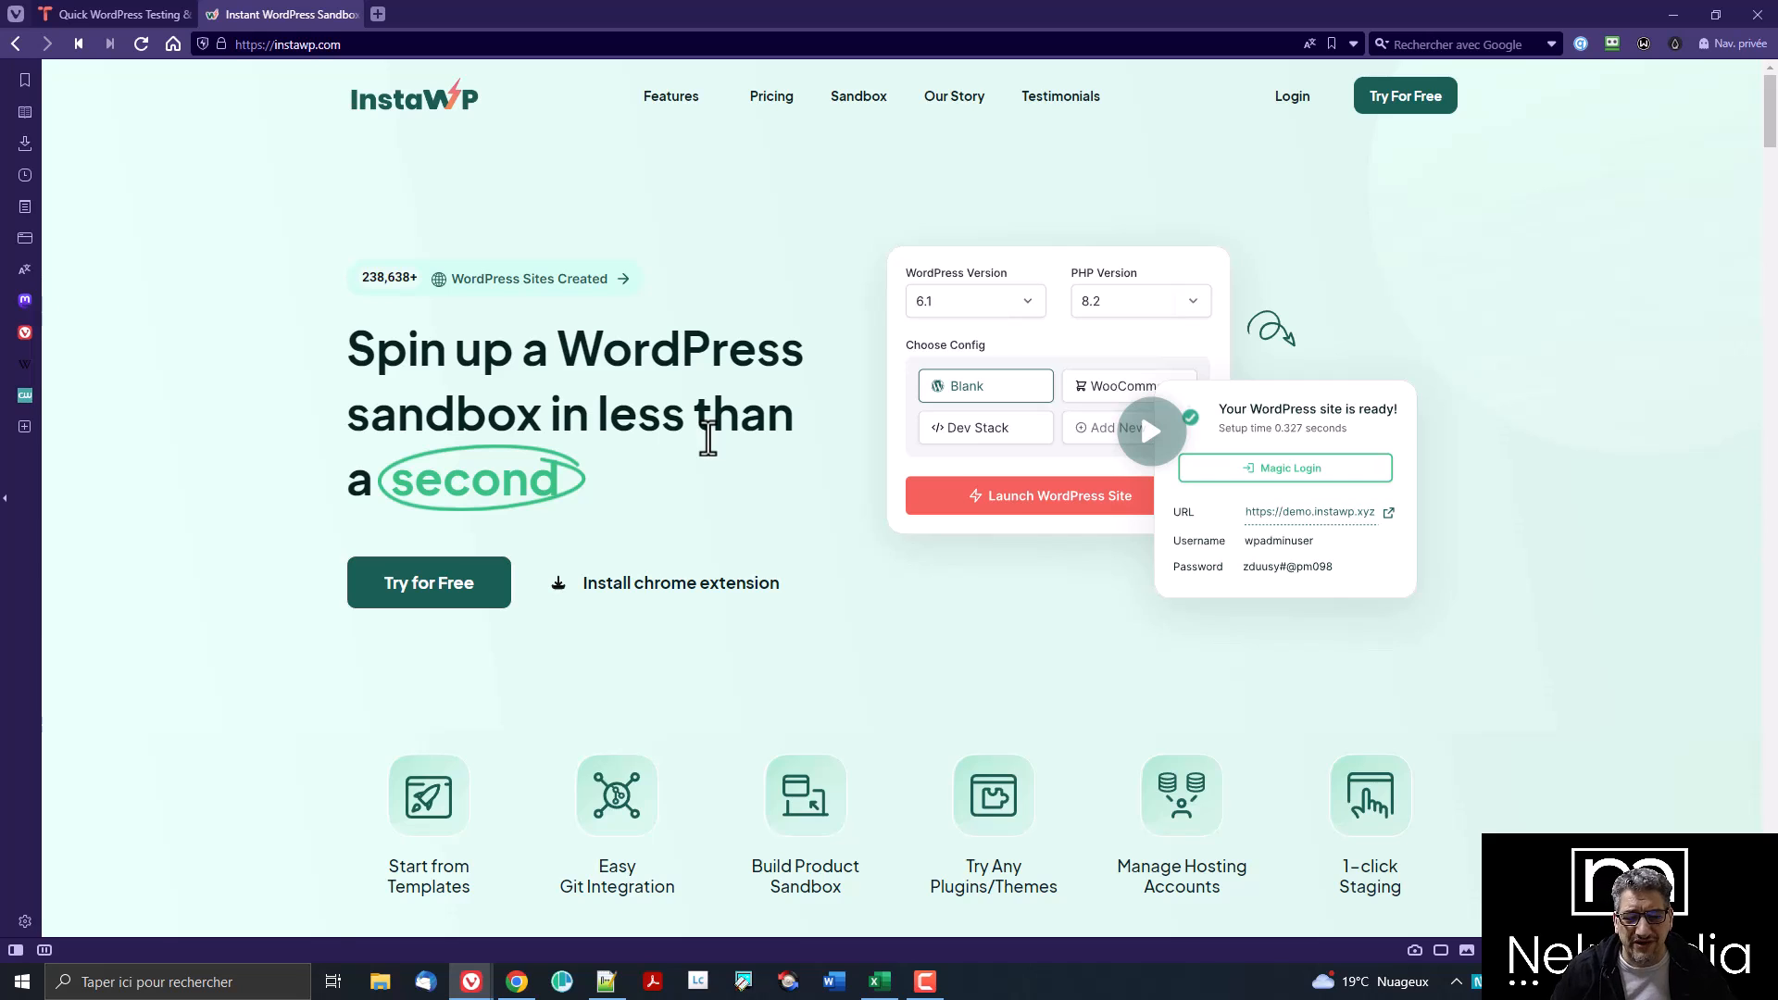
click(399, 592)
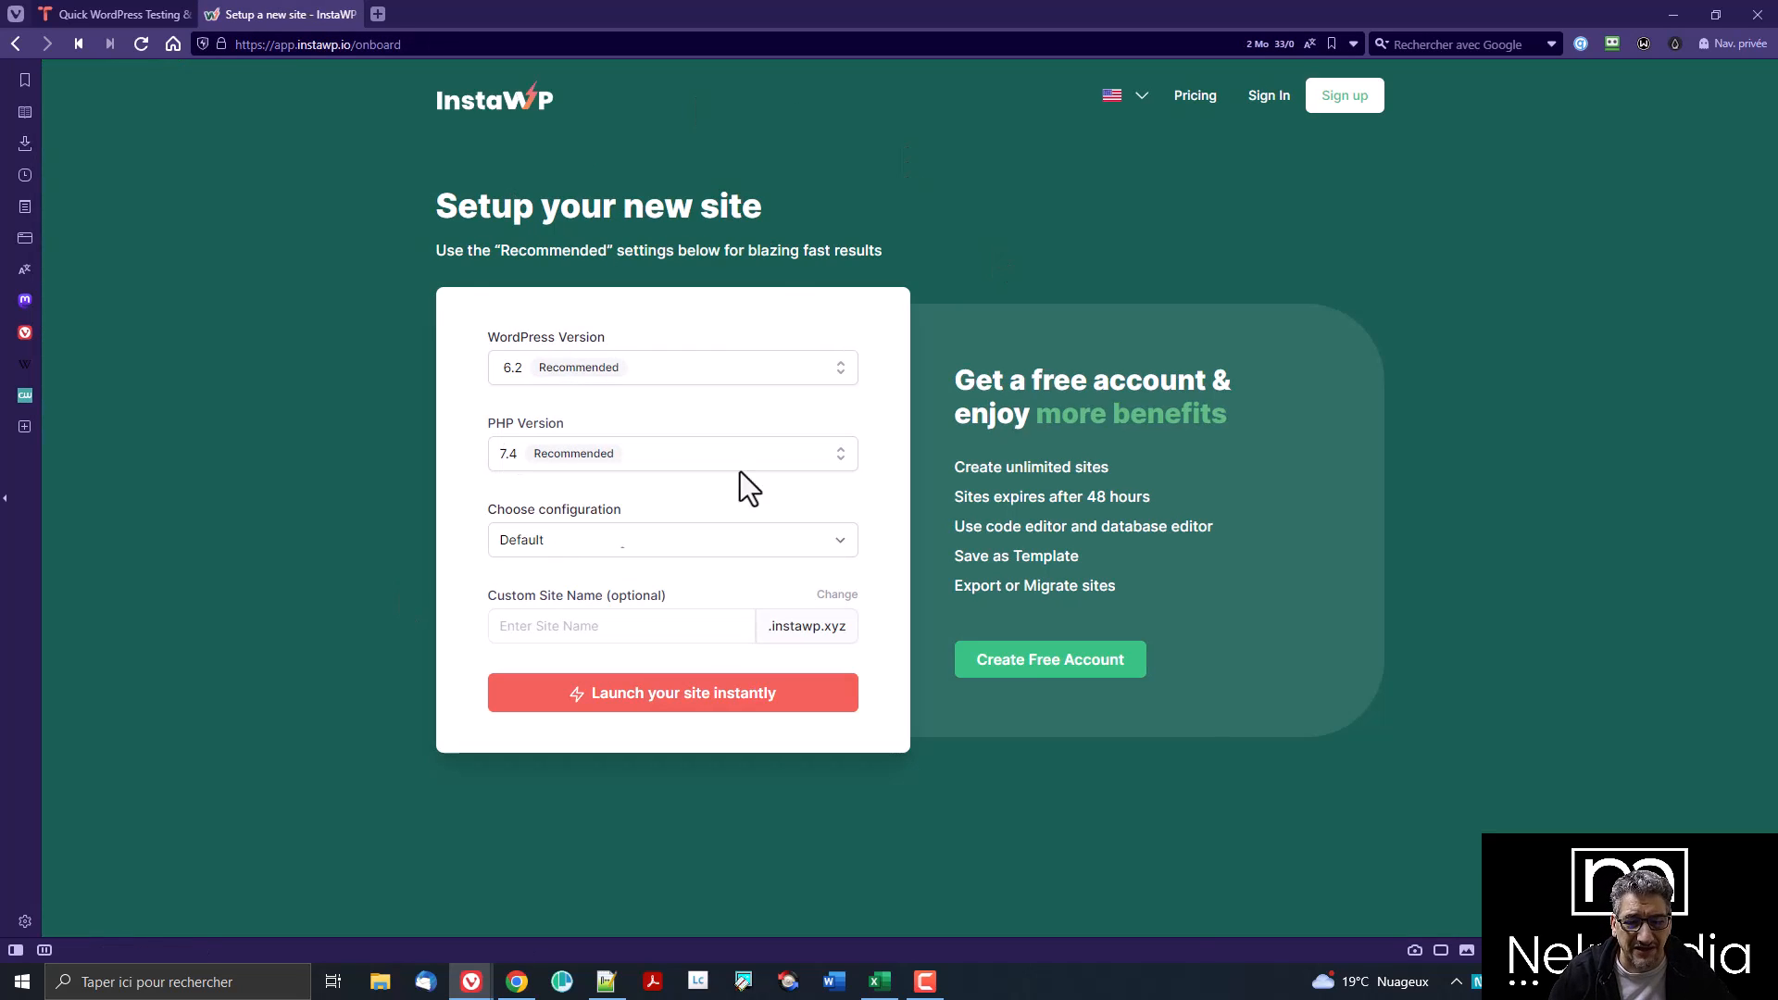
- Look at the WordPress version choices and set the PHP version to 8.0 in the new-site form
click(652, 380)
click(652, 379)
click(635, 464)
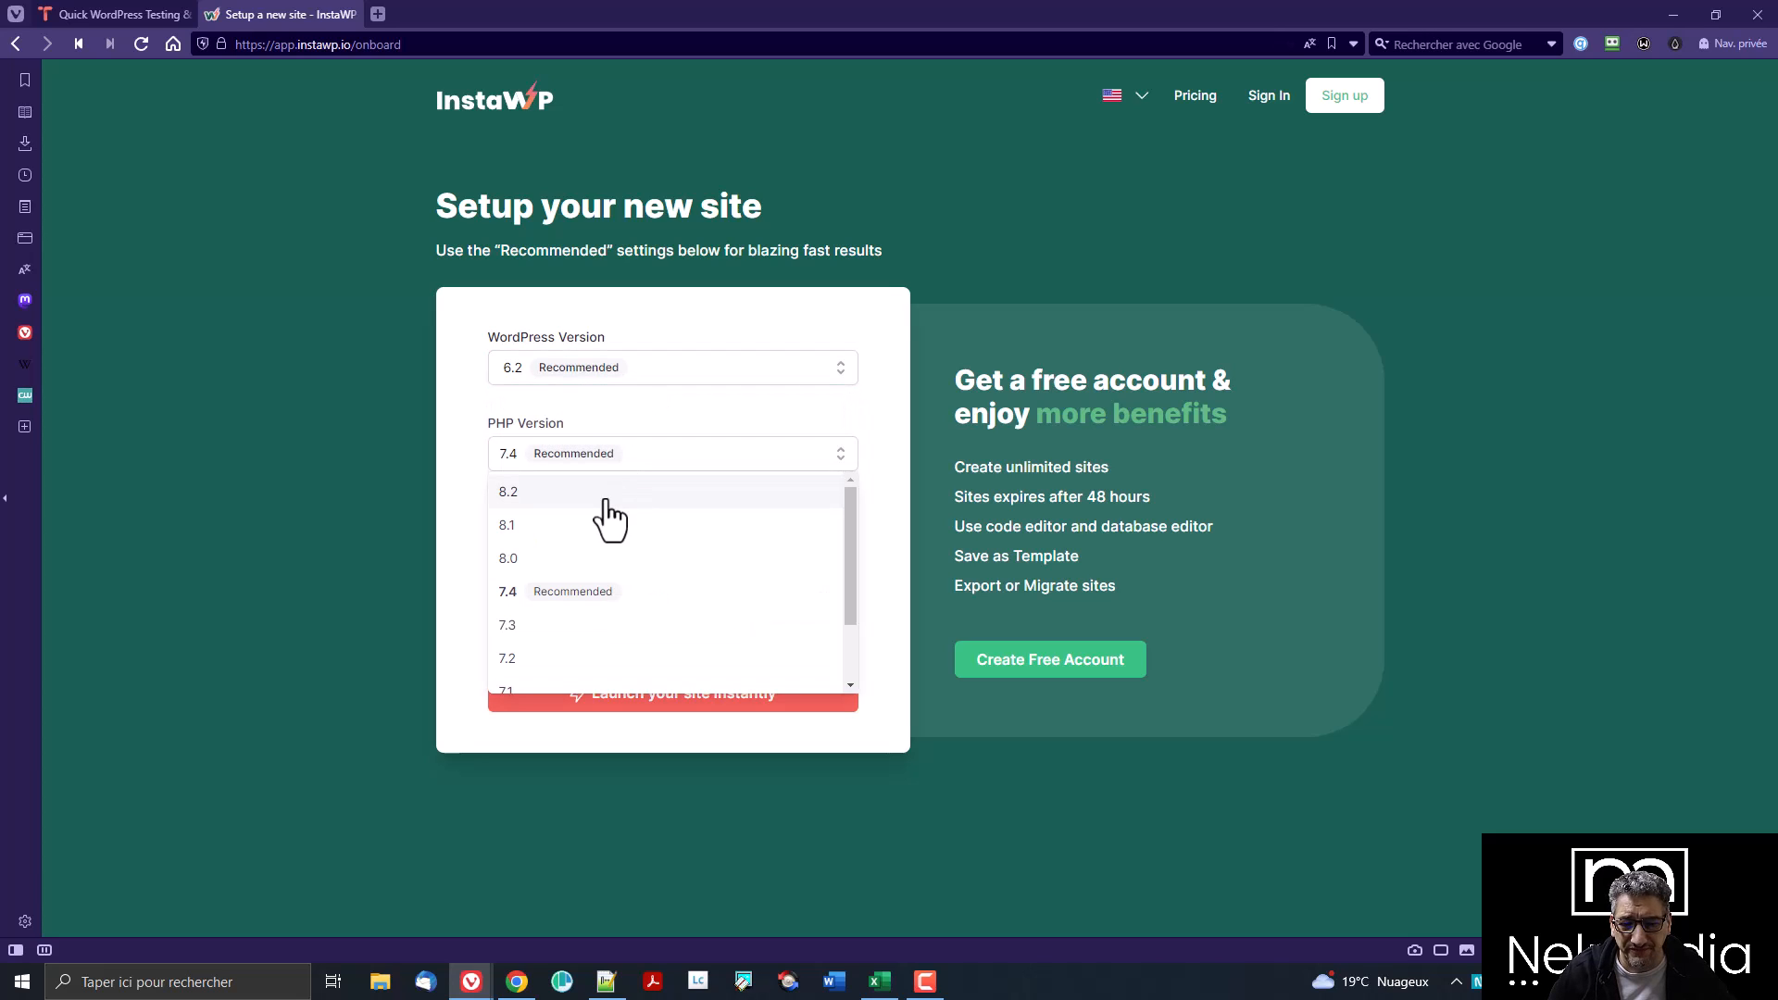
click(579, 558)
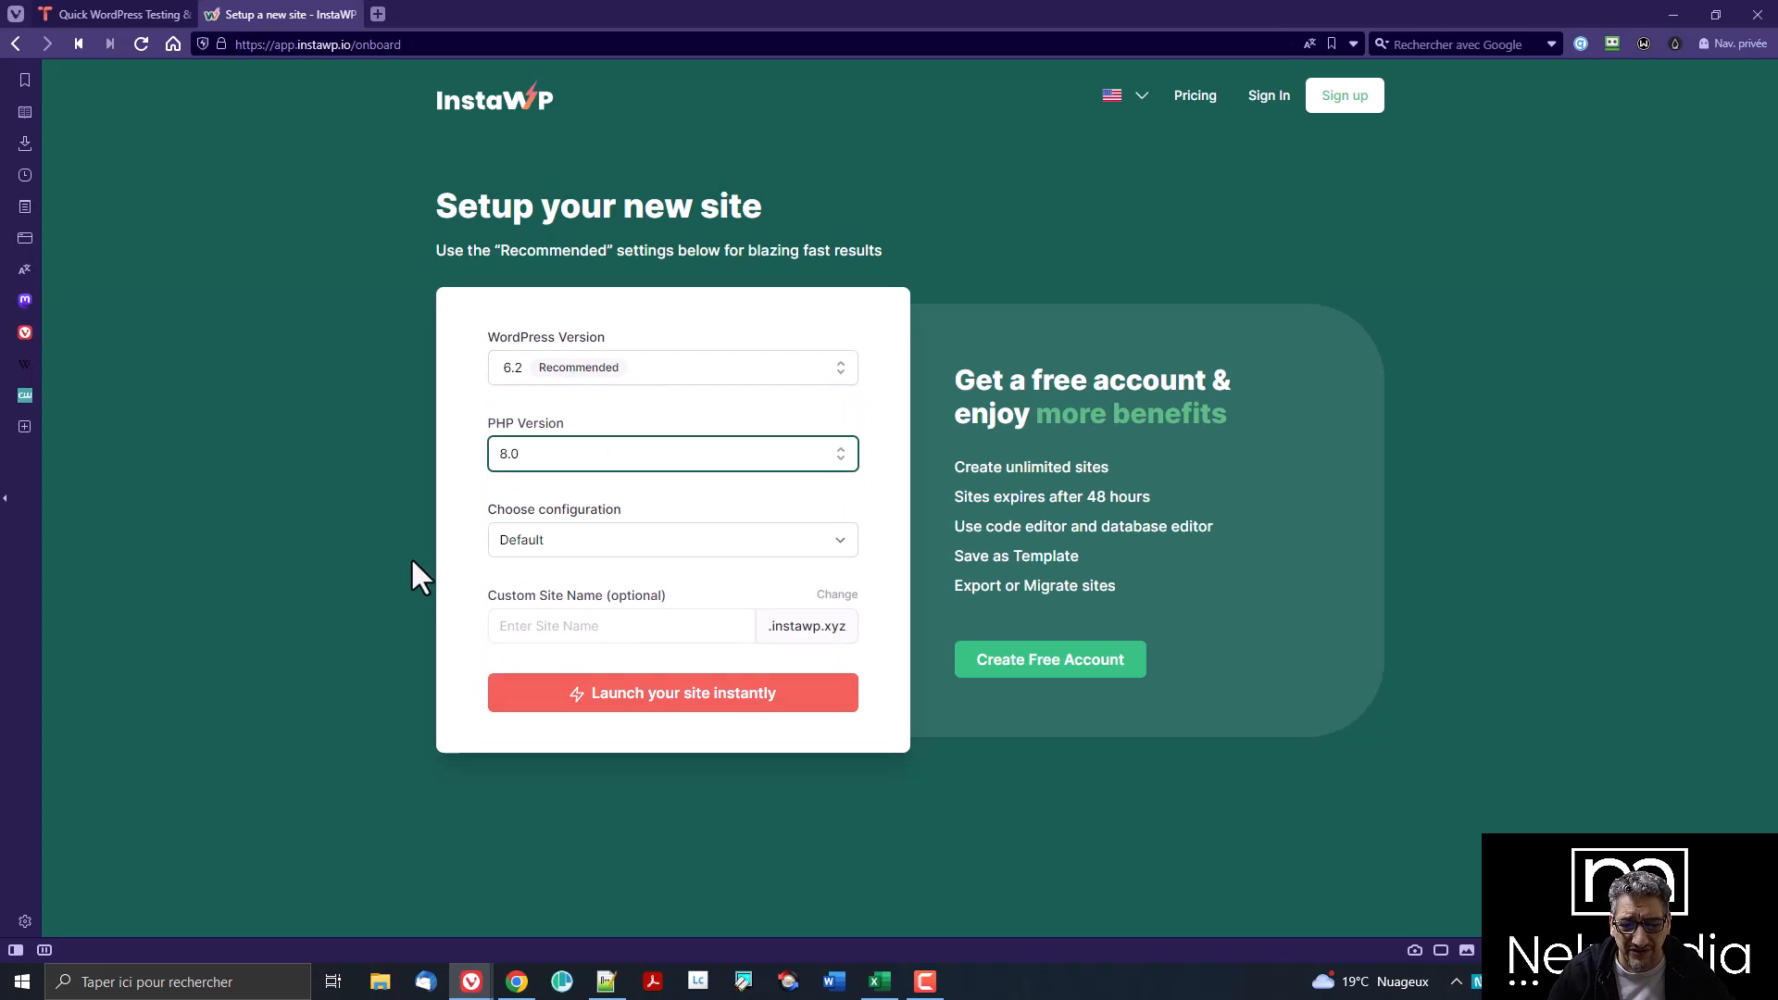
- Try the devstack configuration for the new site and return the configuration to Default
click(578, 544)
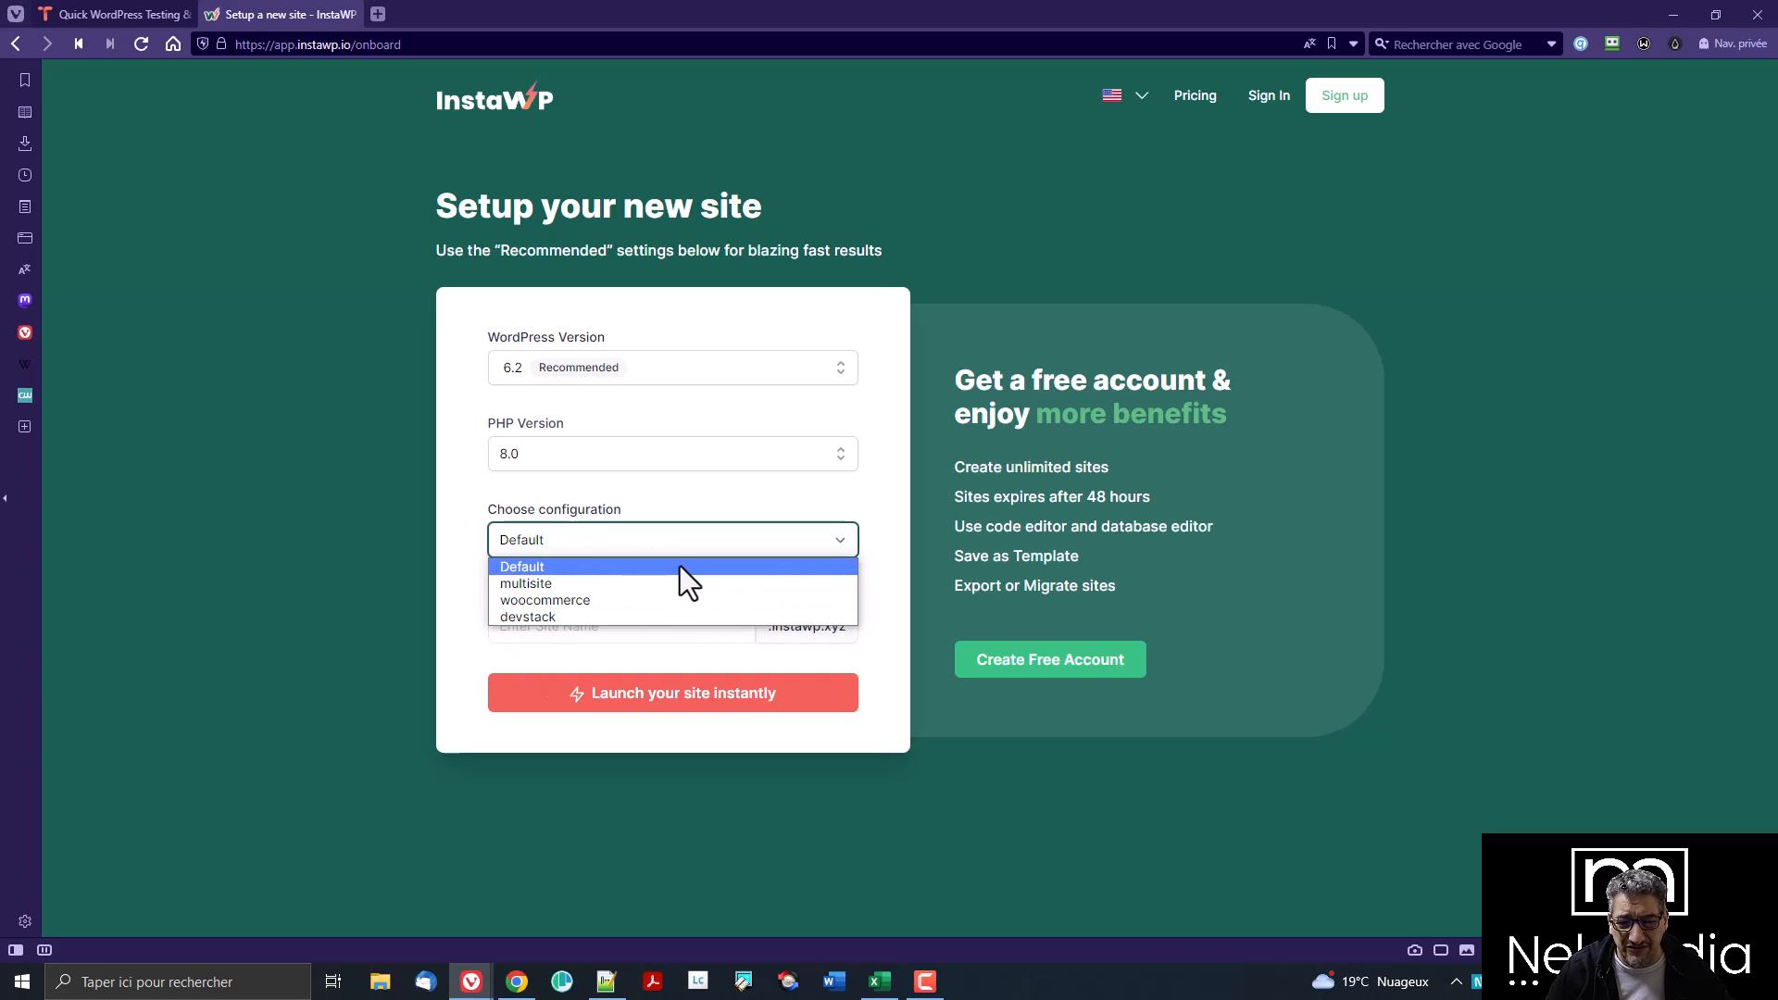
click(670, 619)
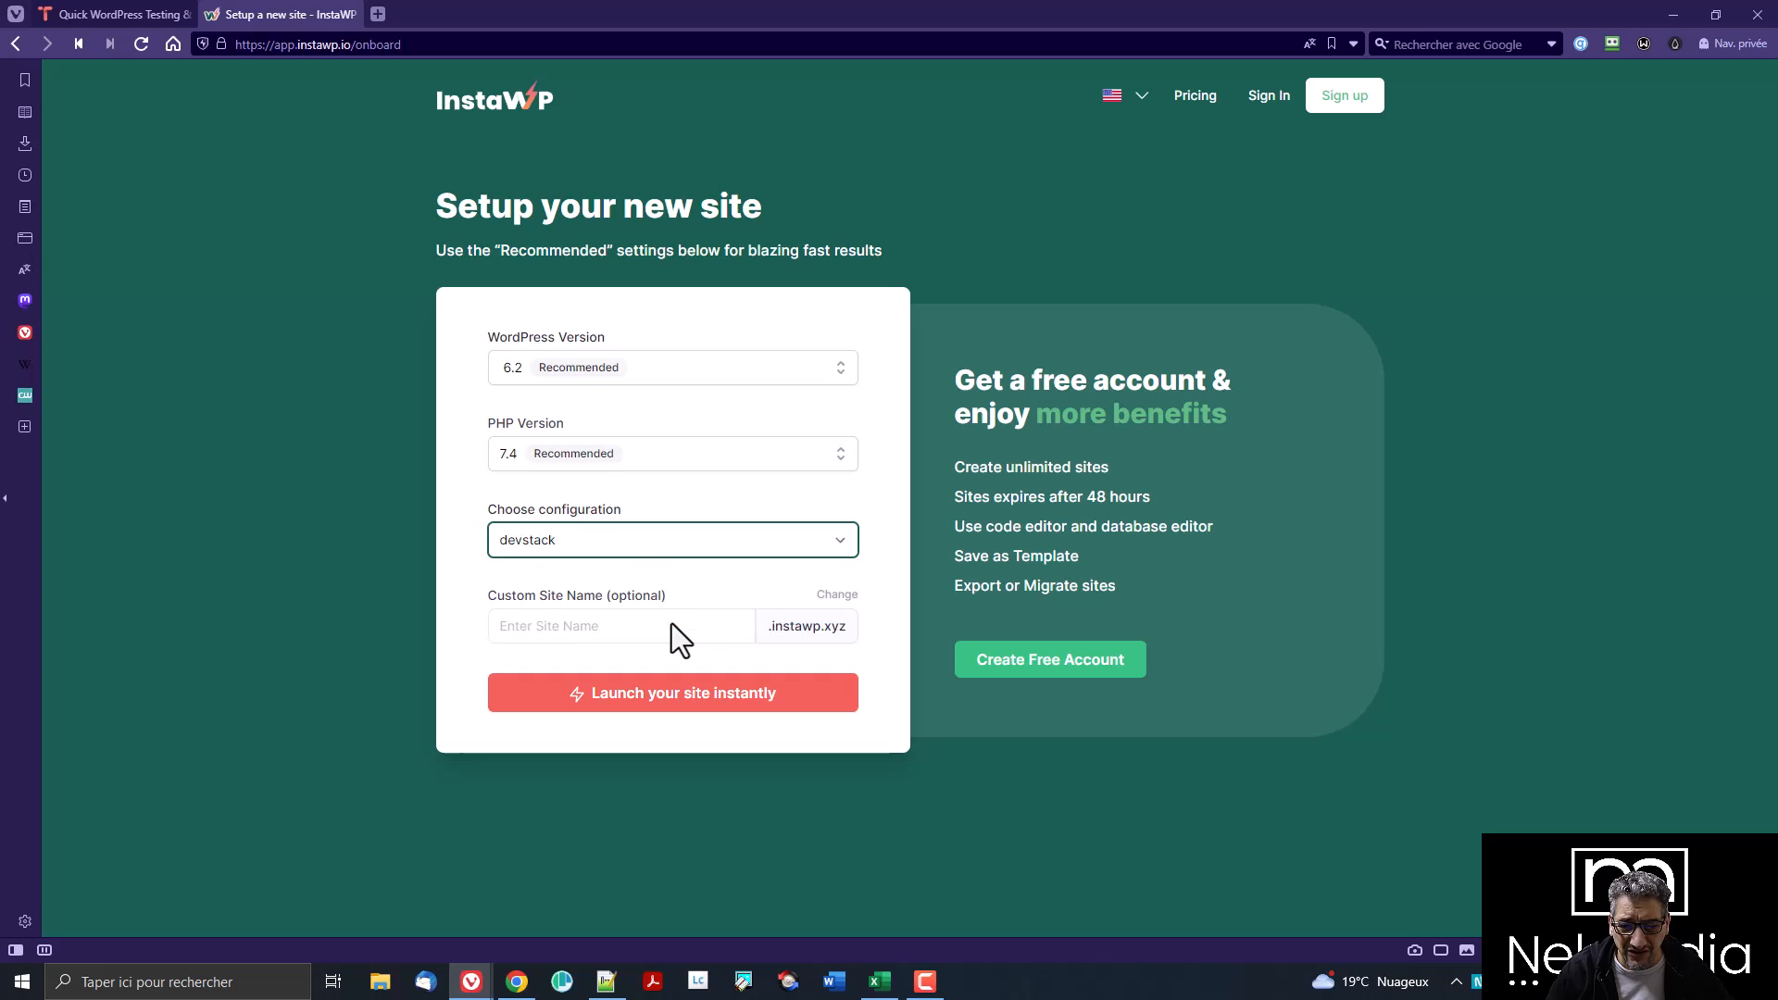
click(631, 543)
click(625, 568)
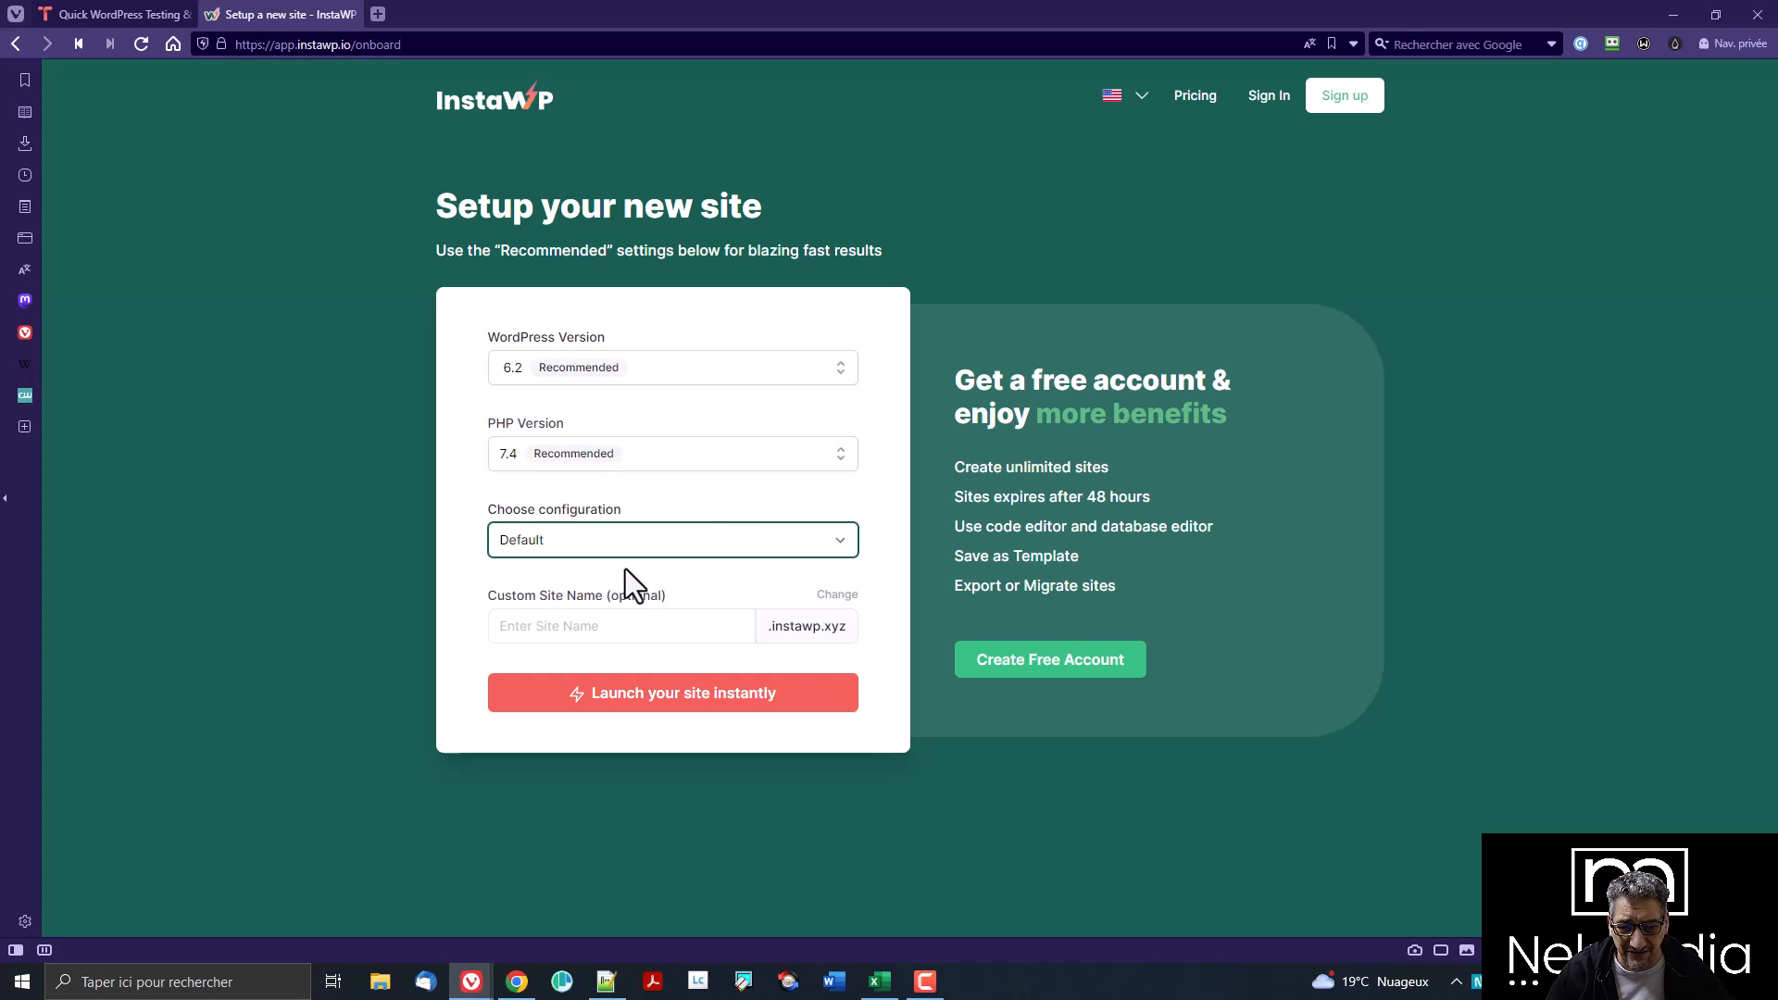
- Enable the custom site name field and highlight the 48-hour expiry among the free-account benefits
click(838, 595)
click(647, 624)
click(764, 586)
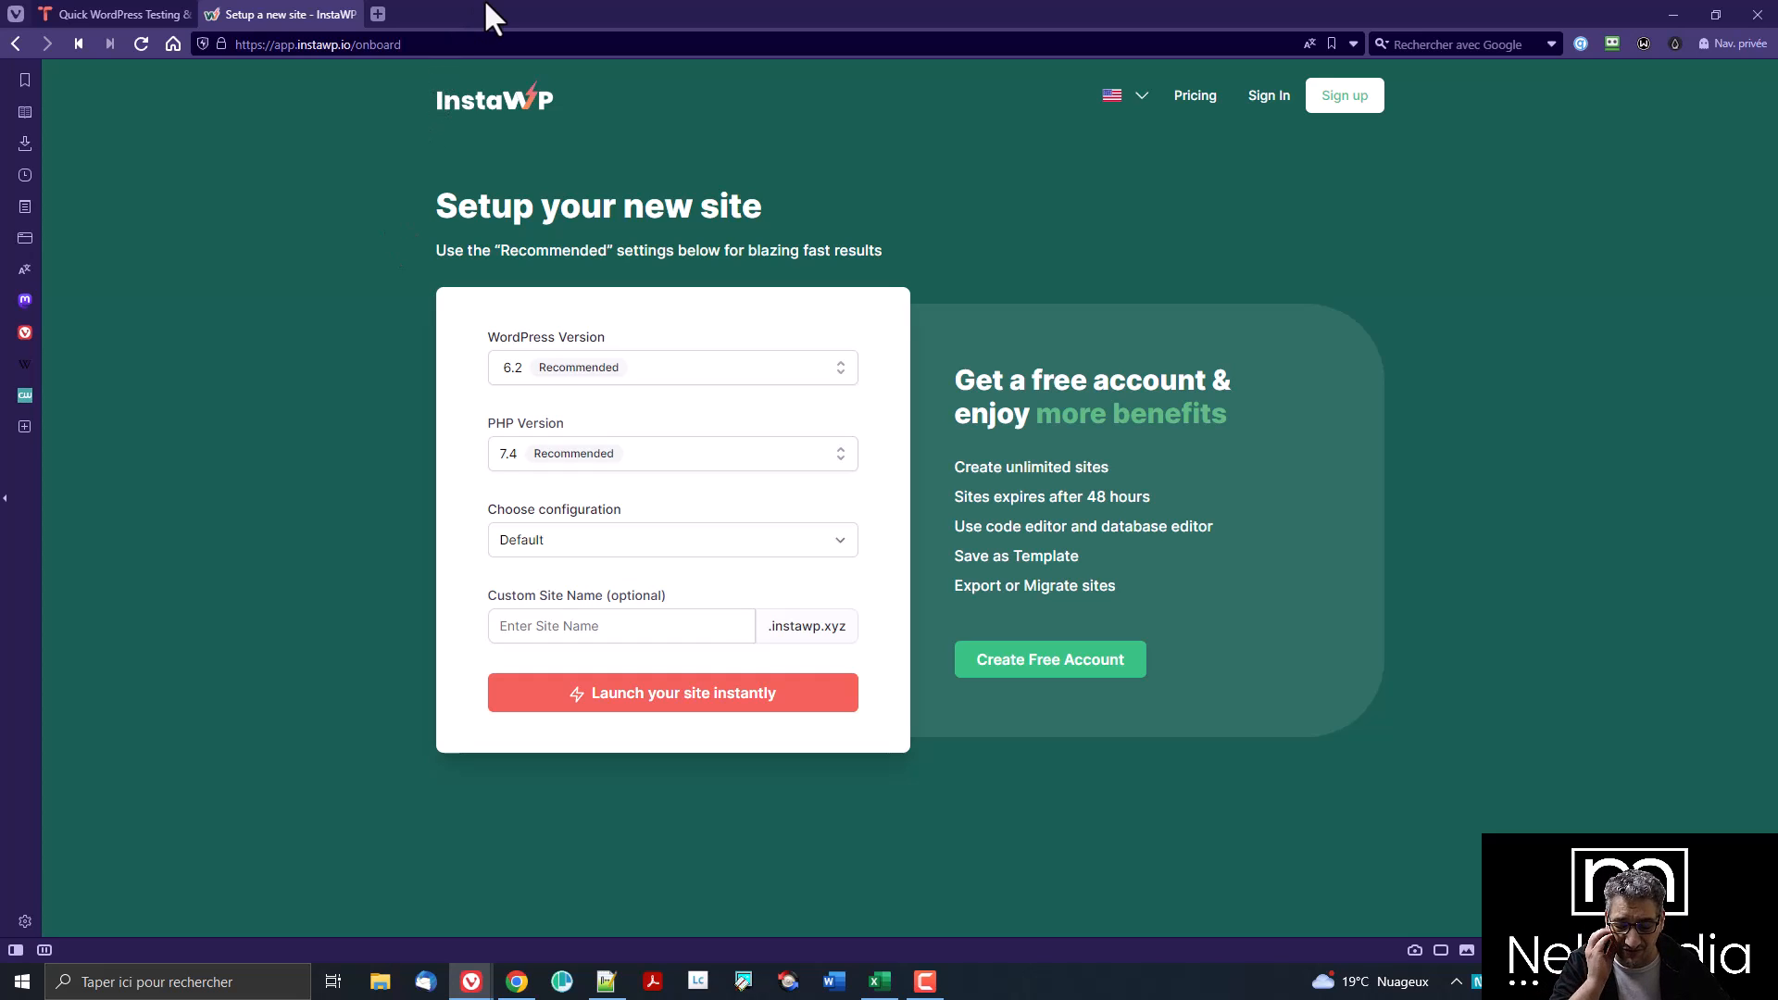
drag(637, 10, 744, 3)
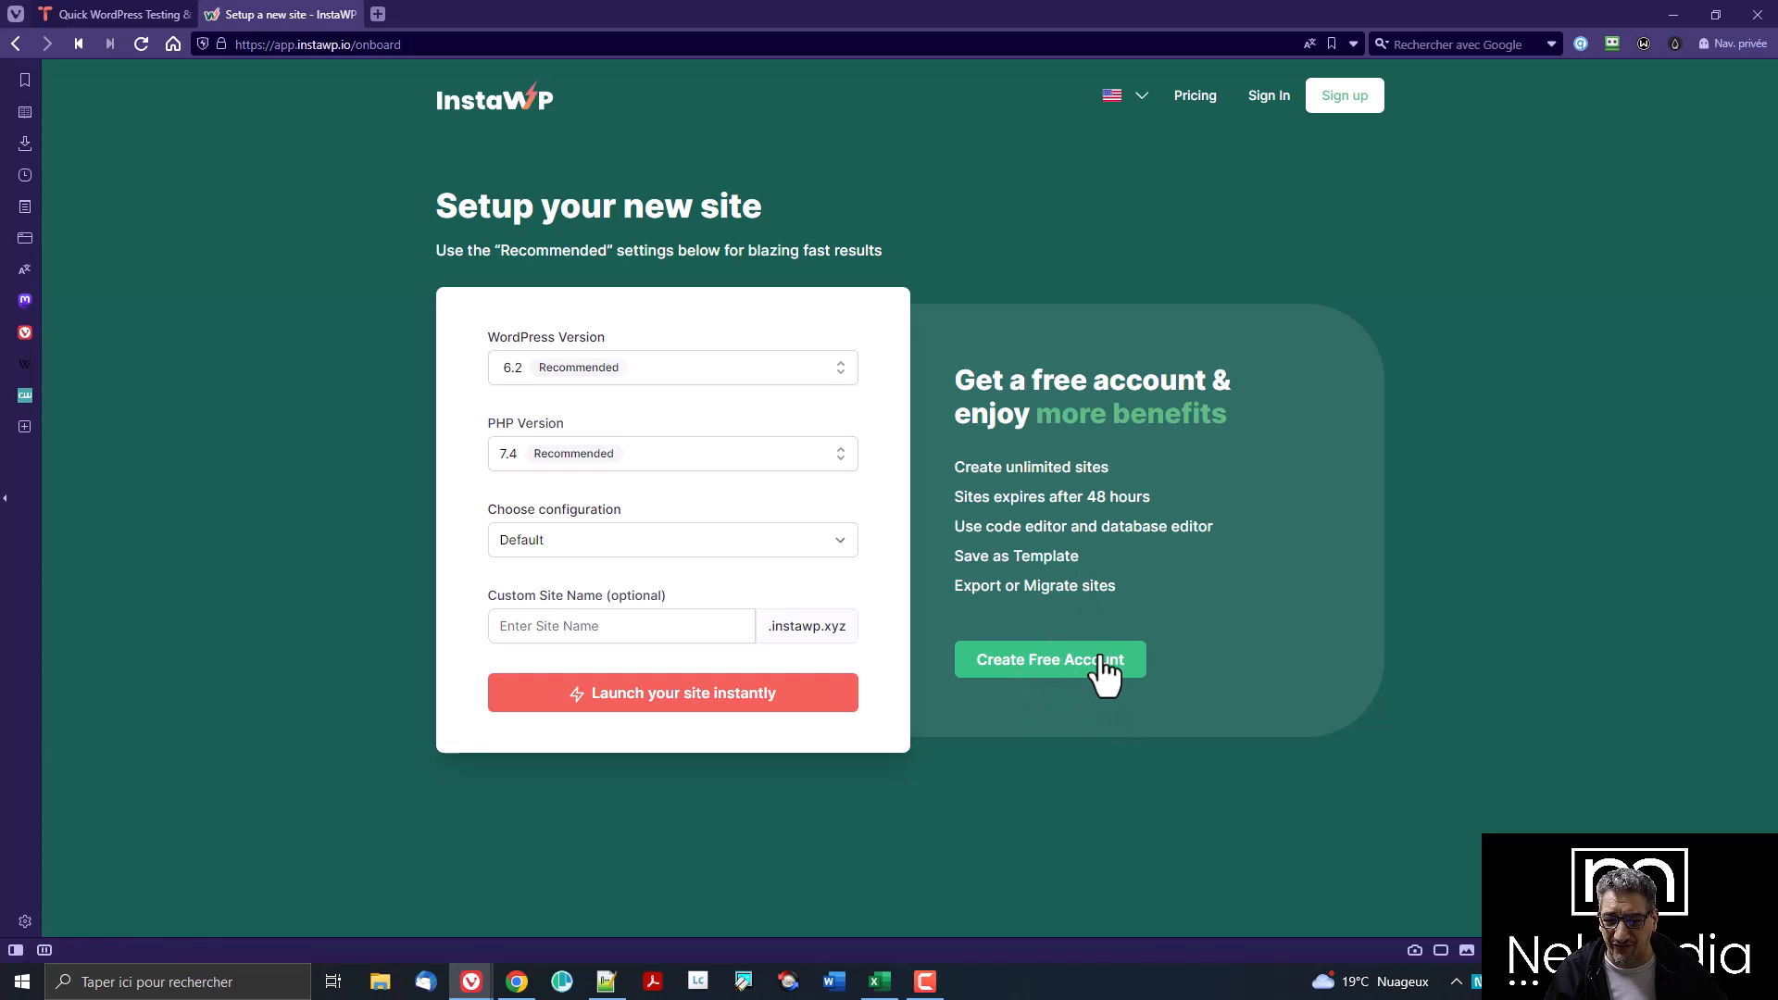
drag(1072, 506, 1178, 508)
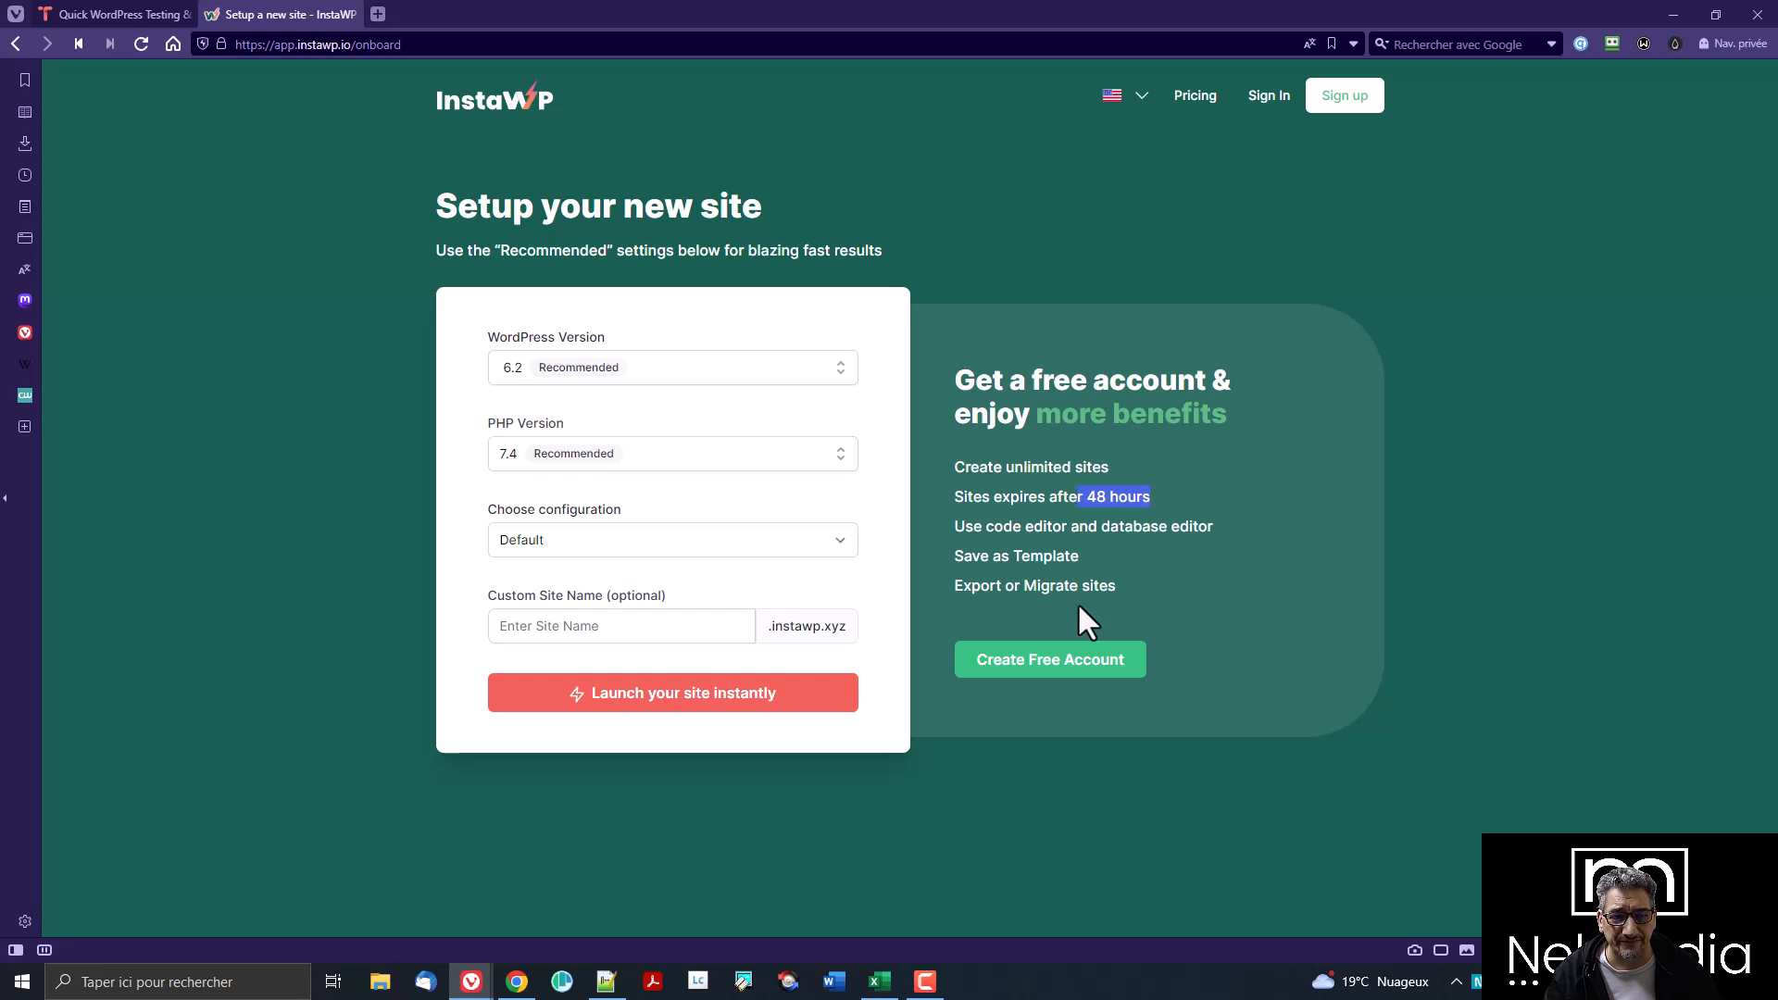
- Switch to the browser window with the logged-in InstaWP dashboard and review the subscription's usage limits
drag(662, 14, 1777, 19)
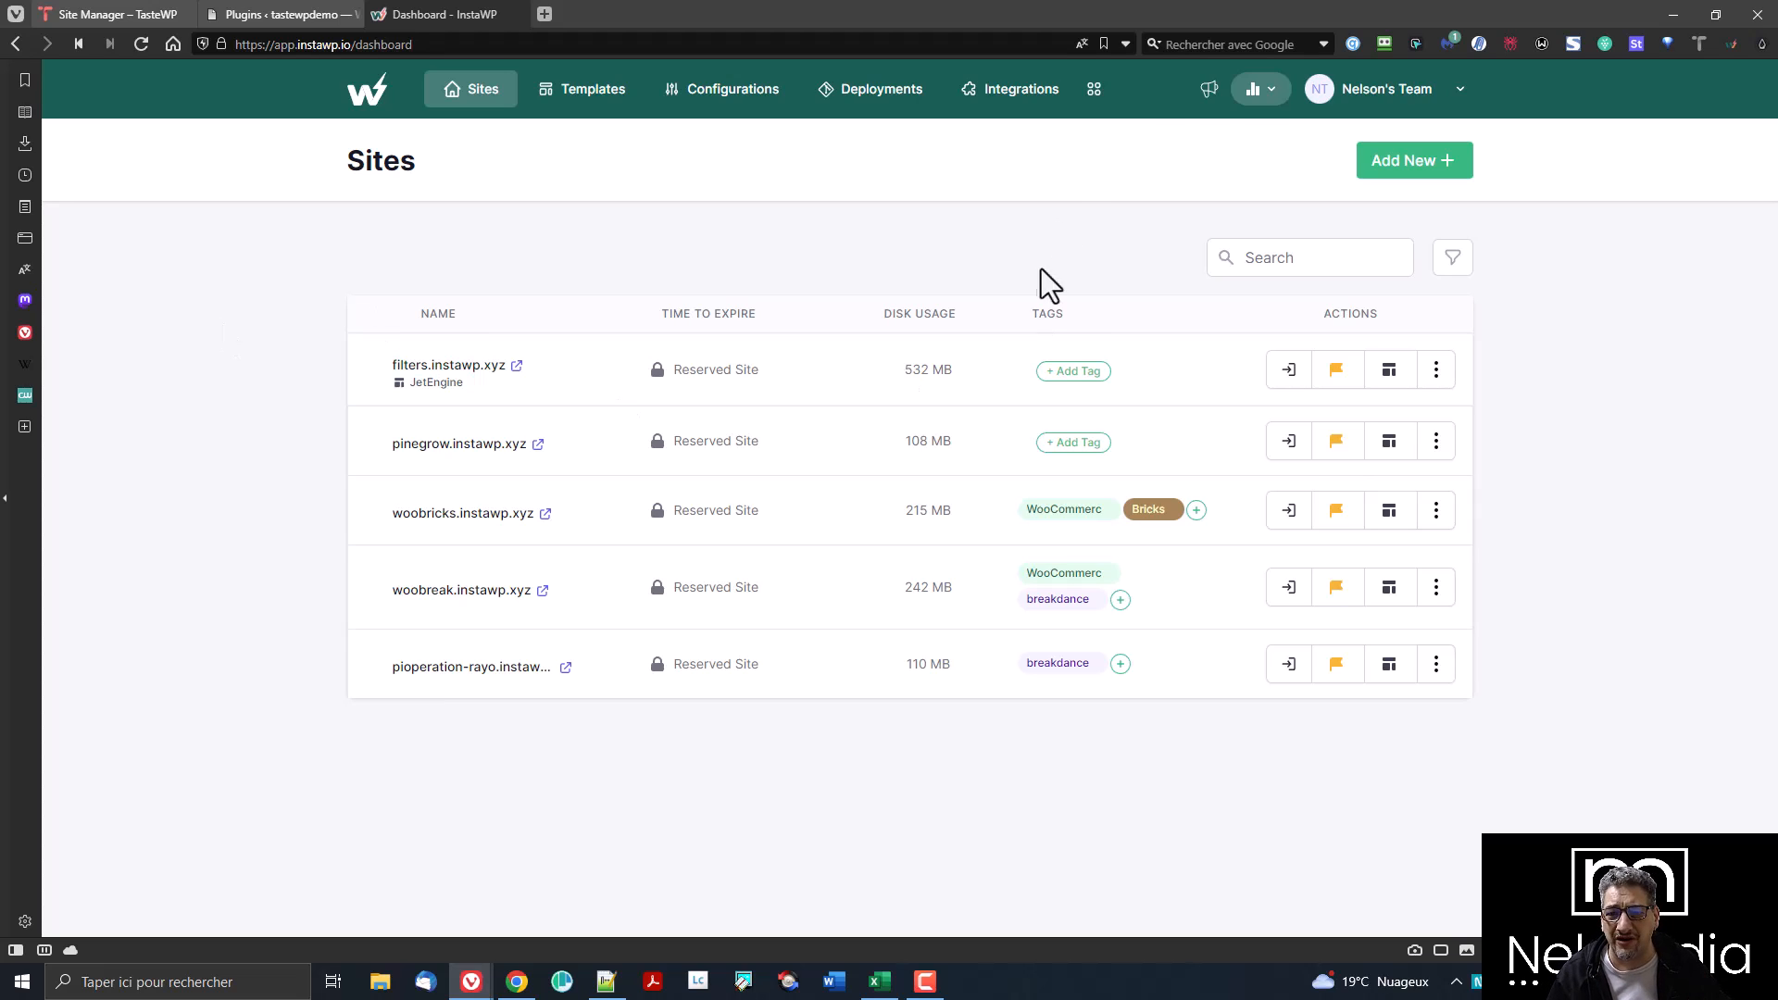
click(1250, 100)
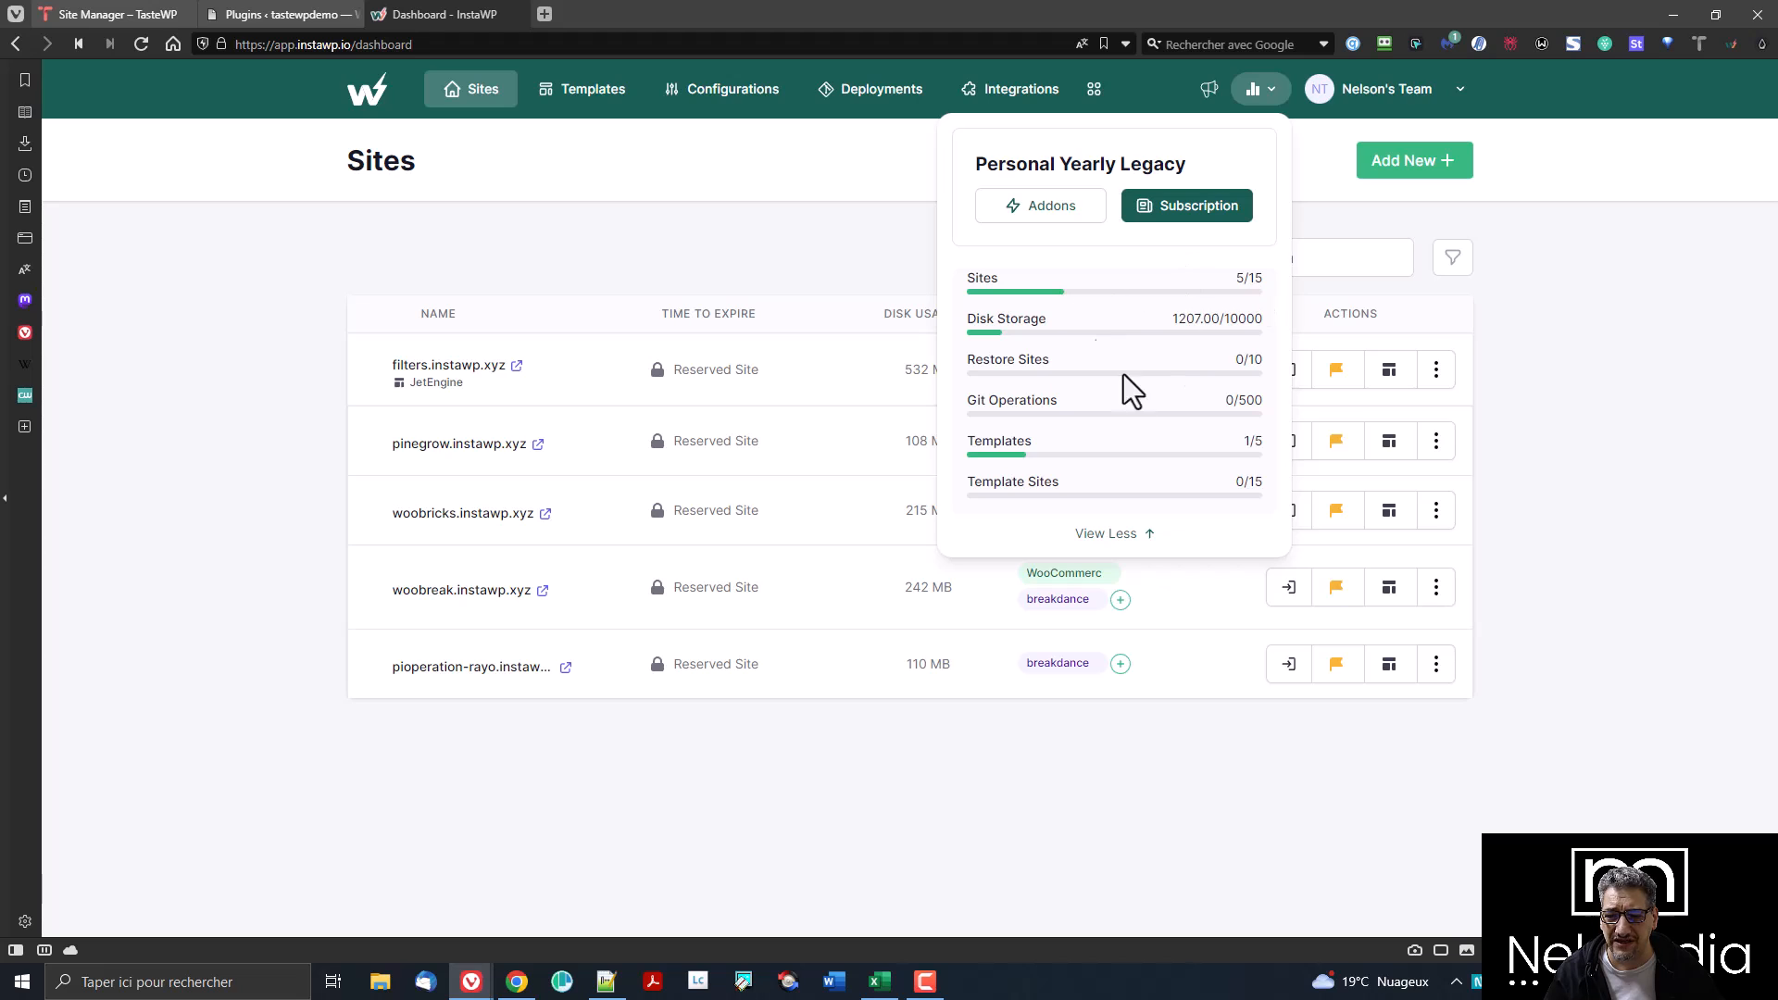
click(780, 269)
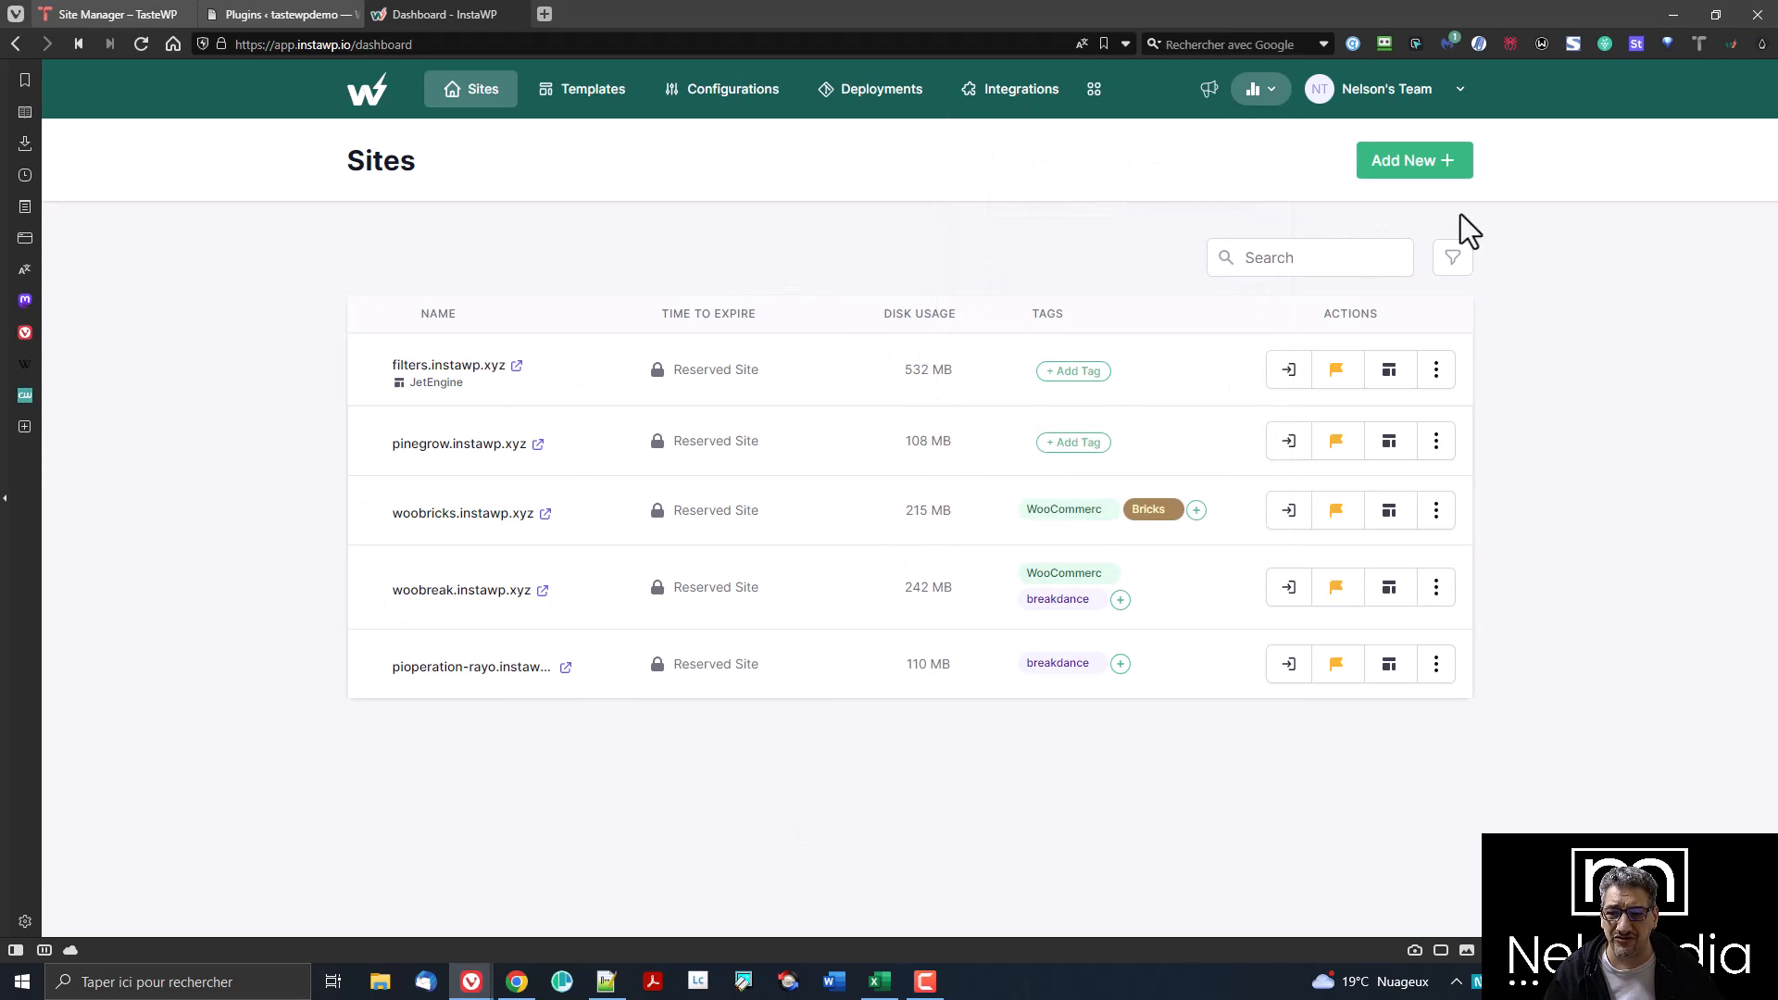
- Create an InstaWP site from scratch with the plain configuration and log in to its WordPress admin
click(1415, 169)
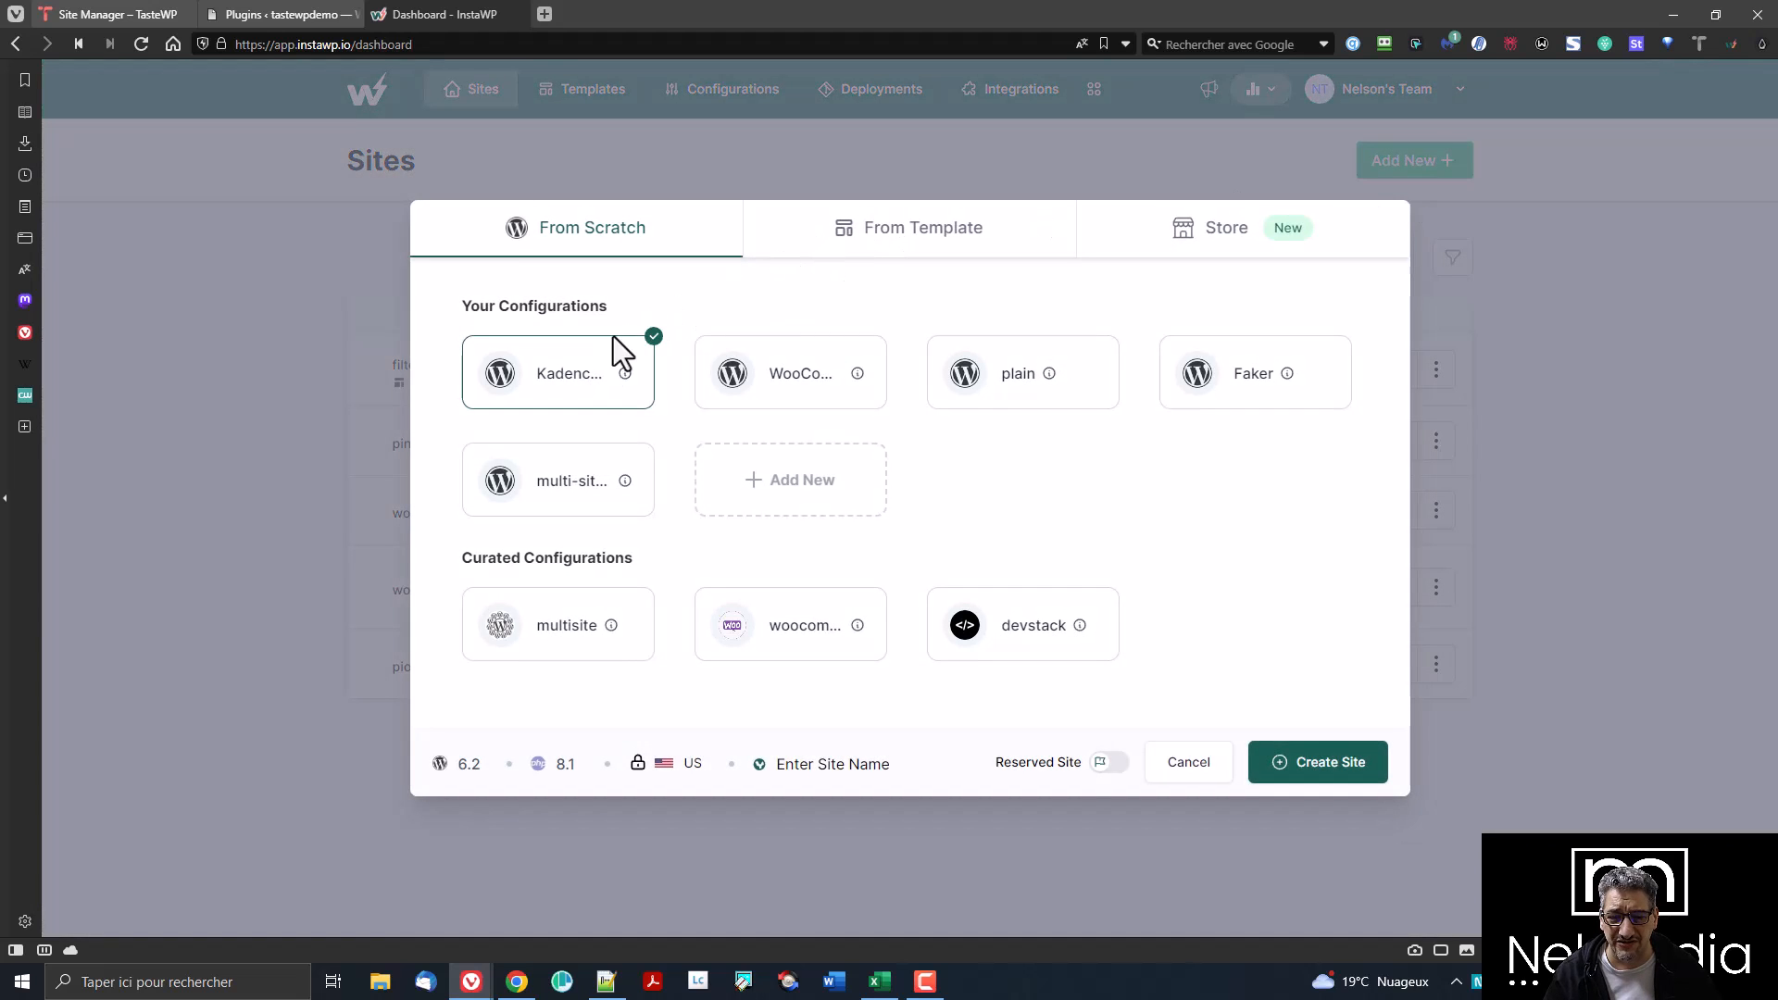
click(1025, 400)
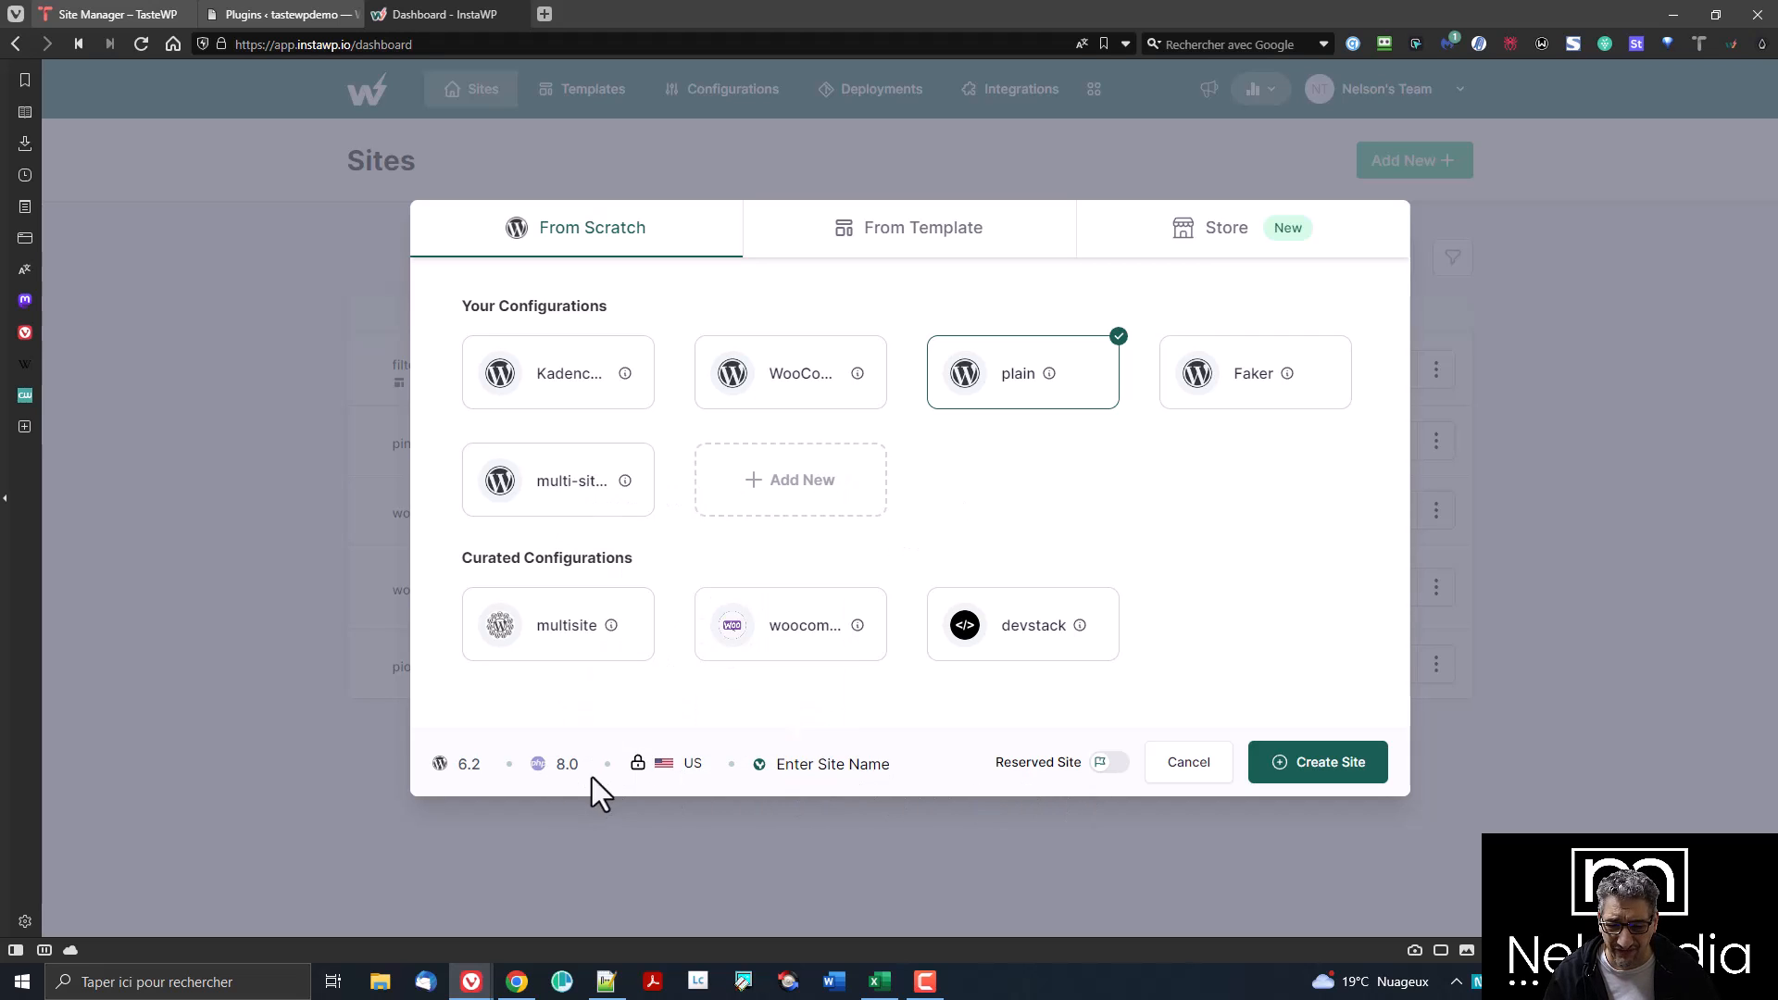
click(1308, 778)
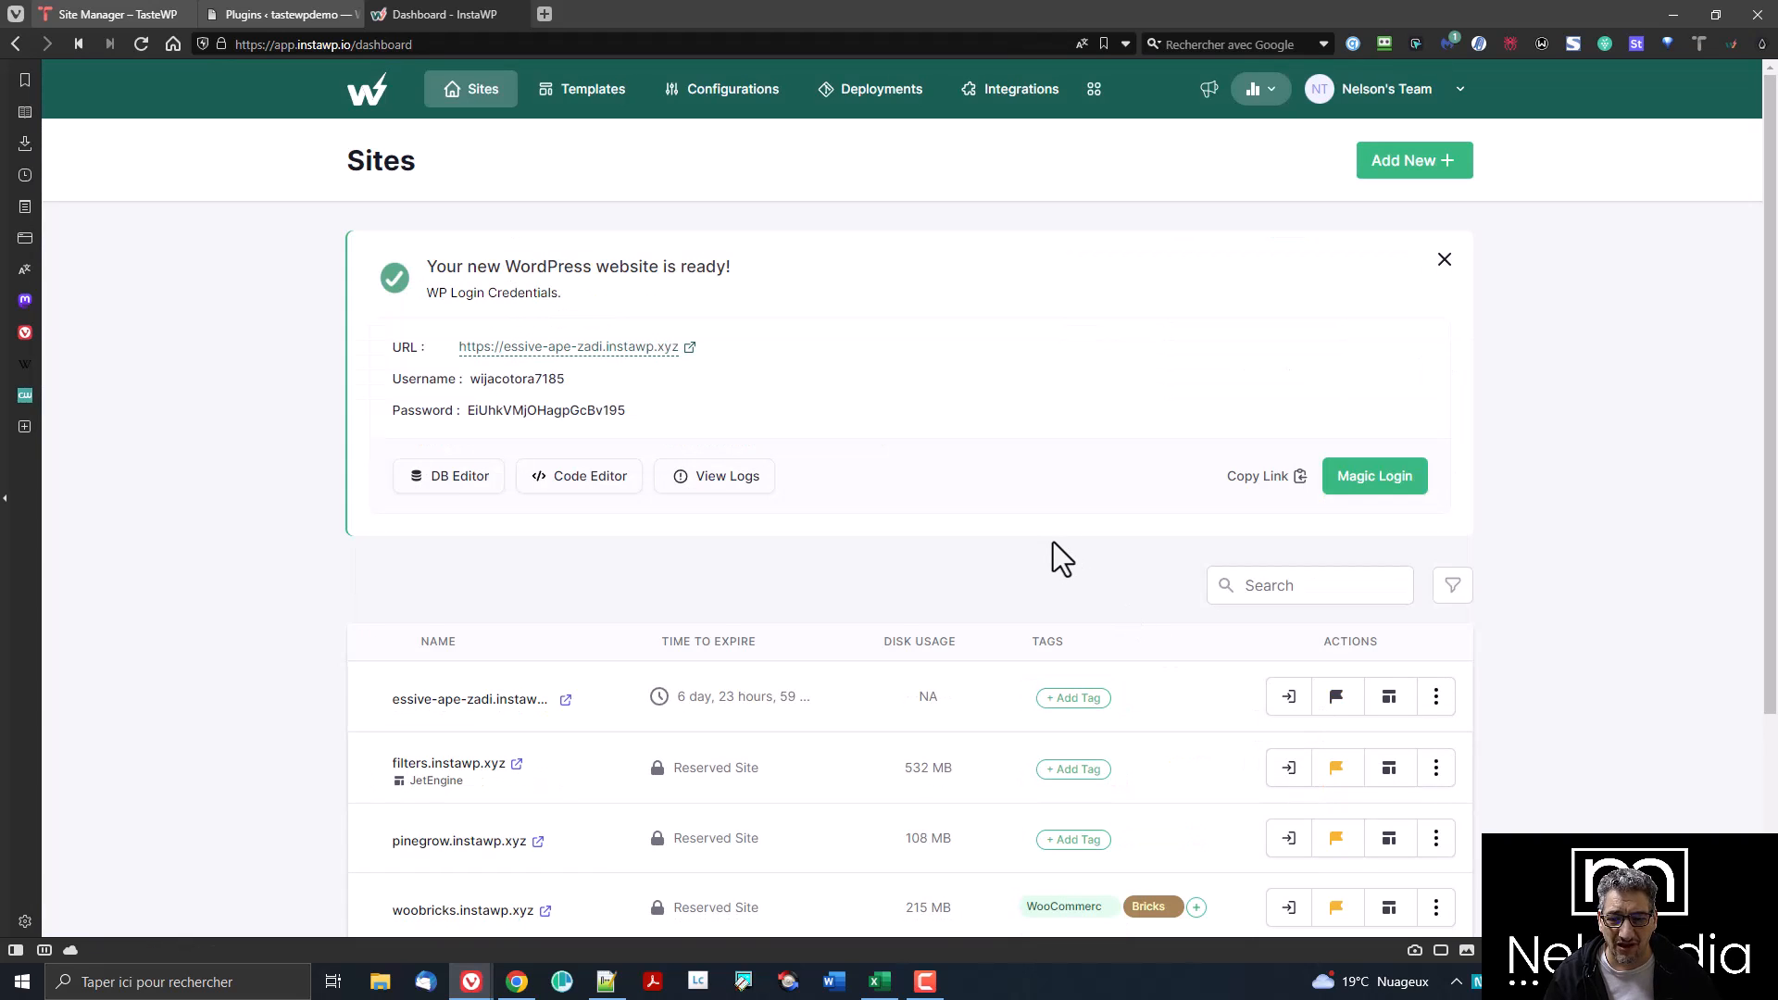
click(1407, 500)
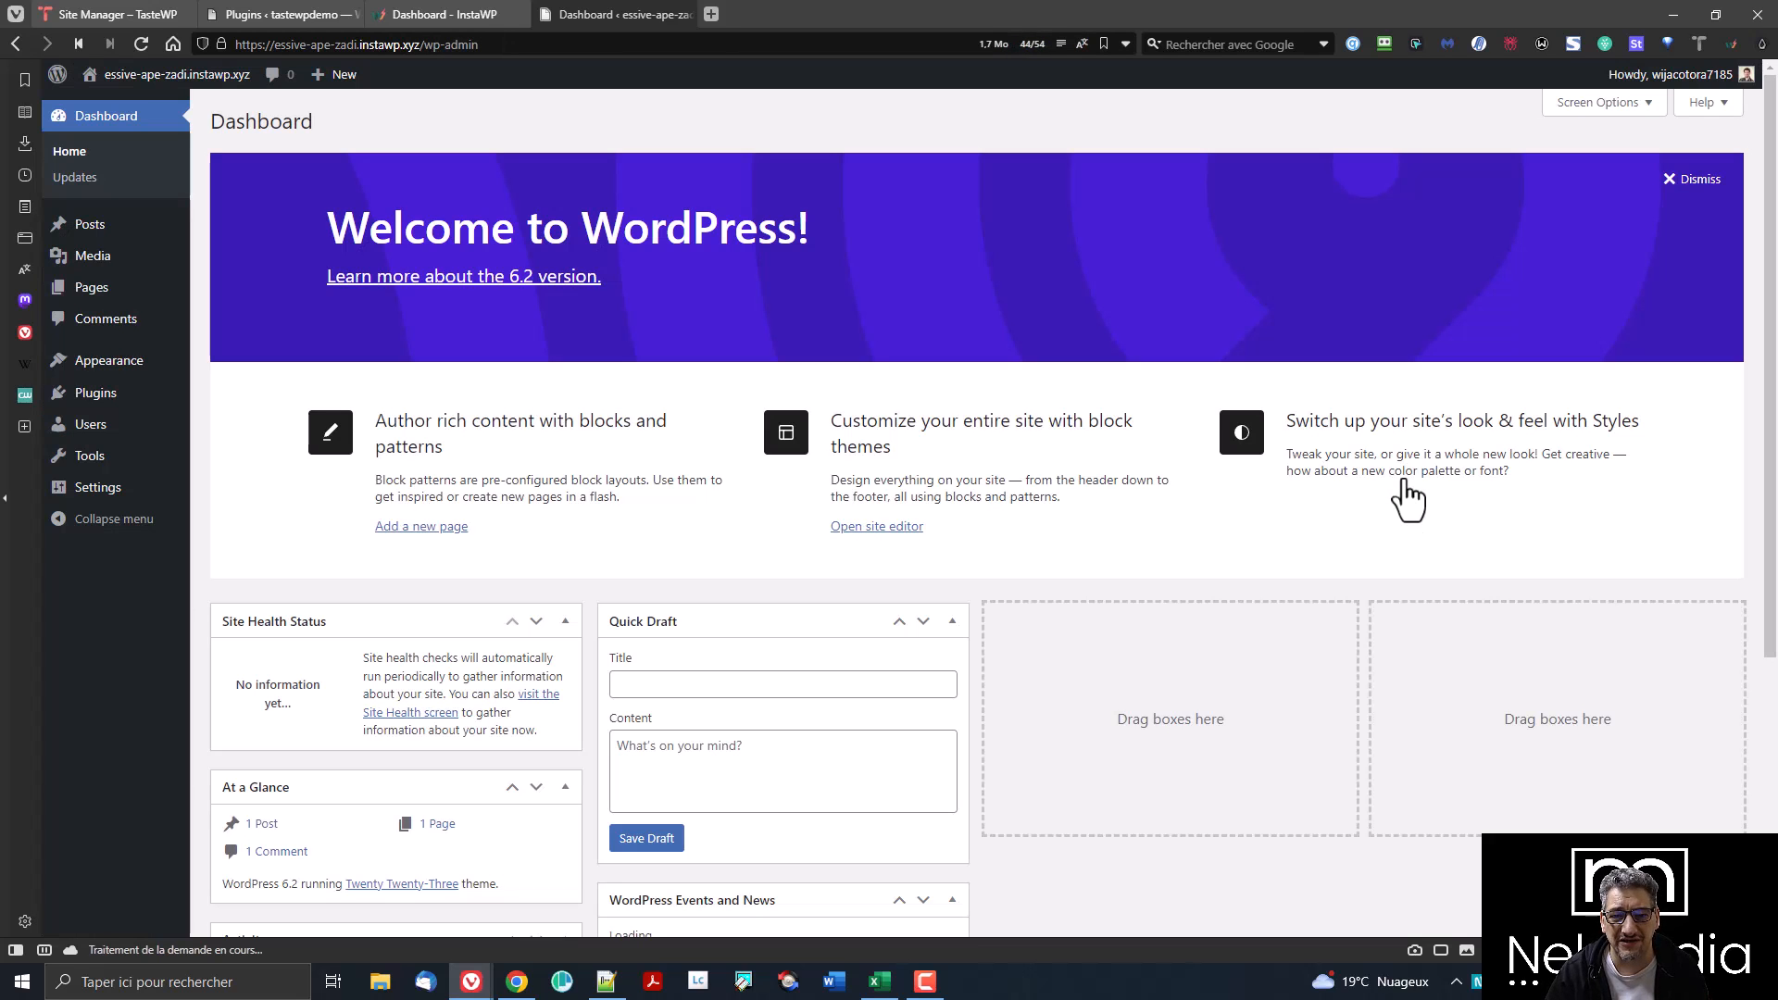
- Dismiss the WordPress welcome panel and compare the clean dashboard with the tastewpdemo site's installed plugins
click(1692, 179)
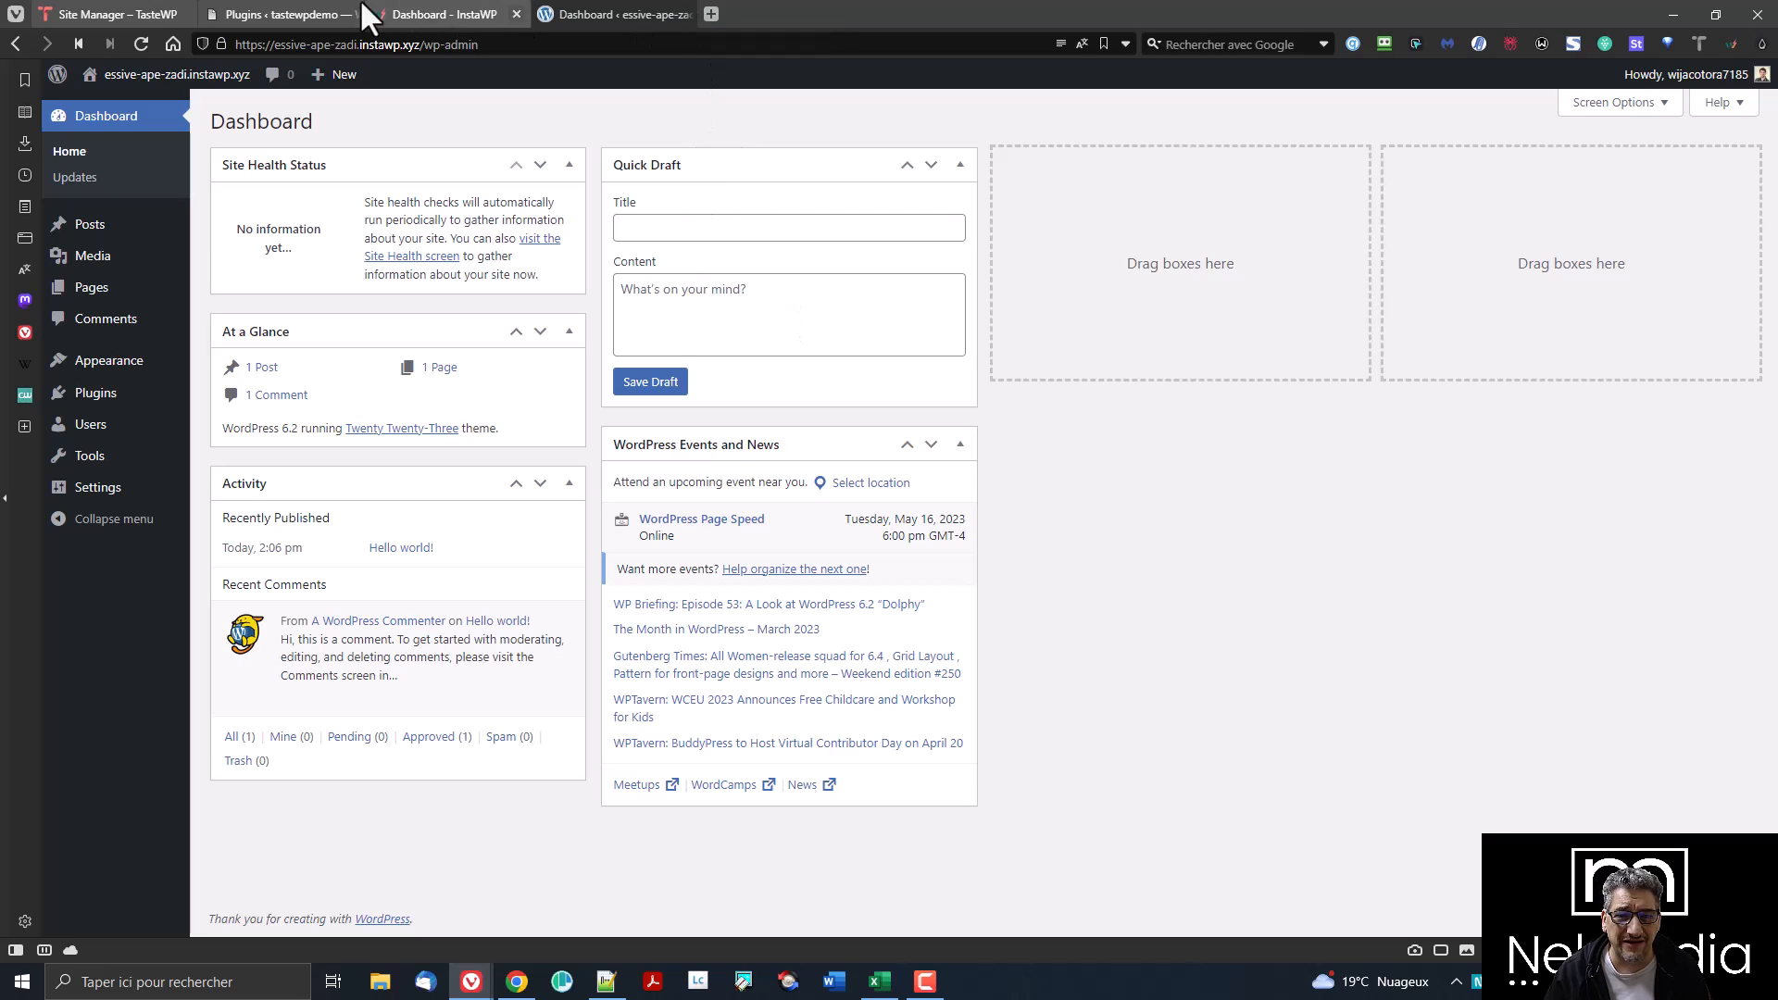
click(240, 13)
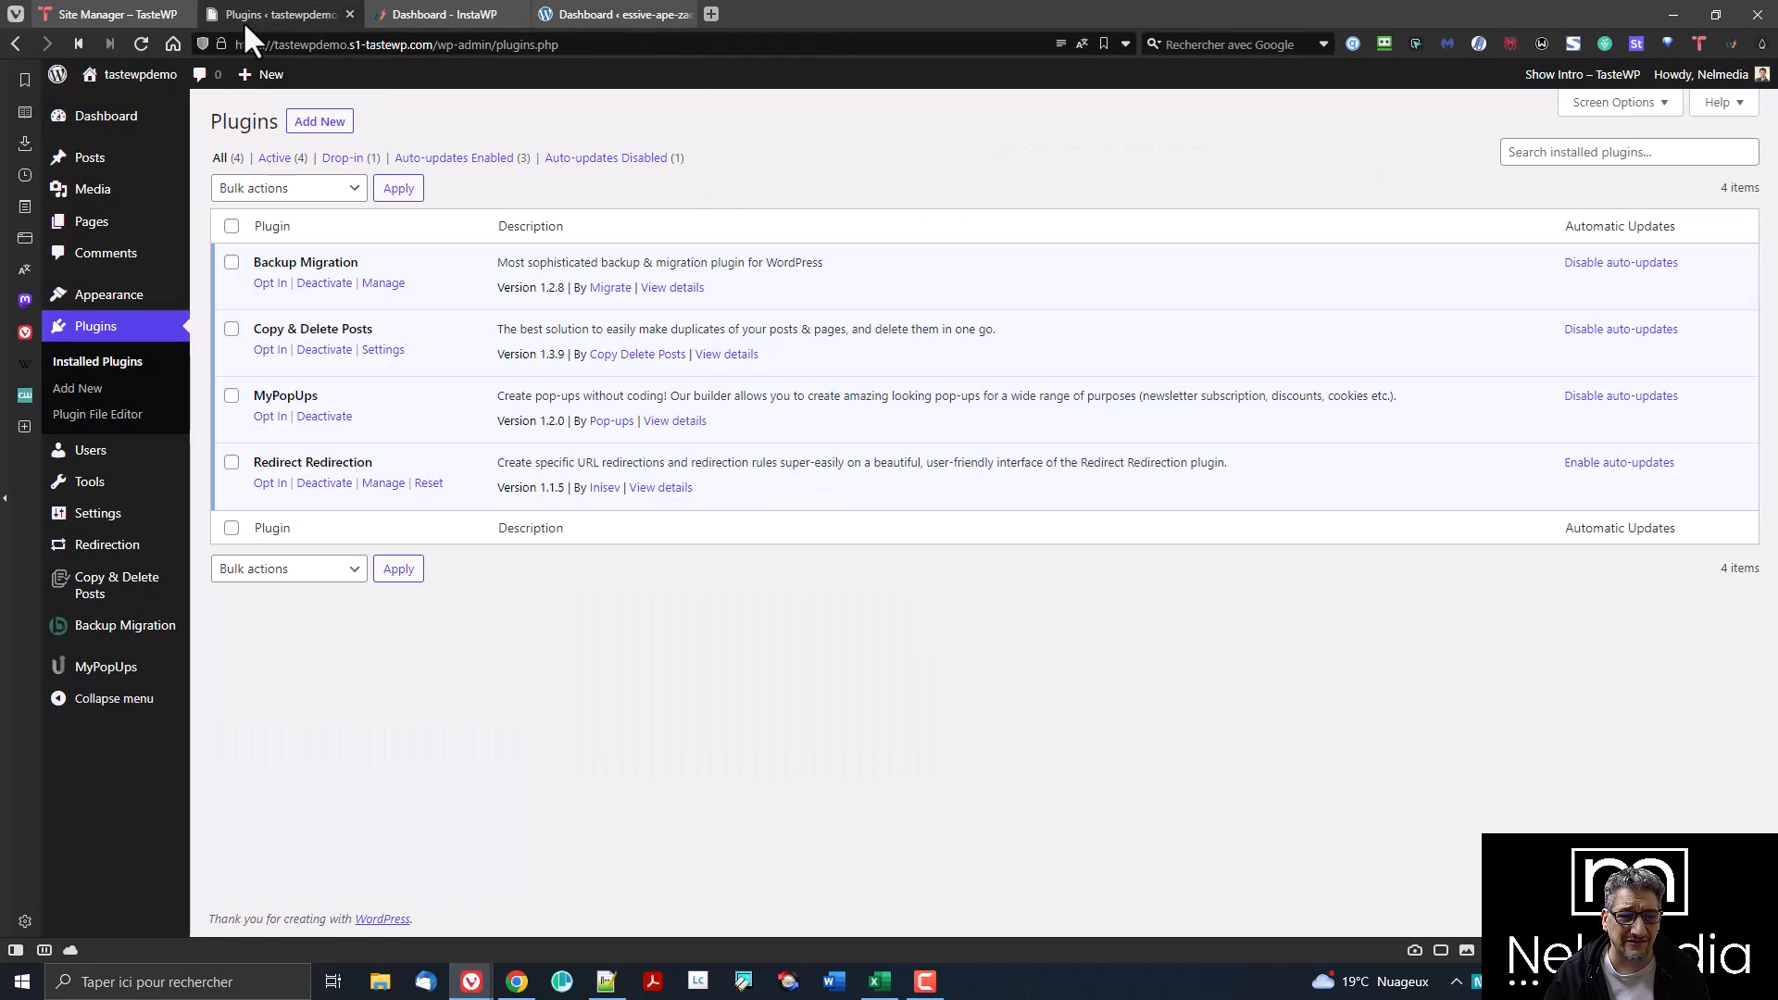
click(642, 11)
- Open wordpress.org/plugins/admin-site-enhancements/ in a new tab
click(721, 9)
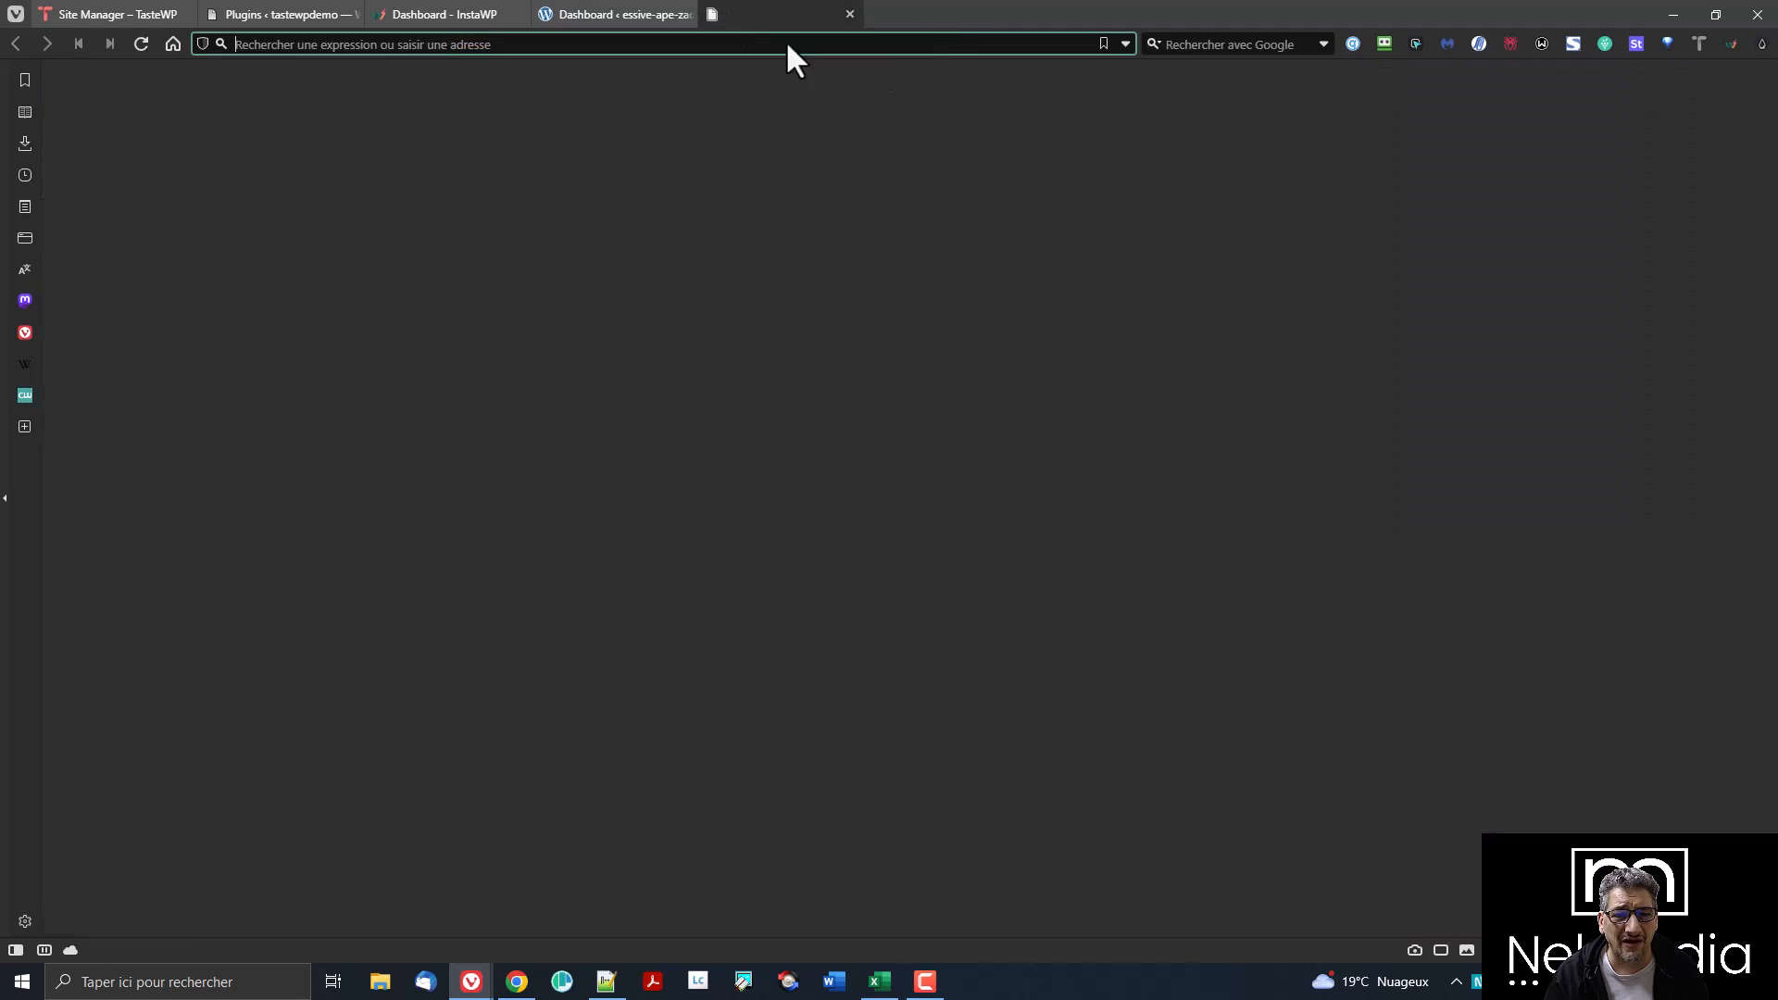
text(wp)
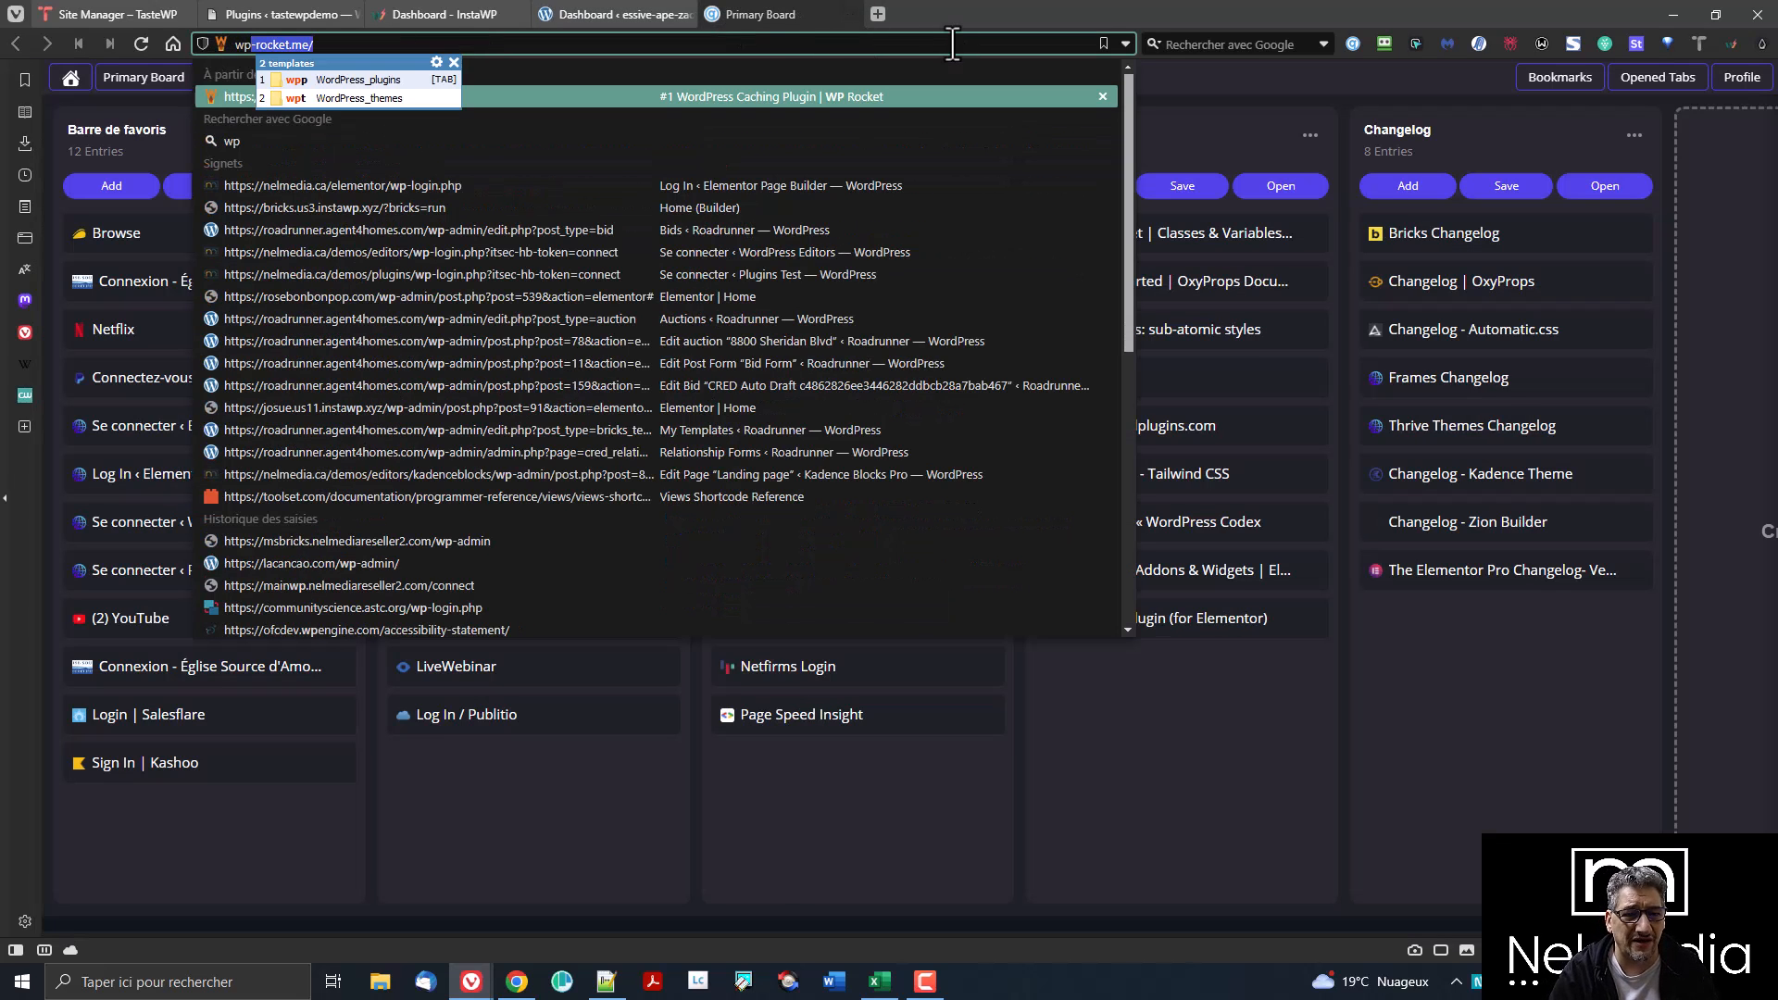
key(Escape)
text(https://wordpress.org/plugins/admin-site-enhancements/)
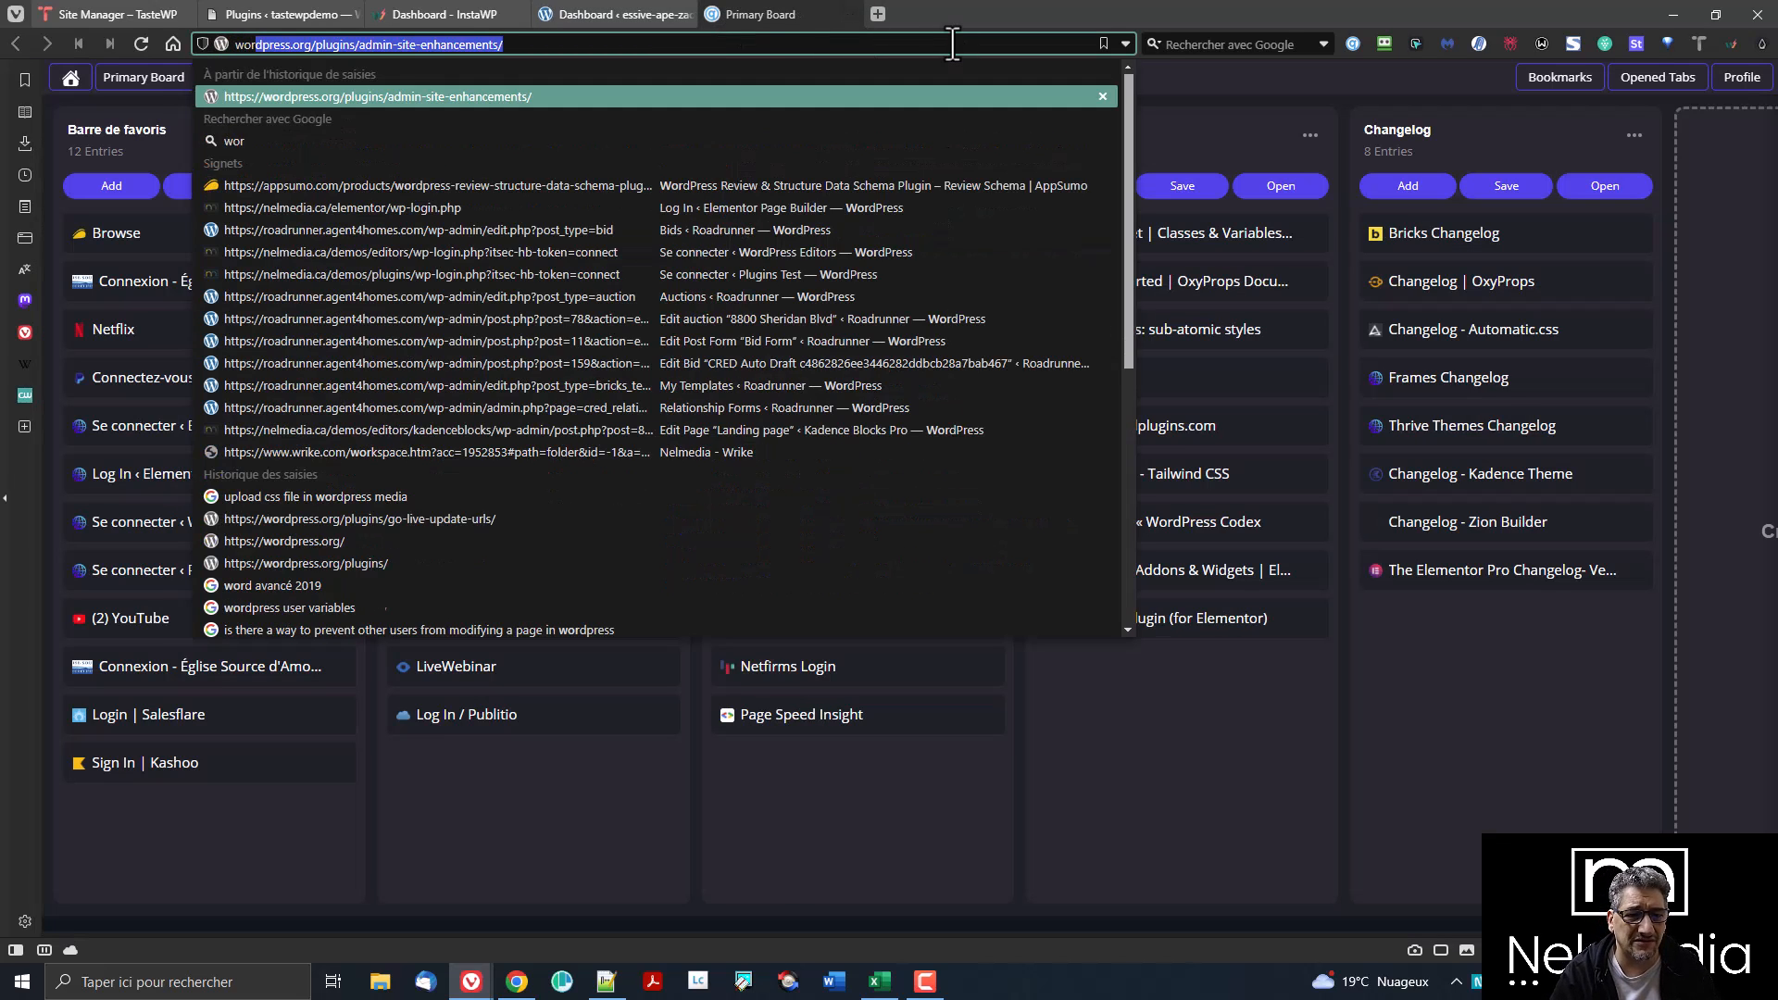
key(Return)
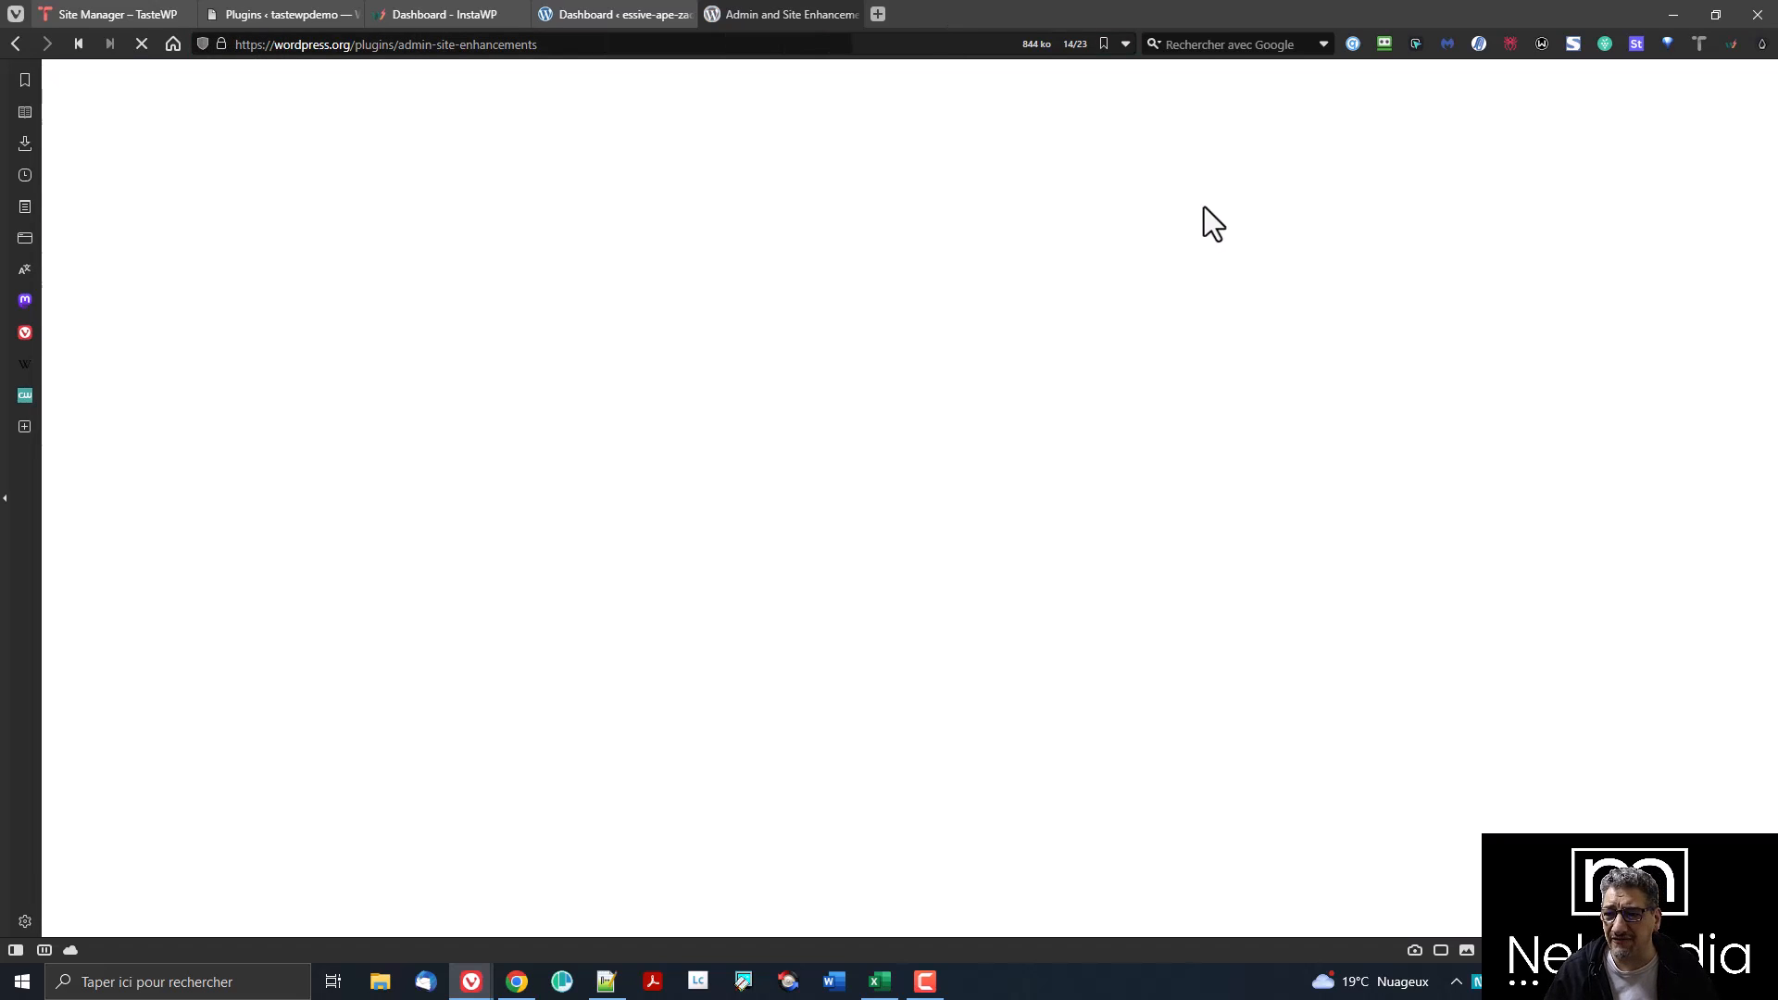
- Identify the InstaWP Launcher extension, open the InstaWP dashboard with it, close that dashboard and return to the plugin page
right_click(1730, 45)
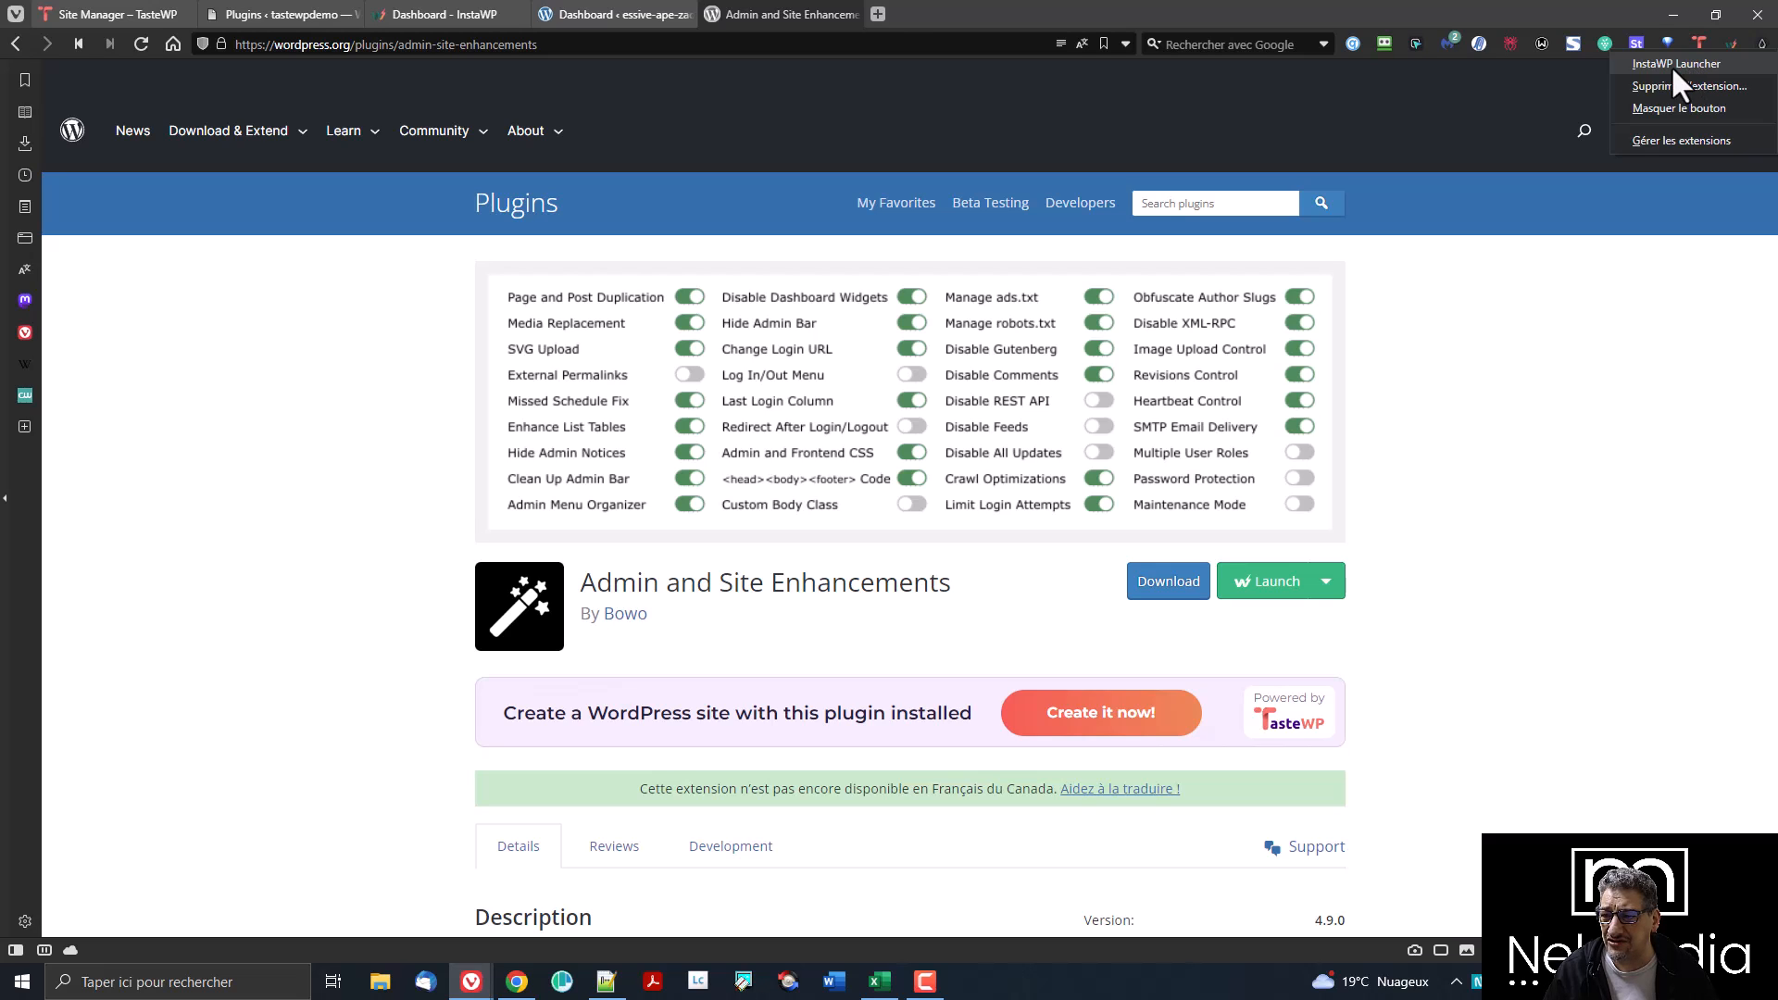
click(877, 14)
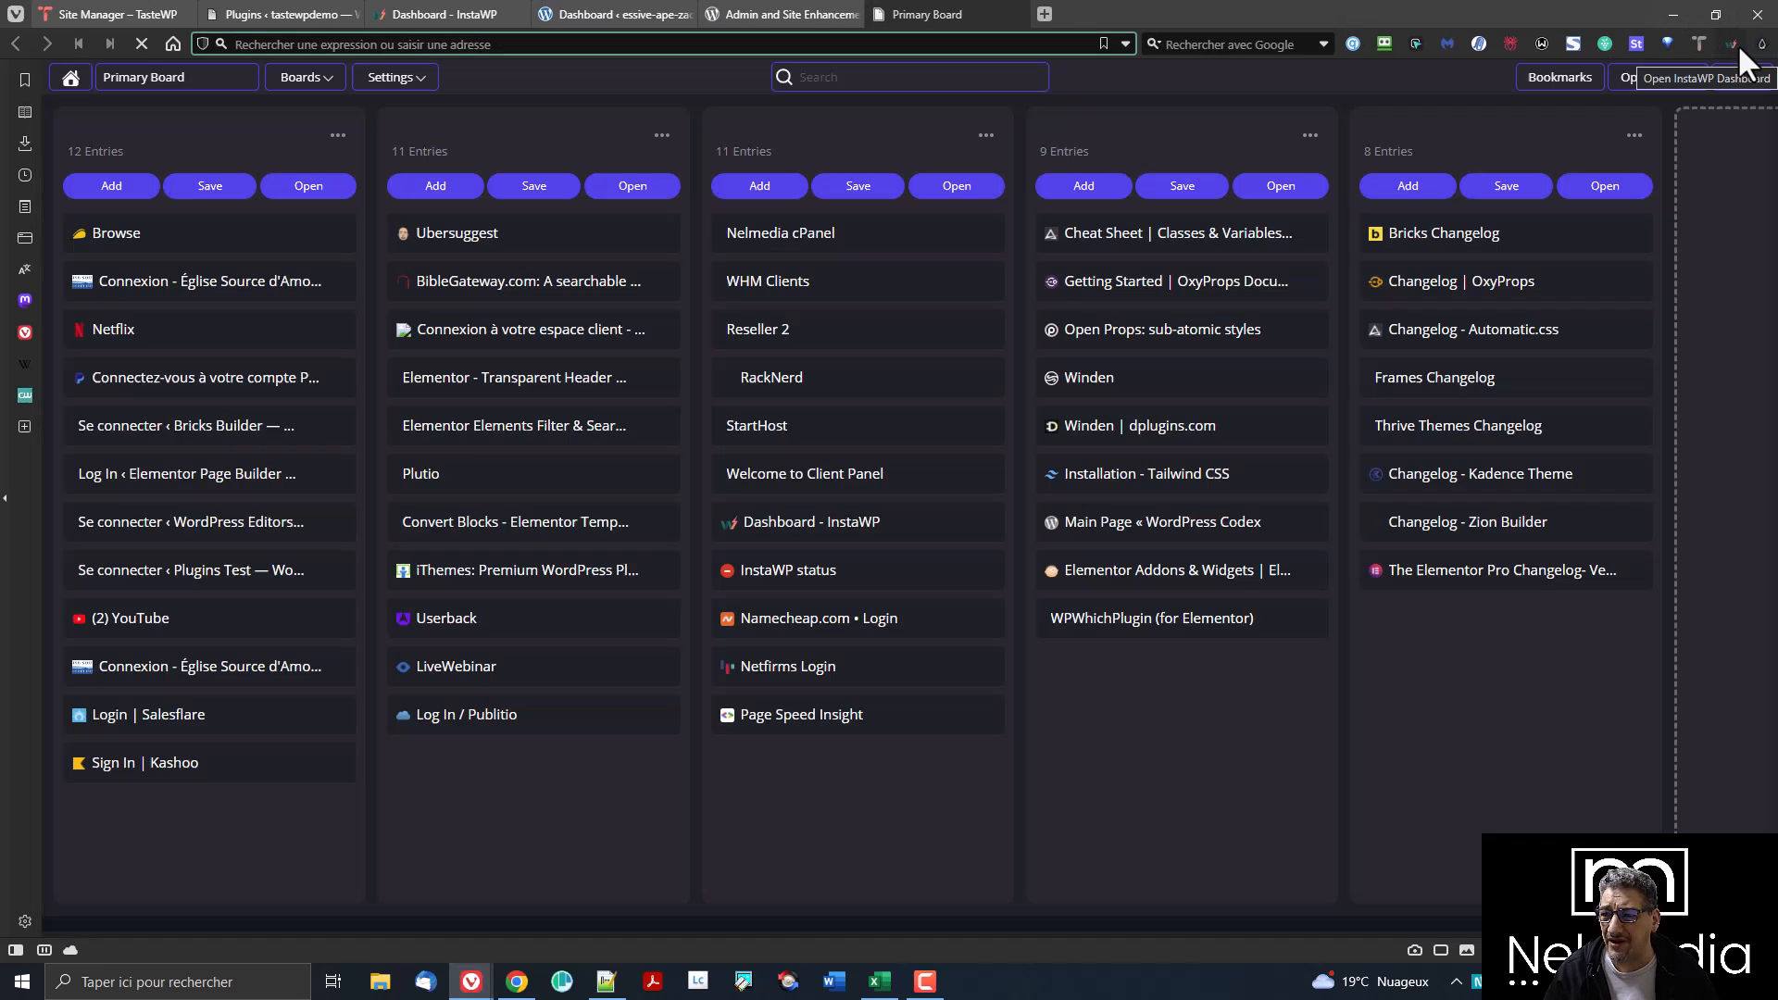
right_click(1732, 46)
click(1716, 65)
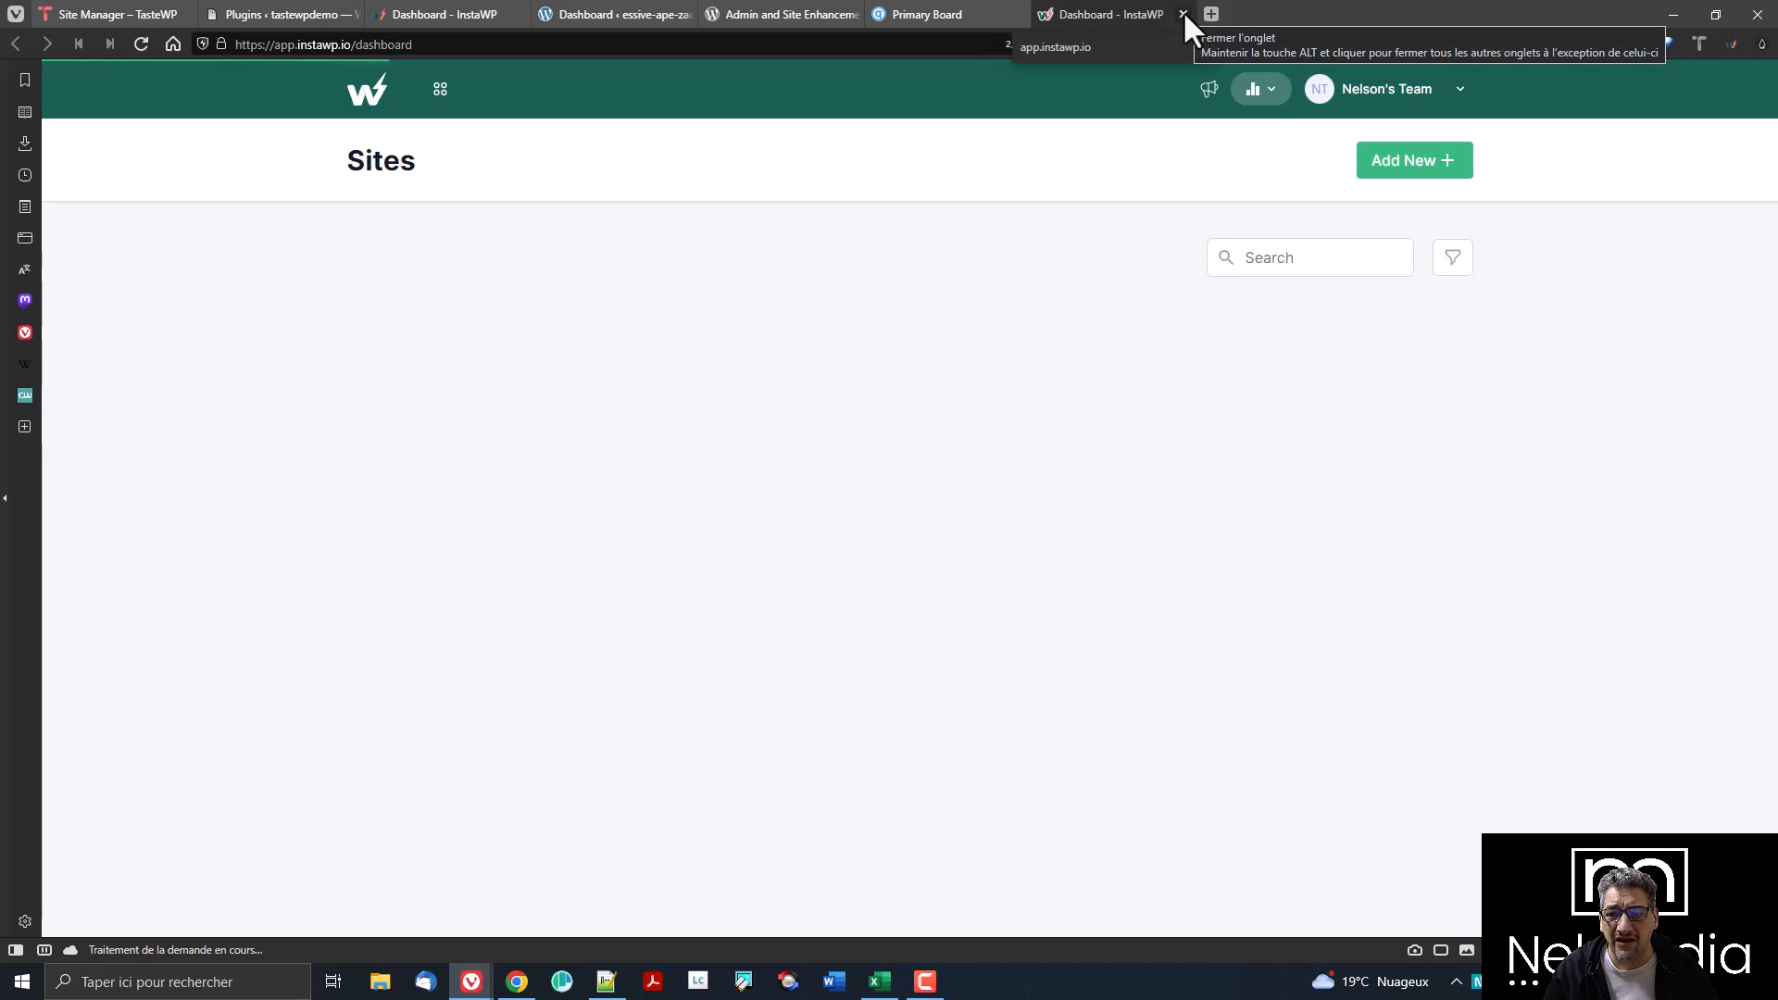
click(1182, 14)
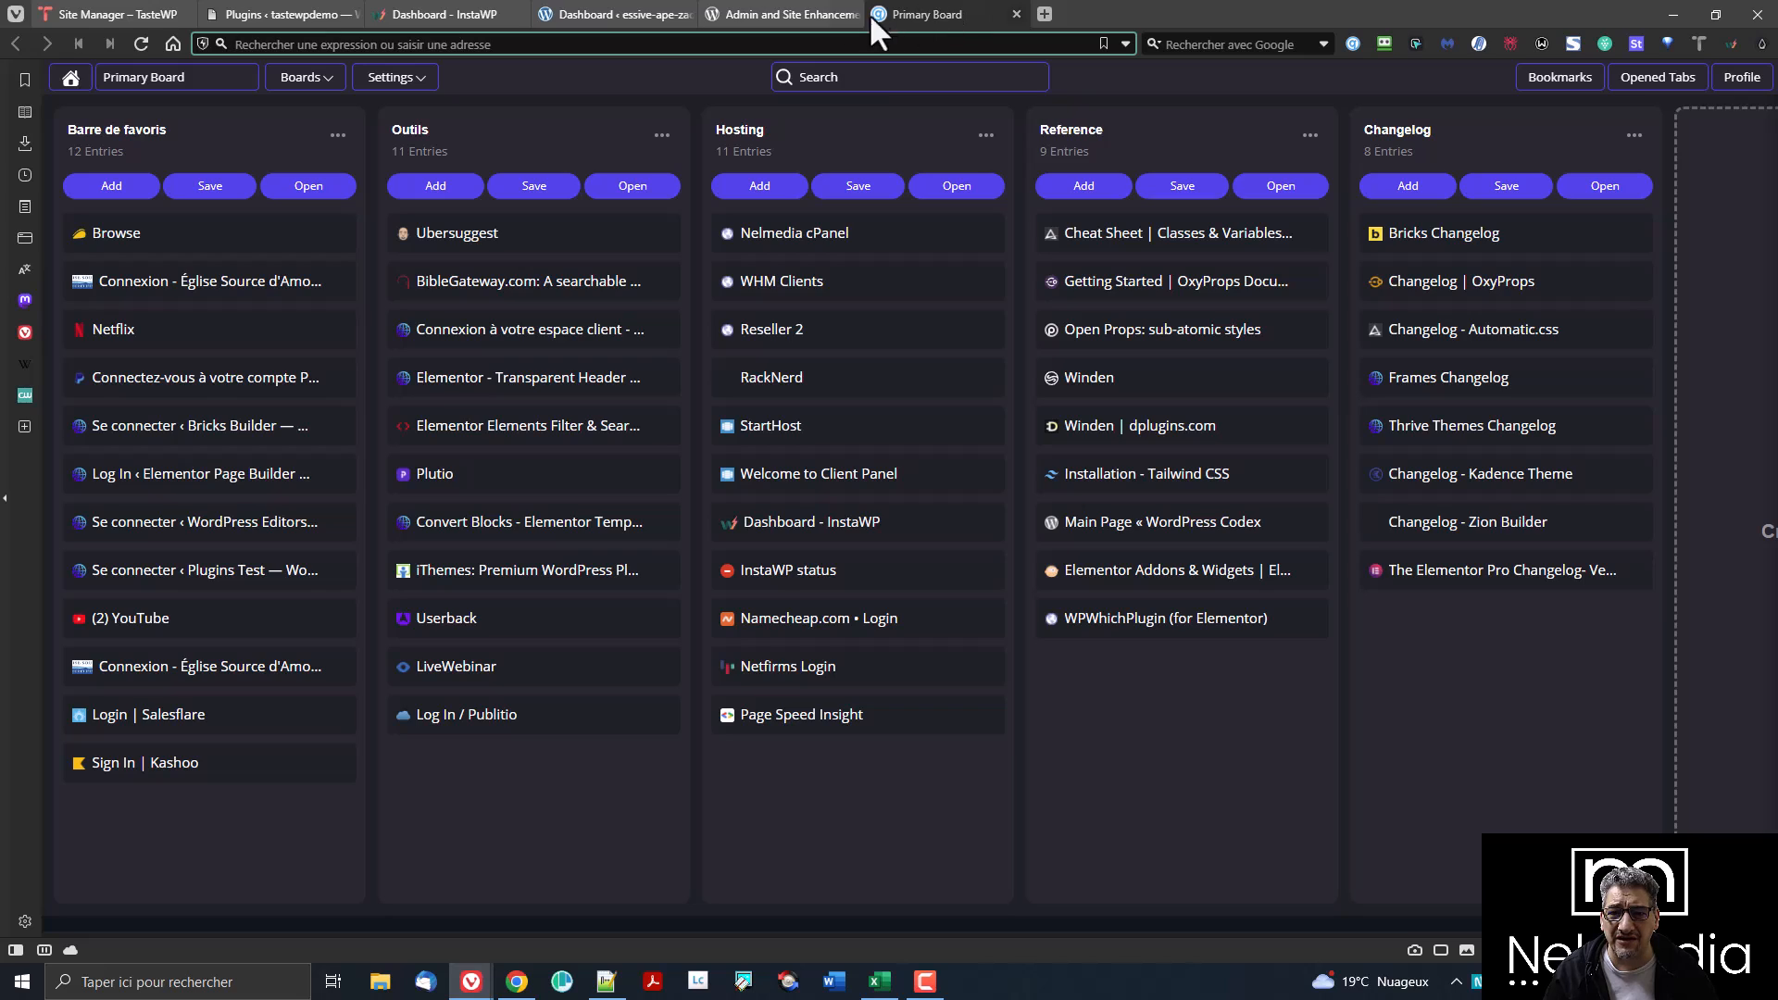
click(775, 11)
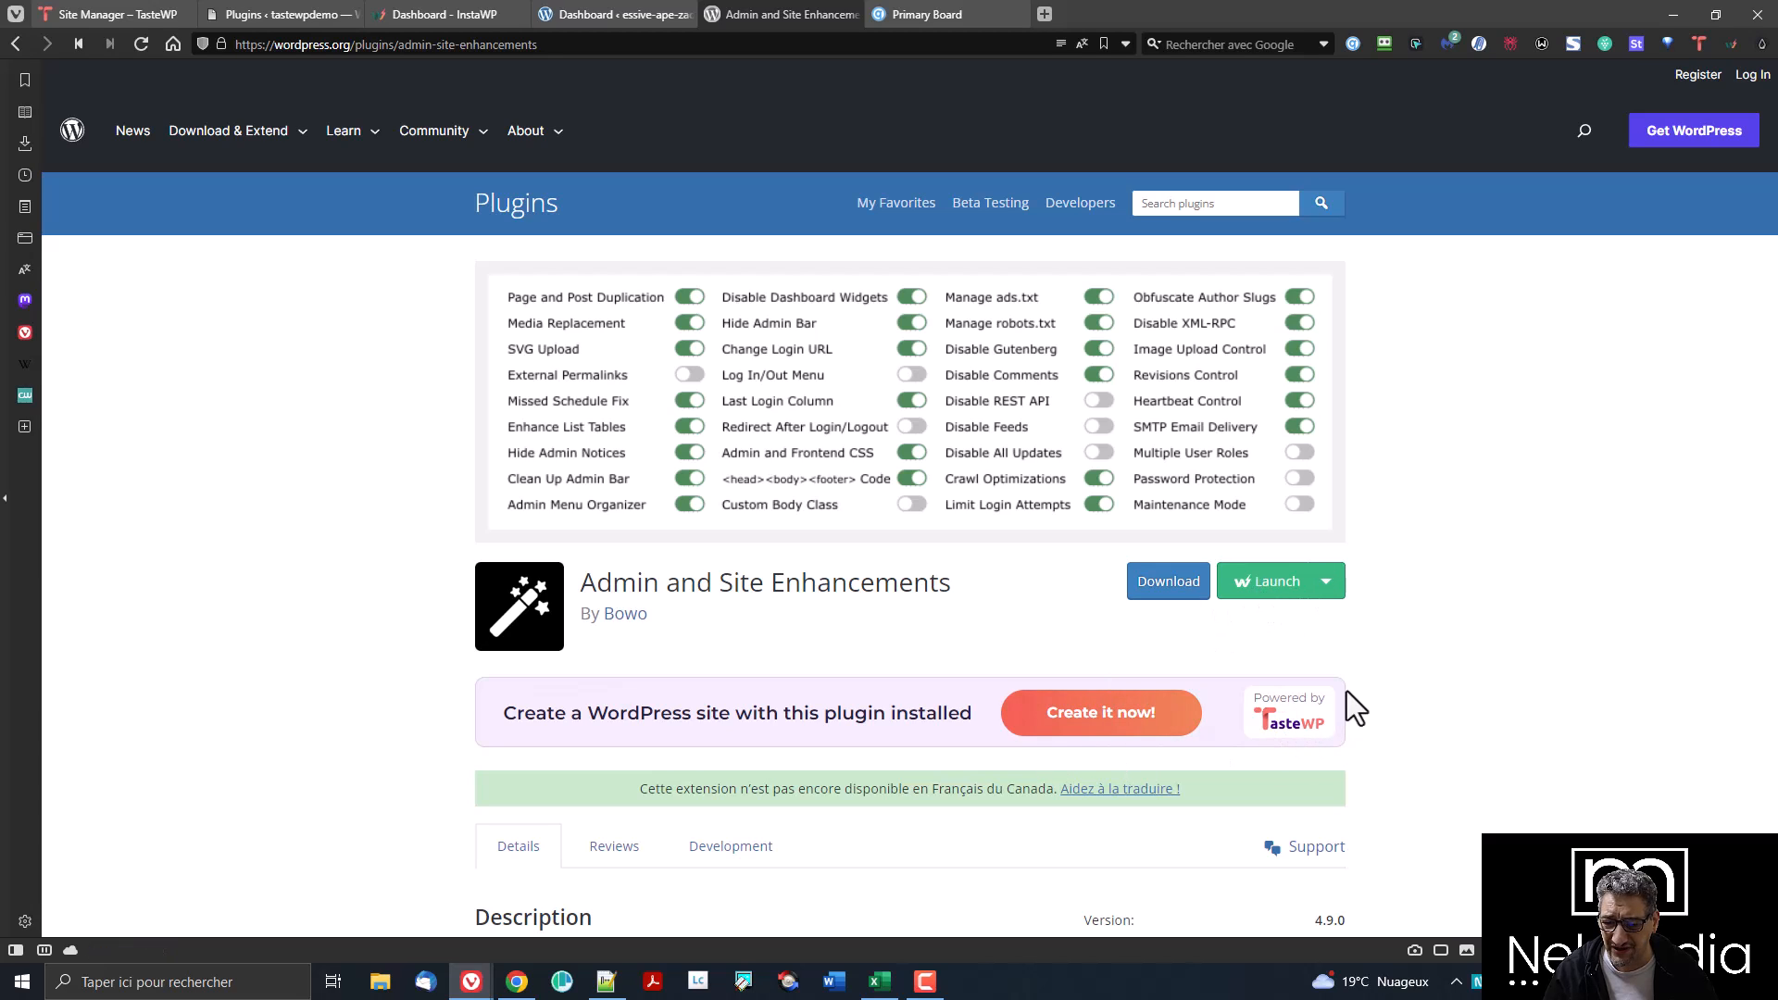
- Launch an InstaWP site with Admin and Site Enhancements installed from the plugin page and log in to its admin
click(1286, 583)
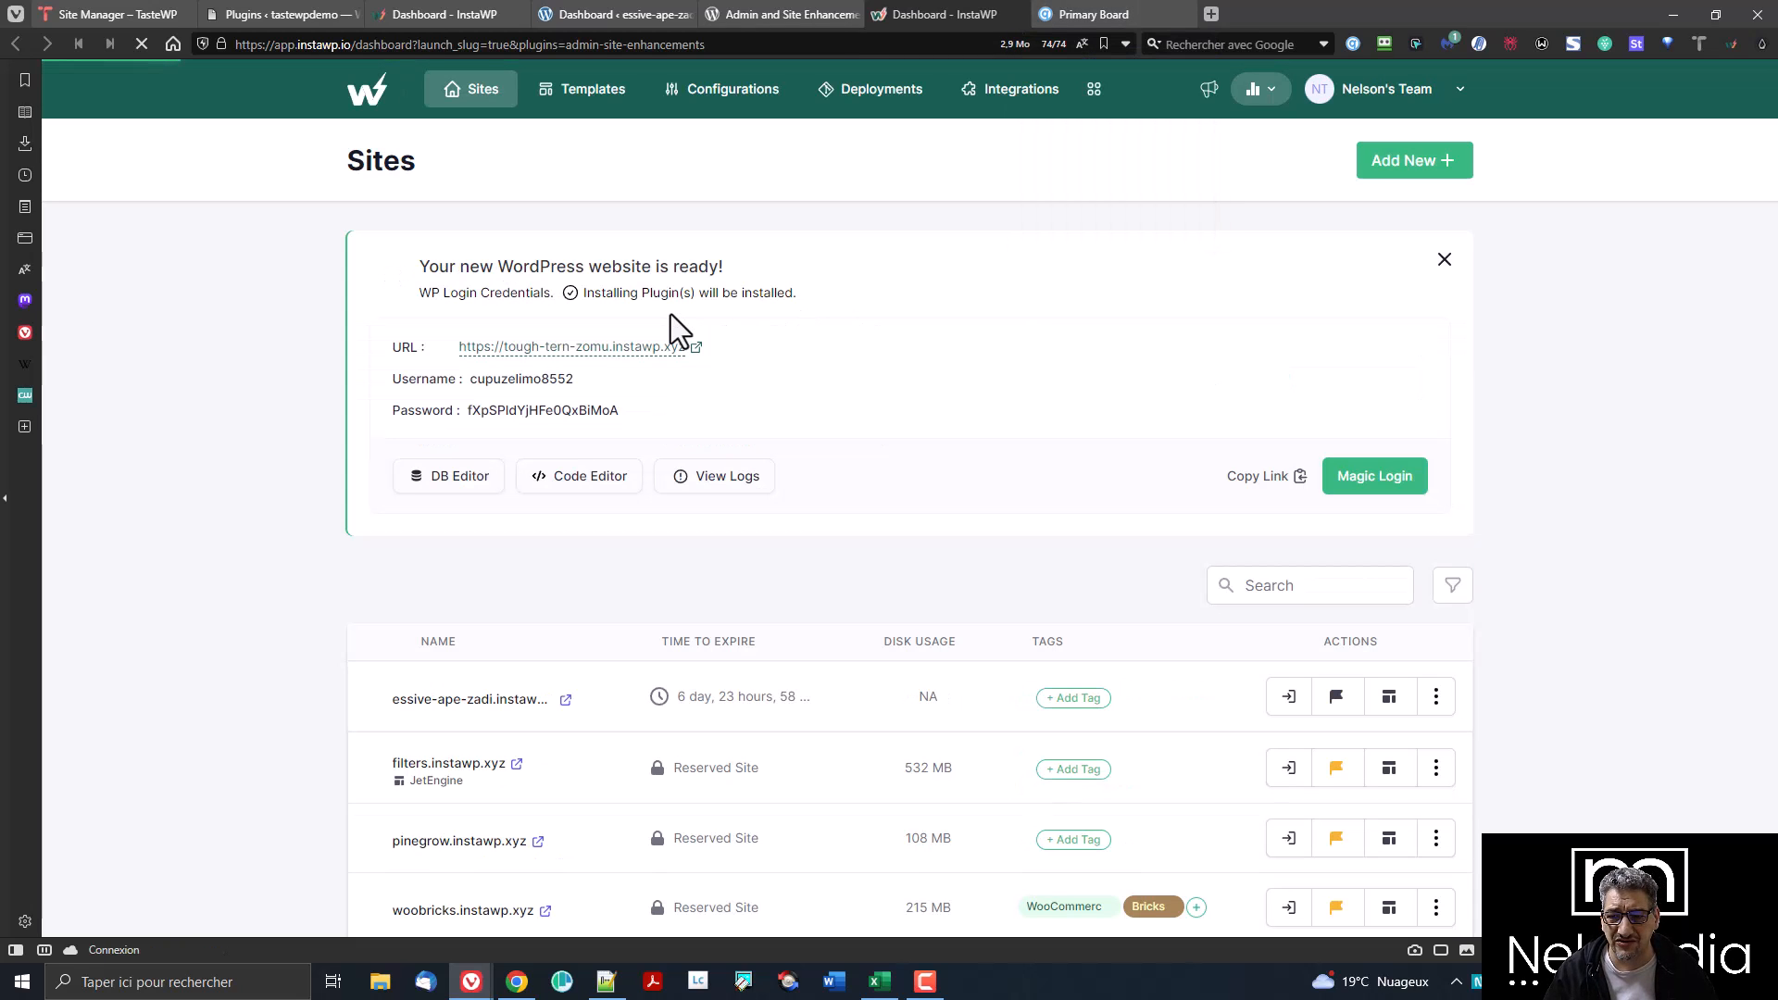
click(1370, 478)
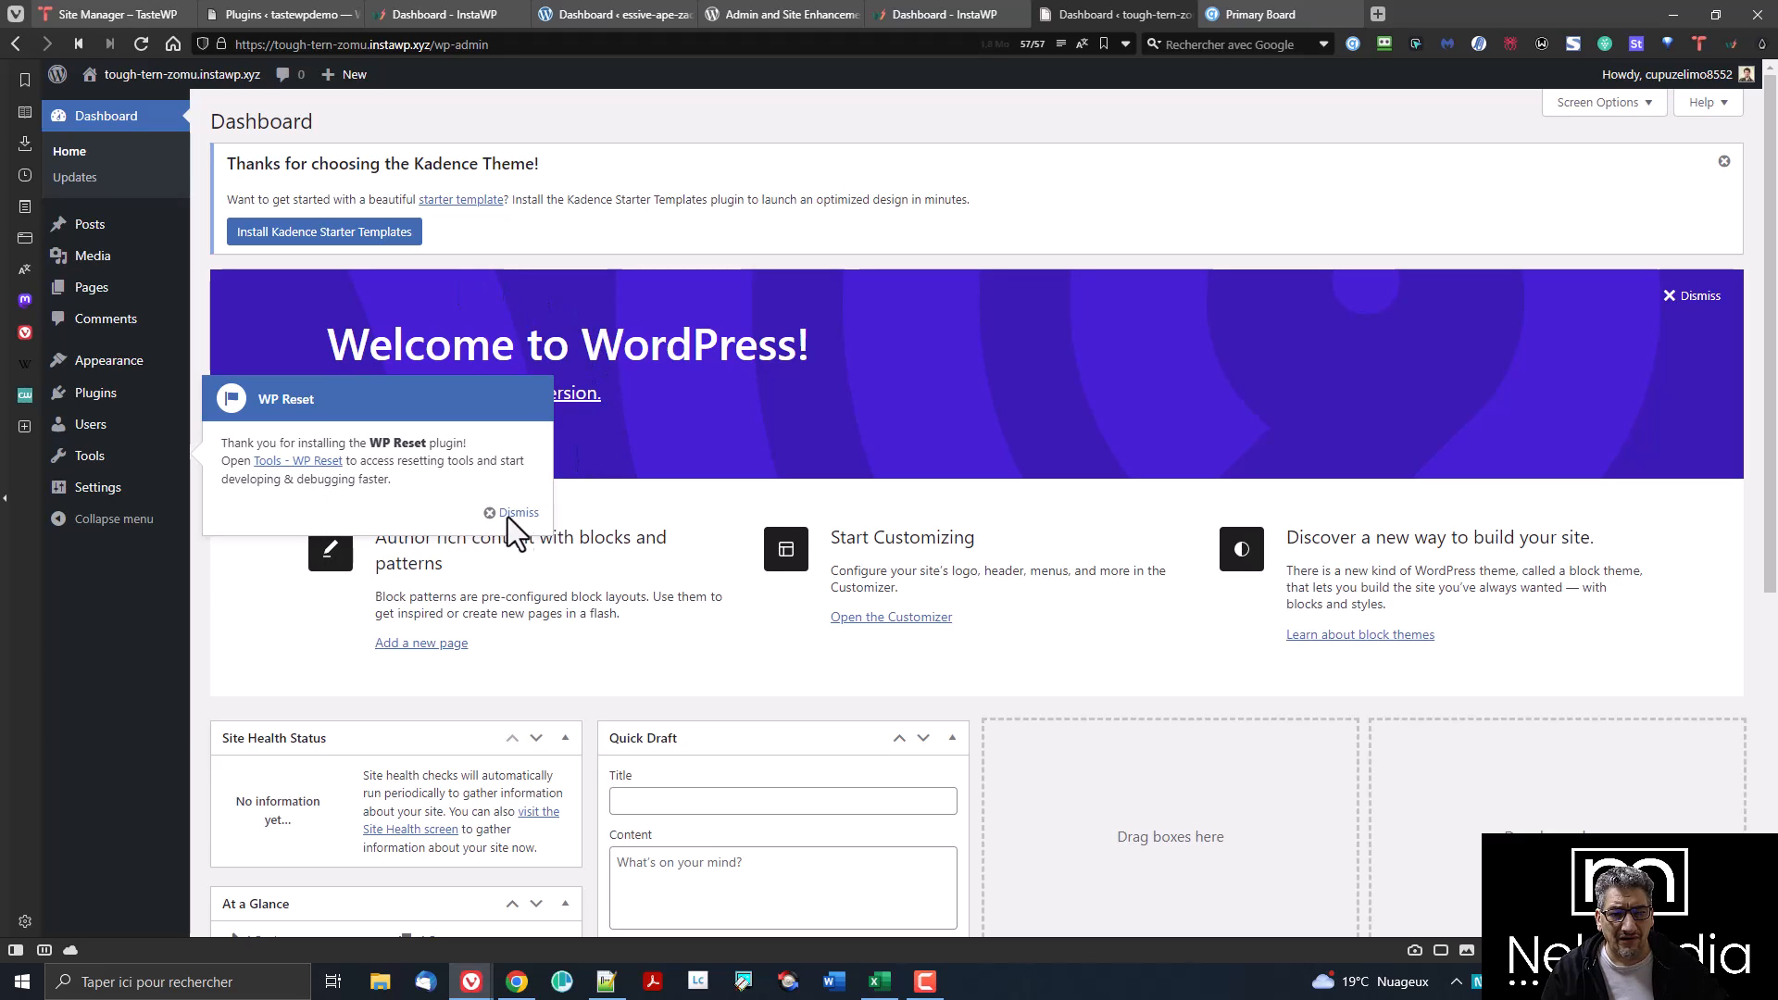
- Dismiss the WP Reset notice on the new site's installed plugins page and activate Admin and Site Enhancements
click(94, 394)
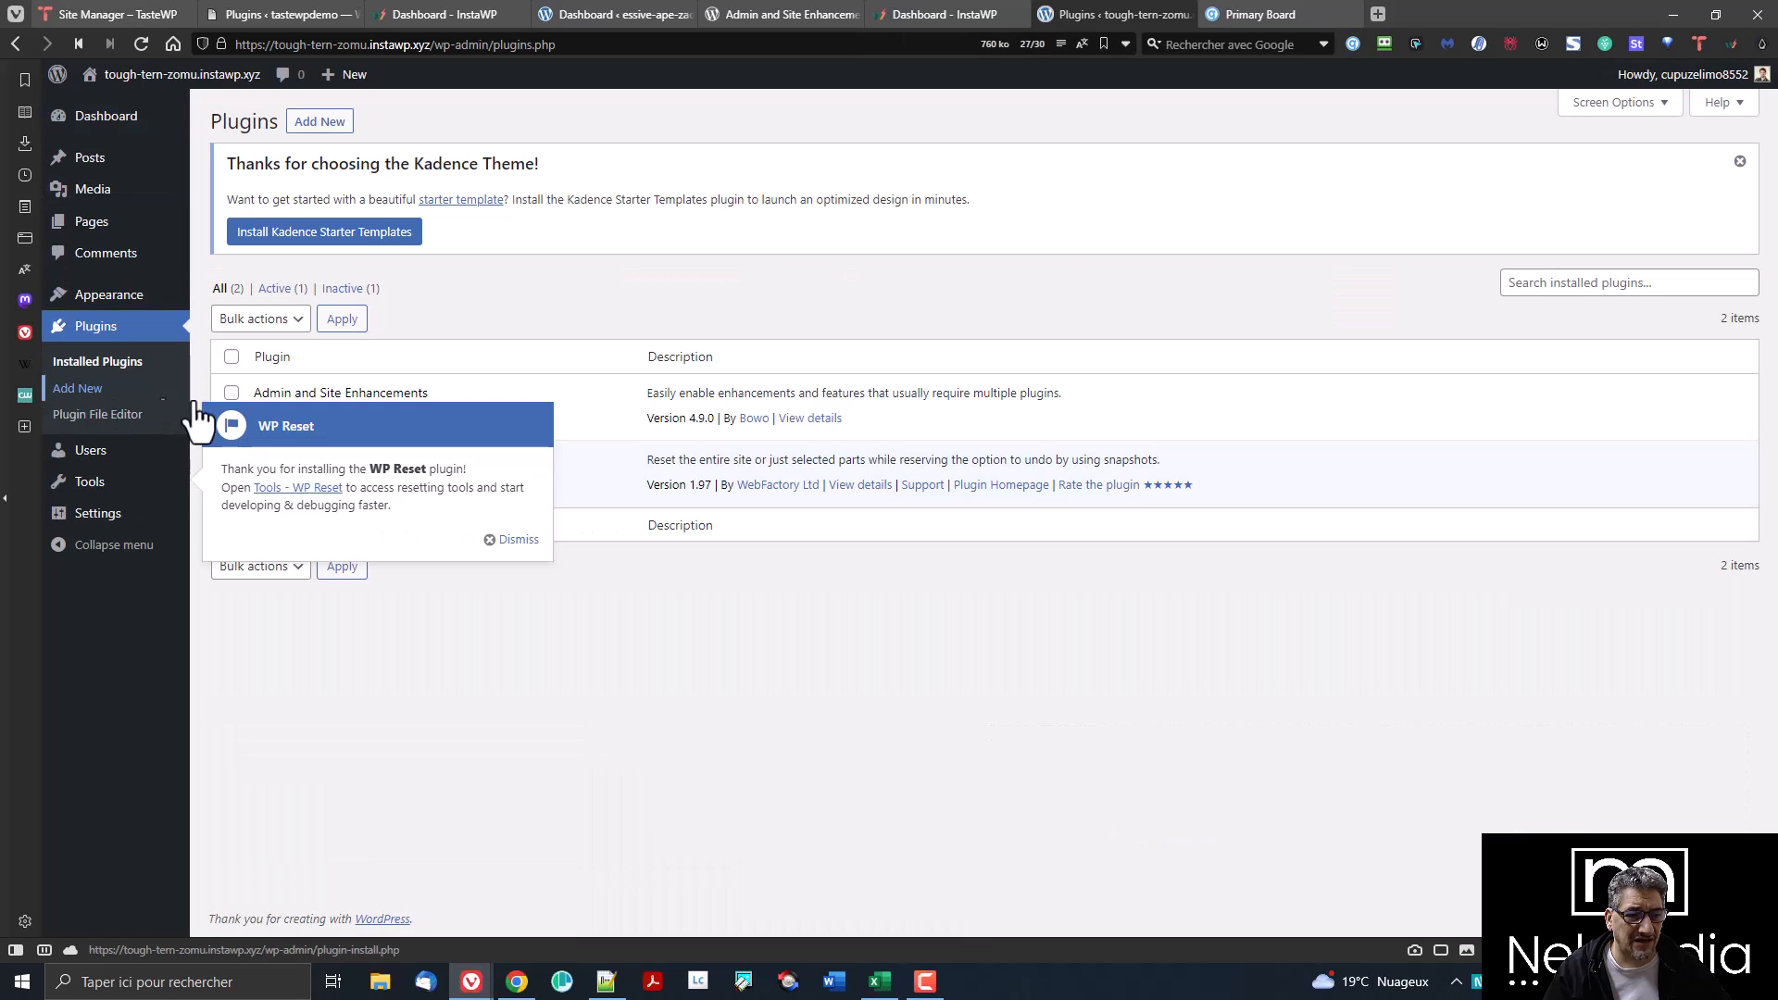
click(513, 537)
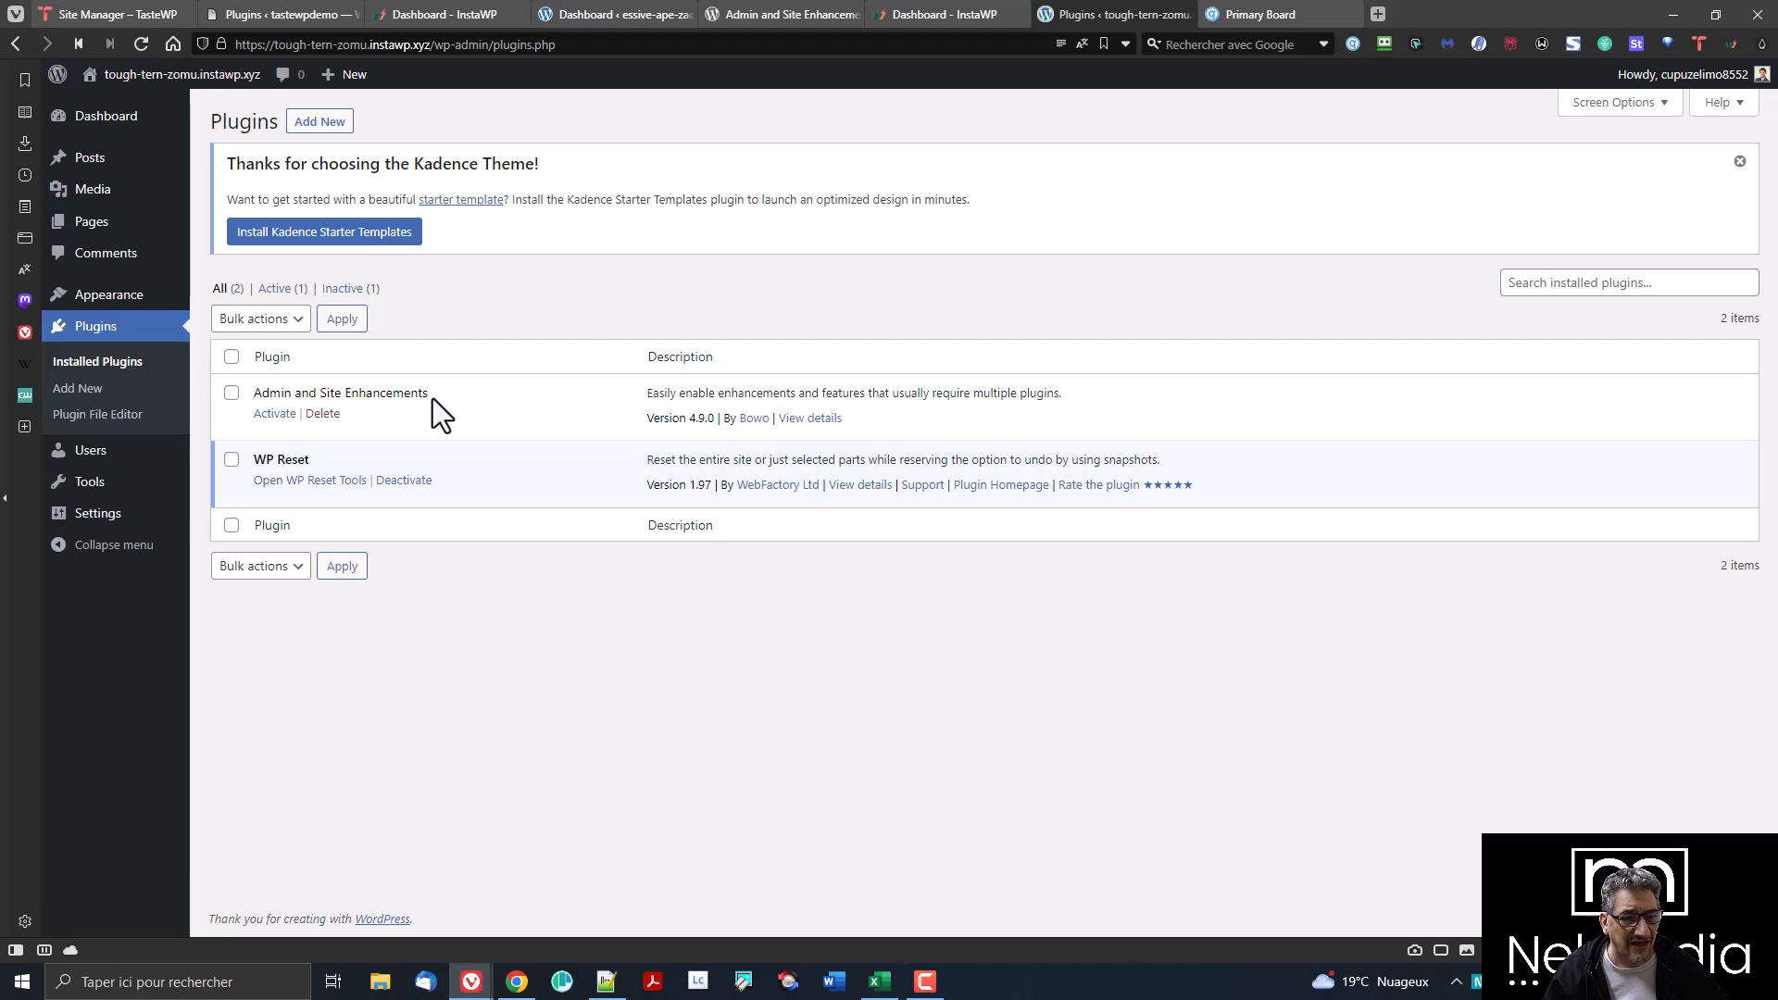
click(273, 414)
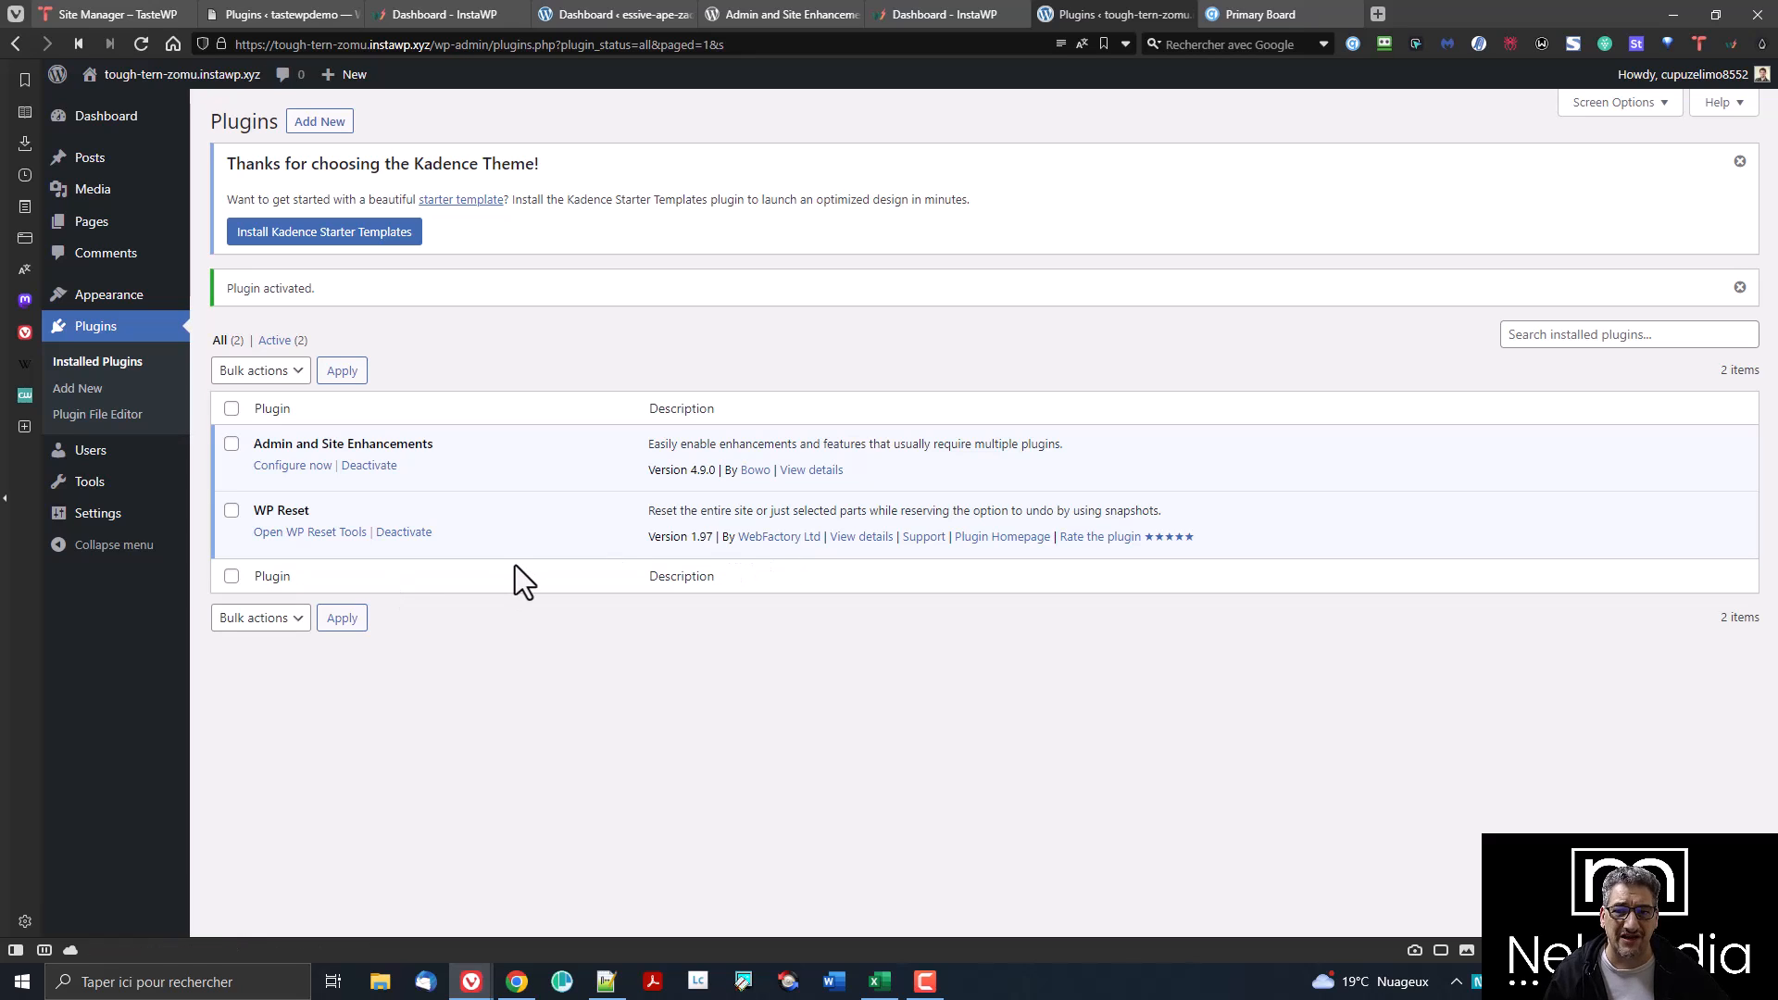
- Check the new site on the InstaWP dashboard and switch to the TasteWP website in the private browsing window
click(913, 17)
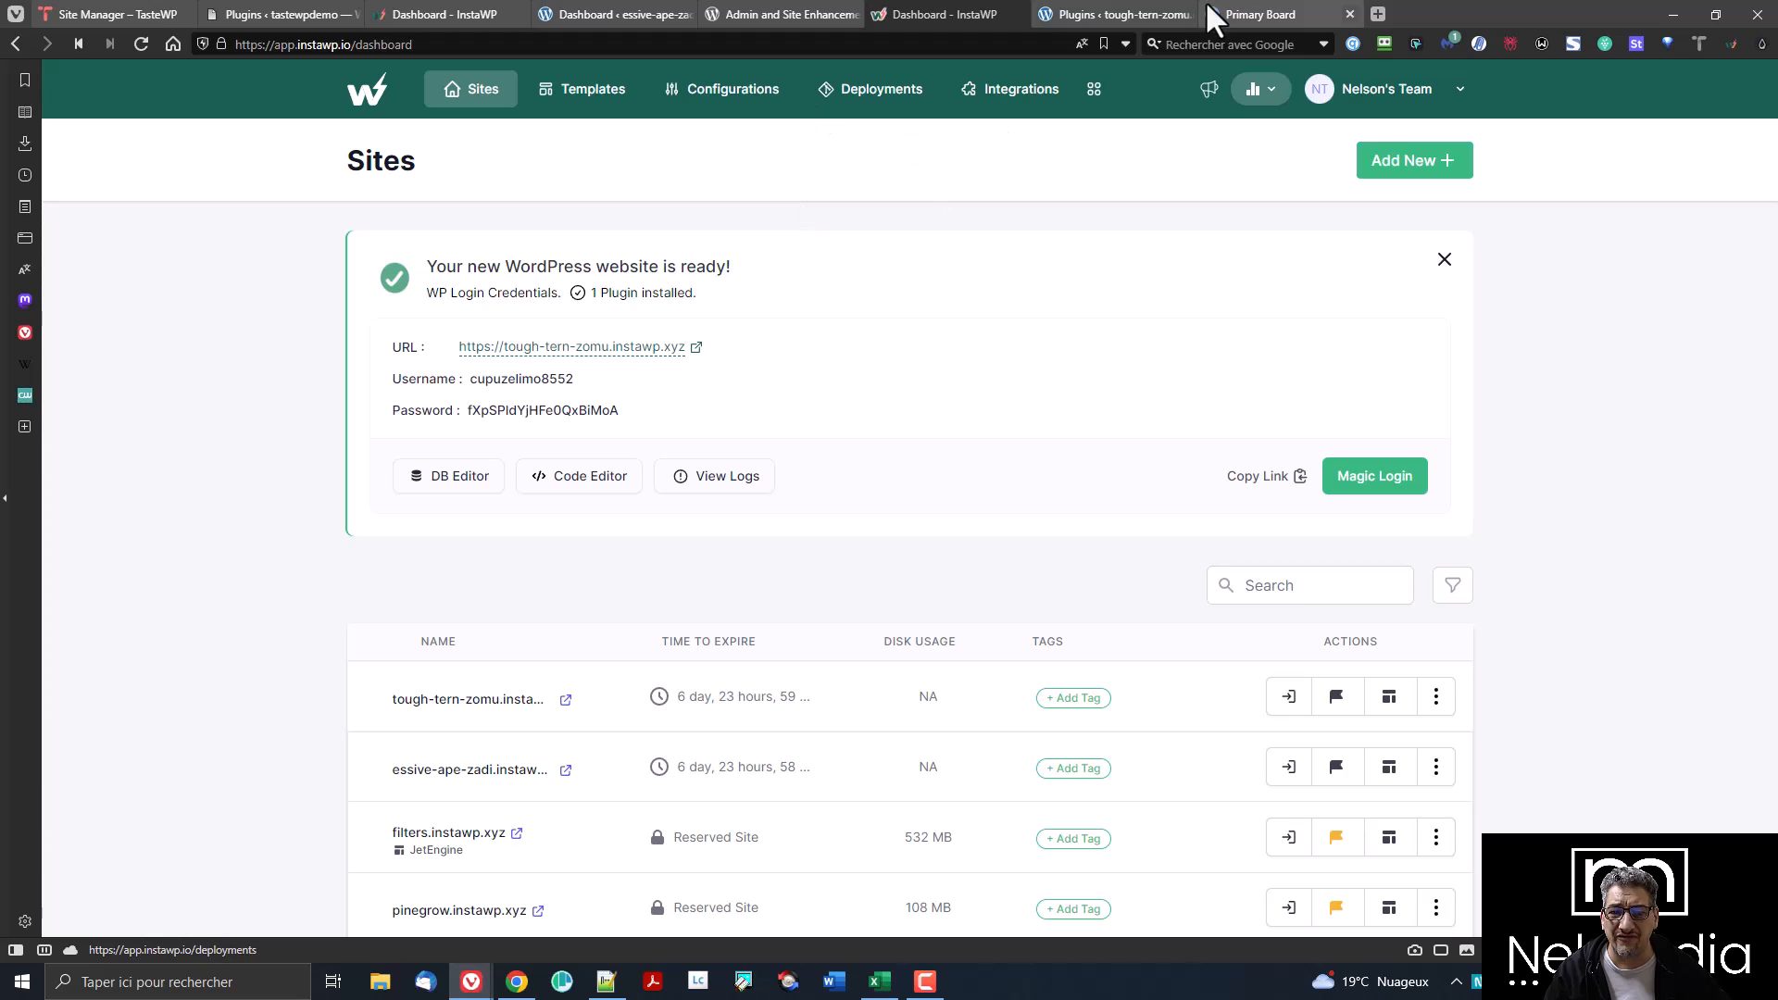
click(1272, 15)
click(1046, 15)
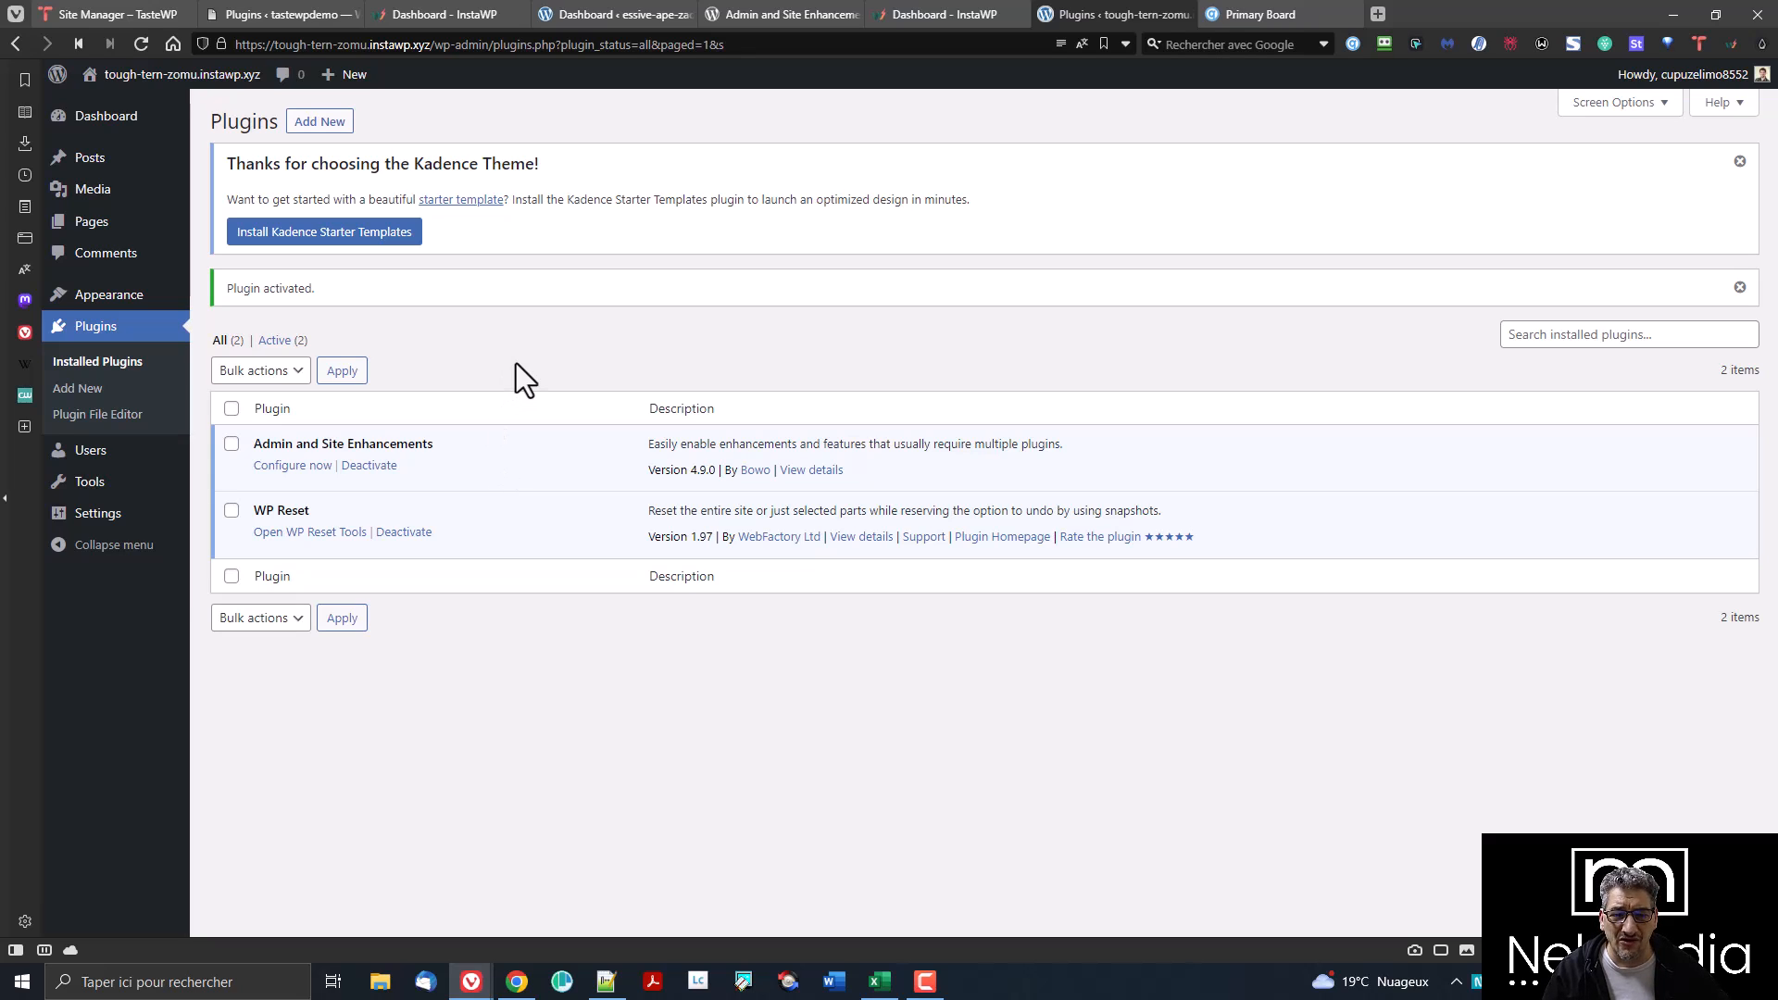
drag(1777, 370, 666, 0)
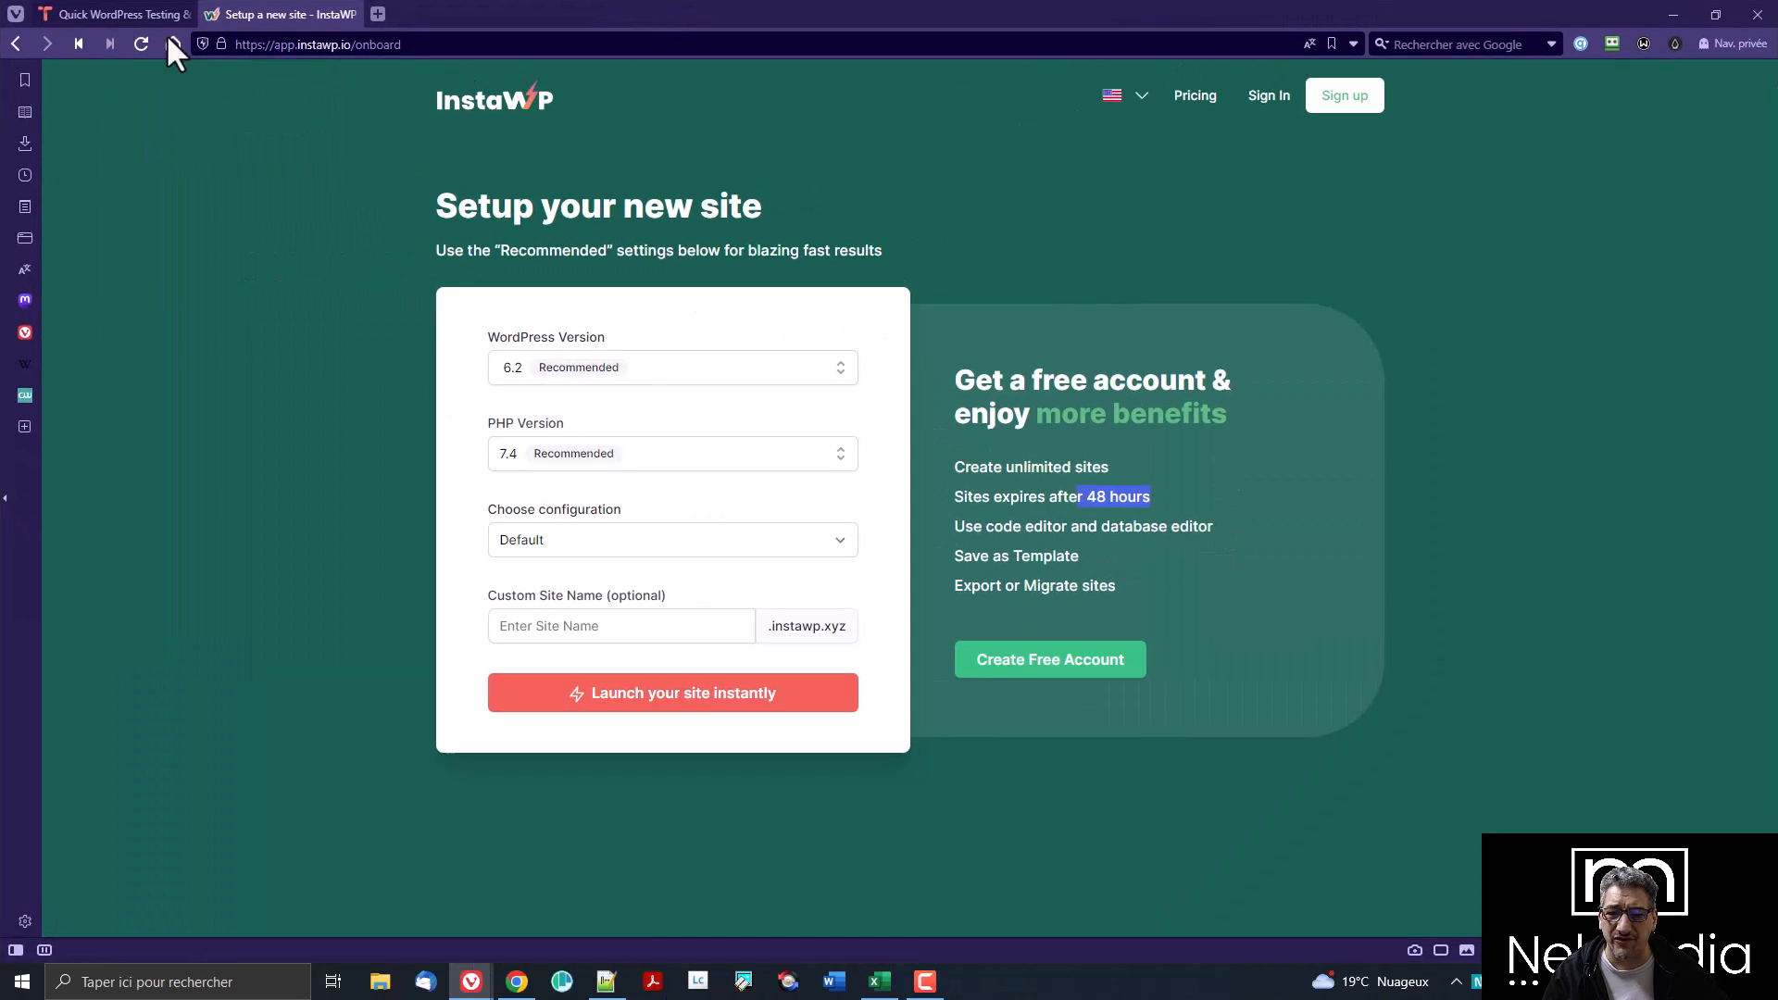
click(102, 16)
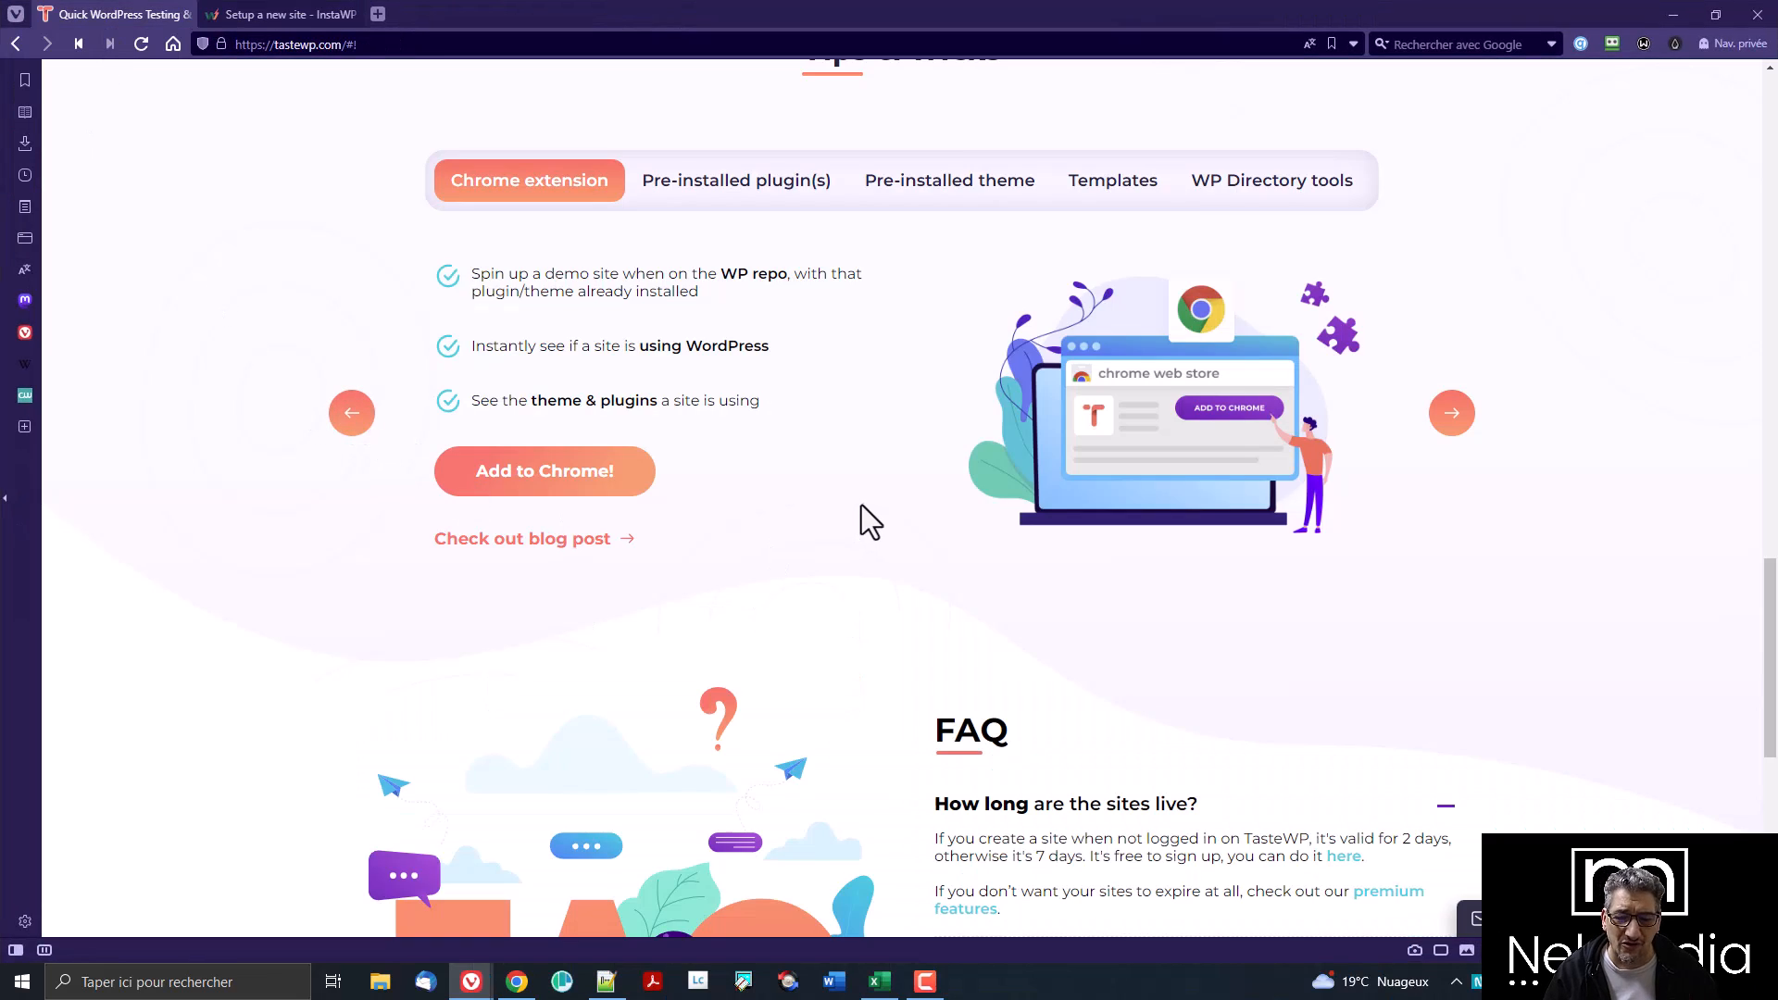
- Look through the Tips & Tricks, FAQ and Premium Features sections of the TasteWP home page
scroll(874, 500, down, 1)
scroll(886, 498, up, 3)
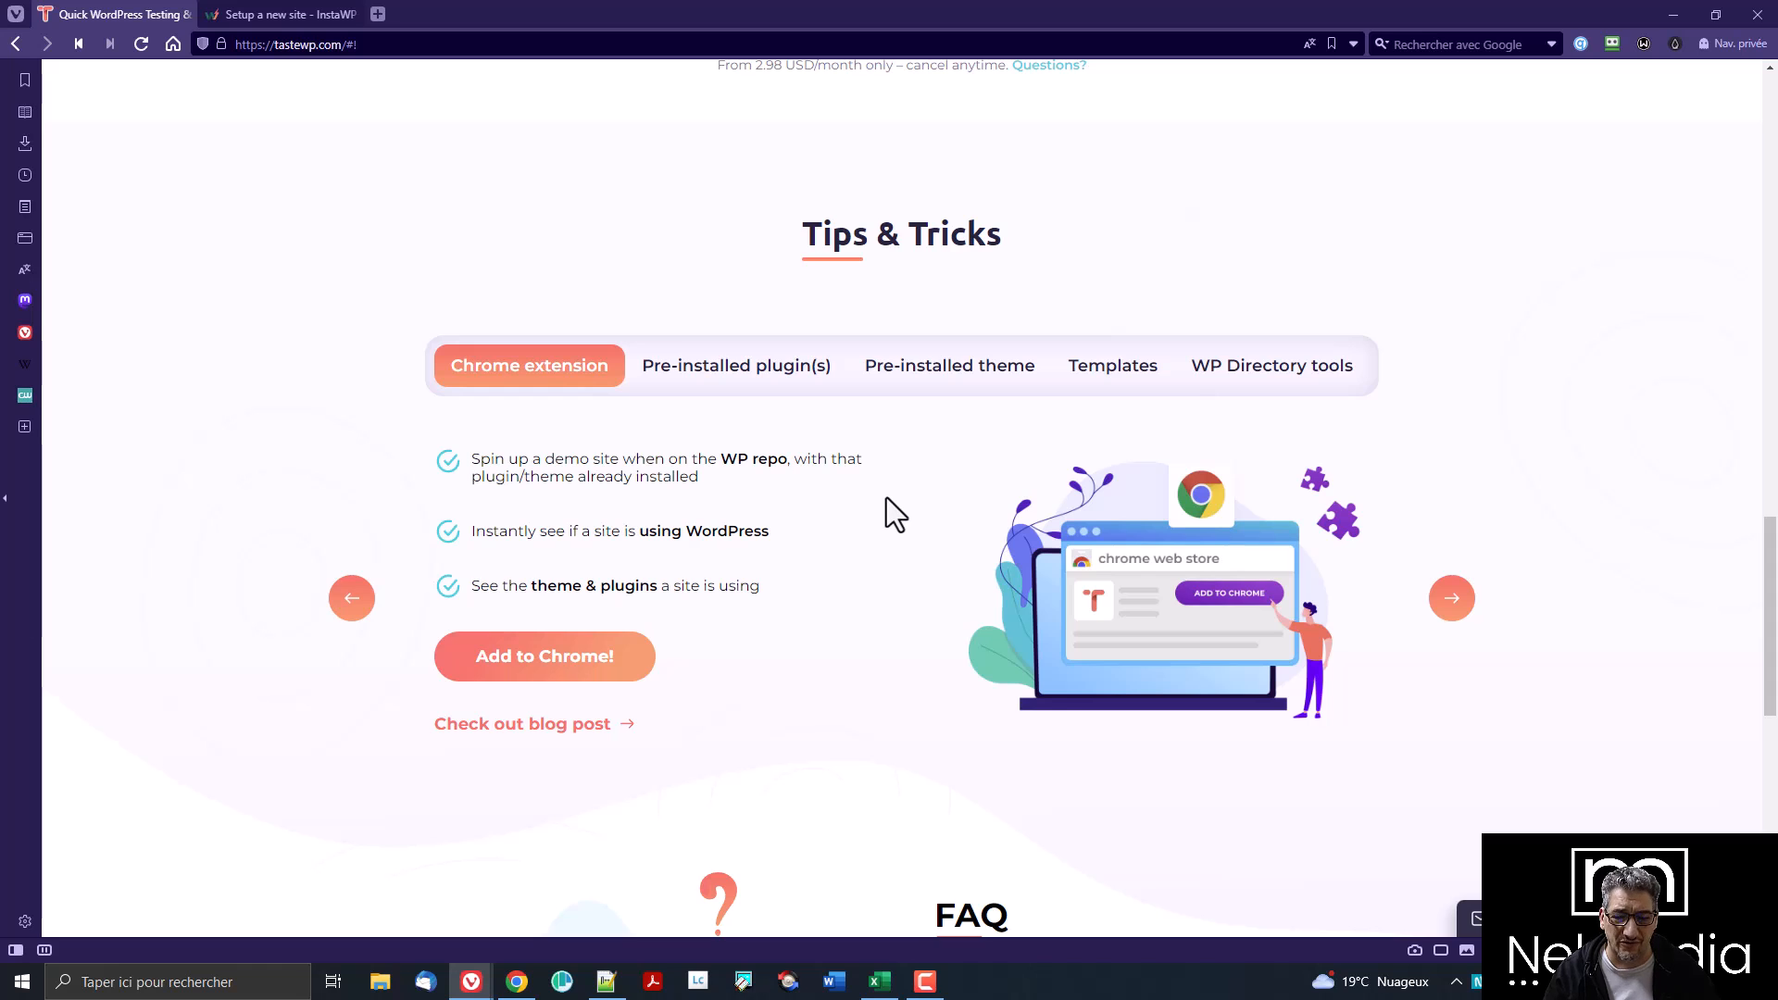
scroll(886, 500, down, 2)
scroll(886, 497, down, 6)
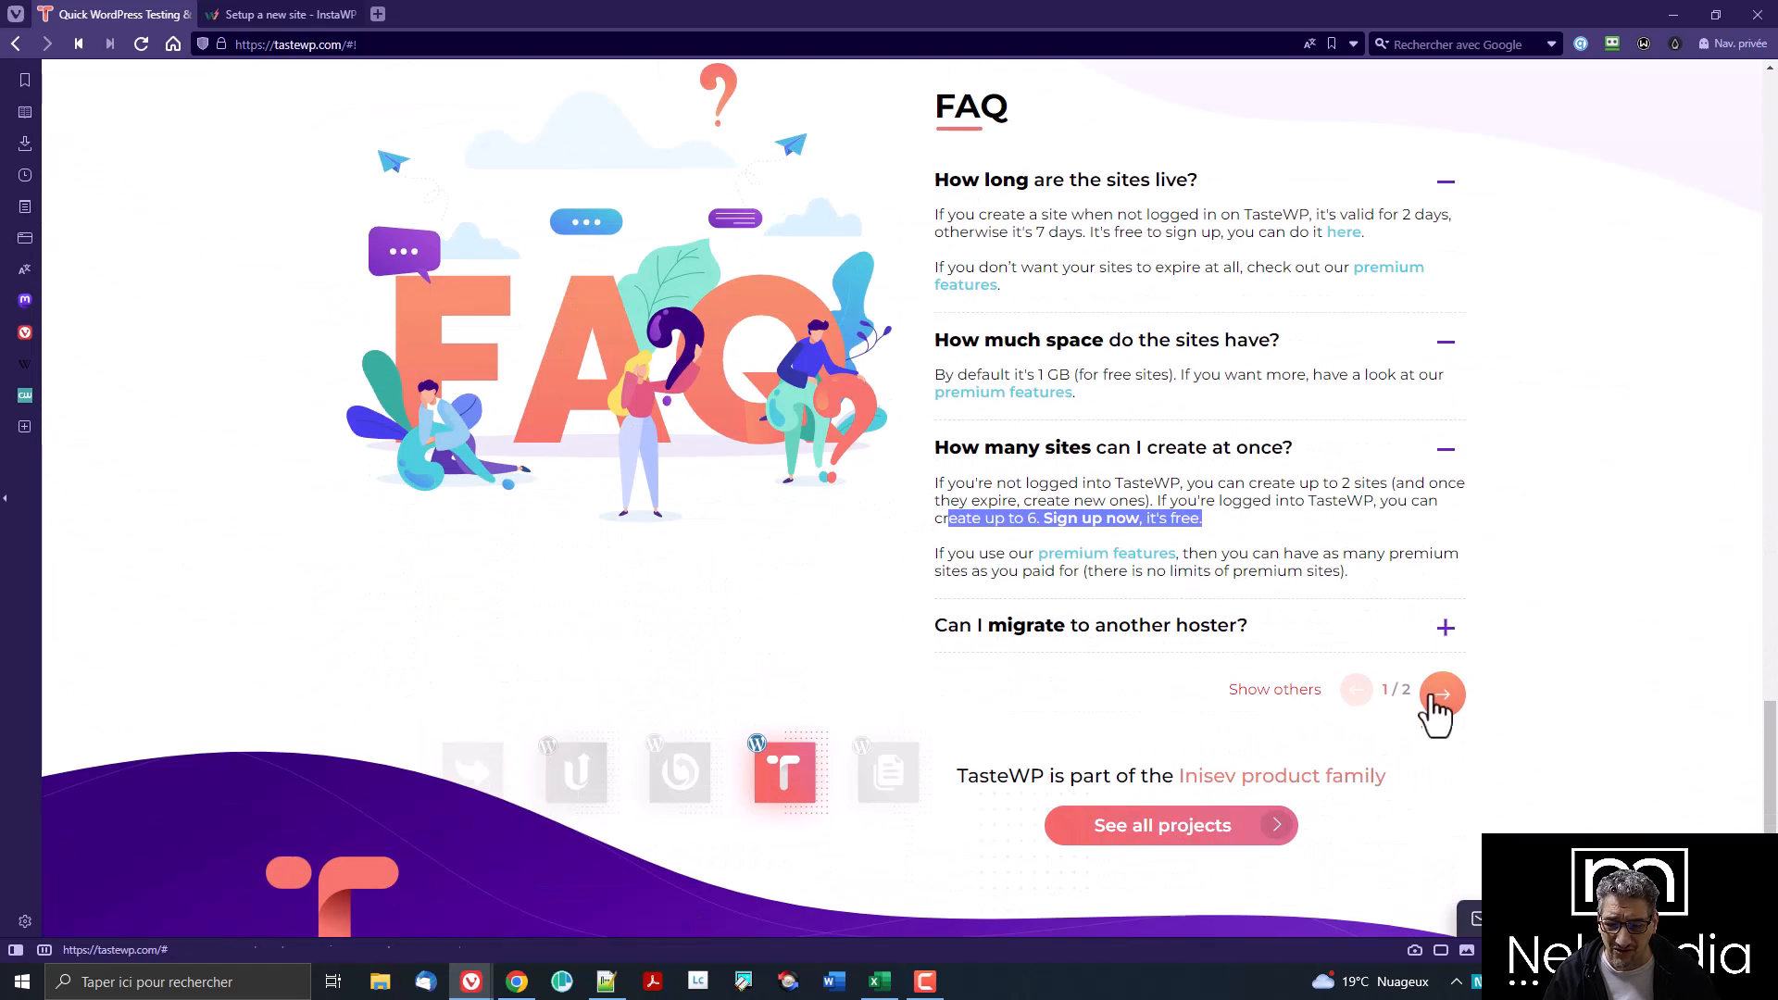
scroll(1191, 805, up, 8)
scroll(1204, 565, up, 7)
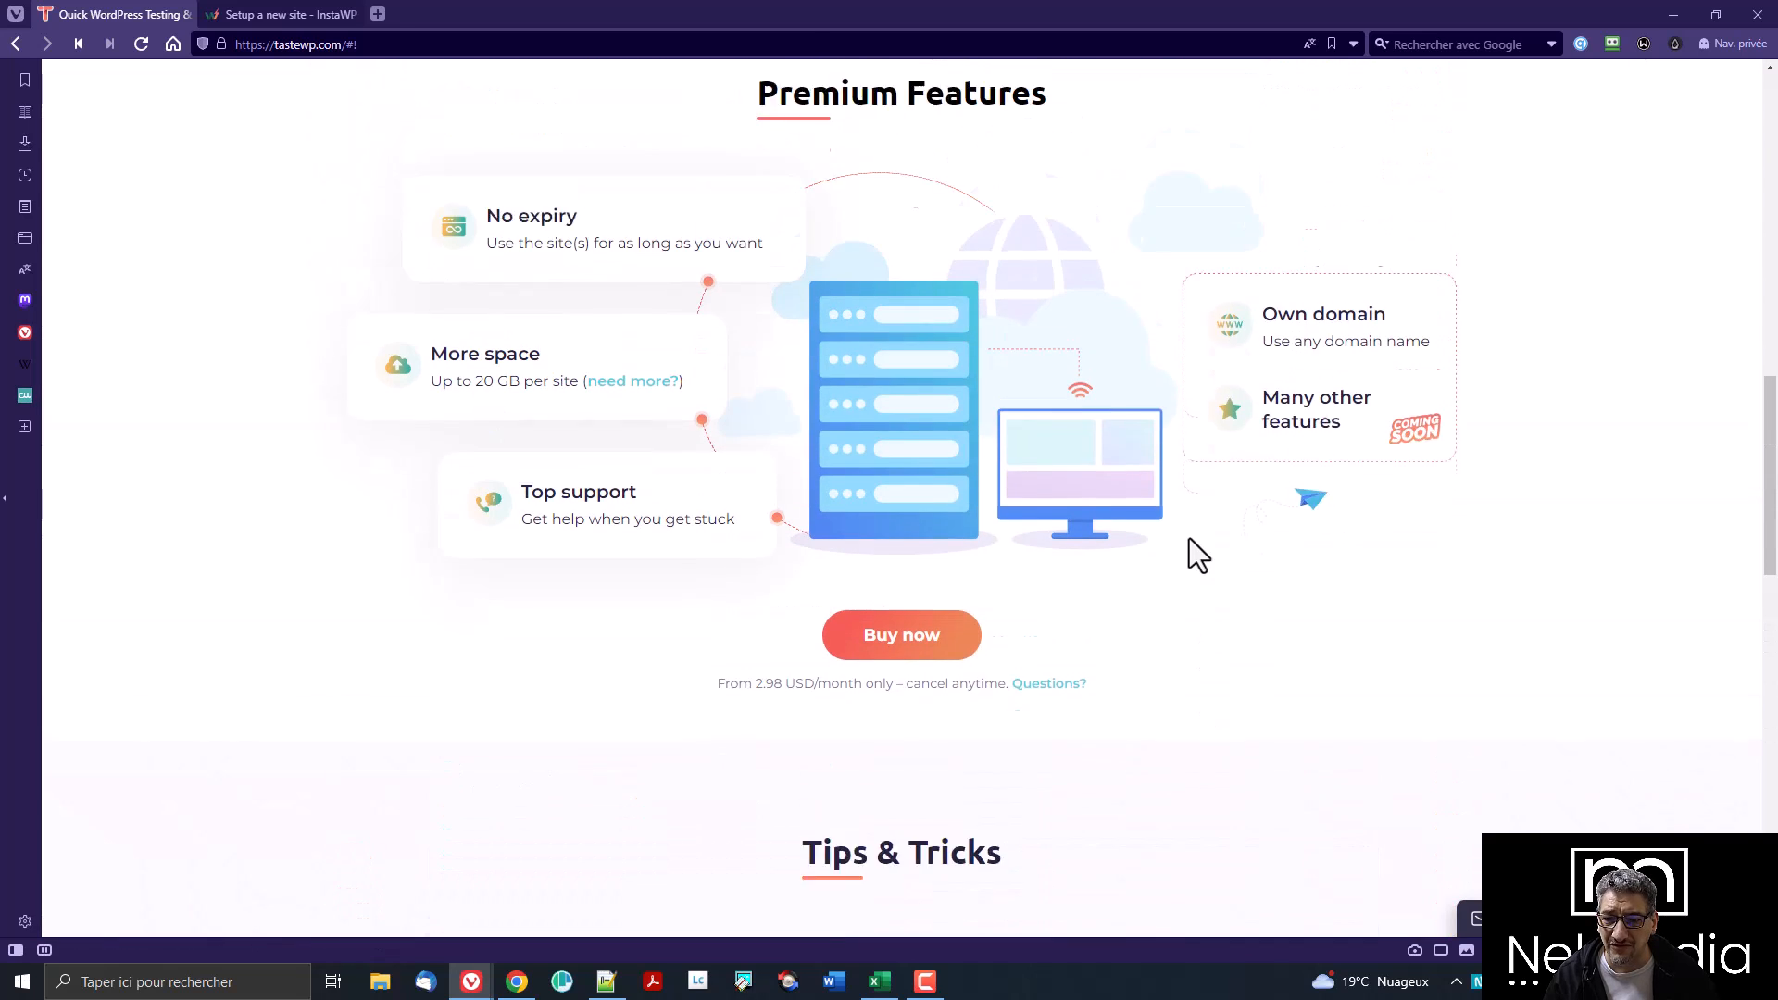
- Open the TasteWP premium purchase form and choose the product option 1 Premium Site (paid yearly - 20% off)
scroll(1041, 604, down, 3)
click(870, 508)
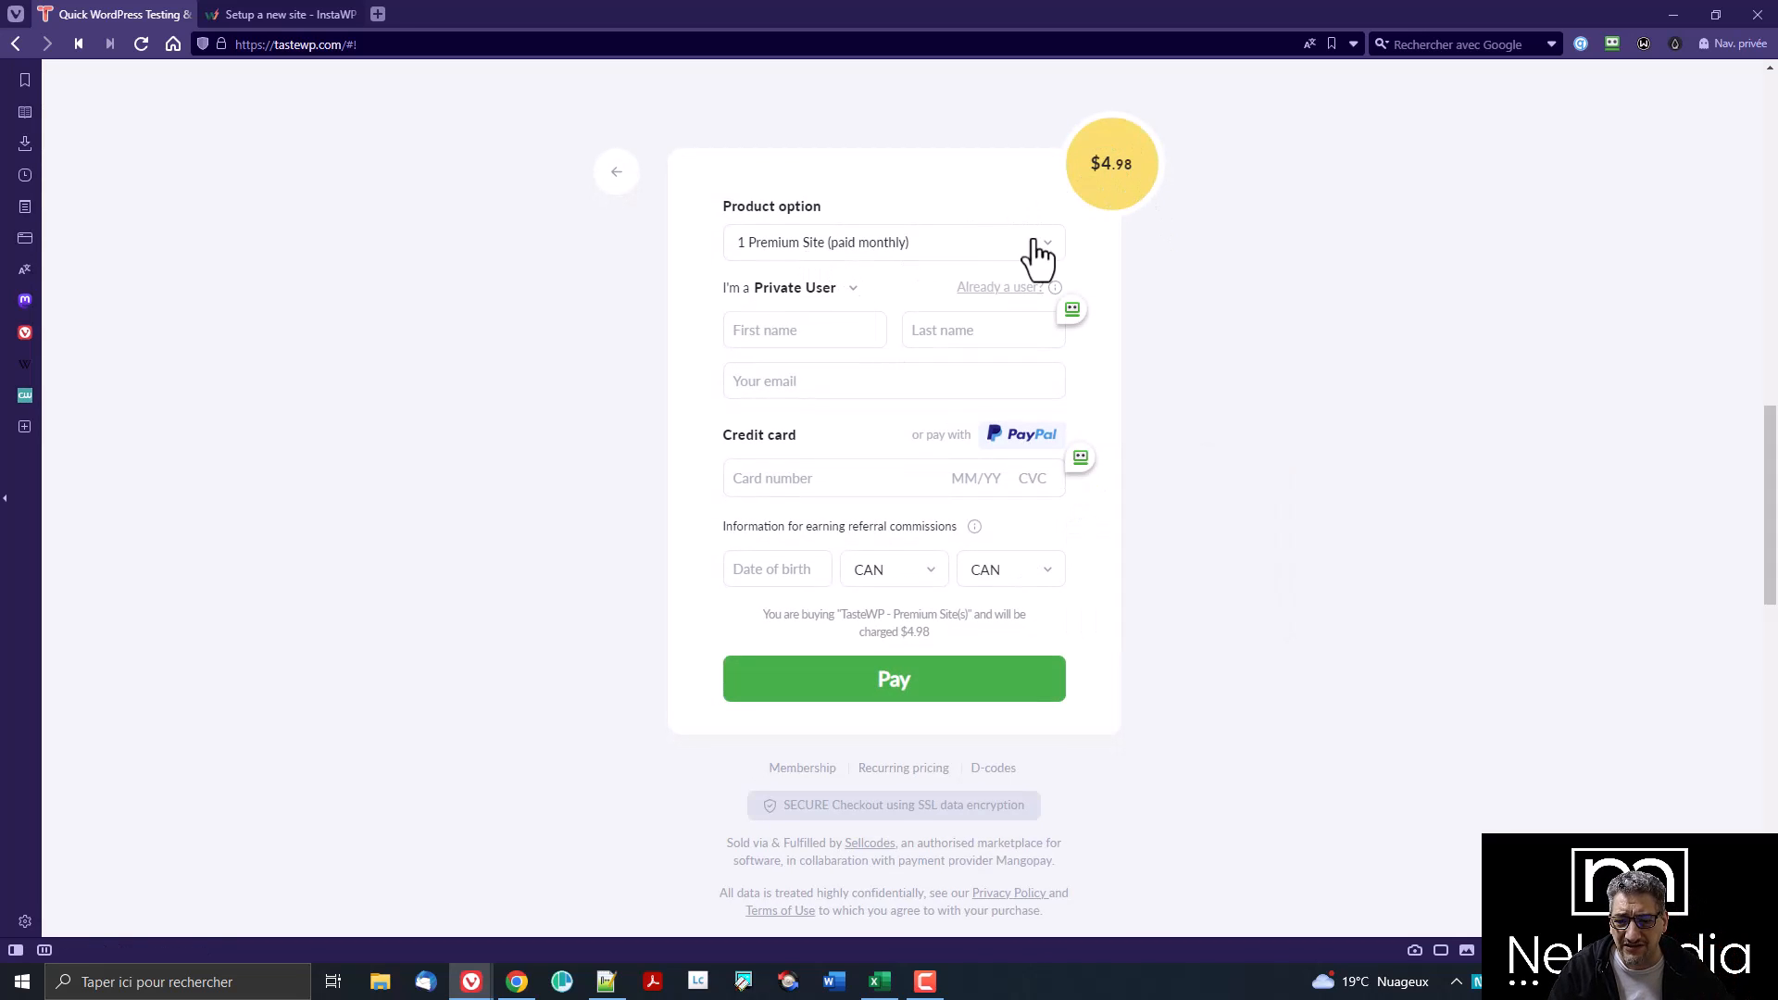
click(917, 247)
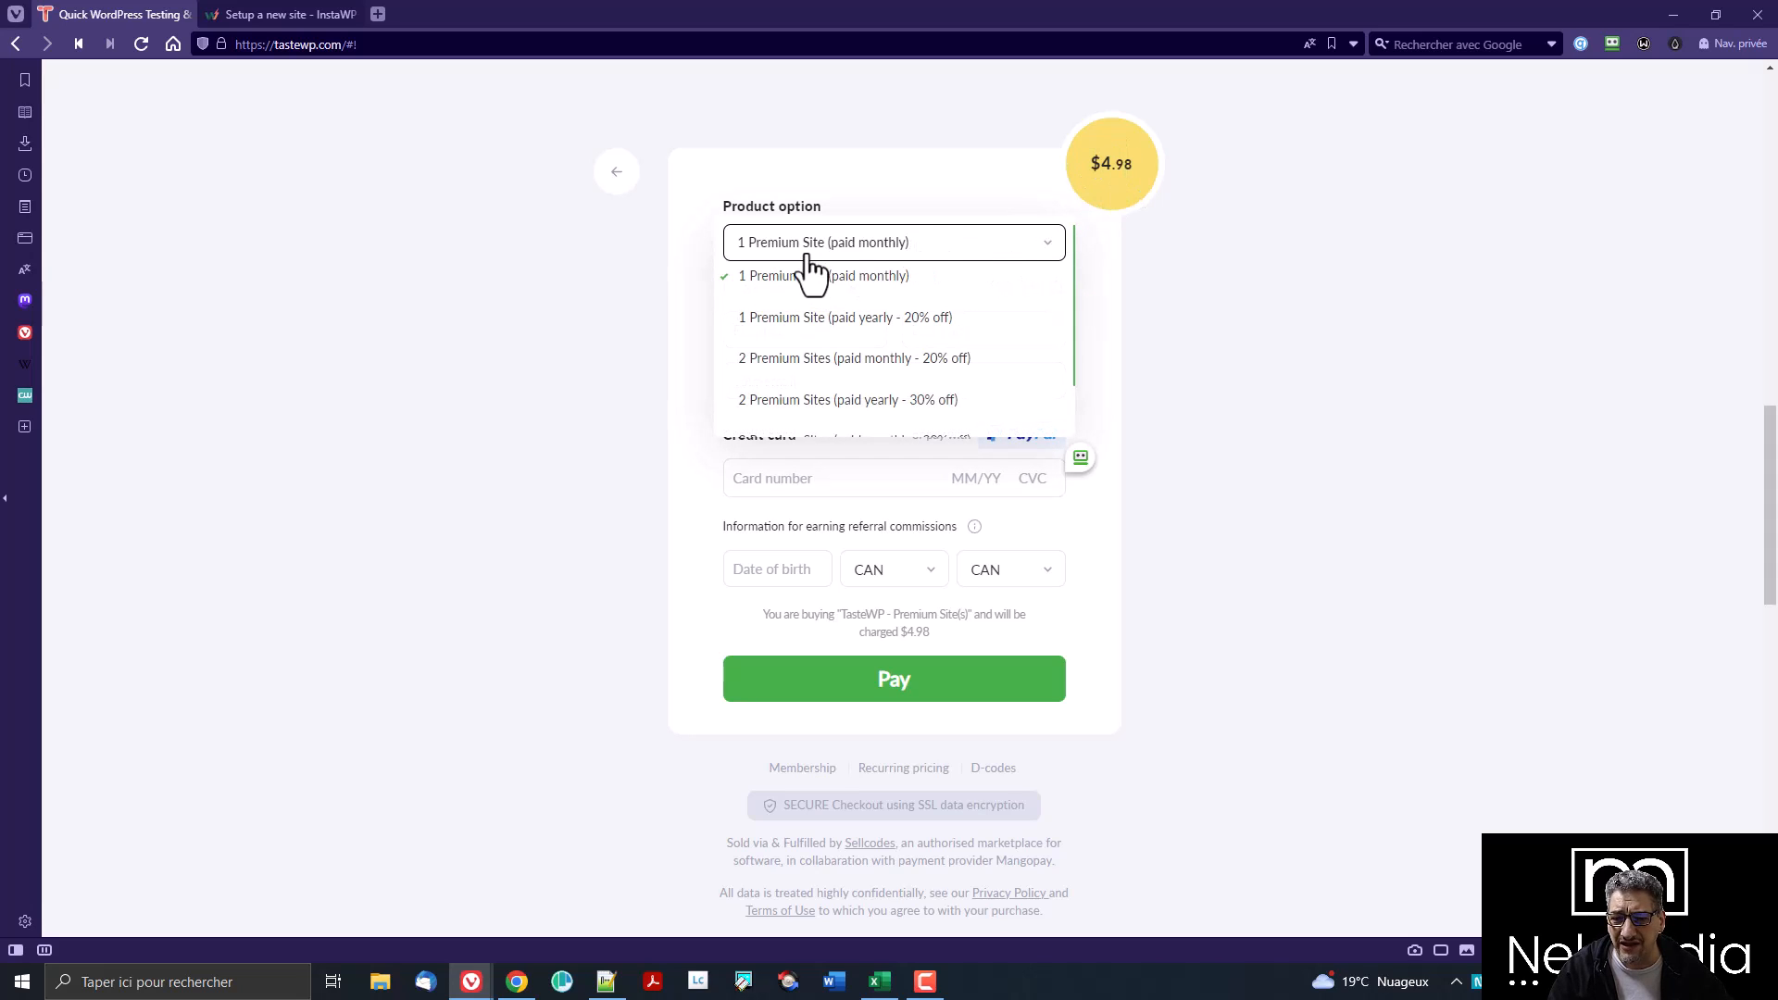
click(889, 319)
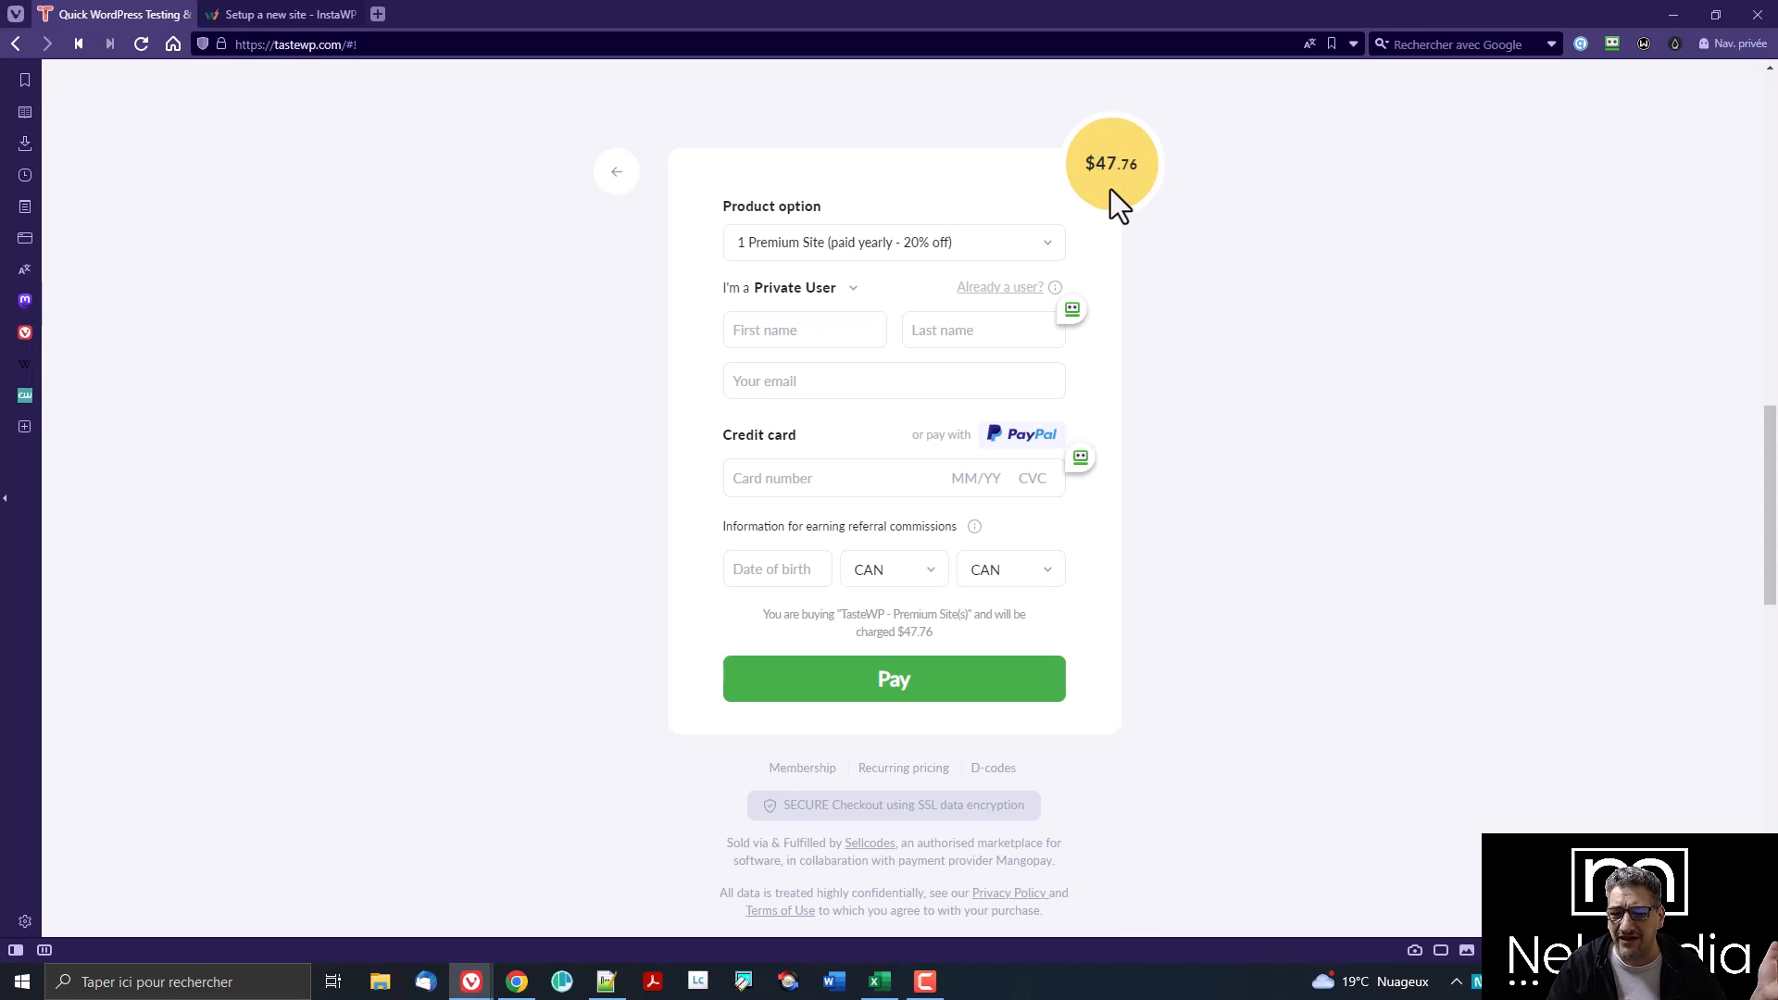
- Change the product option to 3 Premium Sites (paid yearly - 40% off)
click(929, 264)
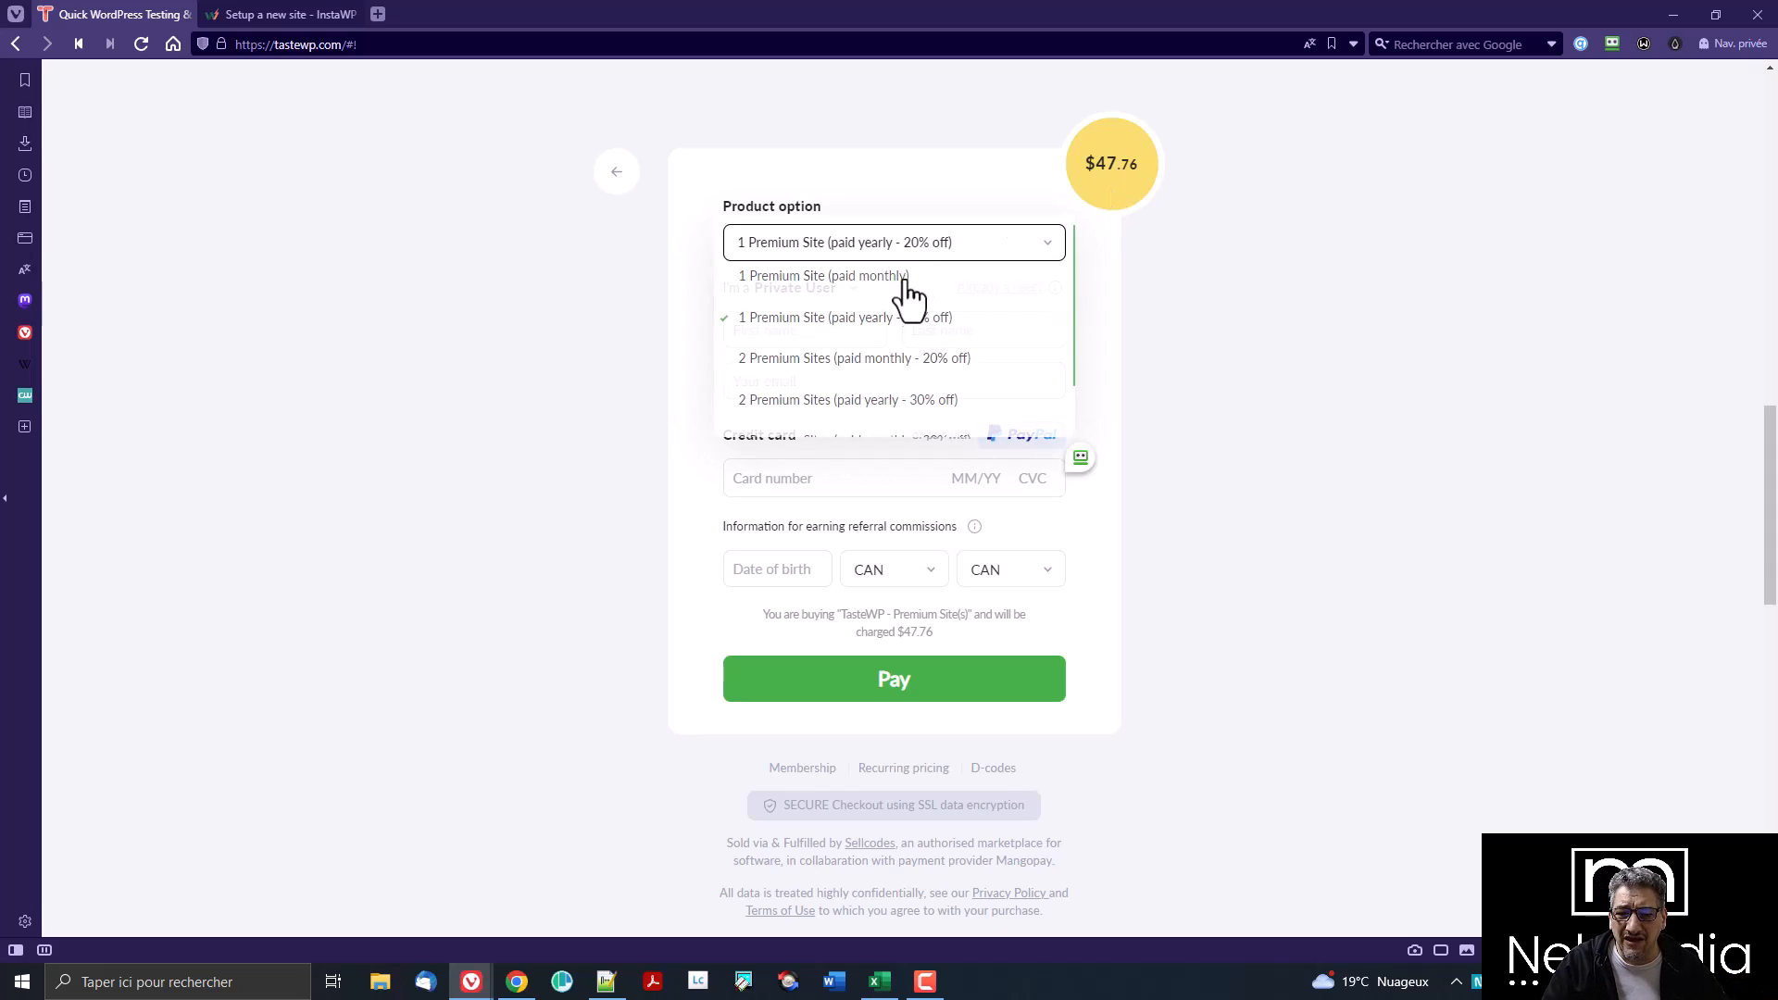
scroll(880, 407, down, 2)
click(884, 417)
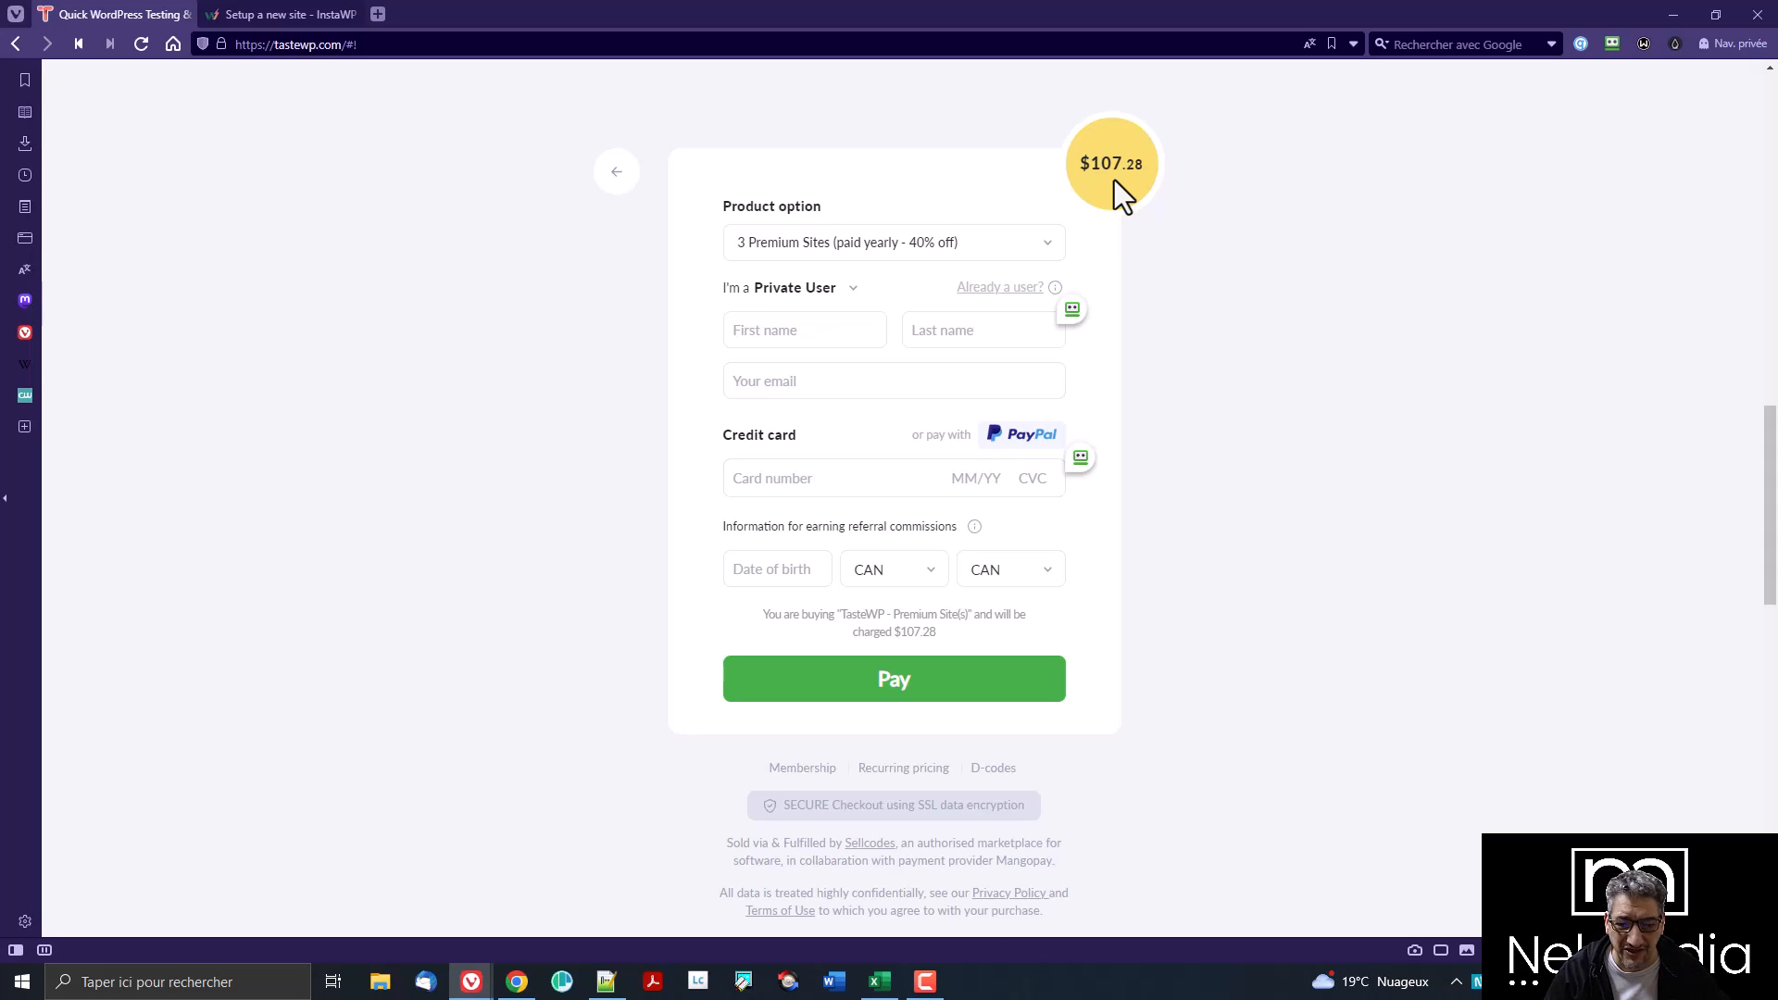
- Open the InstaWP pricing page from its site setup page and highlight the Free plan's active sites, disk space and temporary site lifetime
click(268, 14)
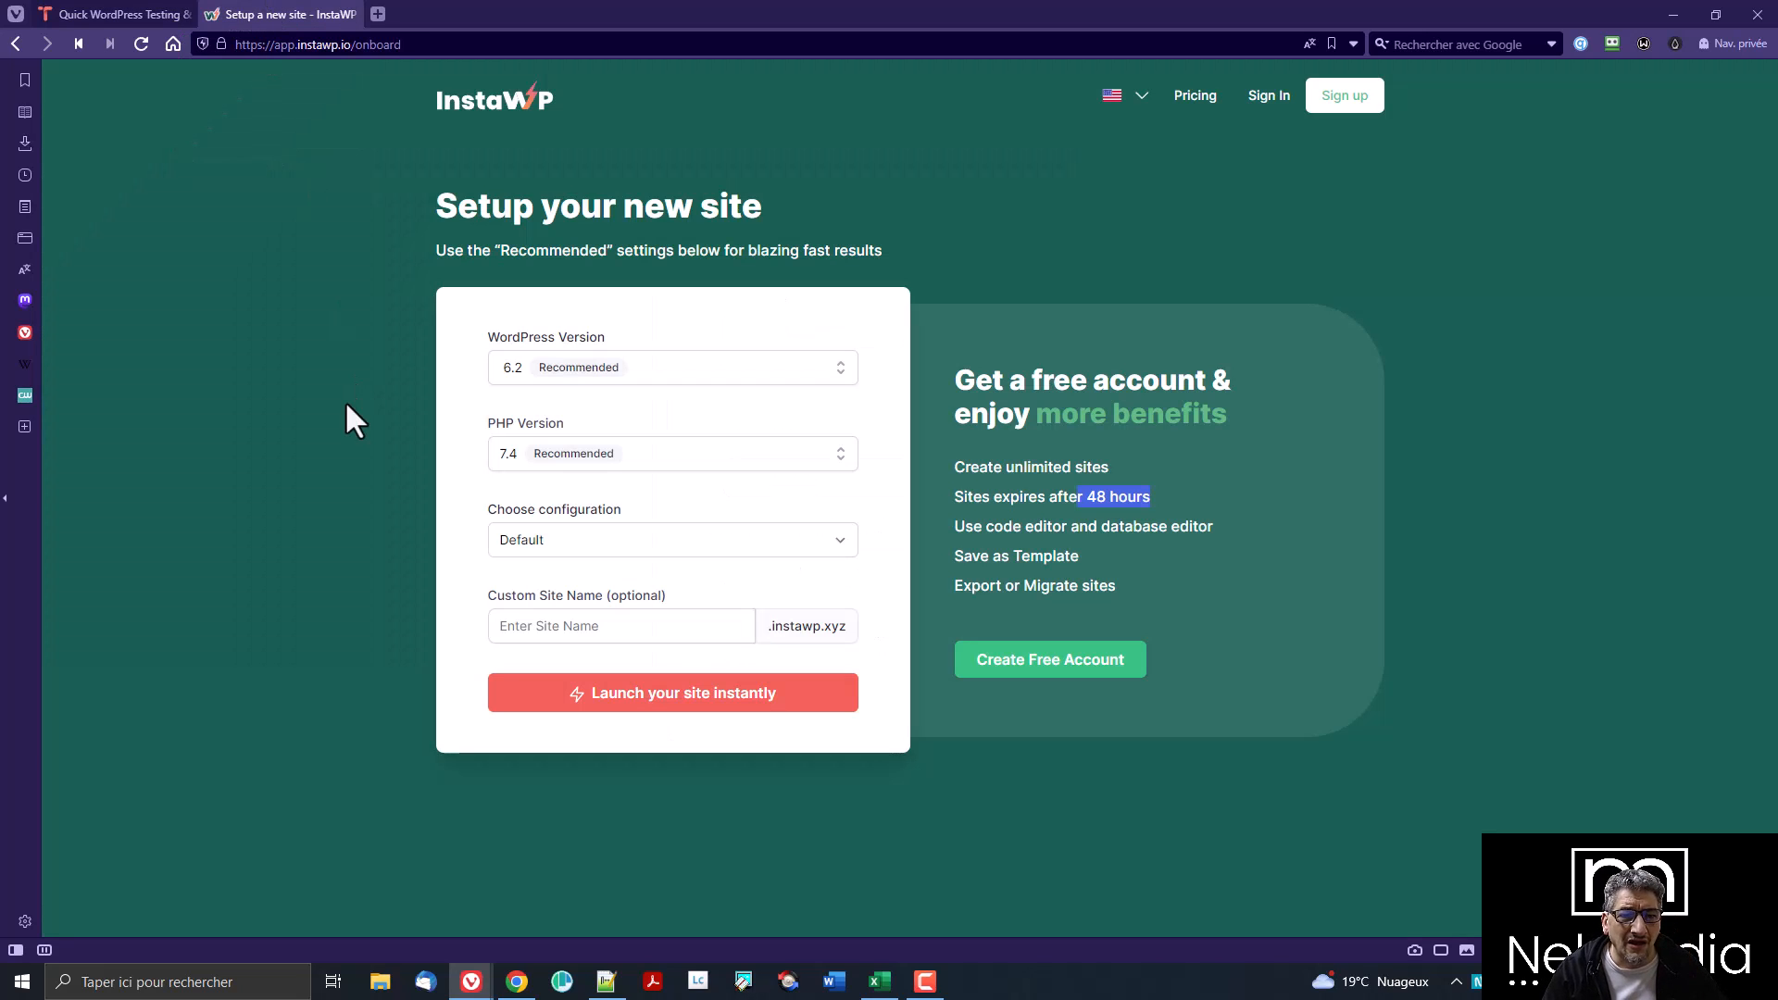
click(1196, 100)
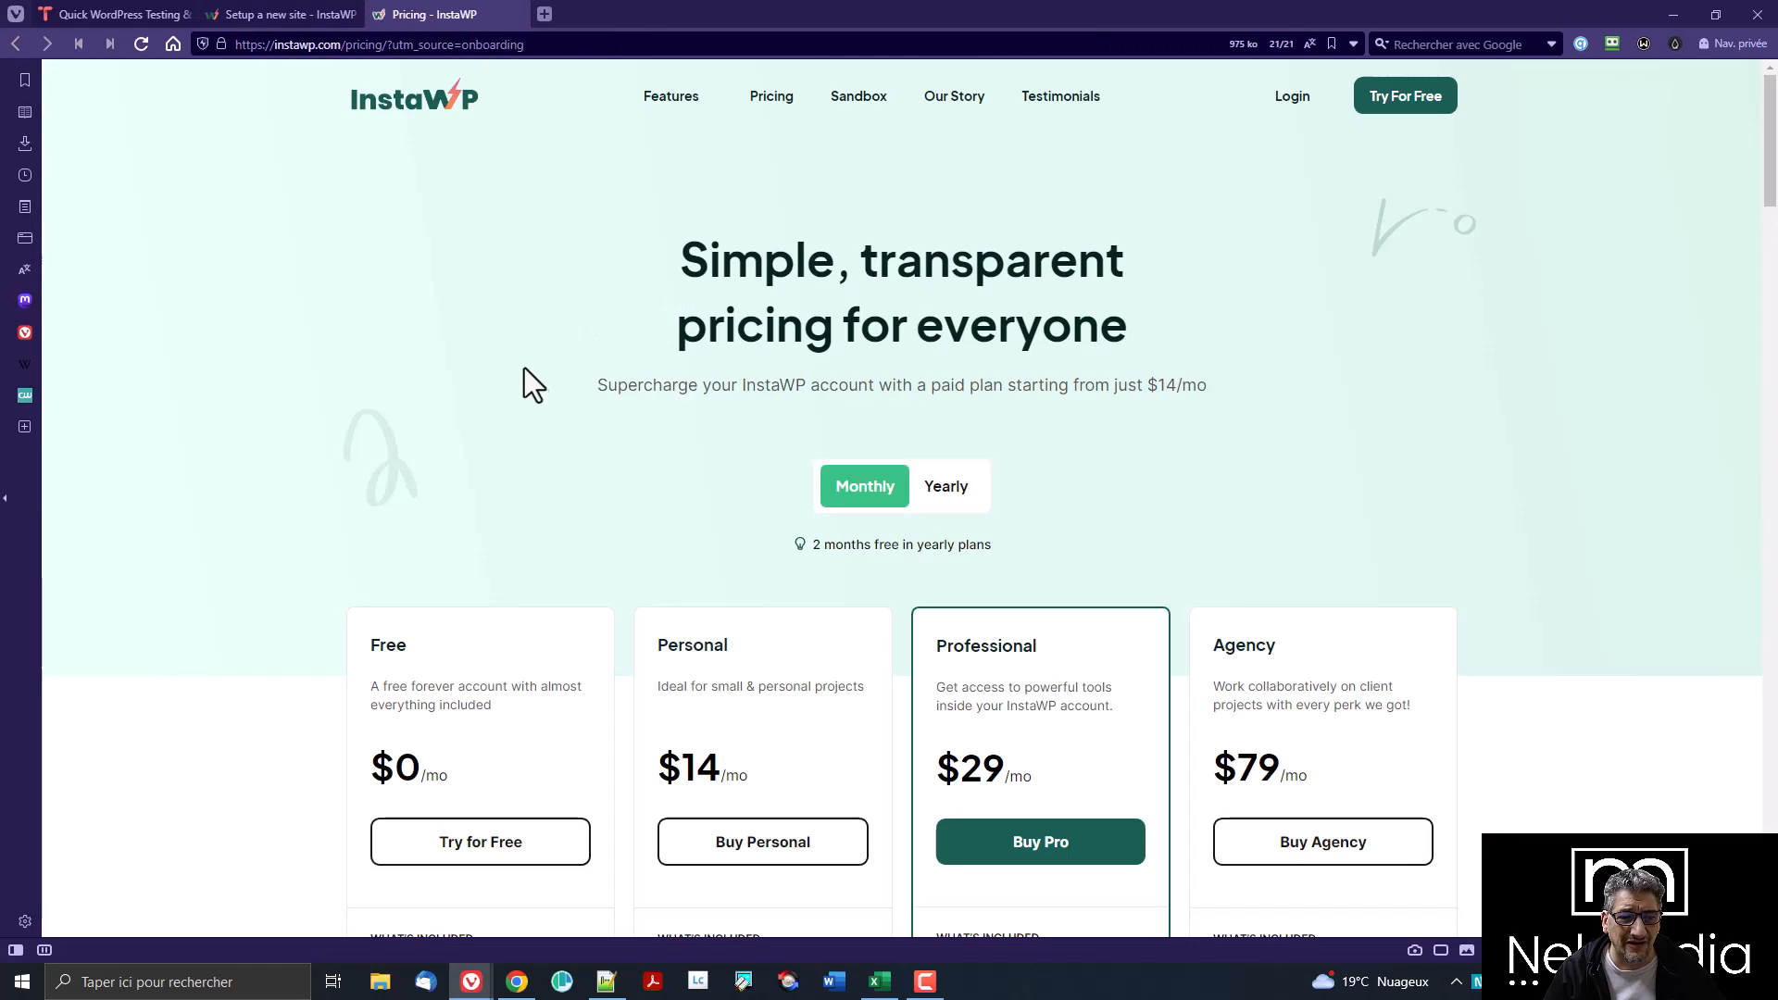
scroll(528, 602, down, 3)
scroll(487, 709, down, 3)
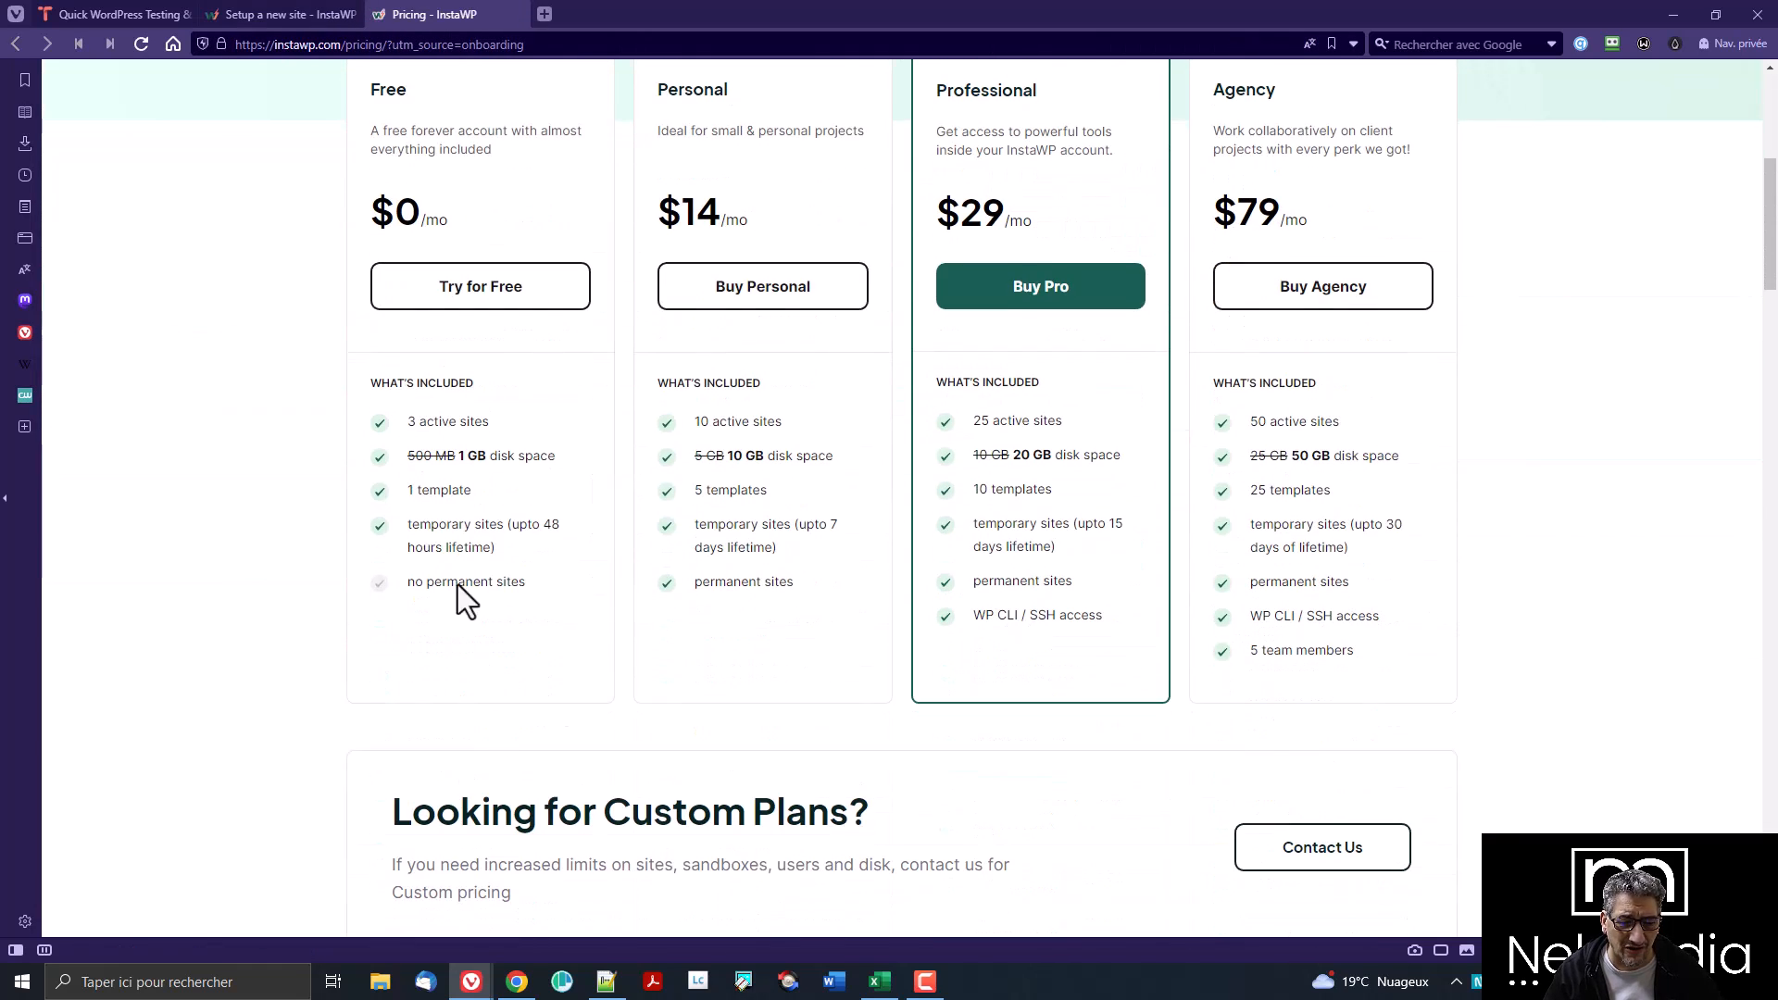
drag(407, 424, 504, 424)
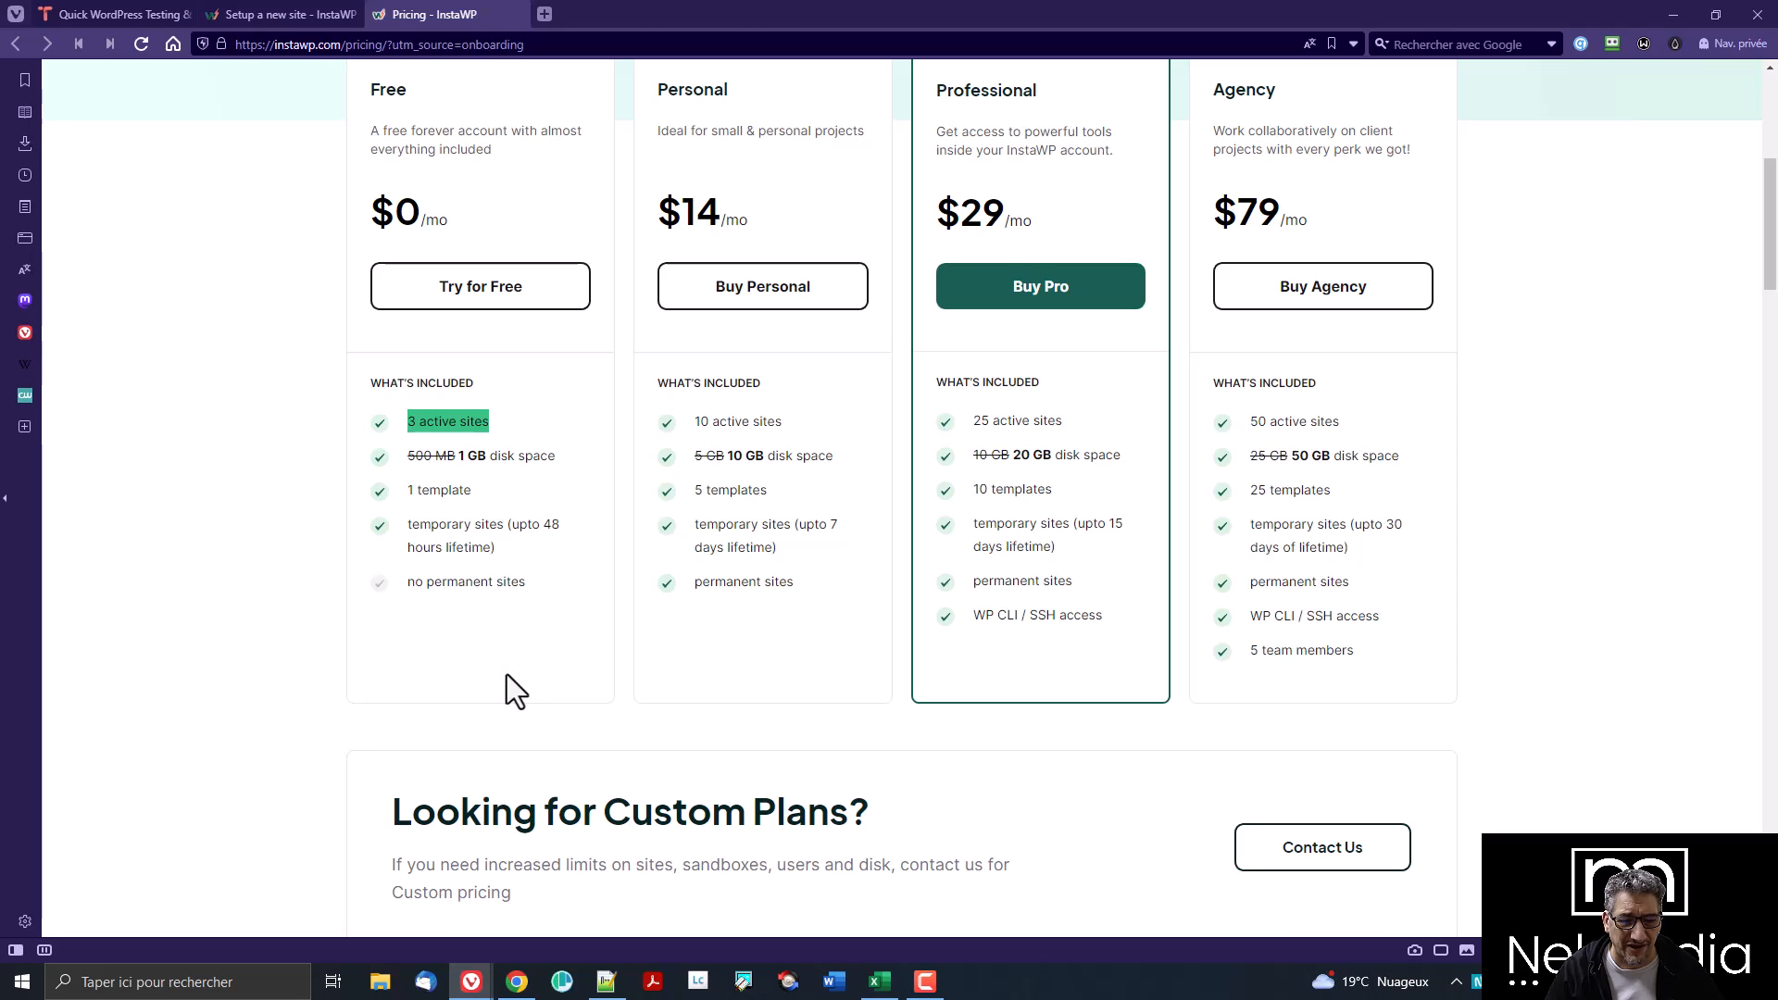
drag(460, 457, 597, 473)
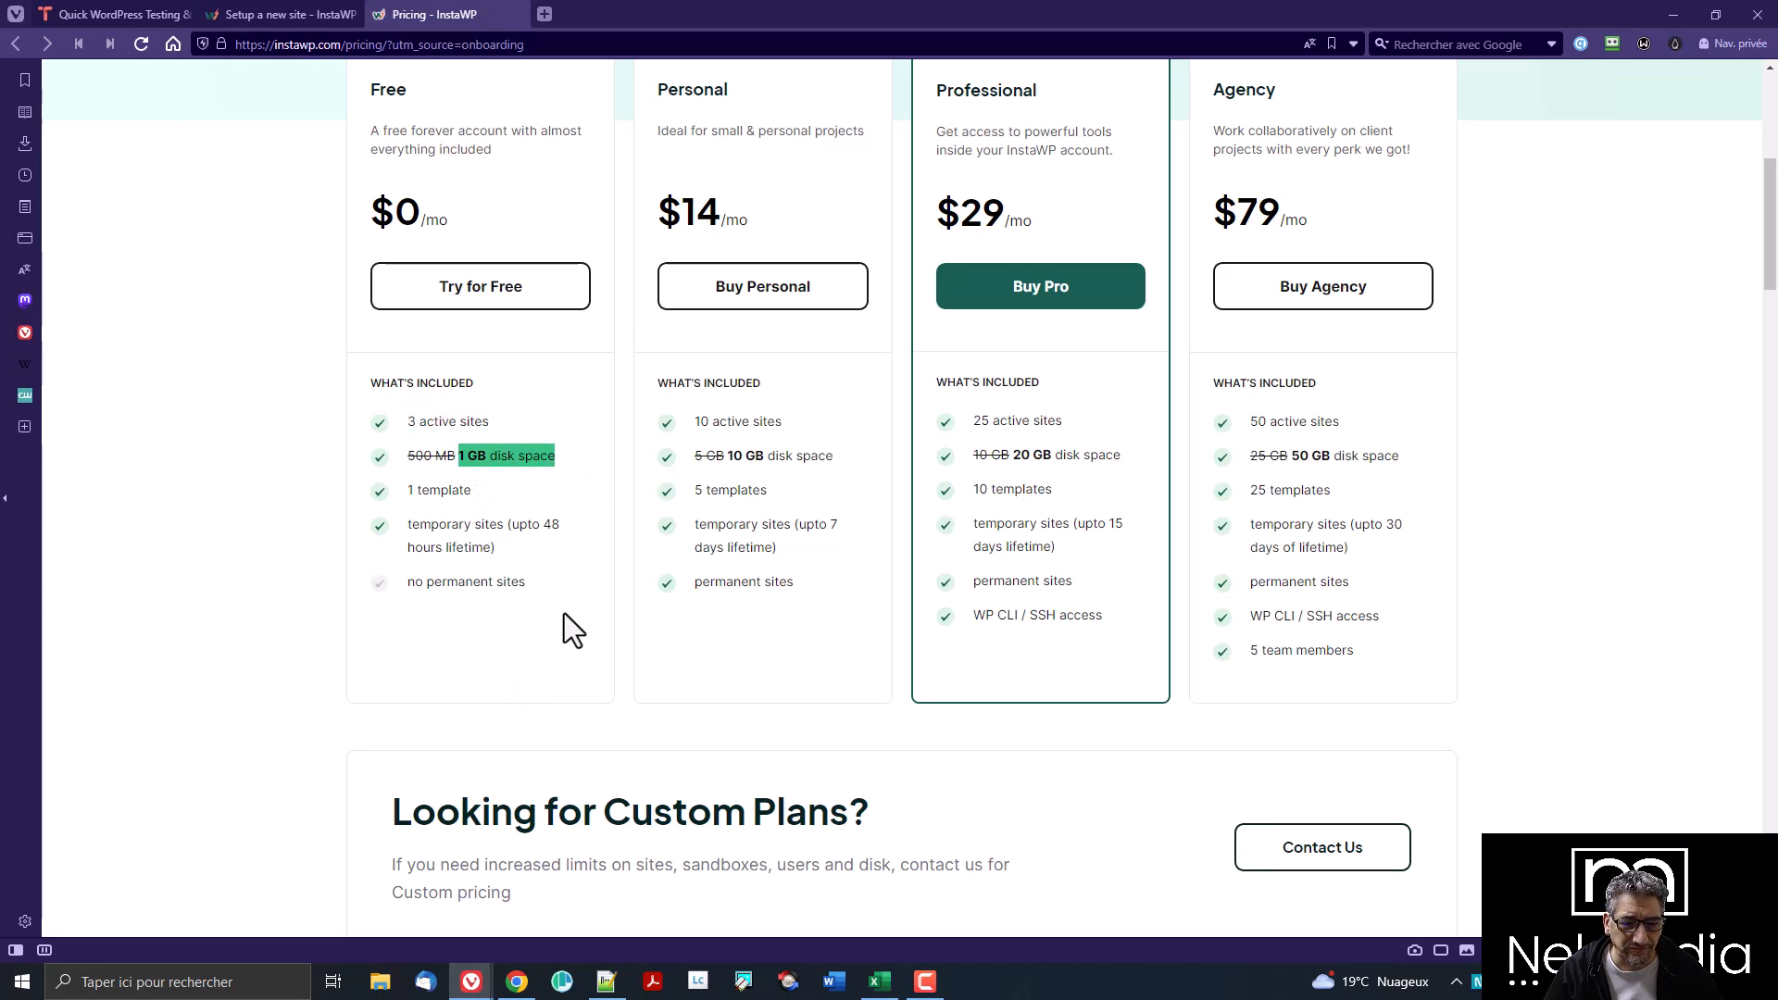
triple_click(434, 537)
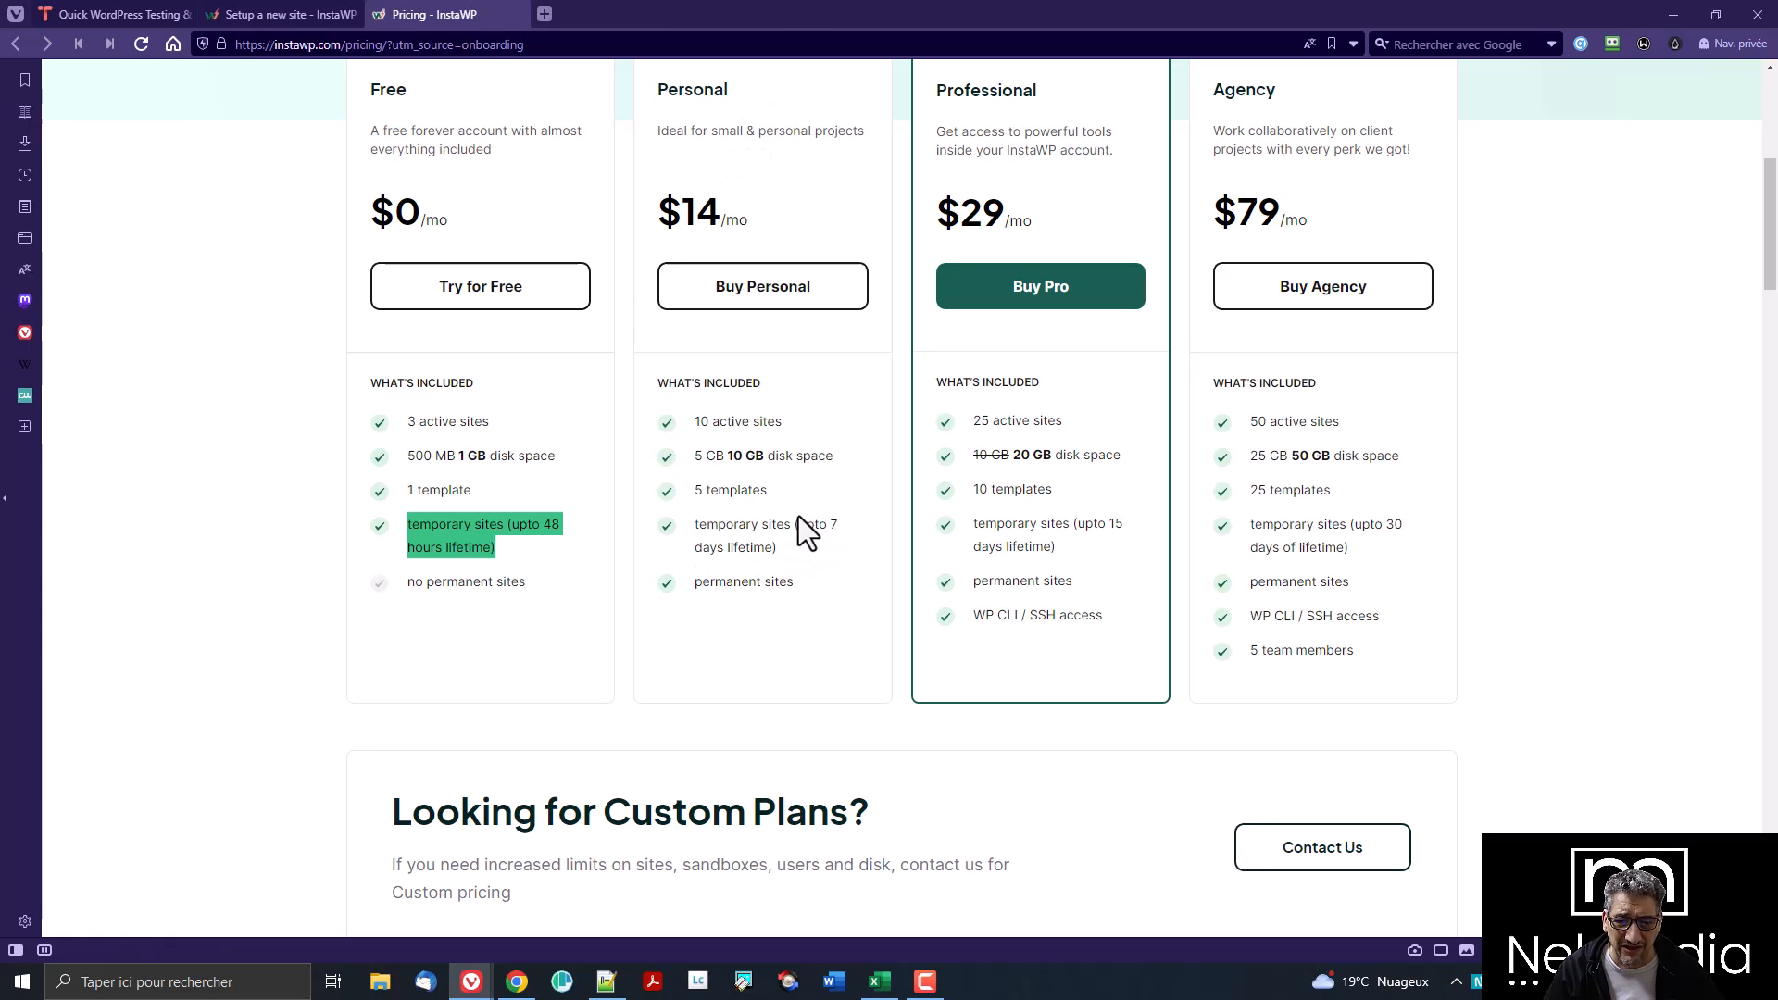
- Highlight the Personal plan's temporary site lifetime, permanent sites, templates and active sites
drag(795, 524, 804, 546)
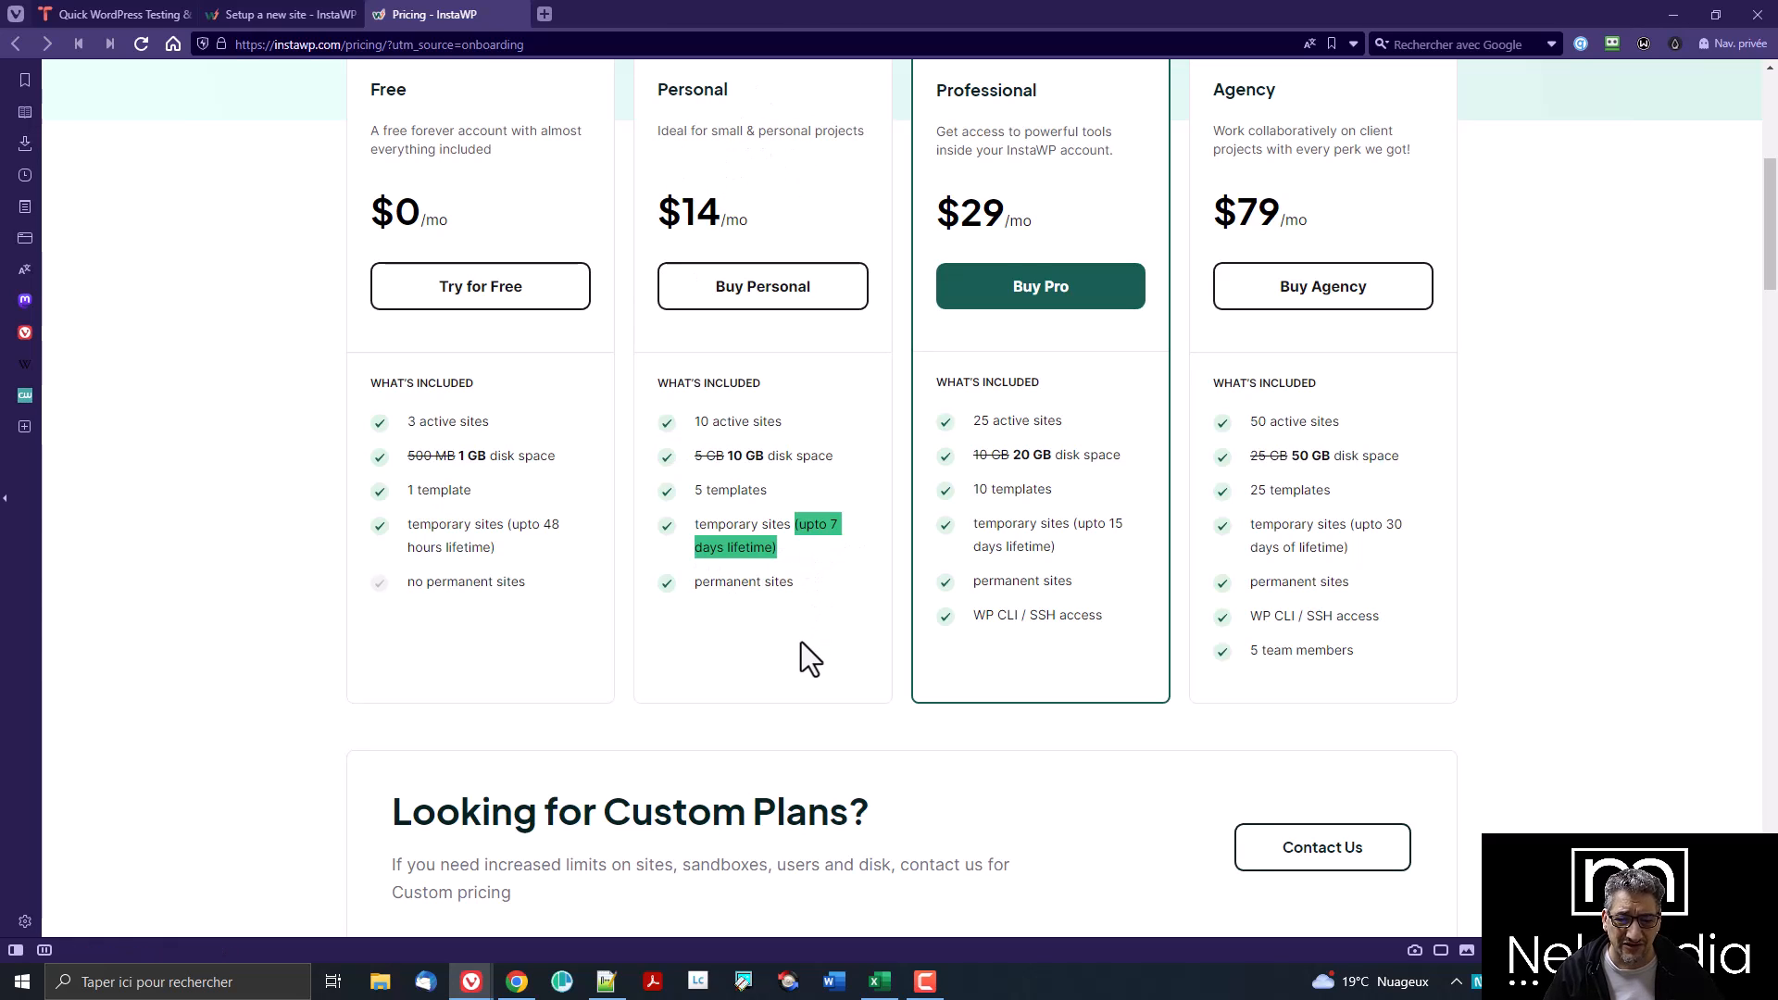
triple_click(793, 583)
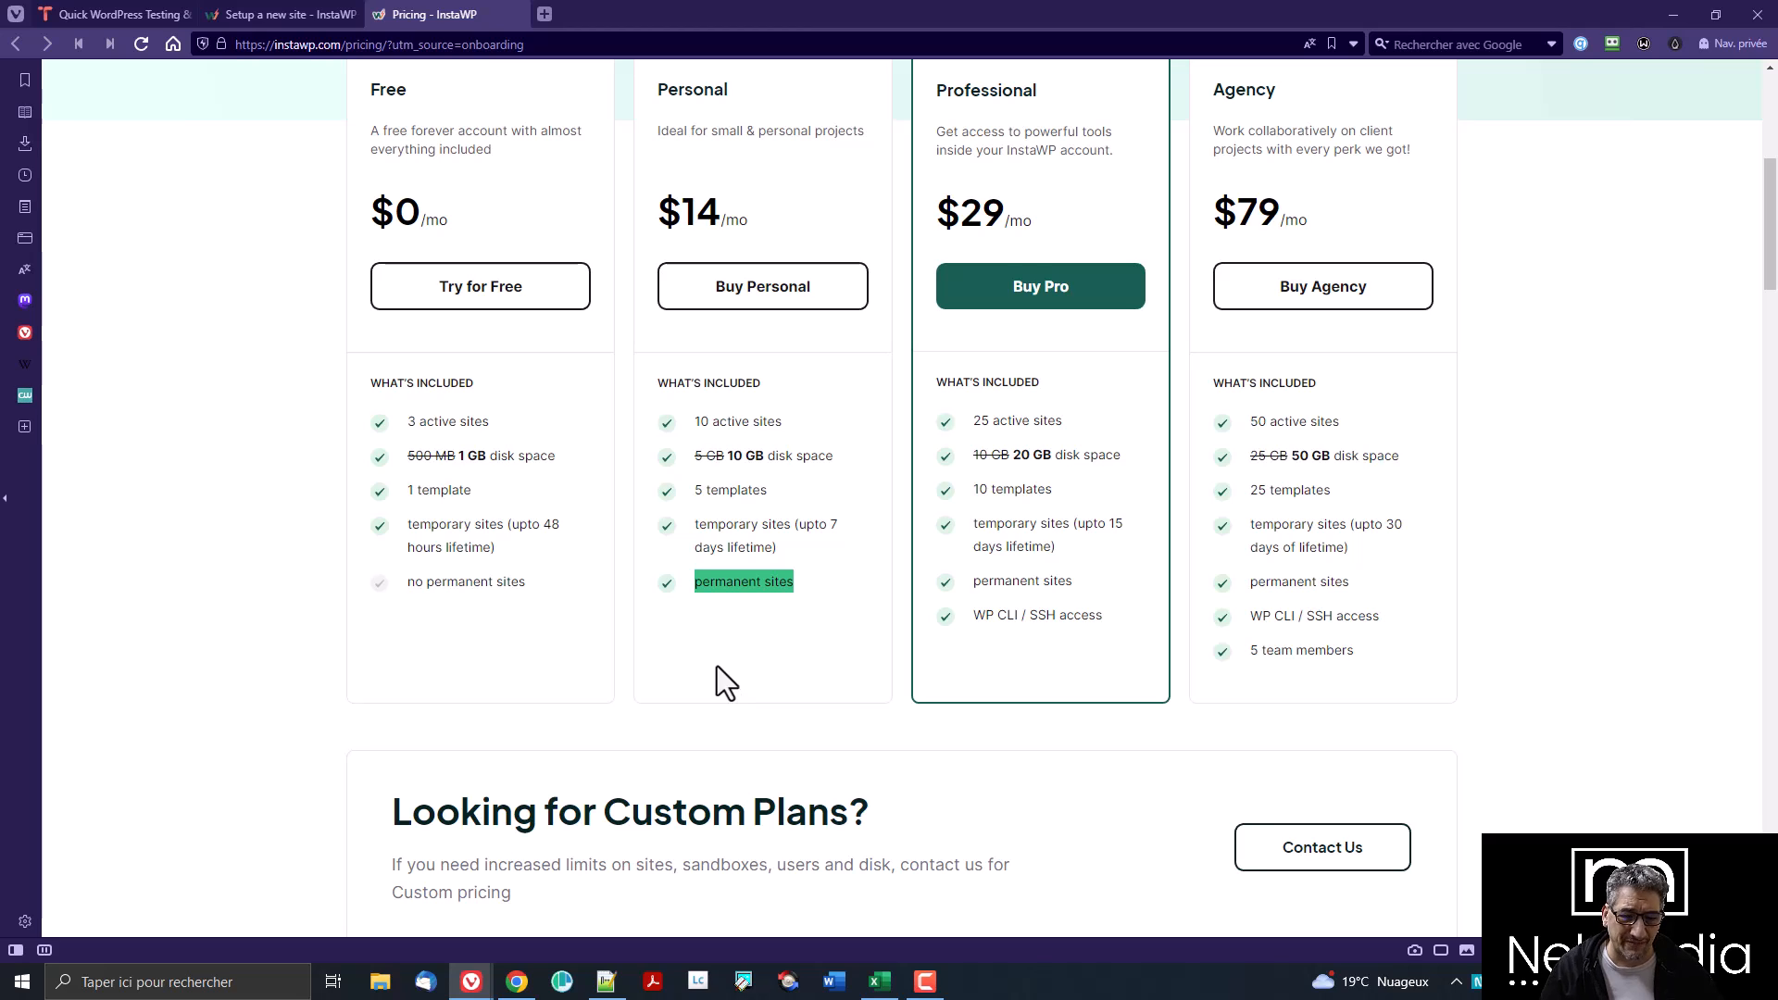
drag(701, 491, 787, 501)
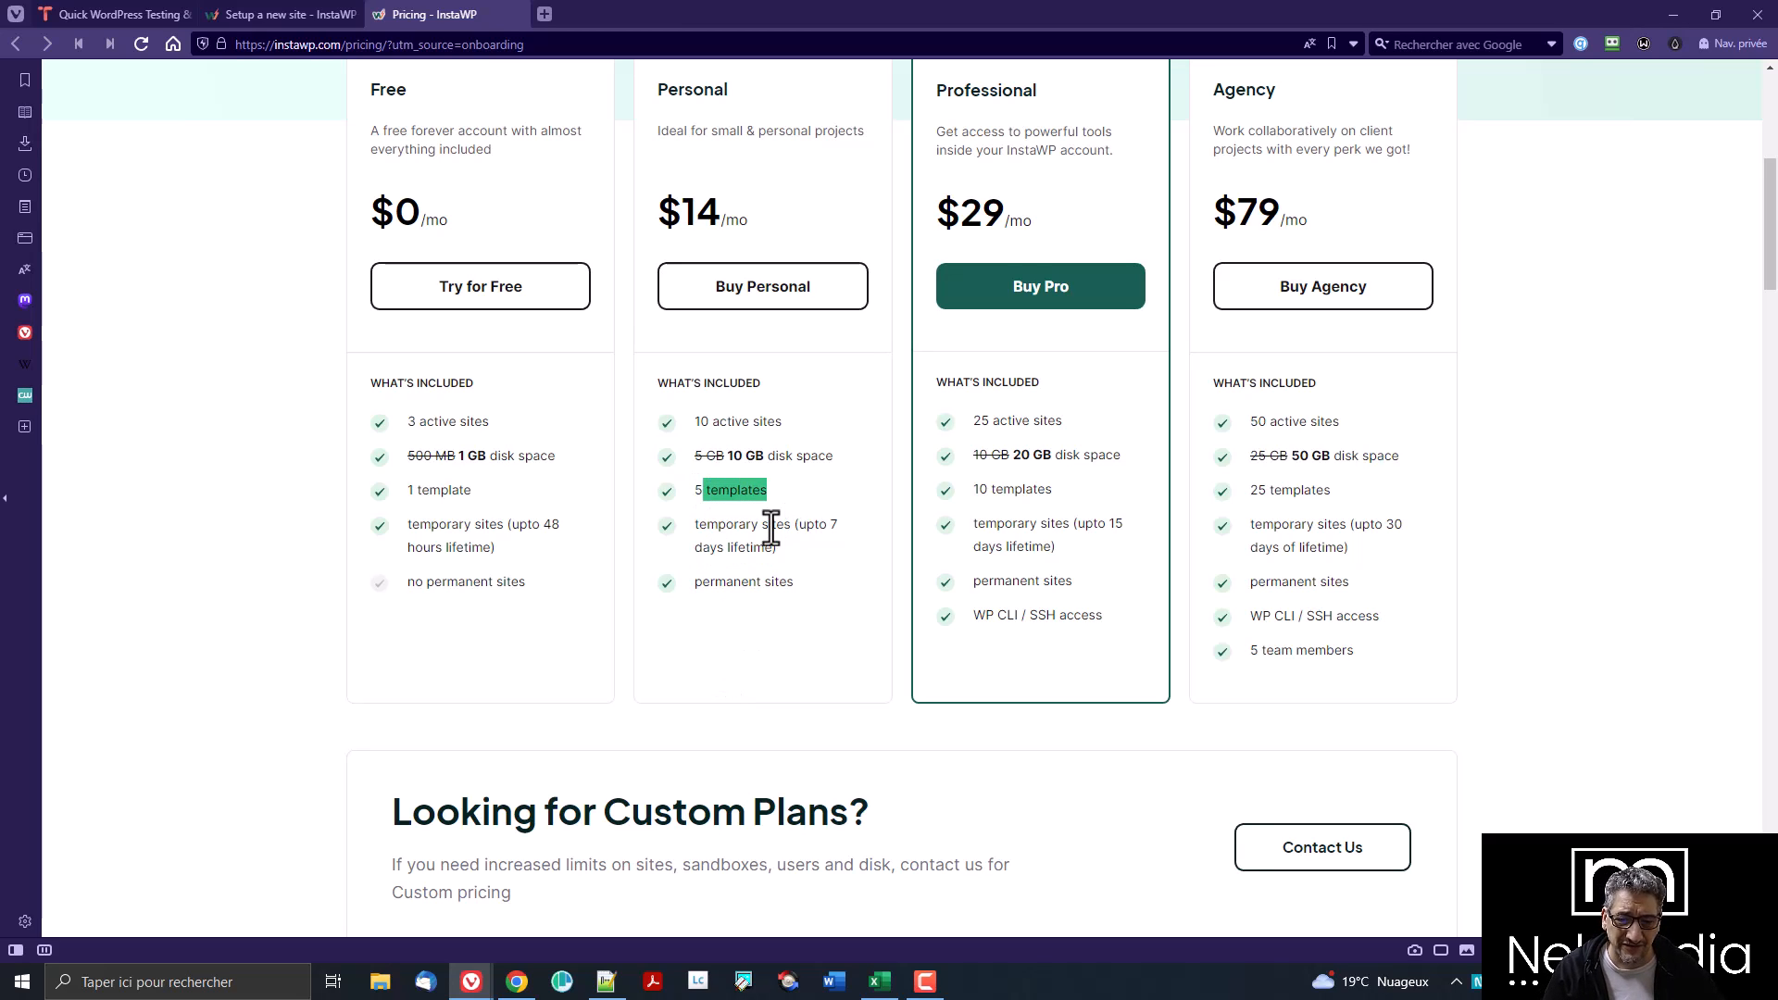
drag(703, 423, 790, 432)
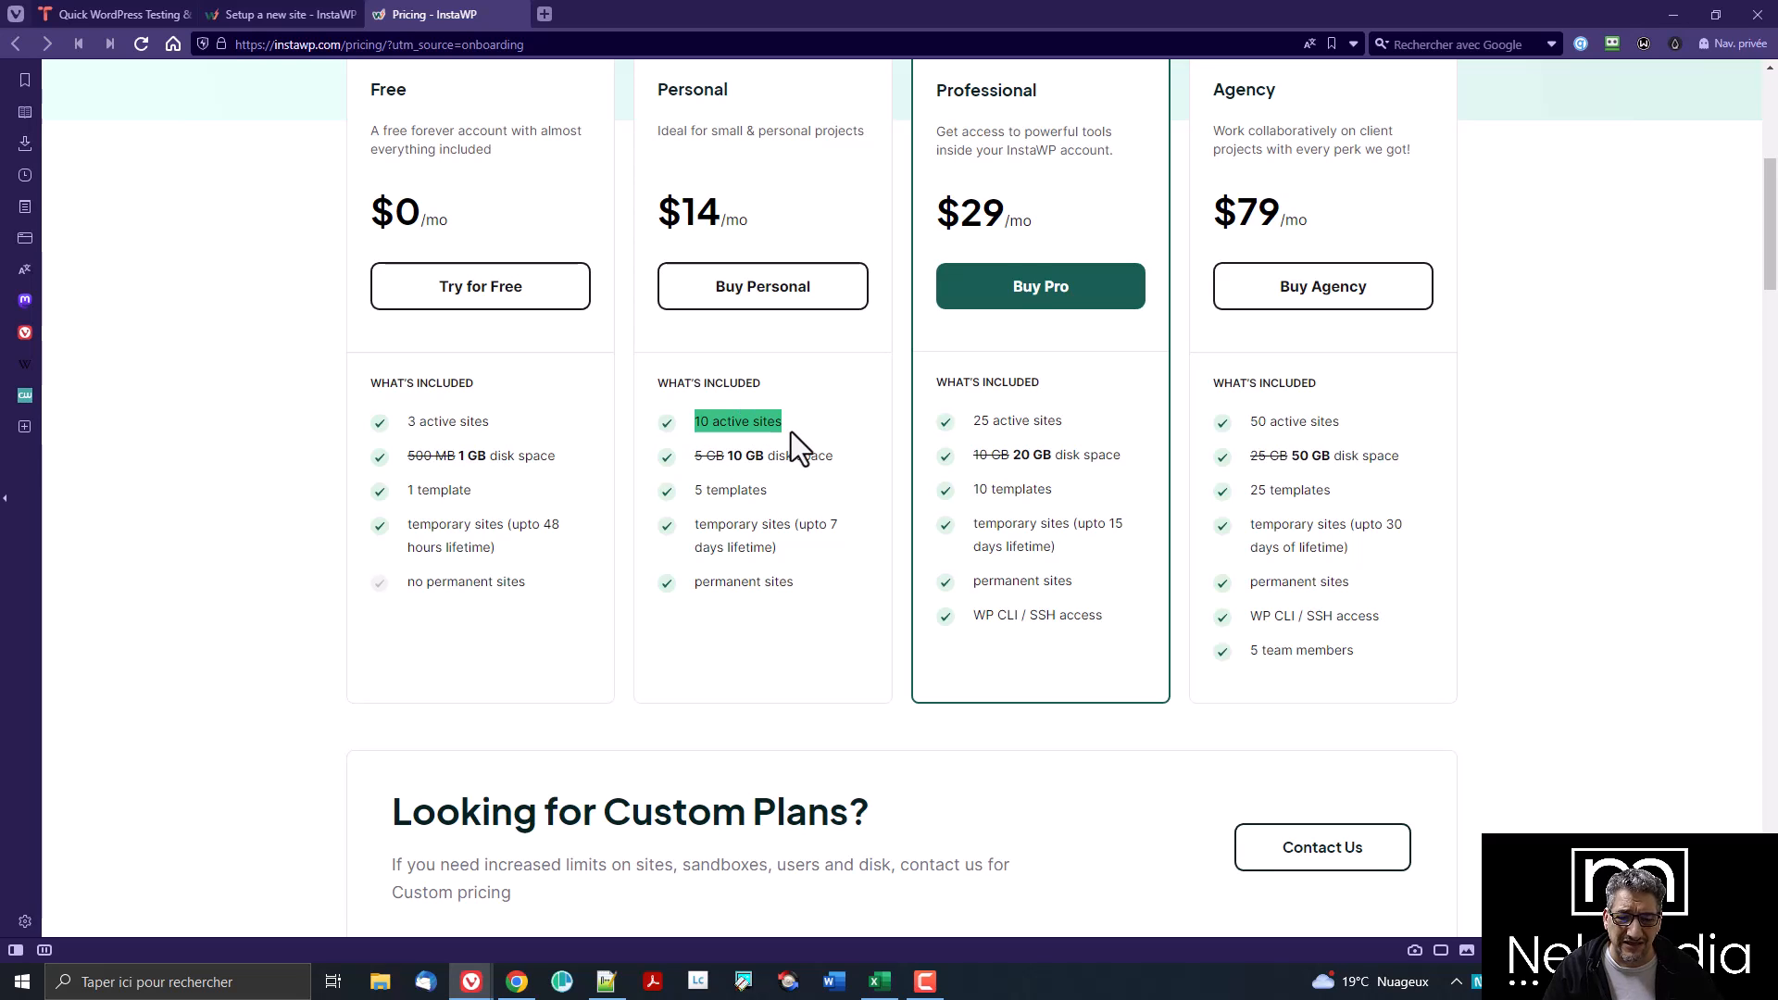
- Switch the InstaWP pricing to yearly and highlight the active sites allowance of the paid plans
scroll(785, 258, up, 3)
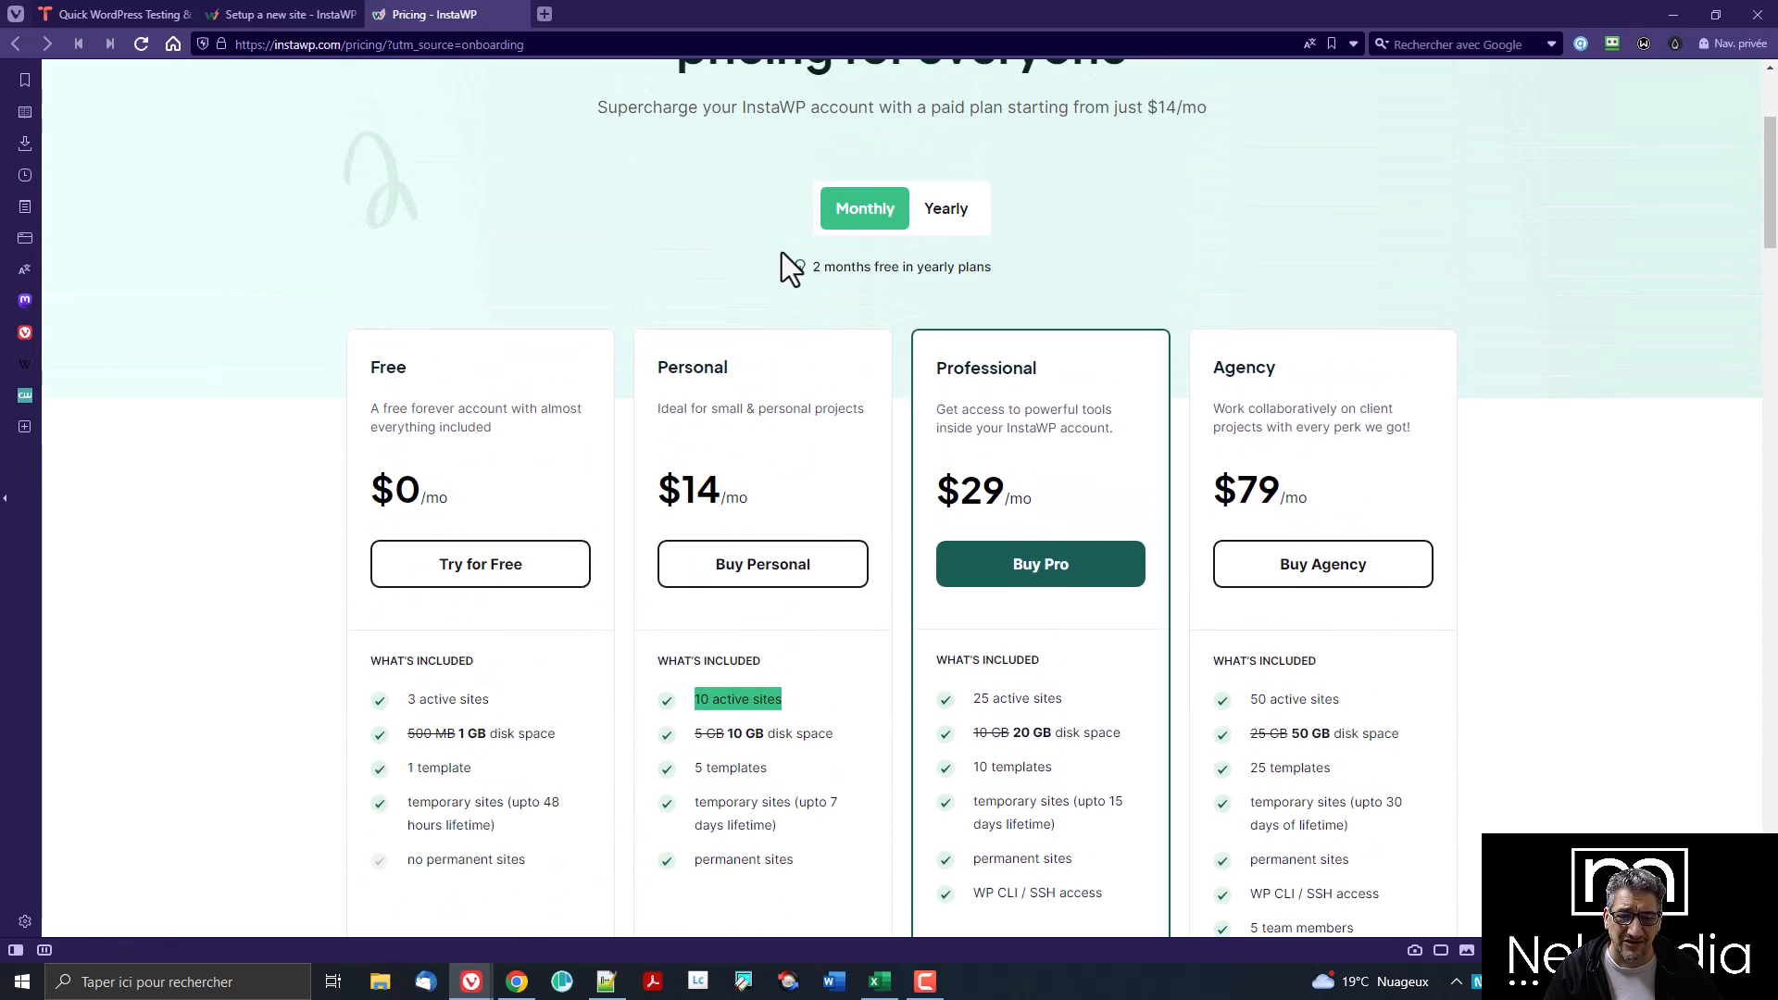
click(937, 222)
scroll(754, 477, down, 2)
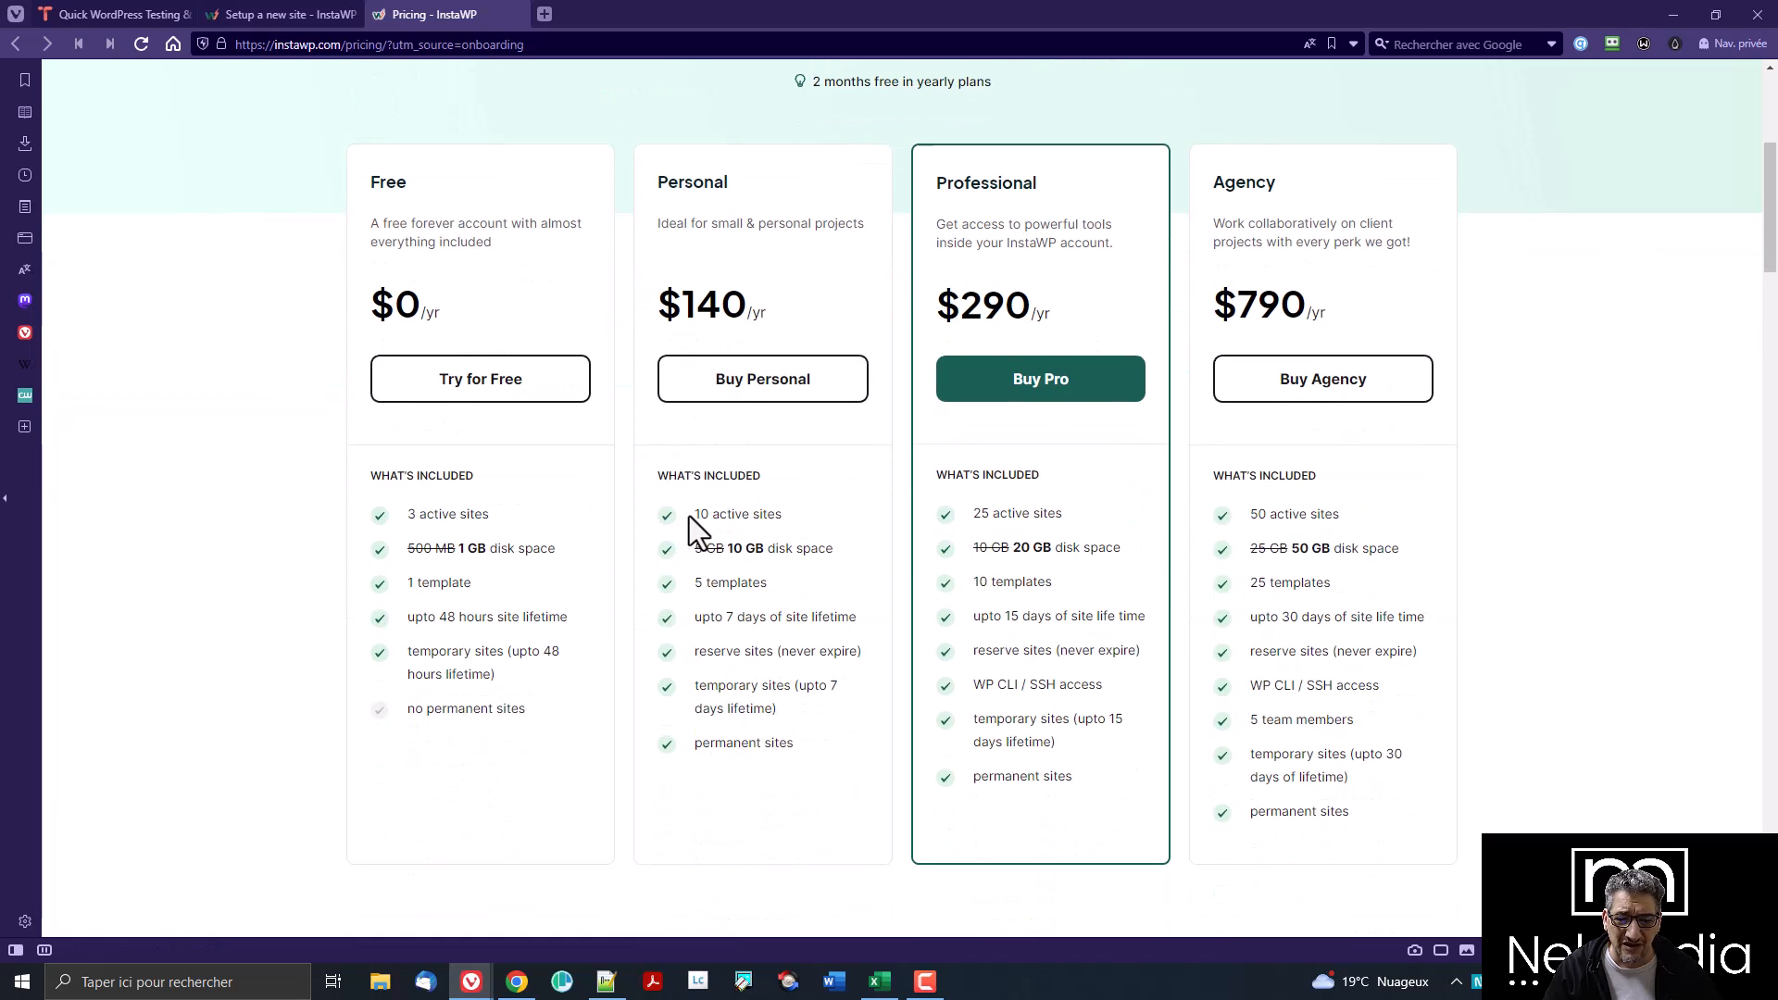
drag(689, 515, 847, 518)
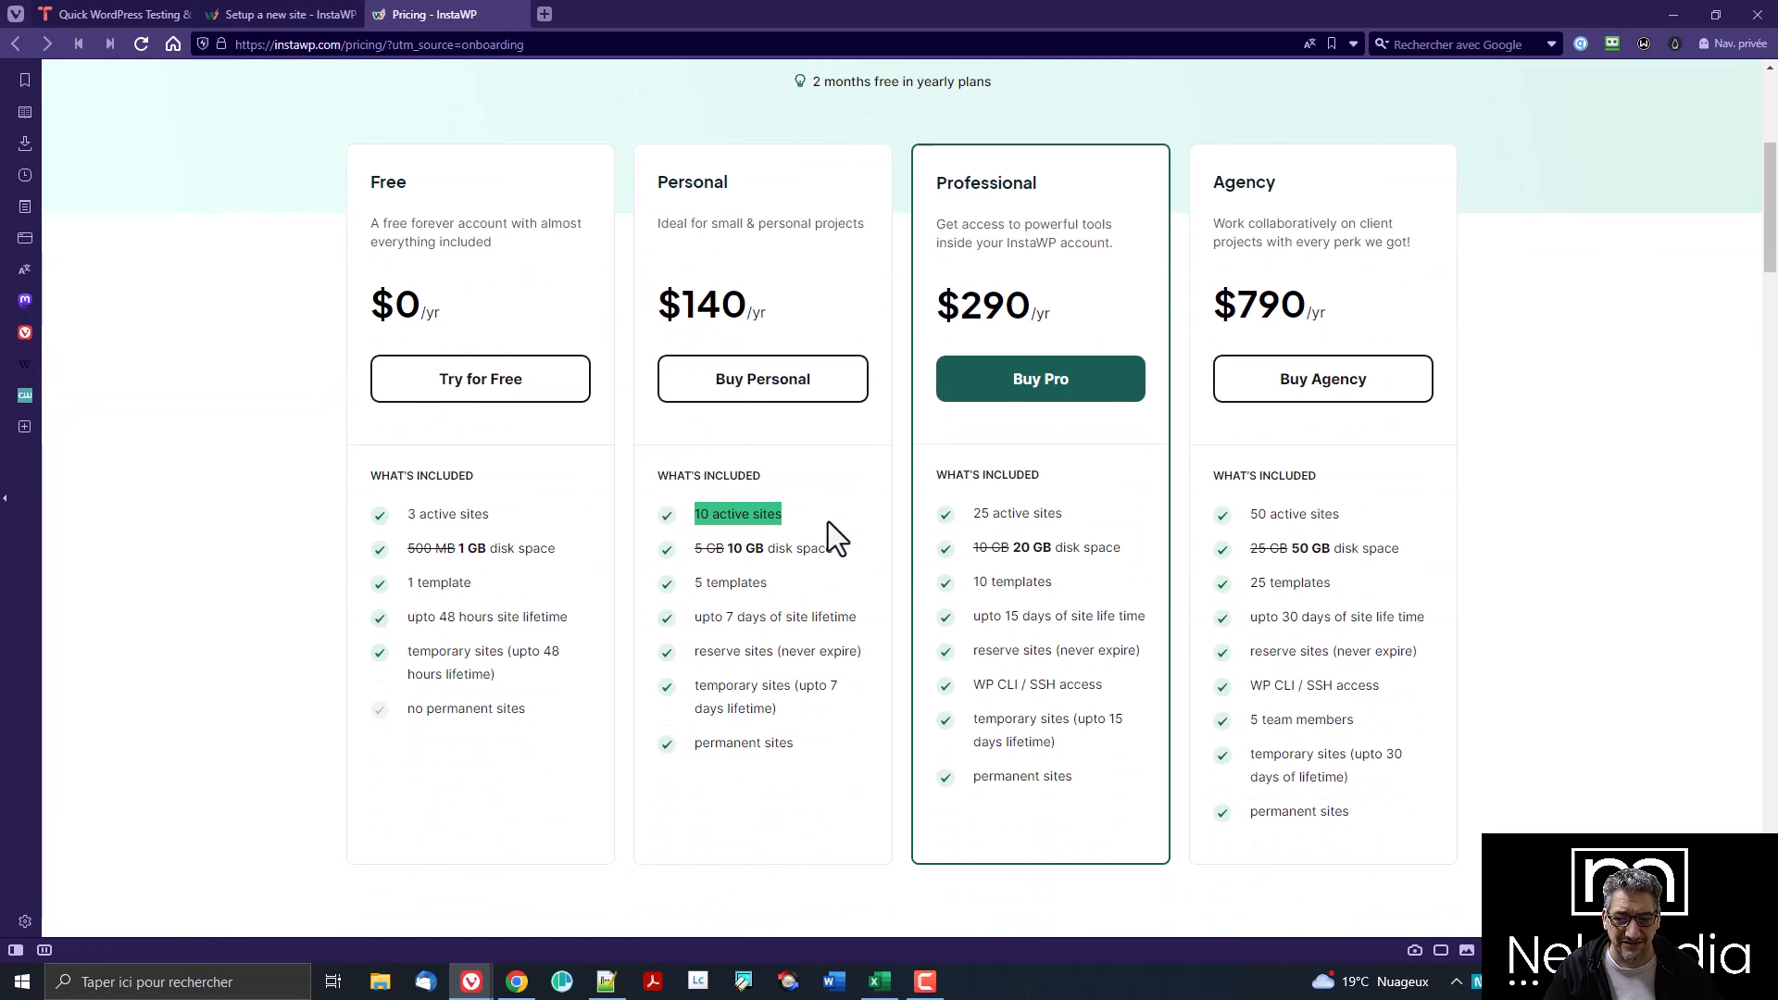
click(979, 509)
double_click(1257, 514)
drag(1282, 515, 1362, 520)
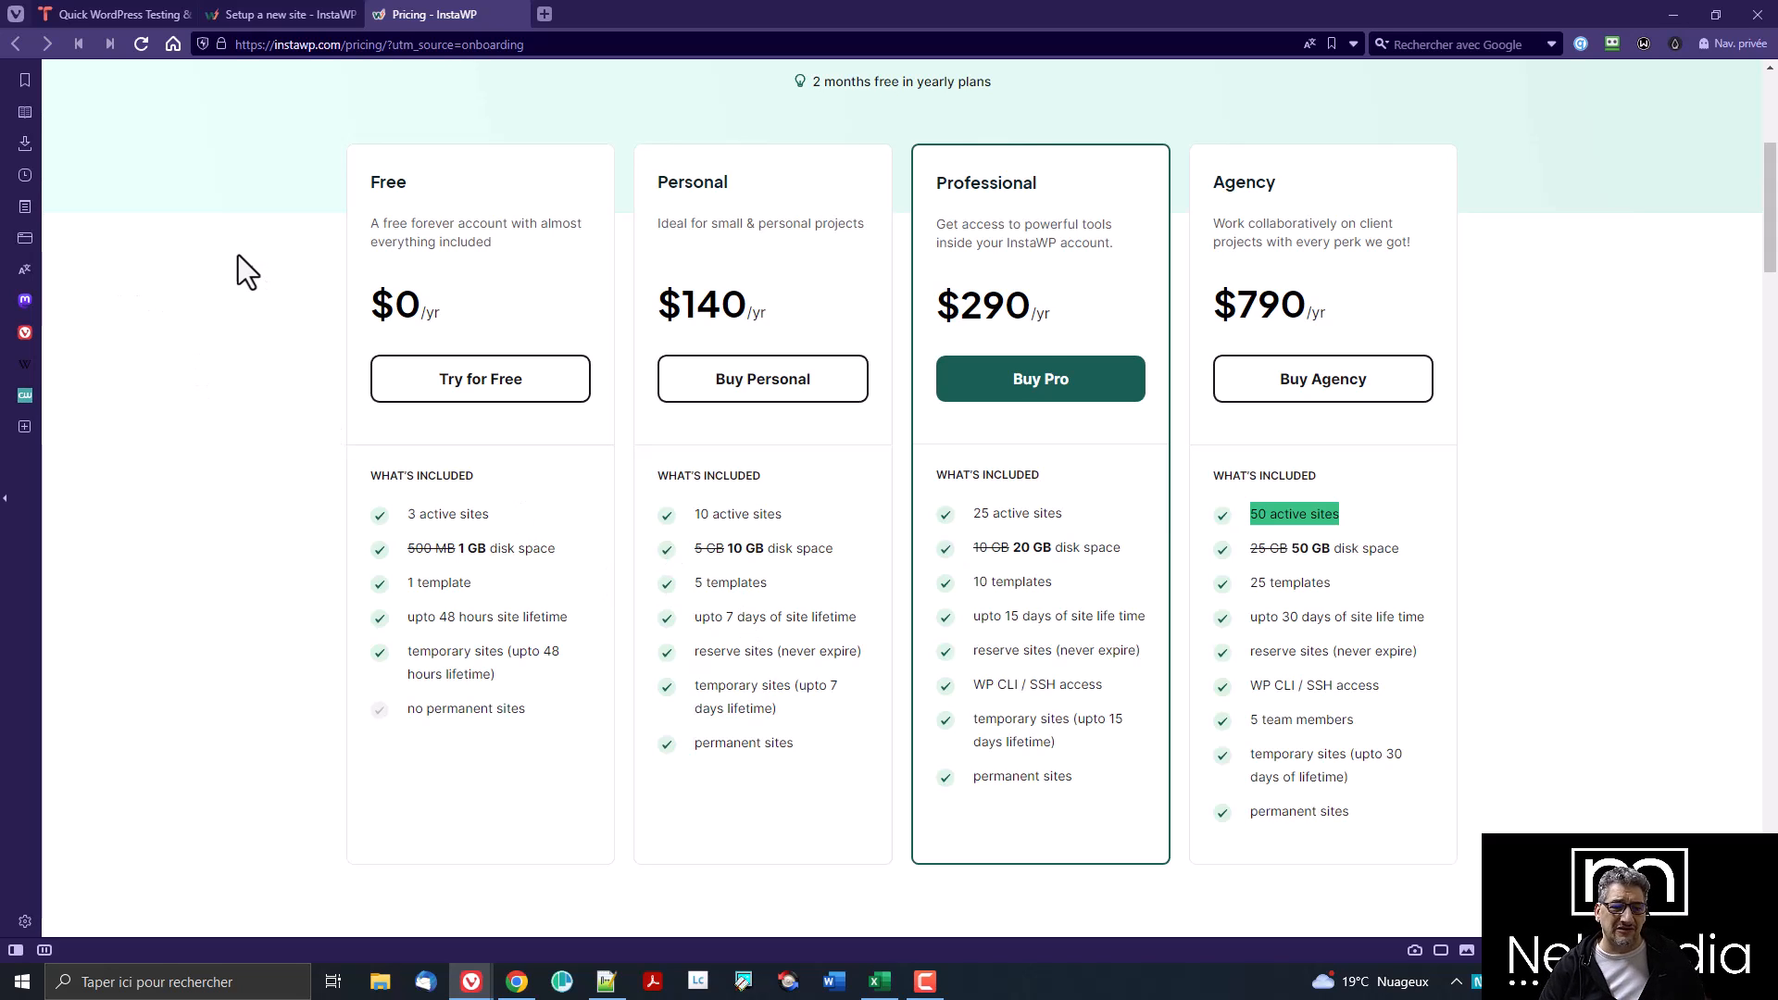
- Compare the TasteWP purchase form with the InstaWP yearly pricing, ending on the InstaWP plans
click(75, 9)
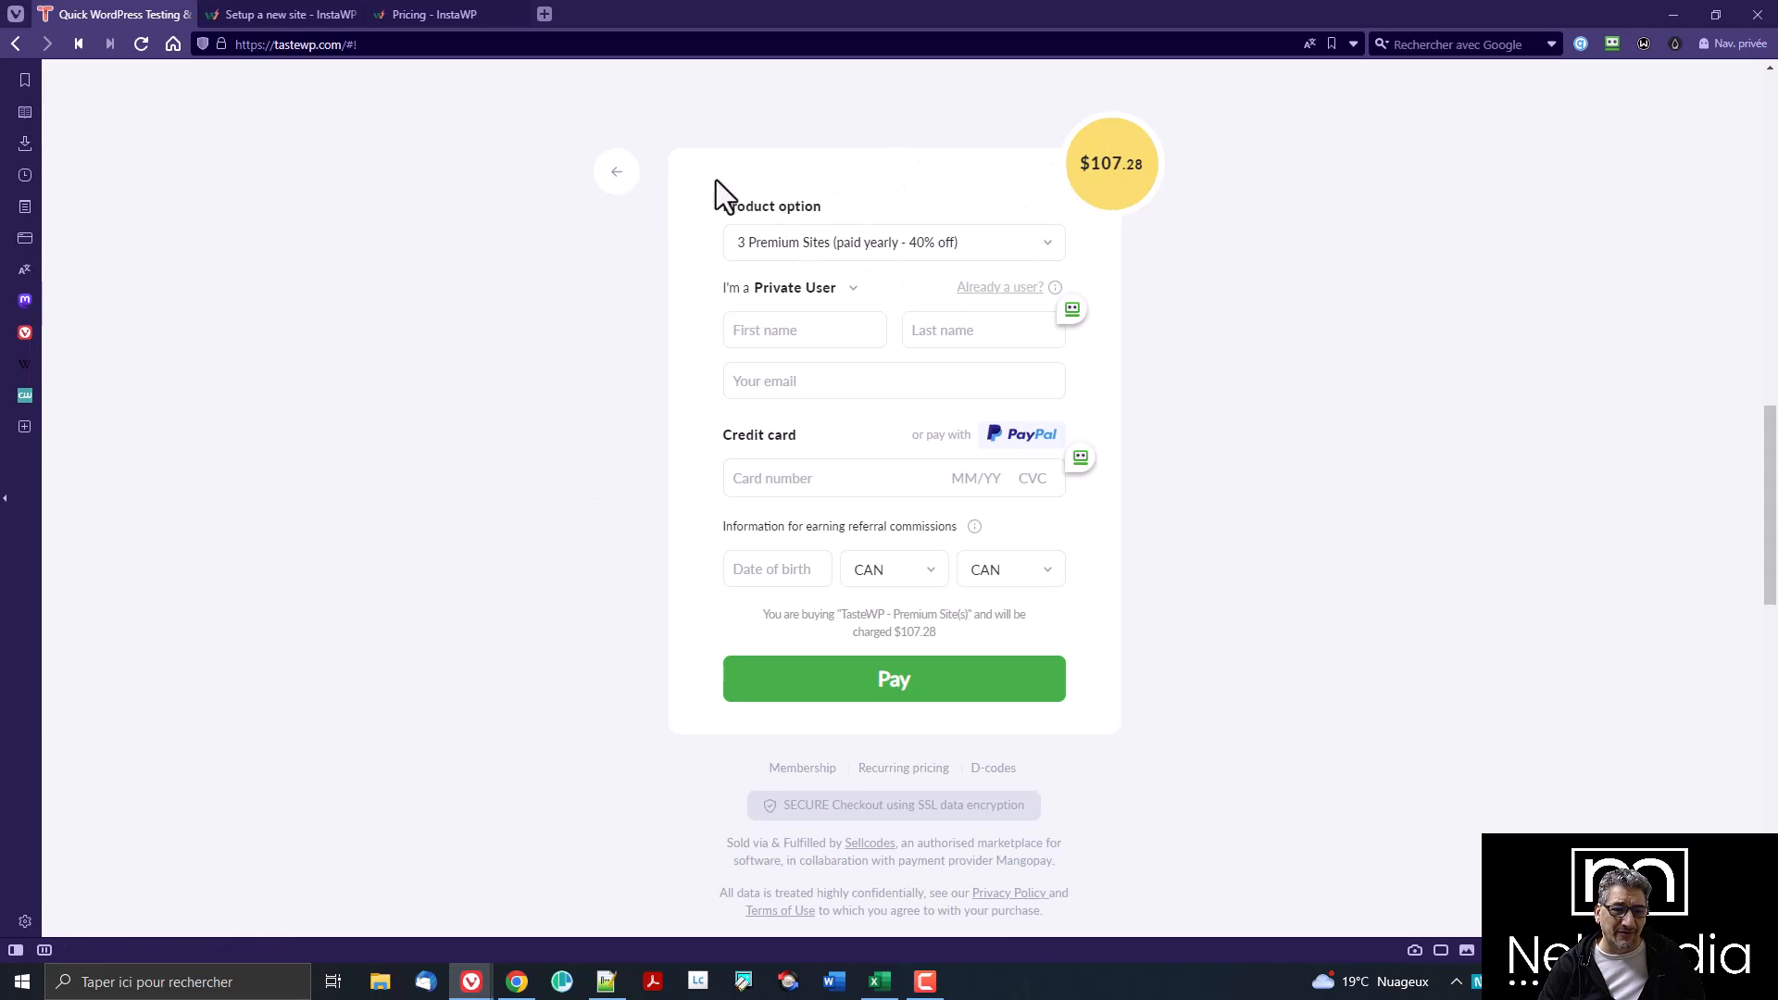
click(419, 13)
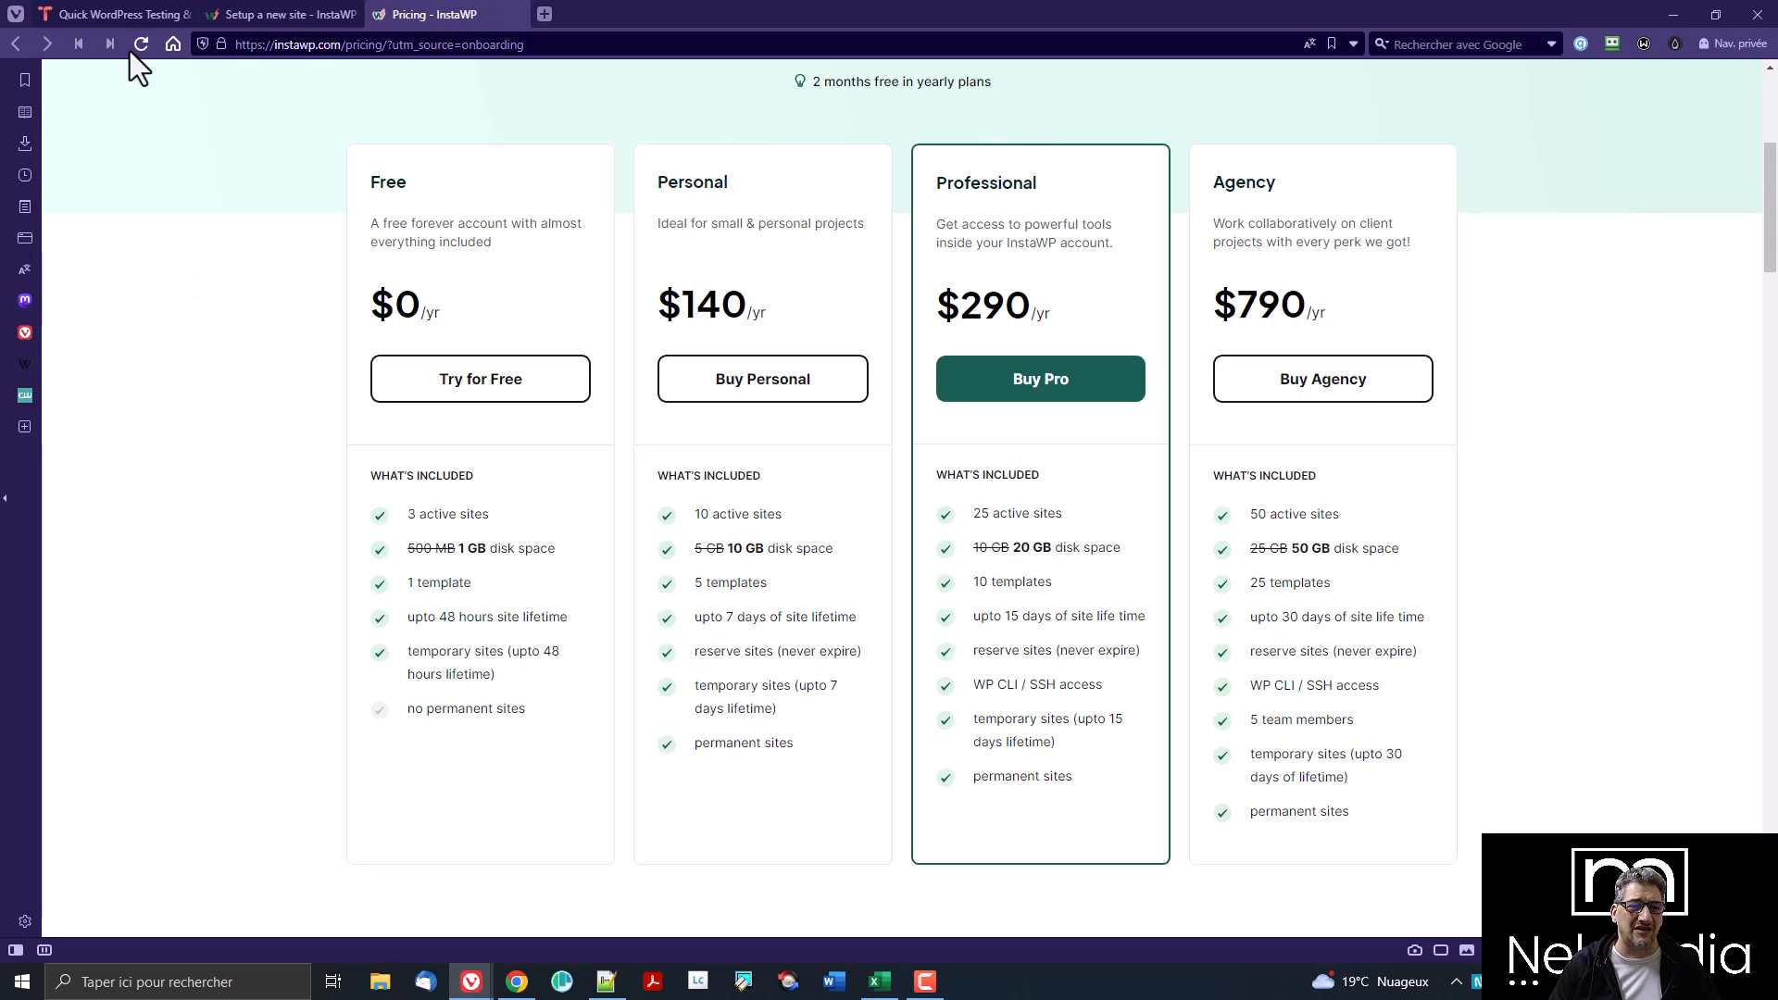
click(118, 13)
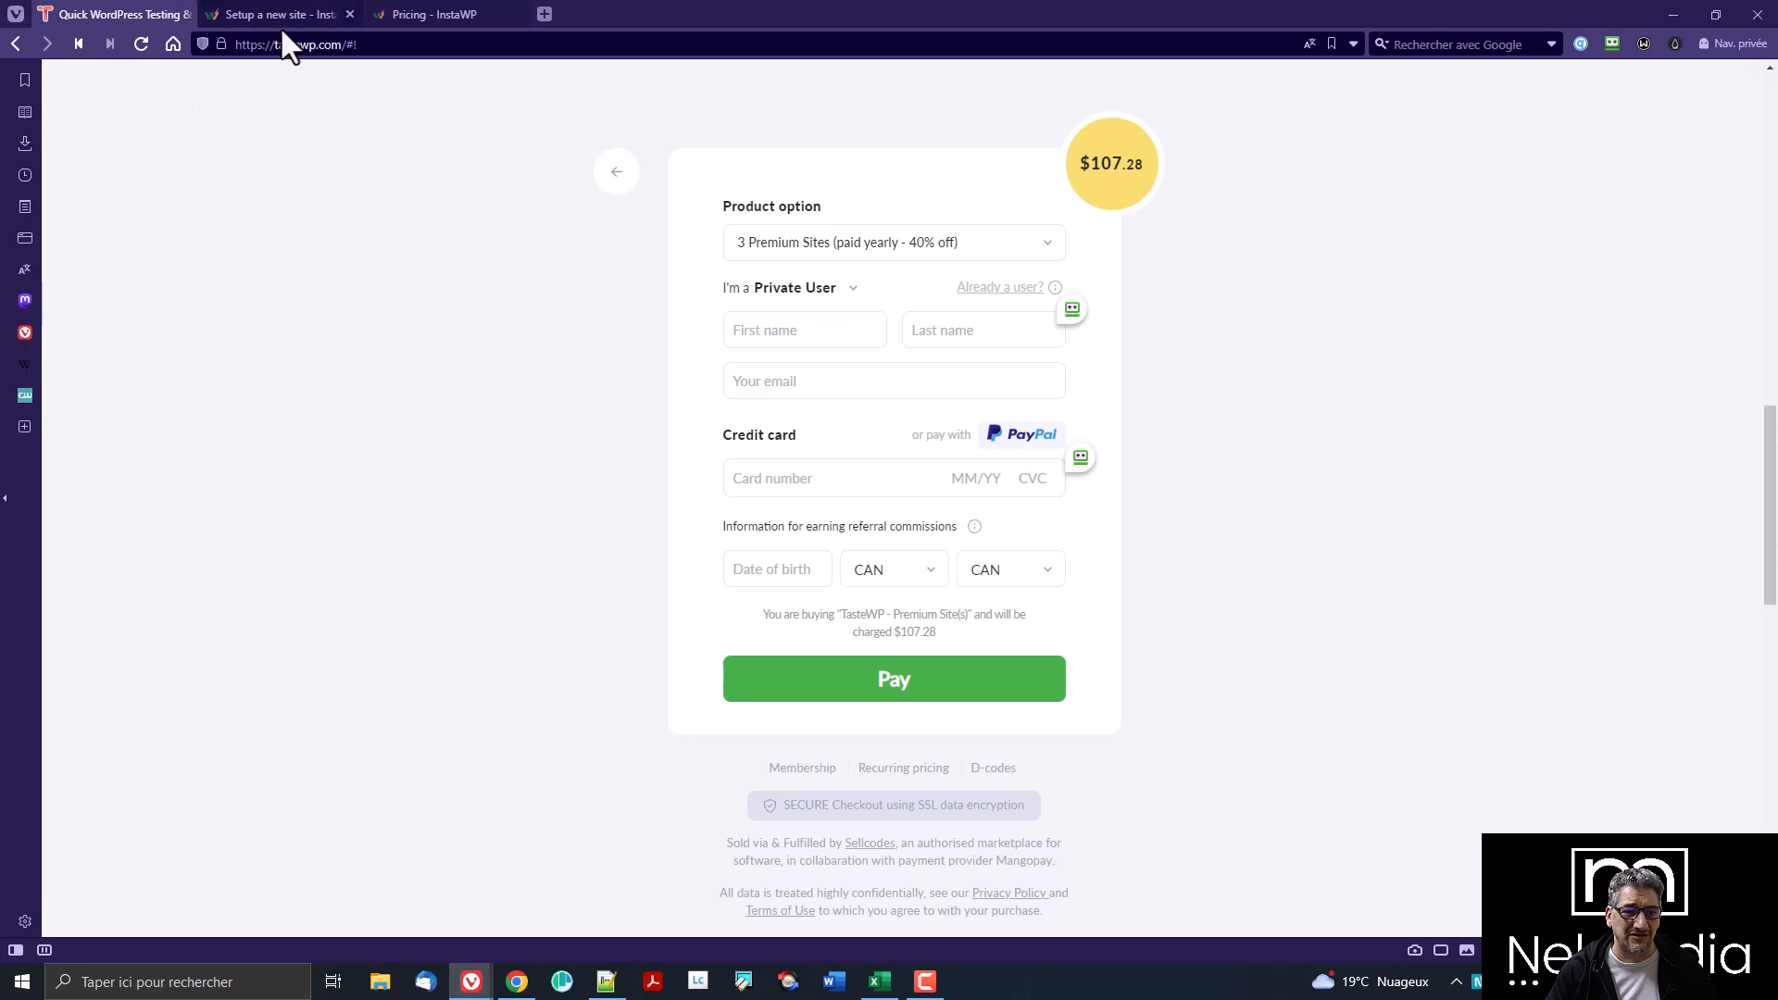
click(417, 16)
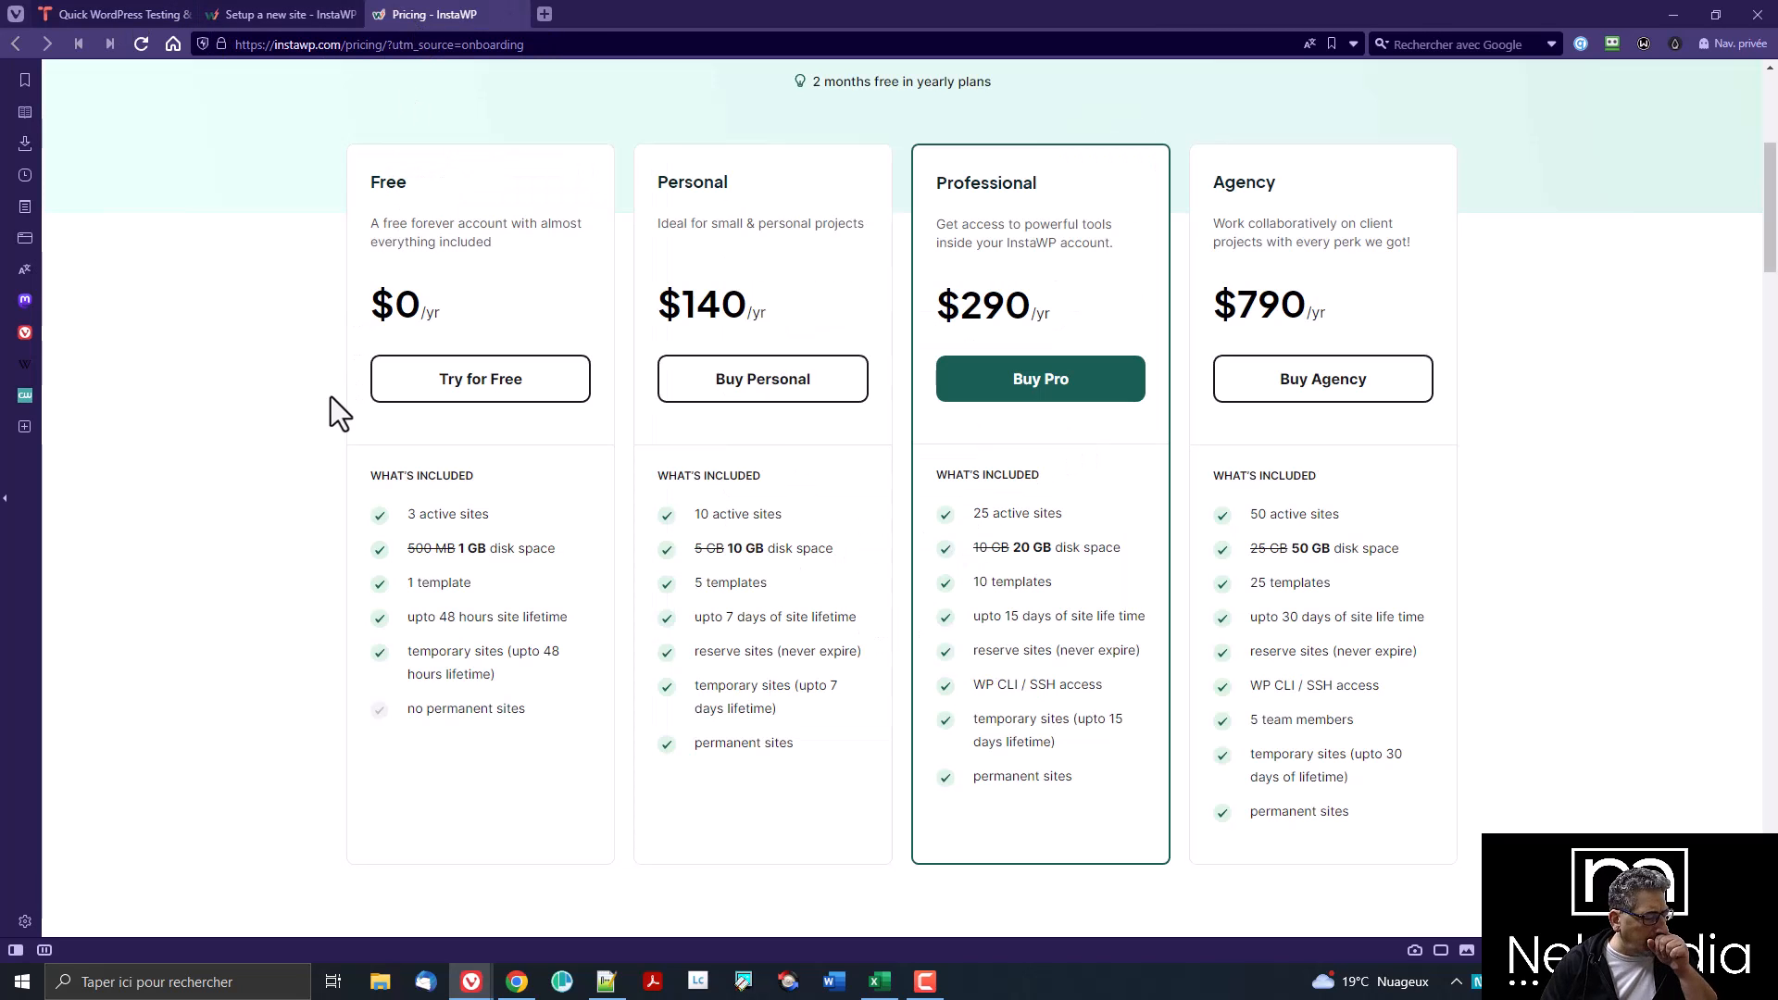